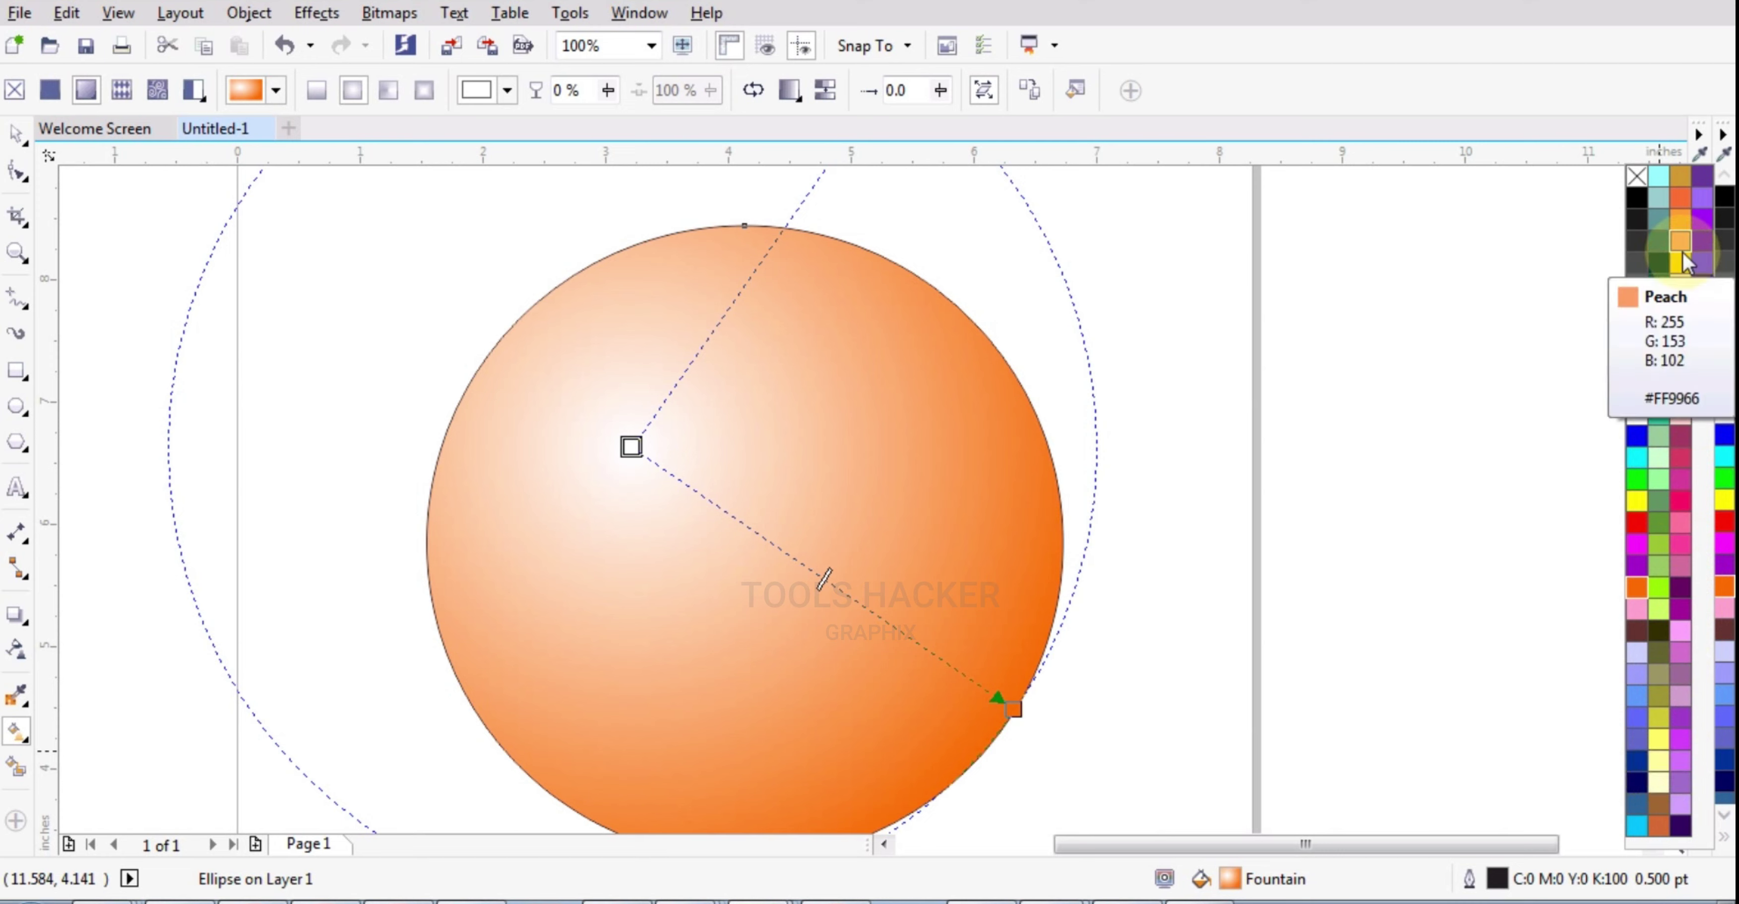
Set the centre colour of the circle's radial fountain fill to golden yellow, then deselect the circle.
{"action": "left_click", "coordinate": [1680, 221]}
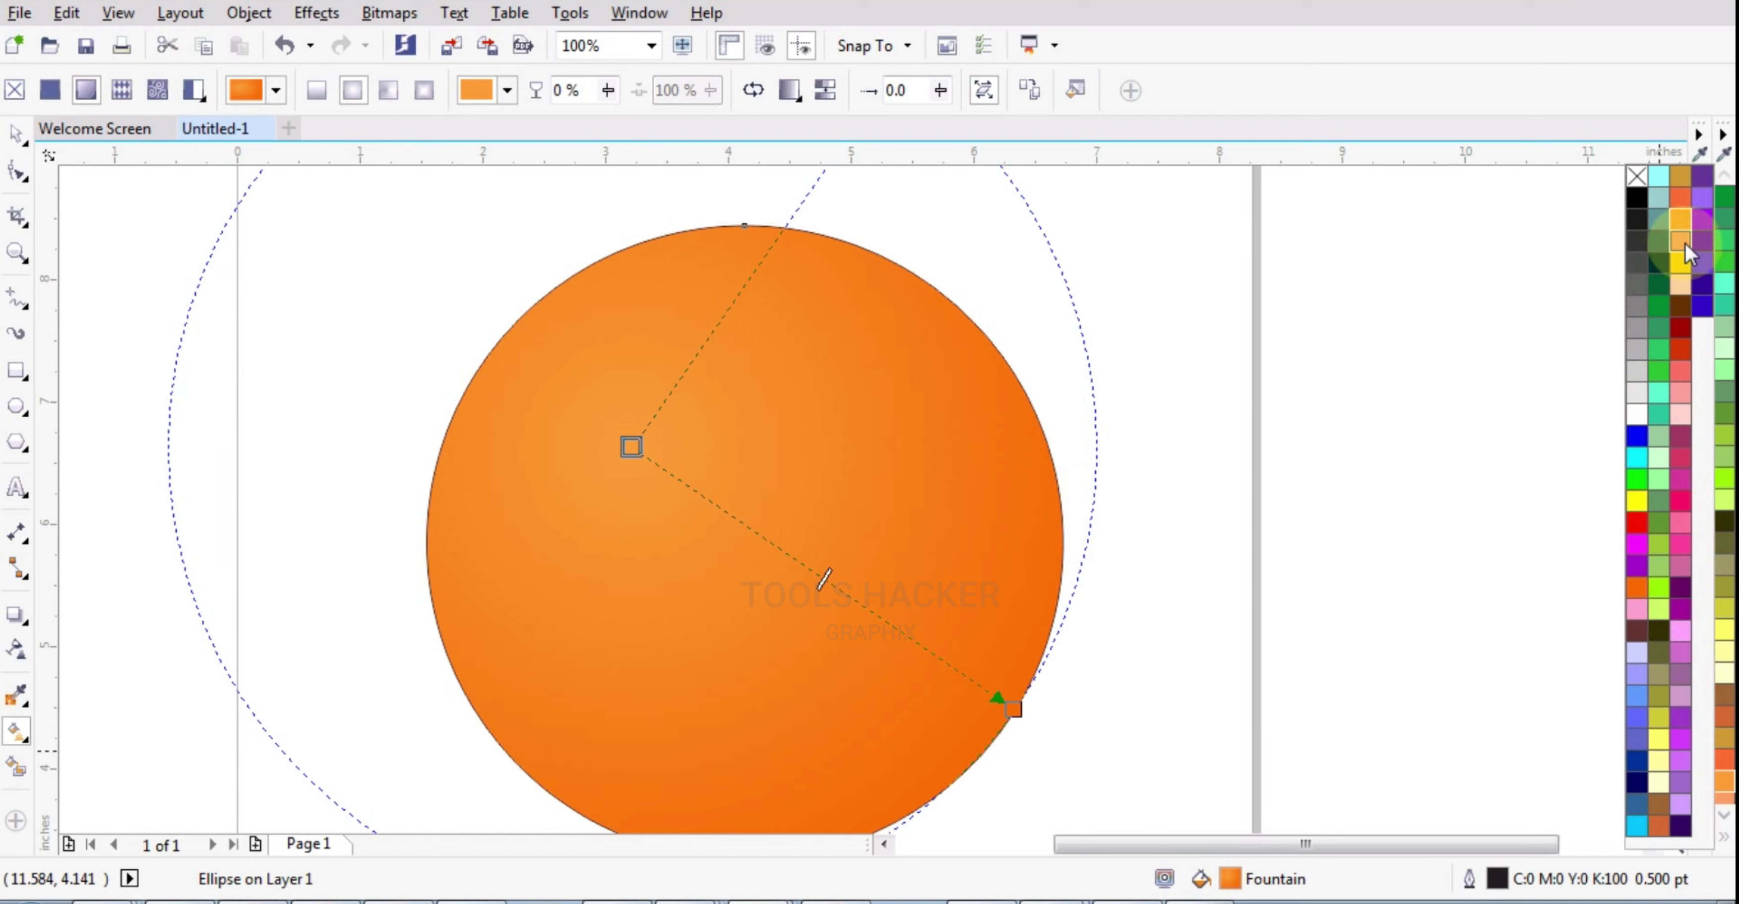
{"action": "left_click", "coordinate": [1680, 264]}
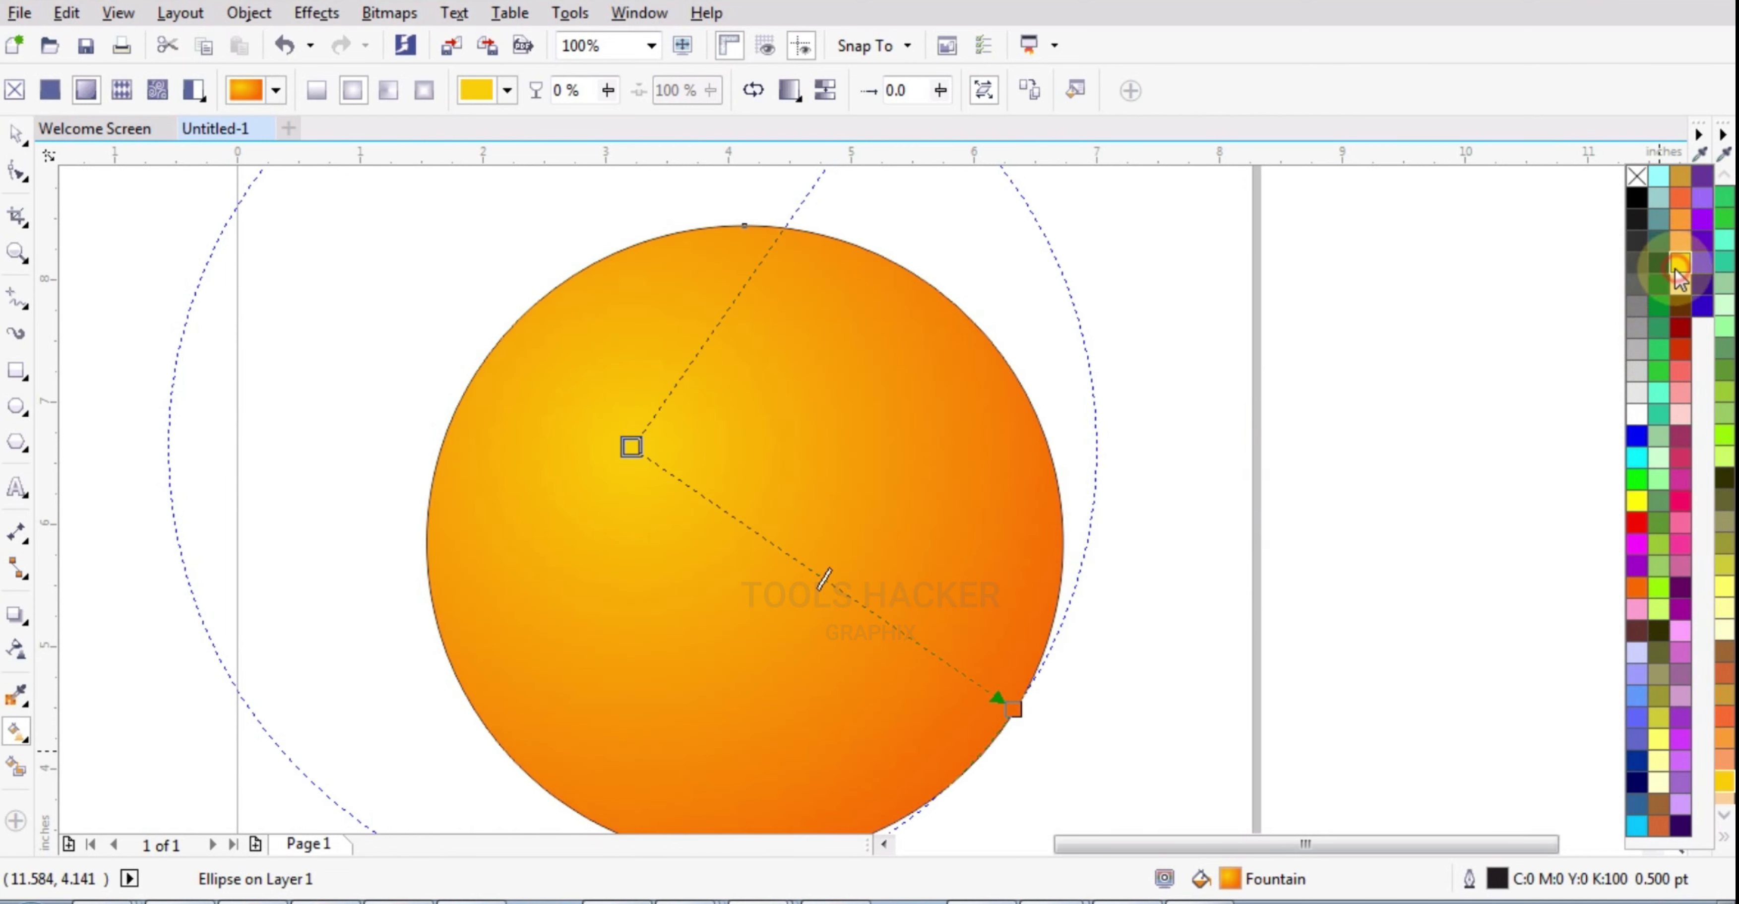
{"action": "left_click", "coordinate": [1013, 711]}
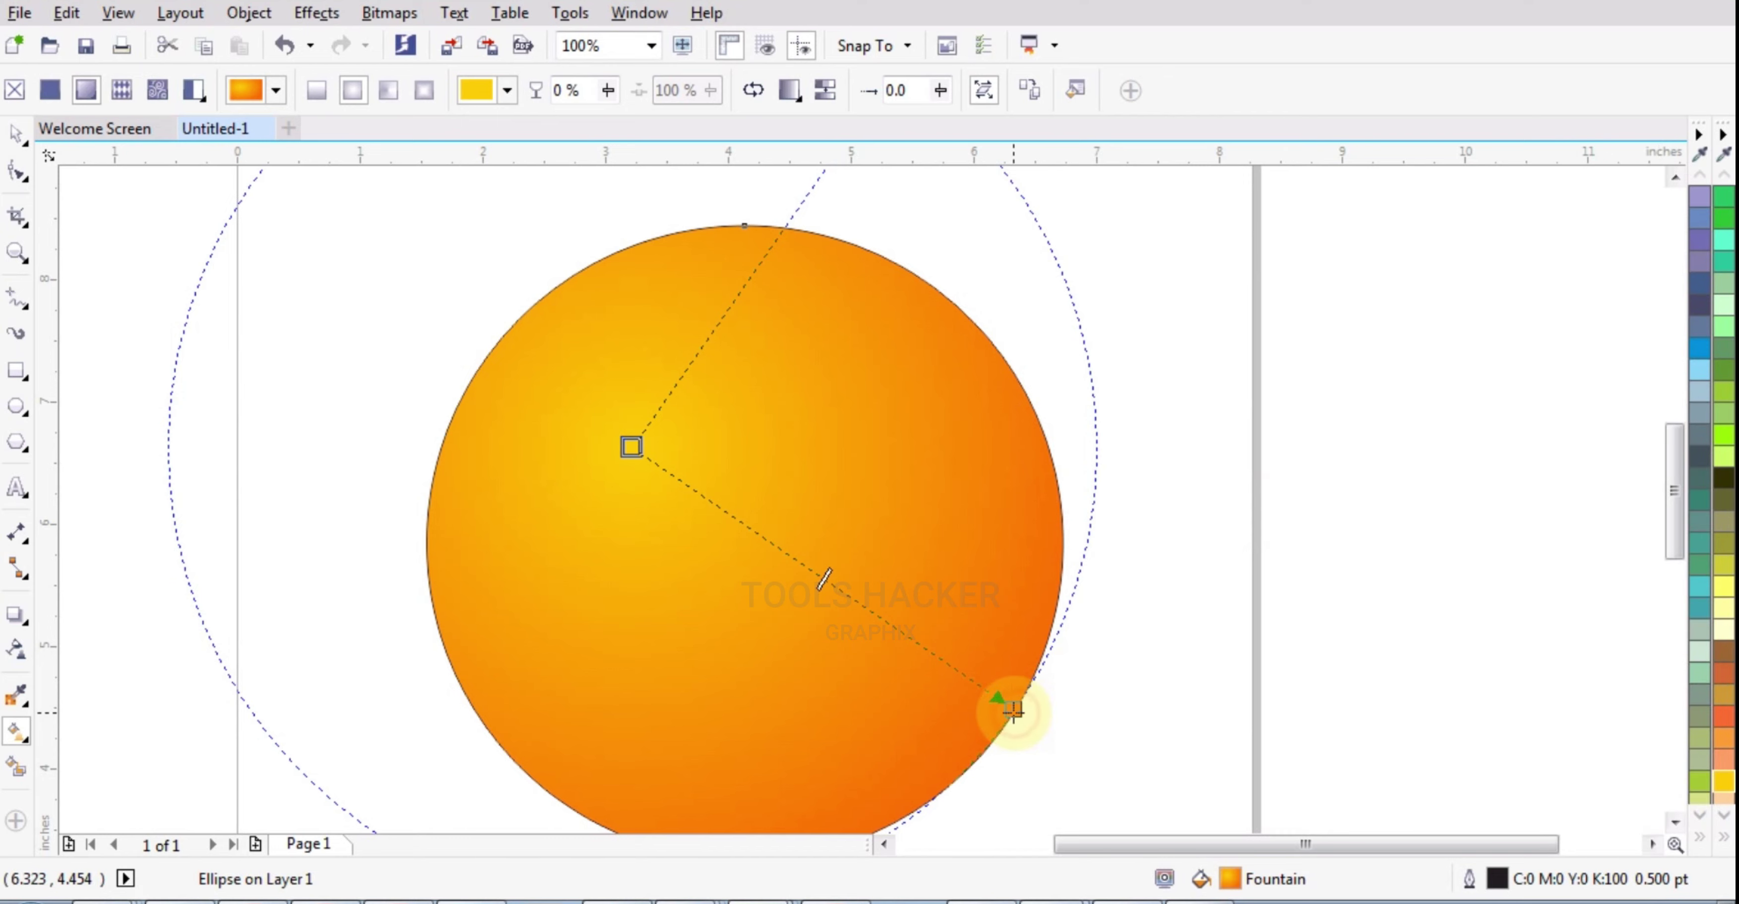
{"action": "scroll", "coordinate": [854, 598], "scroll_direction": "down", "scroll_amount": 1}
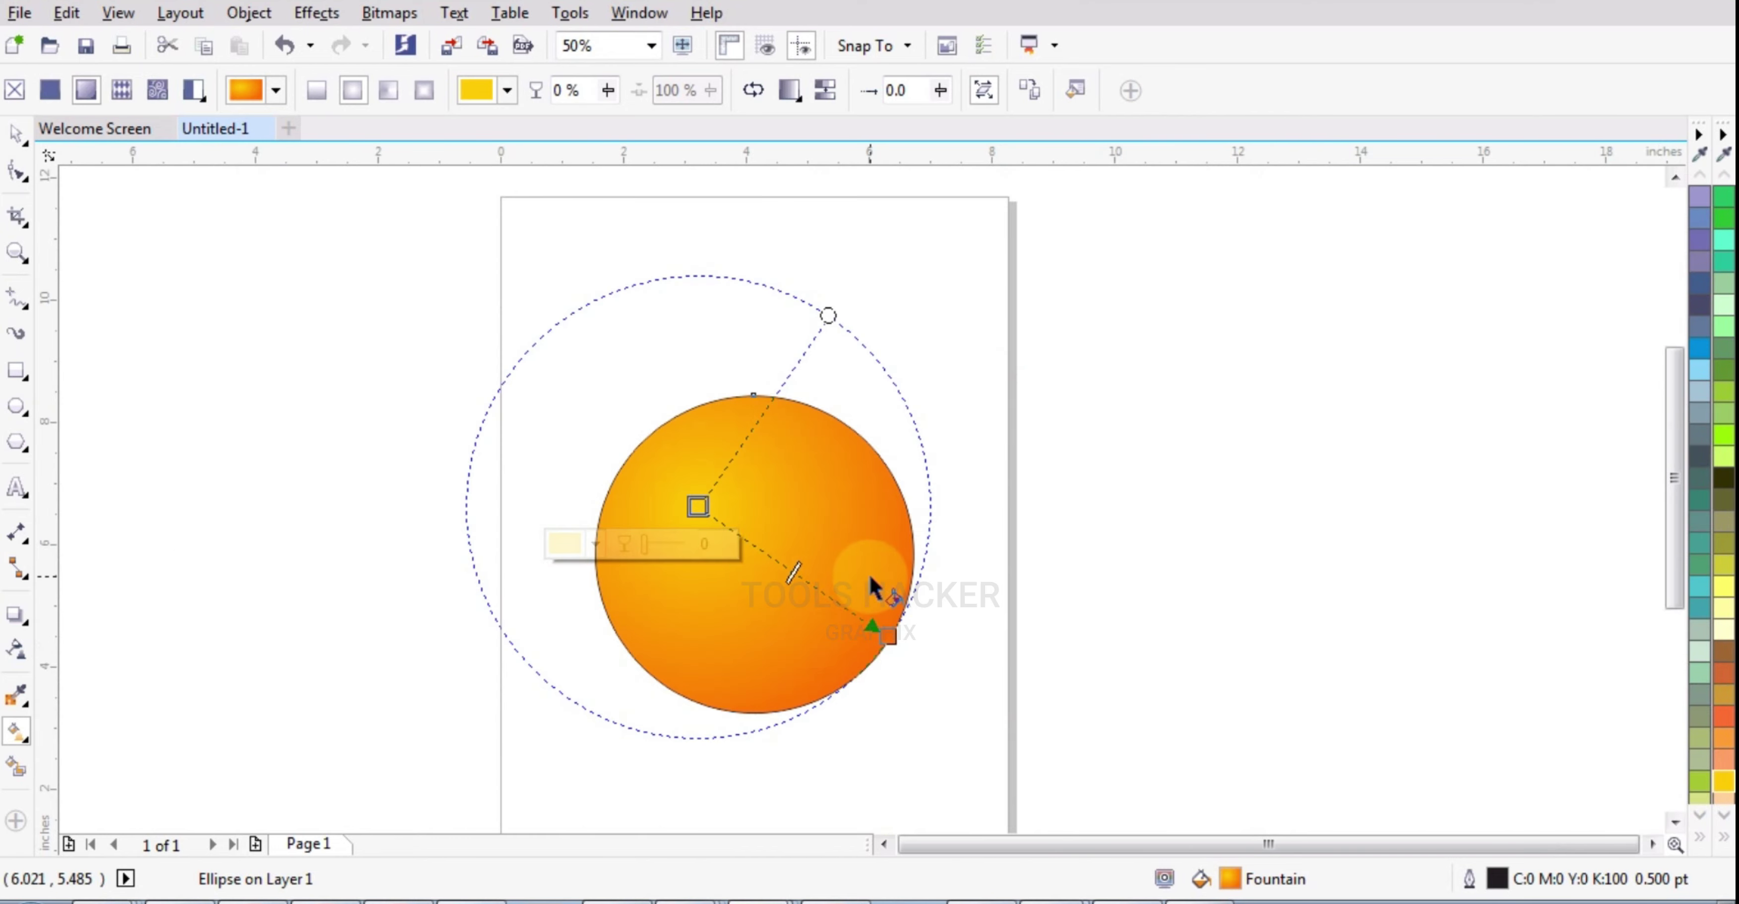
{"action": "left_click", "coordinate": [15, 139]}
{"action": "left_click", "coordinate": [143, 256]}
Remove the outline from the large orange circle.
{"action": "scroll", "coordinate": [668, 428], "scroll_direction": "up", "scroll_amount": 2}
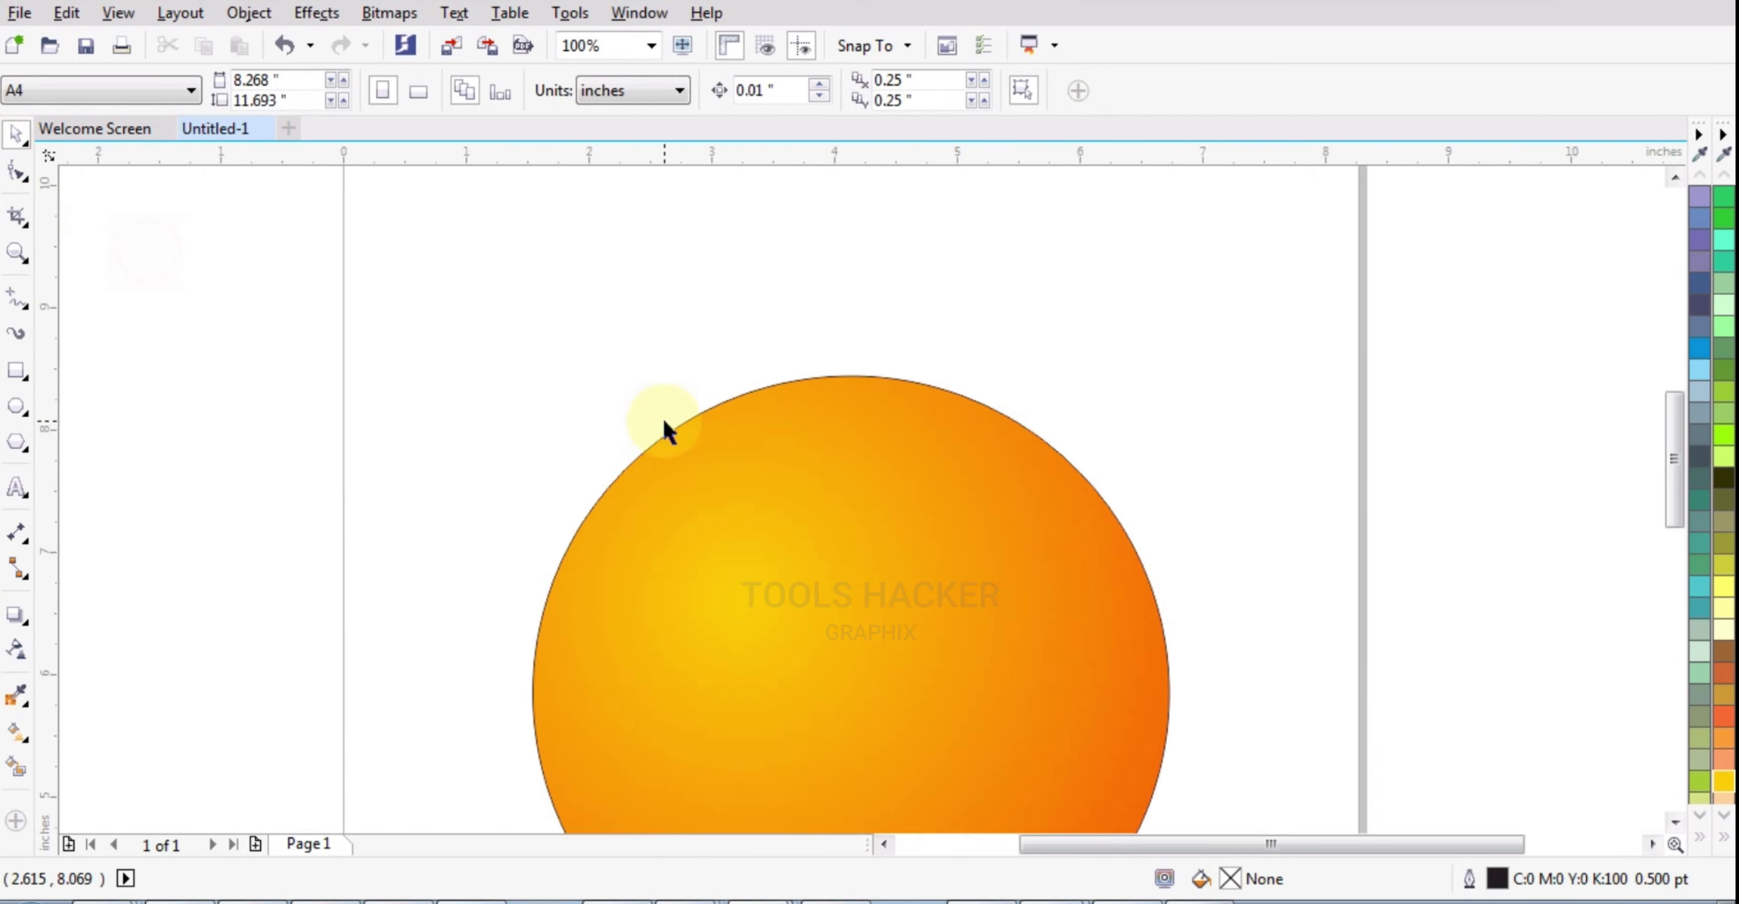
{"action": "left_click", "coordinate": [779, 471]}
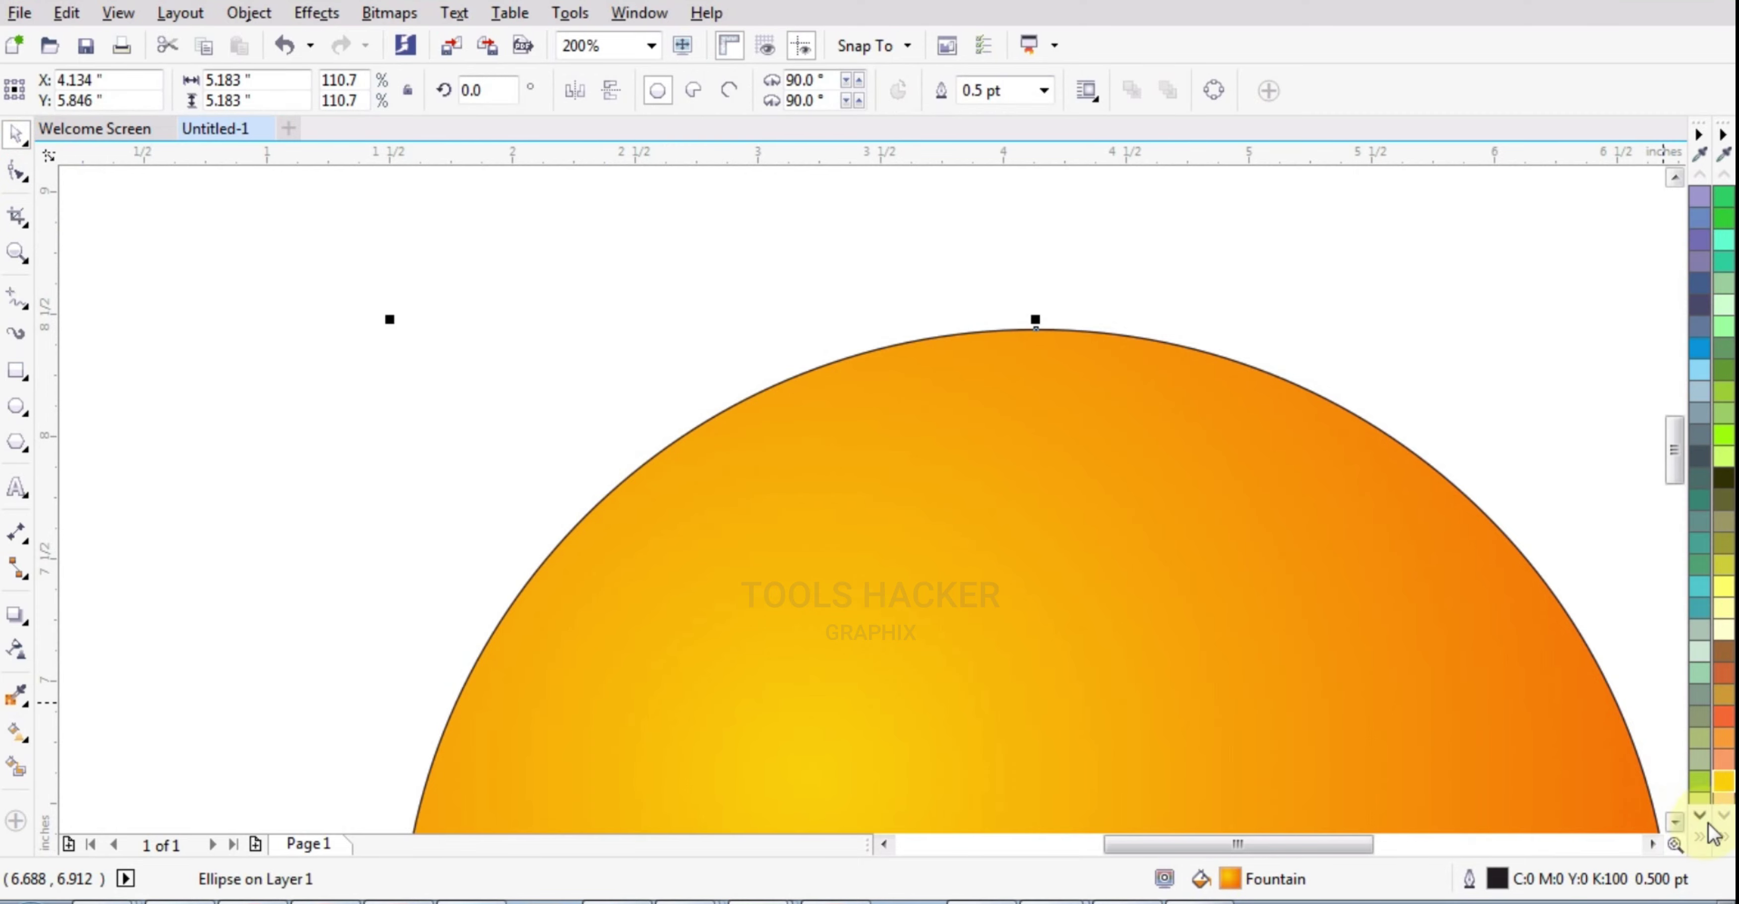
{"action": "left_click", "coordinate": [1720, 840]}
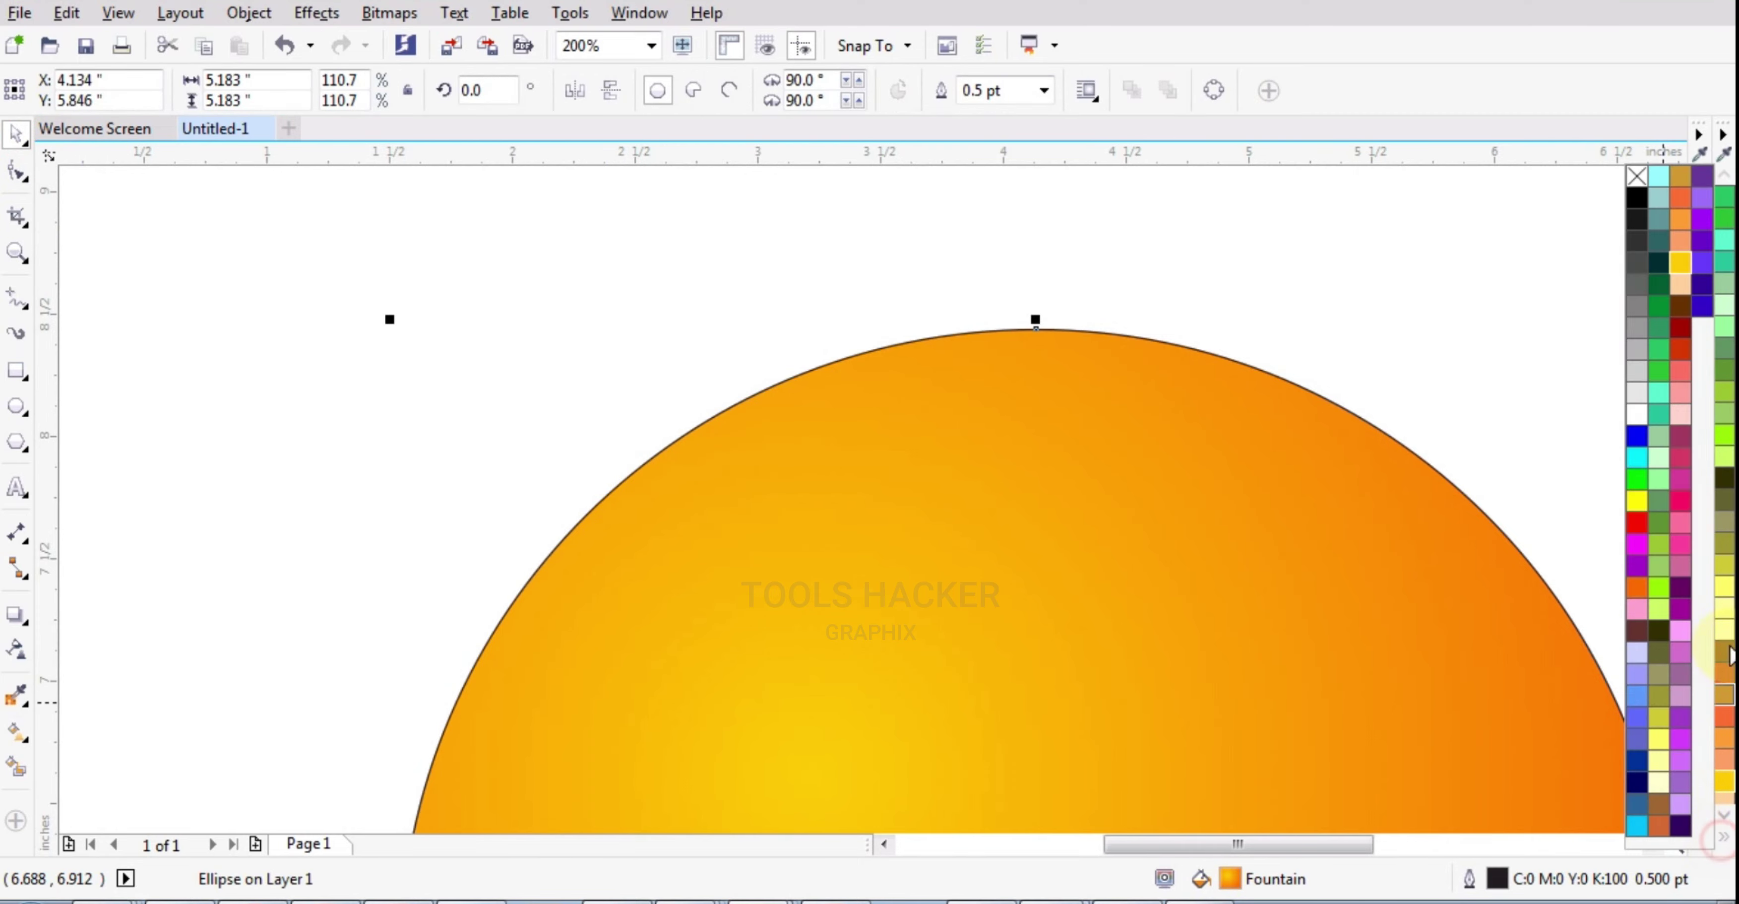
{"action": "right_click", "coordinate": [1636, 177]}
{"action": "scroll", "coordinate": [683, 346], "scroll_direction": "down", "scroll_amount": 1}
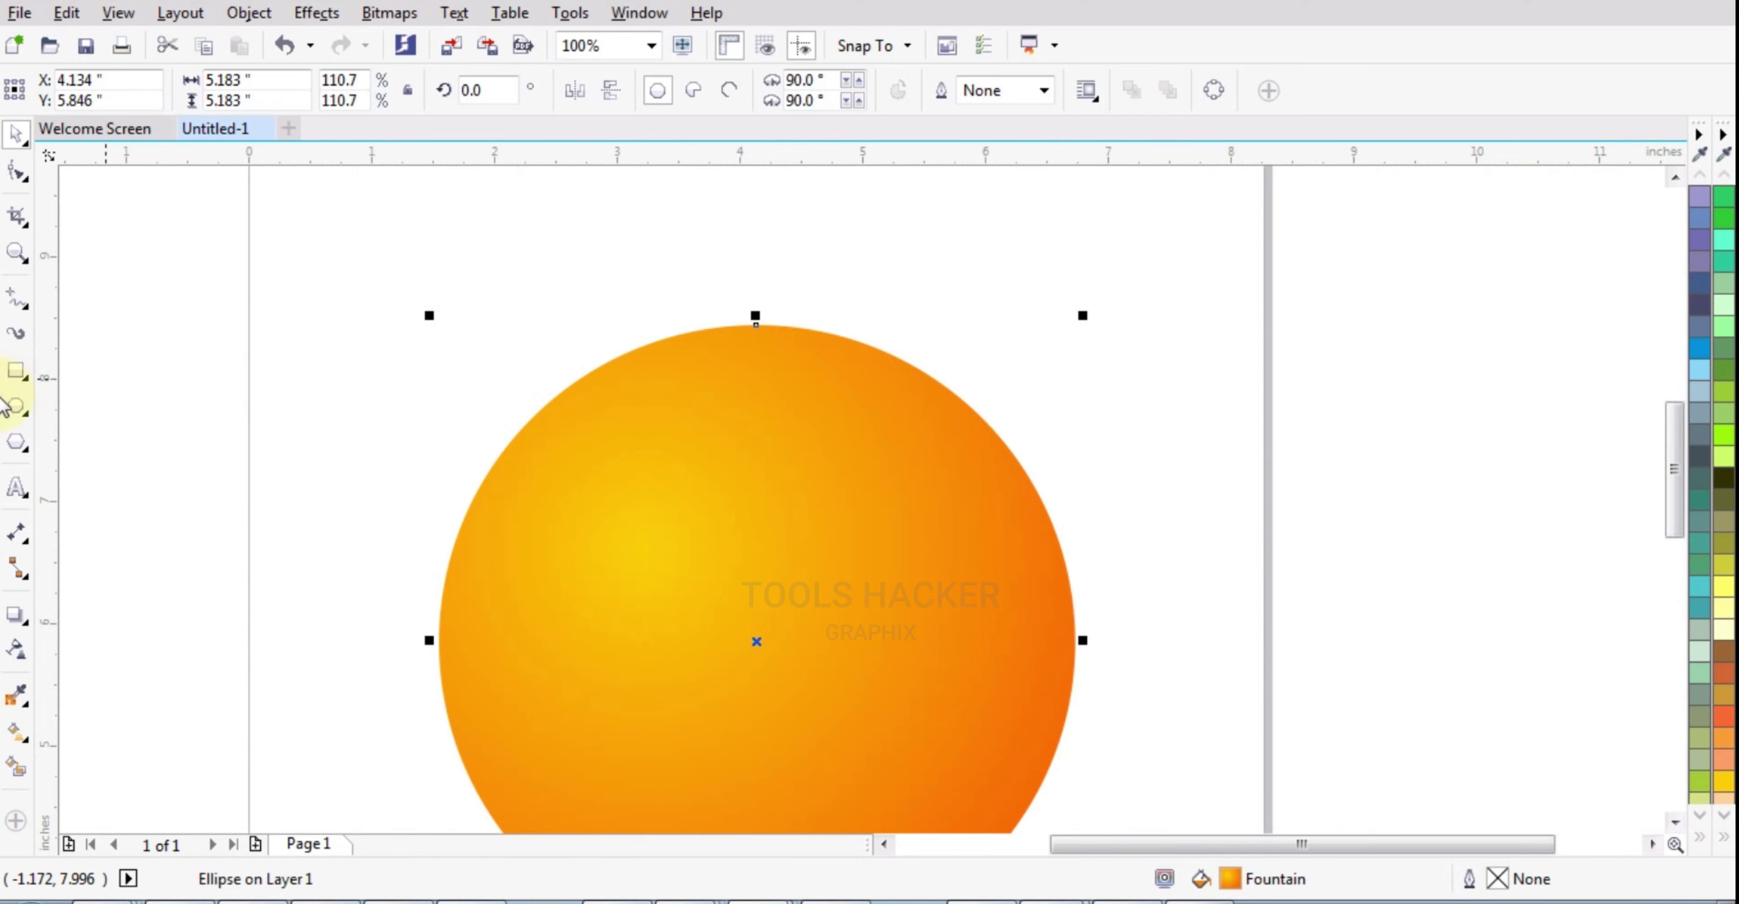
Draw a small ellipse about 0.66 by 0.28 inches near the circle's upper edge, filled black with no outline.
{"action": "left_click", "coordinate": [18, 414]}
{"action": "scroll", "coordinate": [792, 372], "scroll_direction": "up", "scroll_amount": 1}
{"action": "left_click_drag", "start_coordinate": [658, 365], "coordinate": [820, 431]}
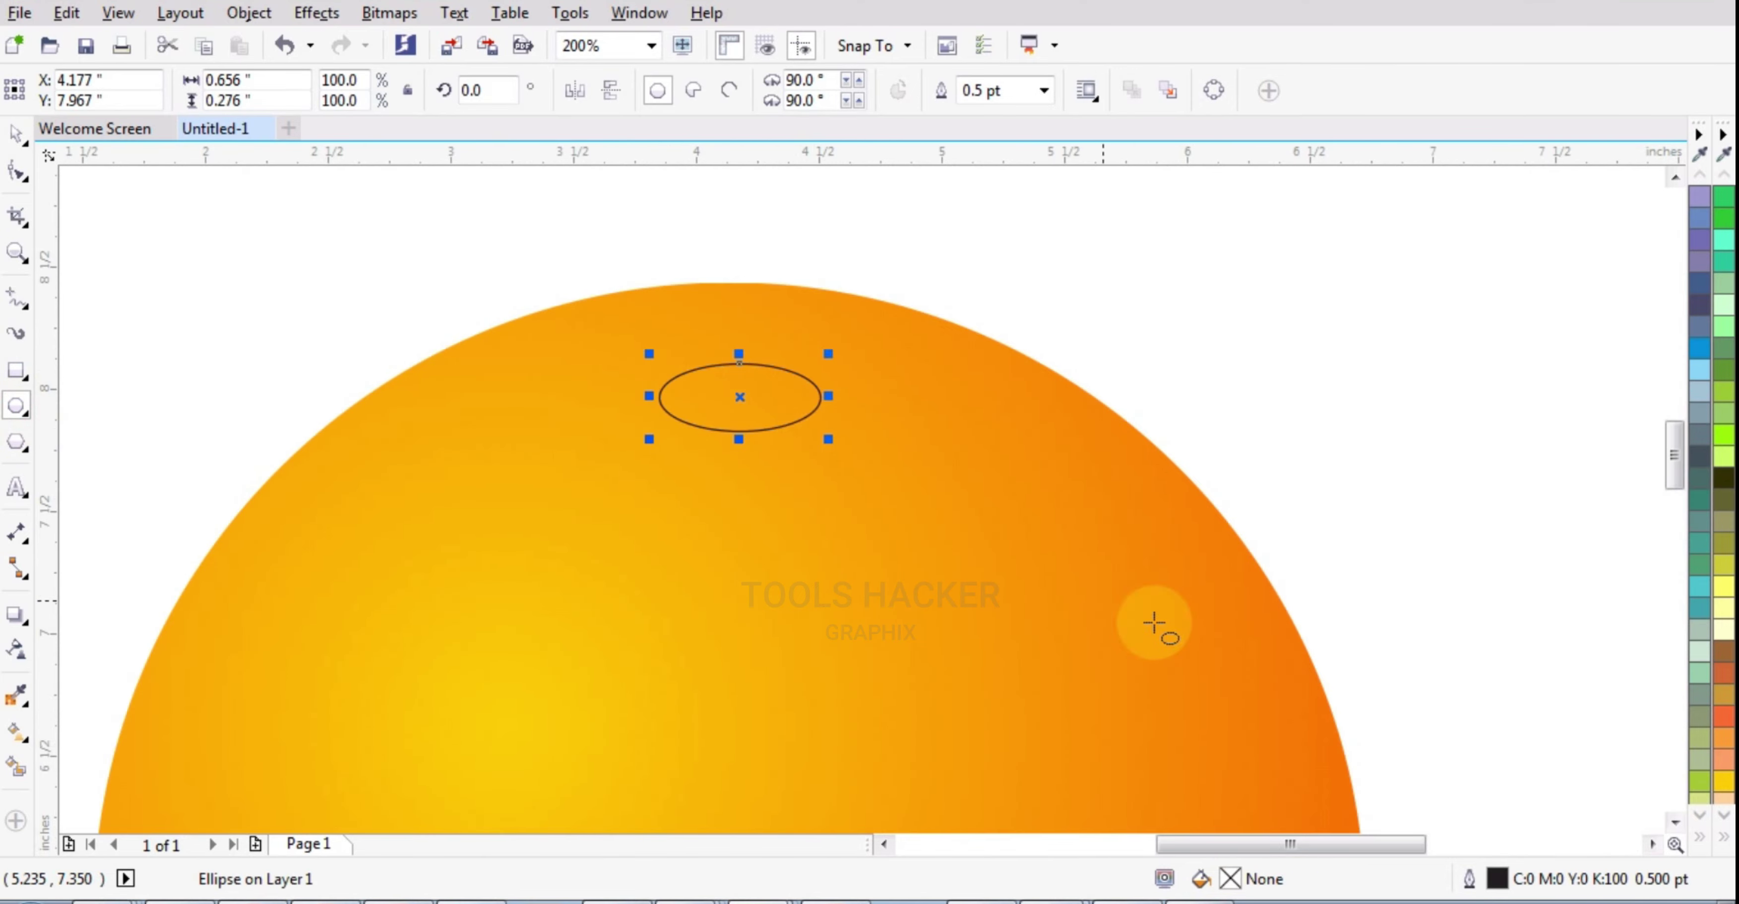
{"action": "left_click", "coordinate": [1722, 836]}
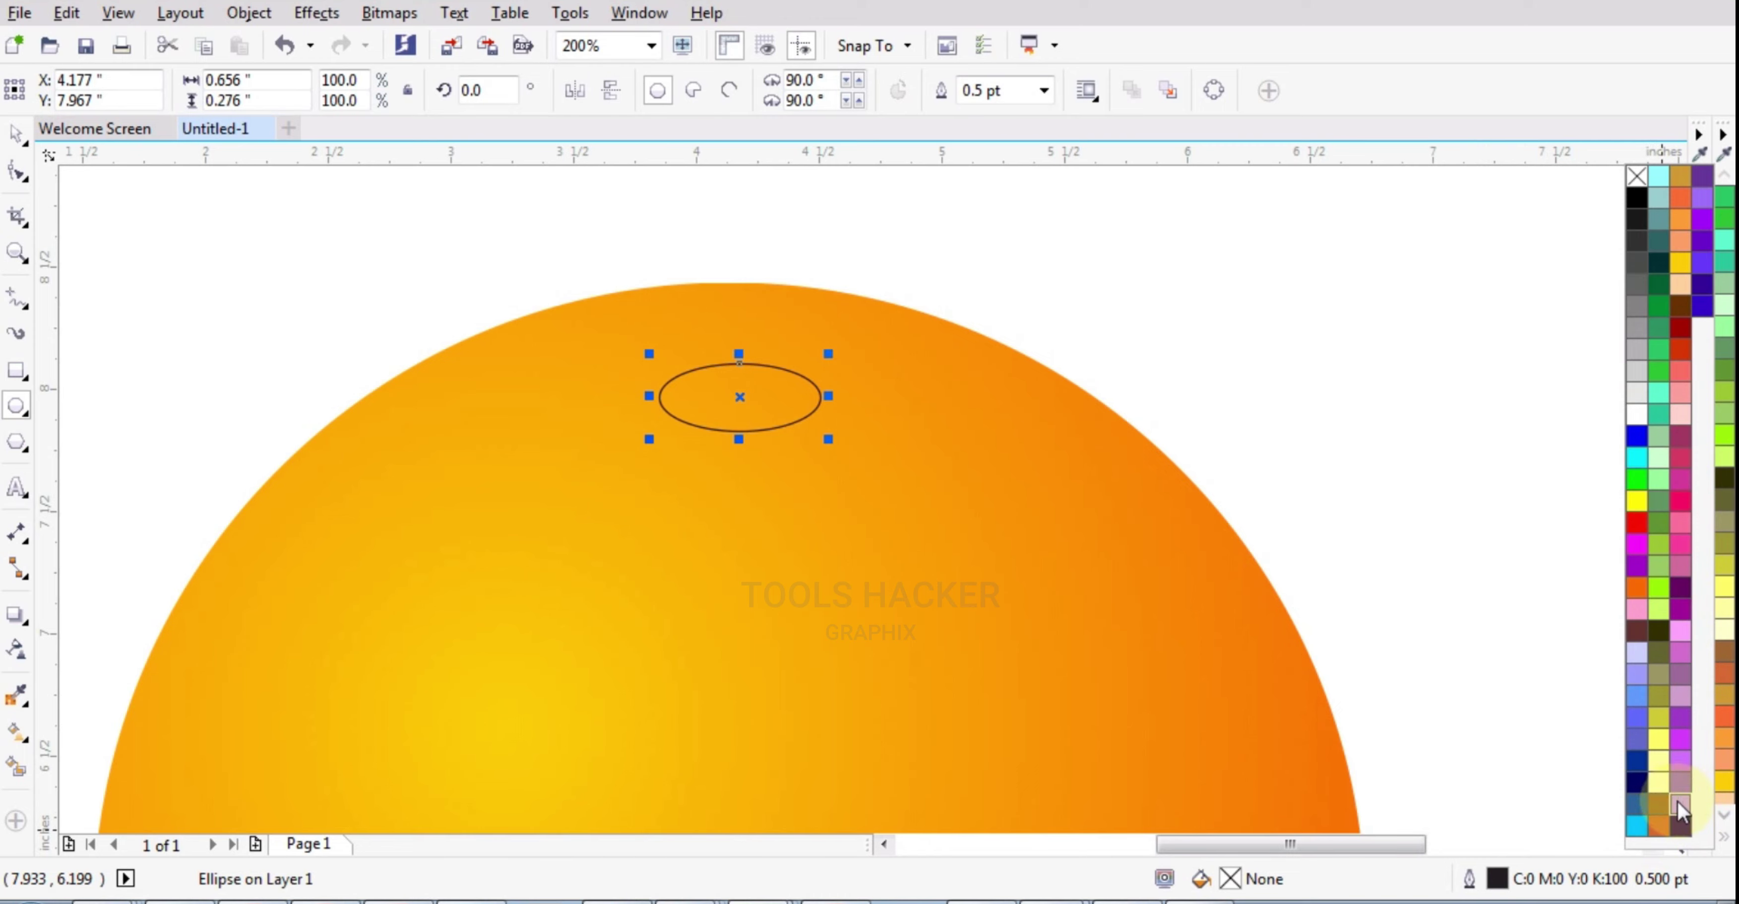
{"action": "left_click", "coordinate": [1636, 198]}
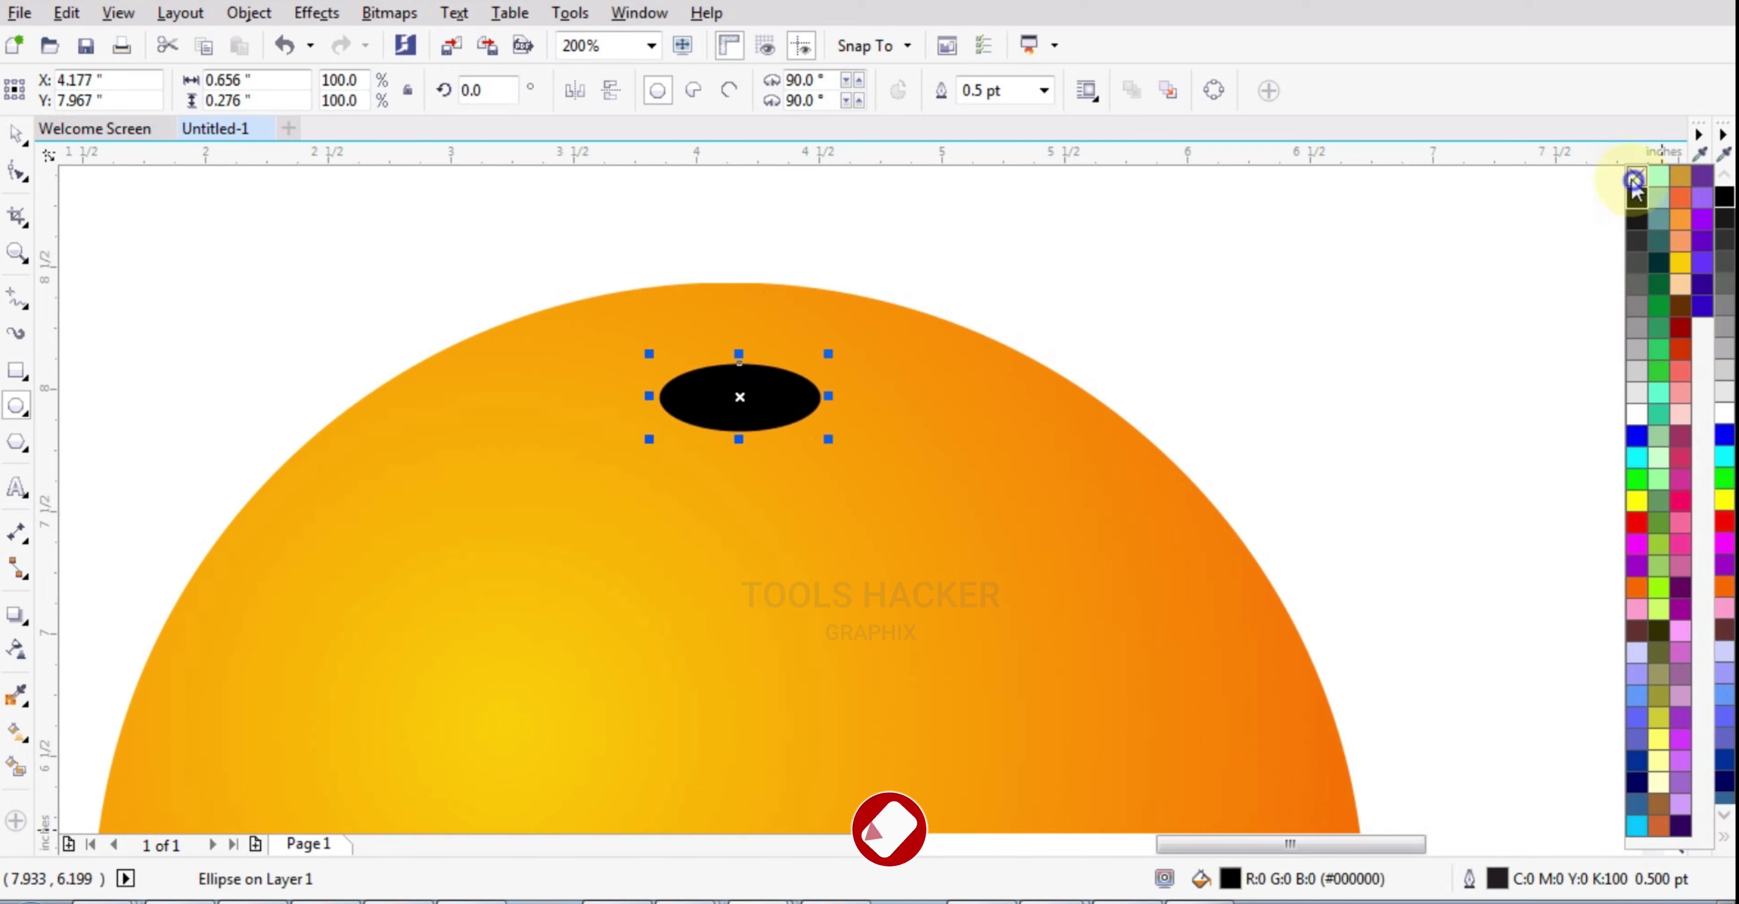
{"action": "right_click", "coordinate": [1636, 176]}
Centre the black ellipse horizontally on the orange circle and move it up about 0.18 inches toward the circle's upper edge.
{"action": "key", "text": "space"}
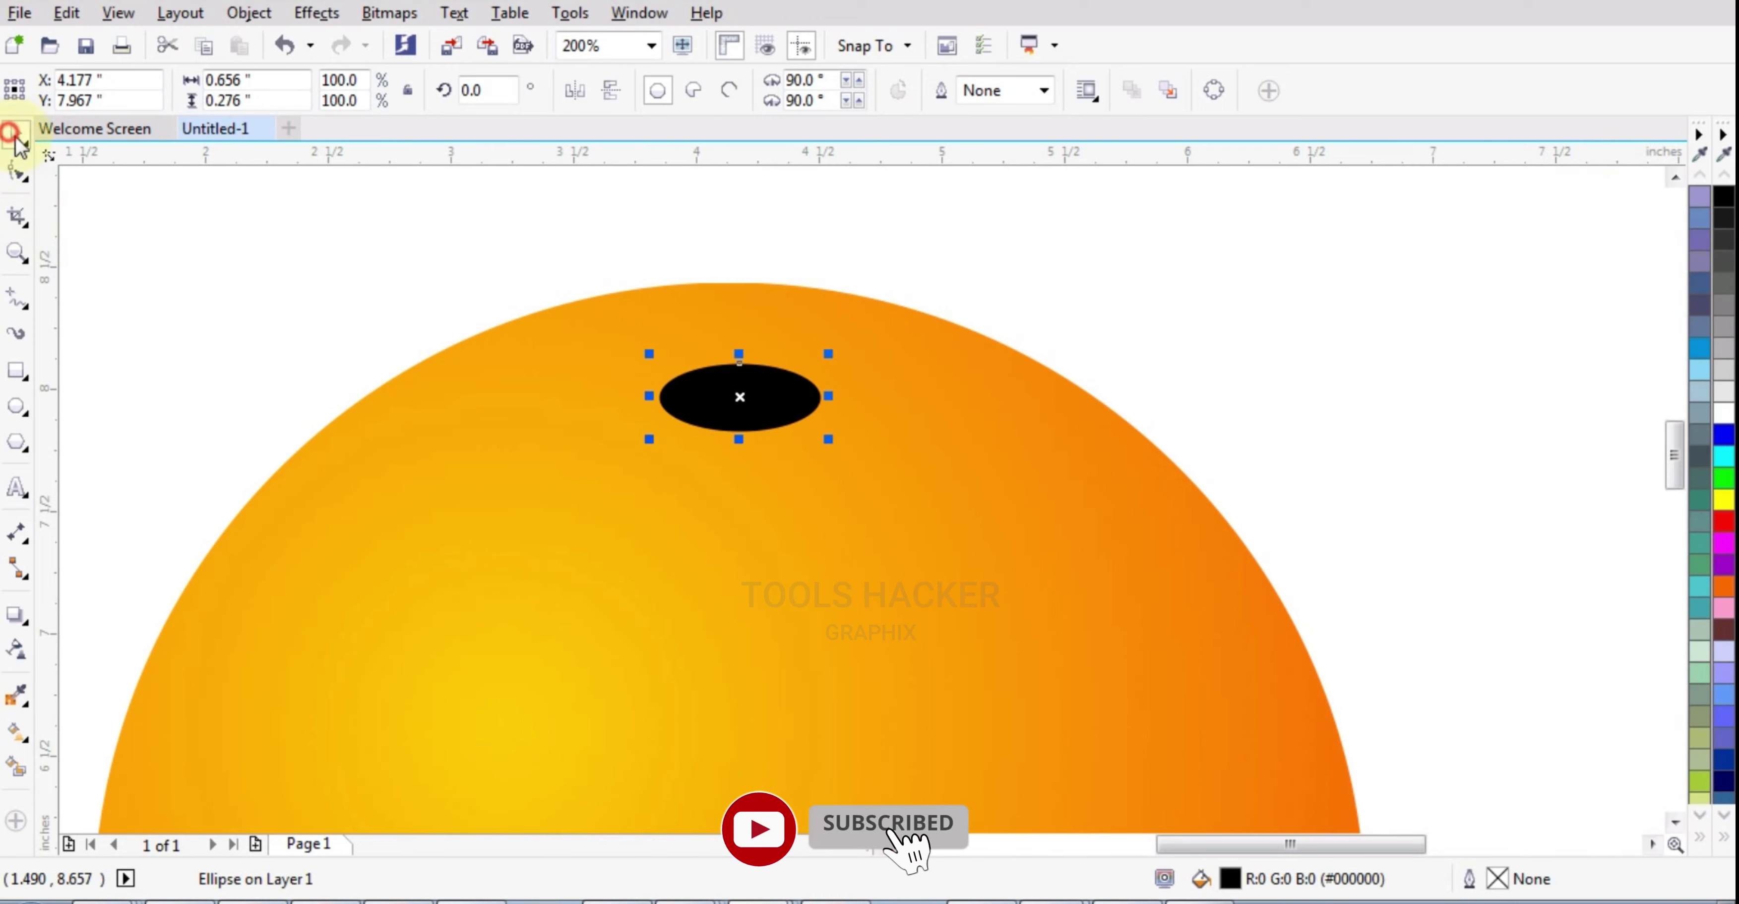
{"action": "left_click", "coordinate": [647, 500], "text": "shift"}
{"action": "key", "text": "c"}
{"action": "left_click", "coordinate": [1000, 245]}
{"action": "left_click_drag", "start_coordinate": [768, 397], "coordinate": [768, 352]}
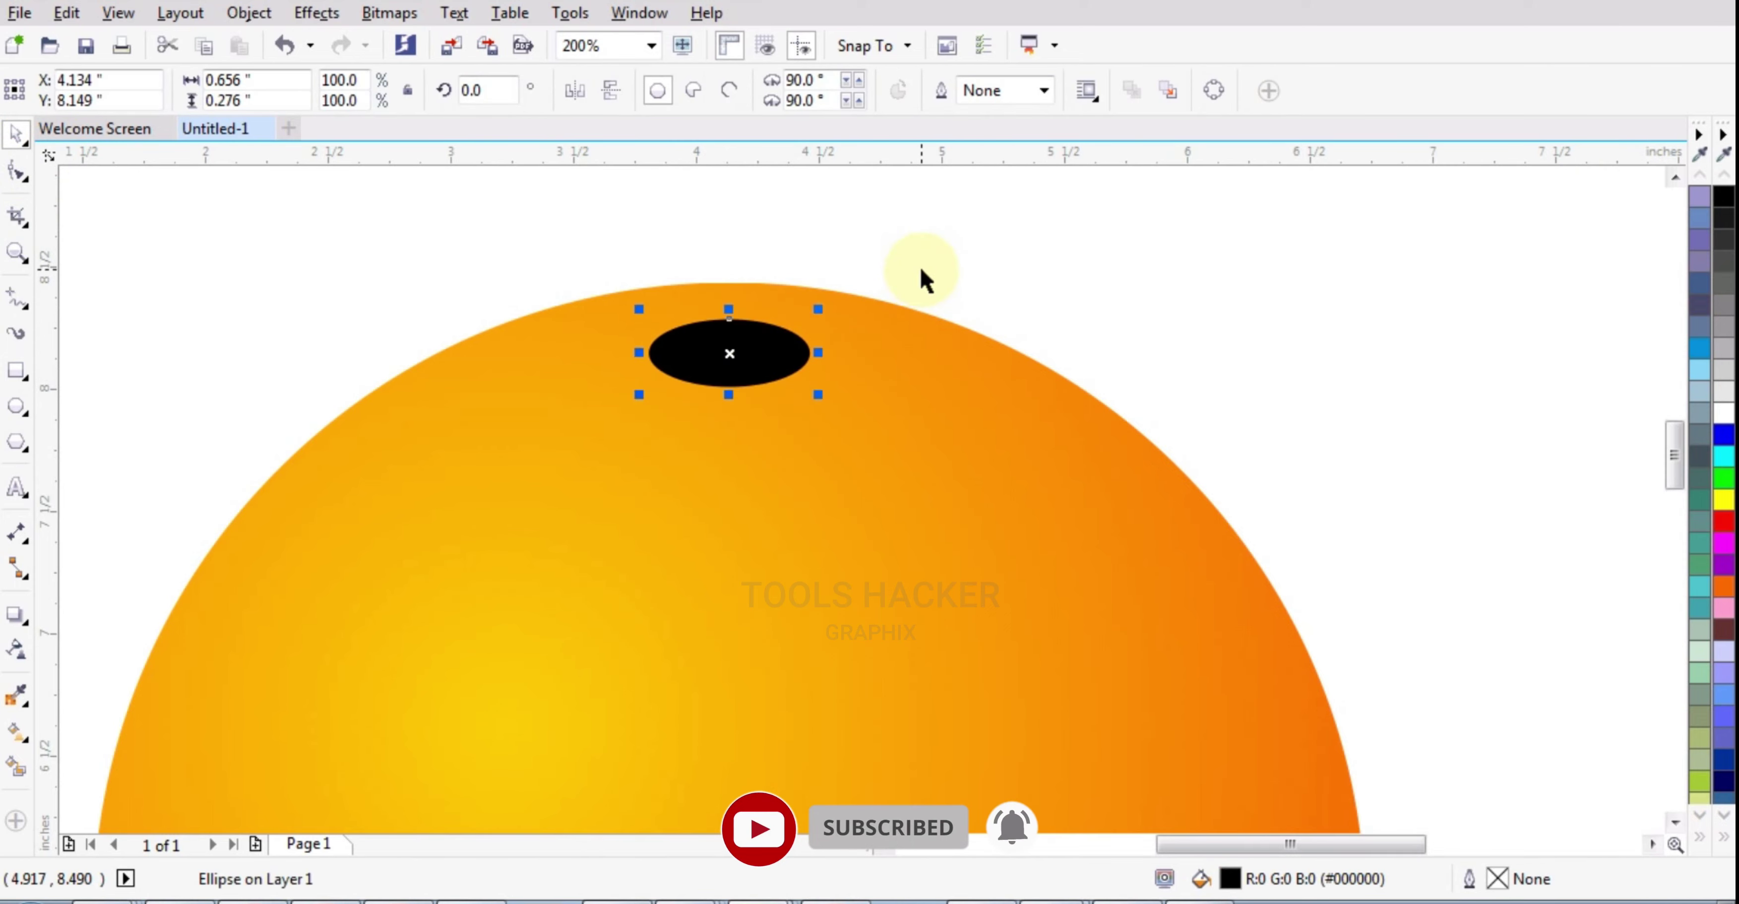
Draw a closed four-sided stem about 0.23 by 1 inch with the Freehand tool, rising from the black ellipse and widening upward.
{"action": "left_click", "coordinate": [9, 370]}
{"action": "scroll", "coordinate": [284, 481], "scroll_direction": "down", "scroll_amount": 2}
{"action": "scroll", "coordinate": [500, 351], "scroll_direction": "up", "scroll_amount": 2}
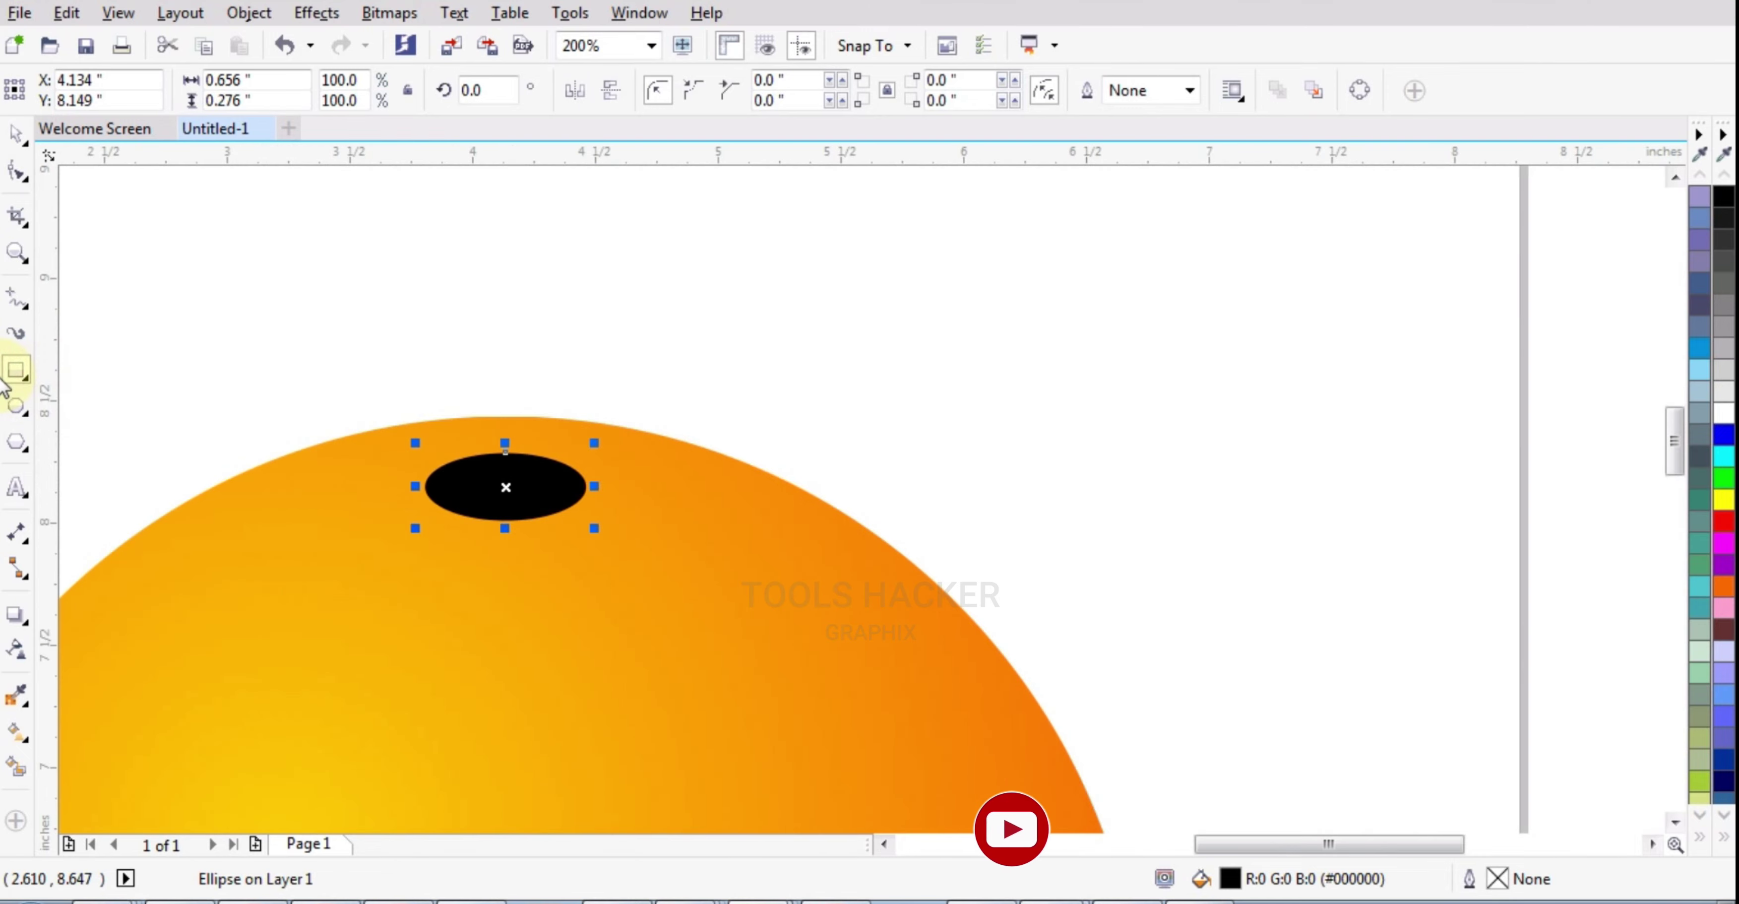
{"action": "left_click", "coordinate": [12, 303]}
{"action": "scroll", "coordinate": [532, 490], "scroll_direction": "up", "scroll_amount": 1}
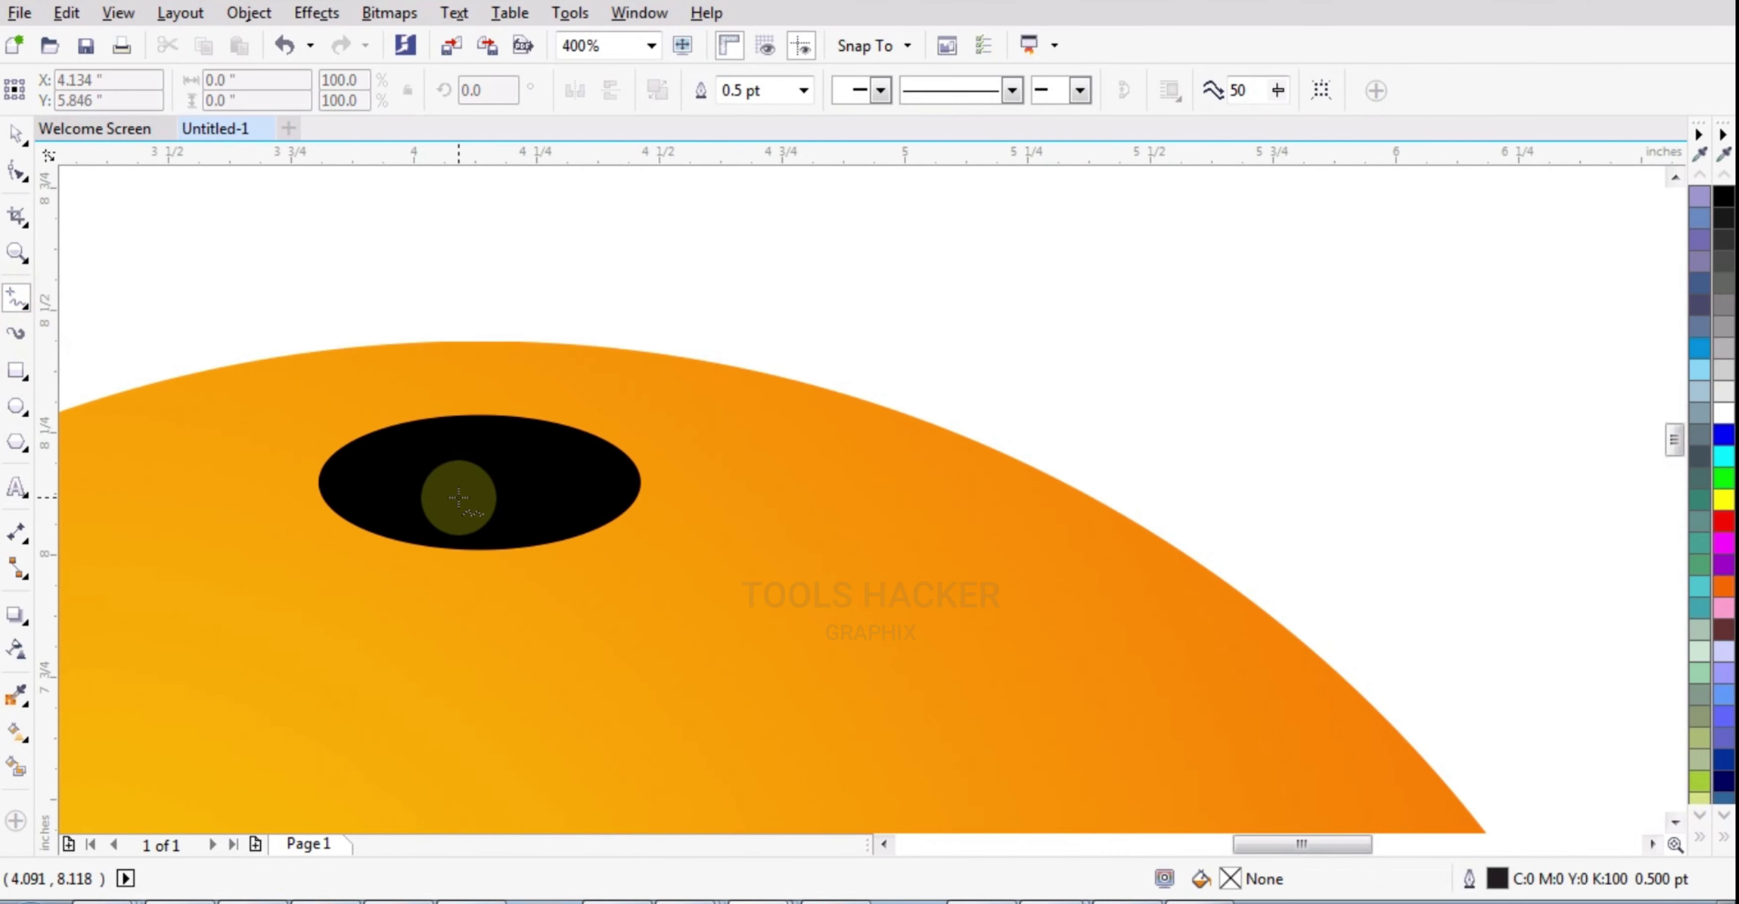
{"action": "mouse_move", "coordinate": [458, 498]}
{"action": "left_mouse_down"}
{"action": "mouse_move", "coordinate": [470, 166]}
{"action": "mouse_move", "coordinate": [470, 194]}
{"action": "mouse_move", "coordinate": [456, 168]}
{"action": "mouse_move", "coordinate": [437, 200]}
{"action": "left_mouse_up"}
{"action": "left_click", "coordinate": [440, 188]}
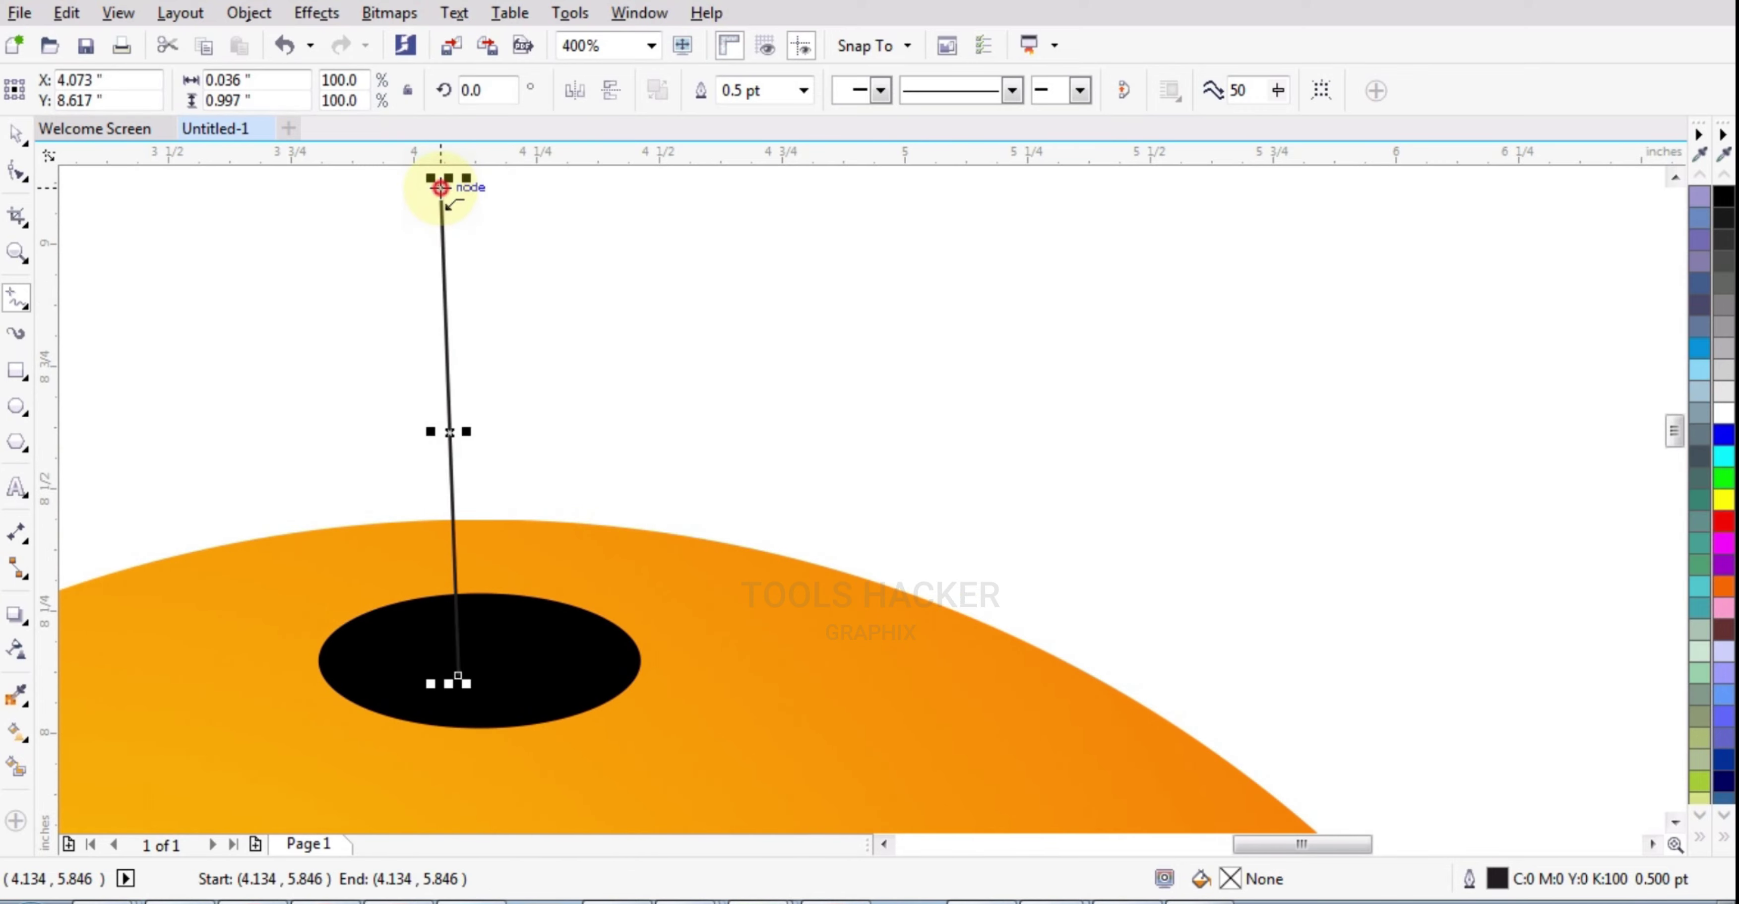
{"action": "left_click", "coordinate": [440, 188]}
{"action": "left_click", "coordinate": [551, 191]}
{"action": "left_click", "coordinate": [551, 191]}
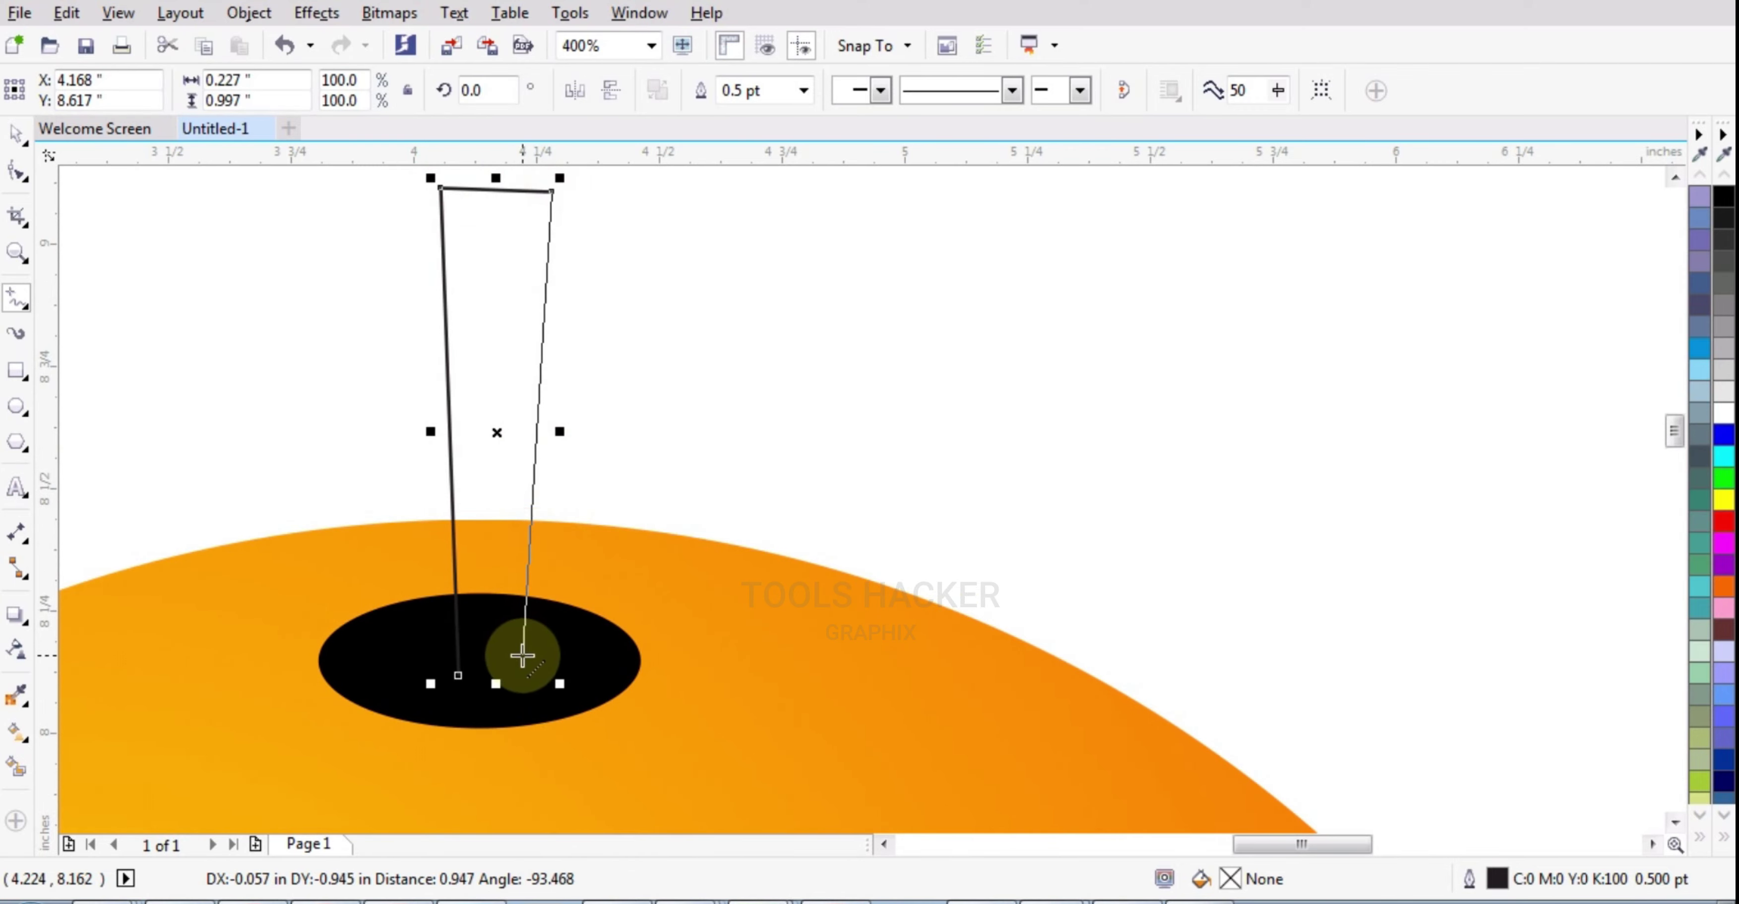
{"action": "double_click", "coordinate": [518, 673]}
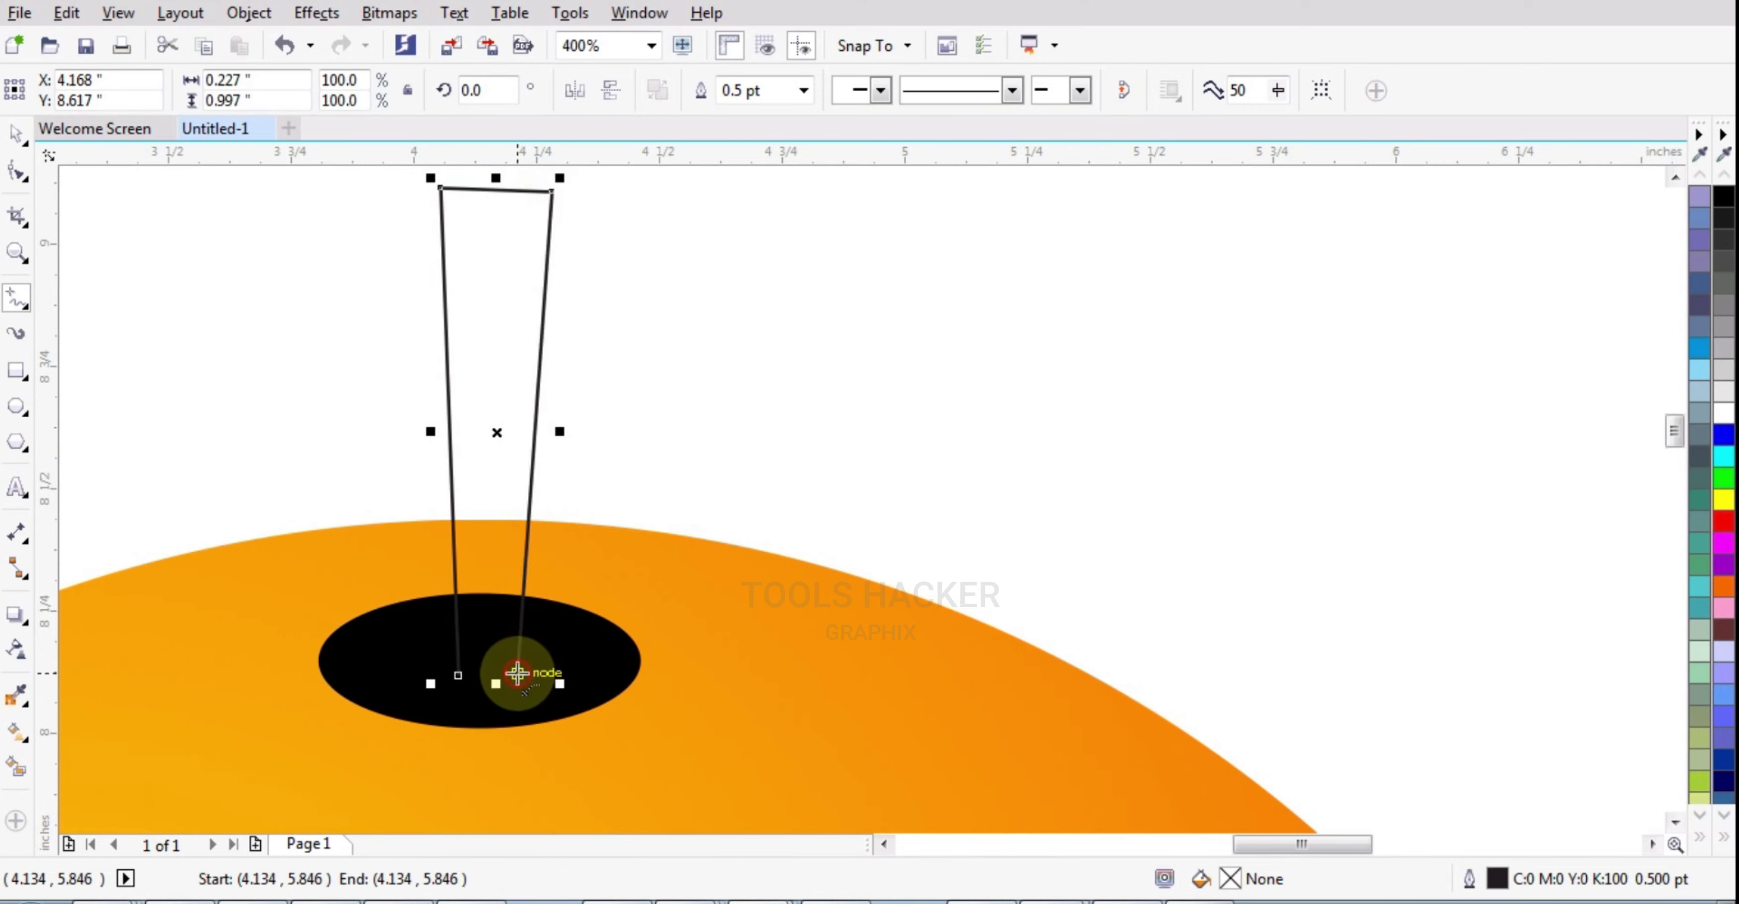
{"action": "left_click", "coordinate": [464, 676]}
Fill the stem with dark brown #663300 and remove its outline.
{"action": "left_click", "coordinate": [1721, 839]}
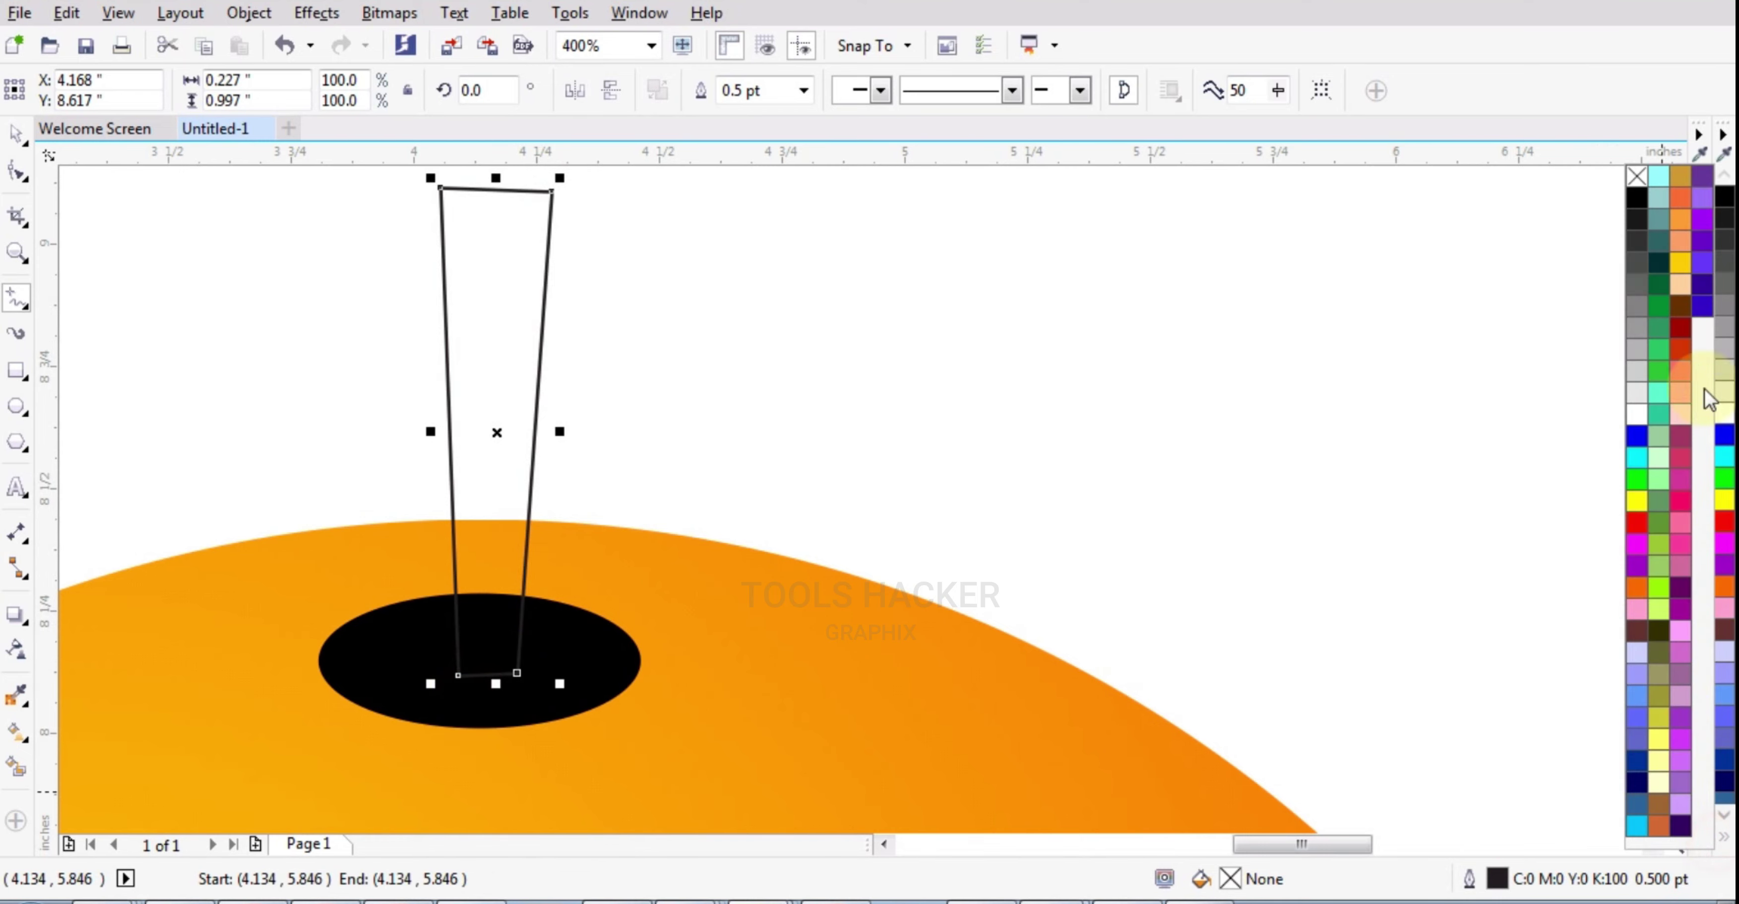
{"action": "left_click", "coordinate": [1681, 308]}
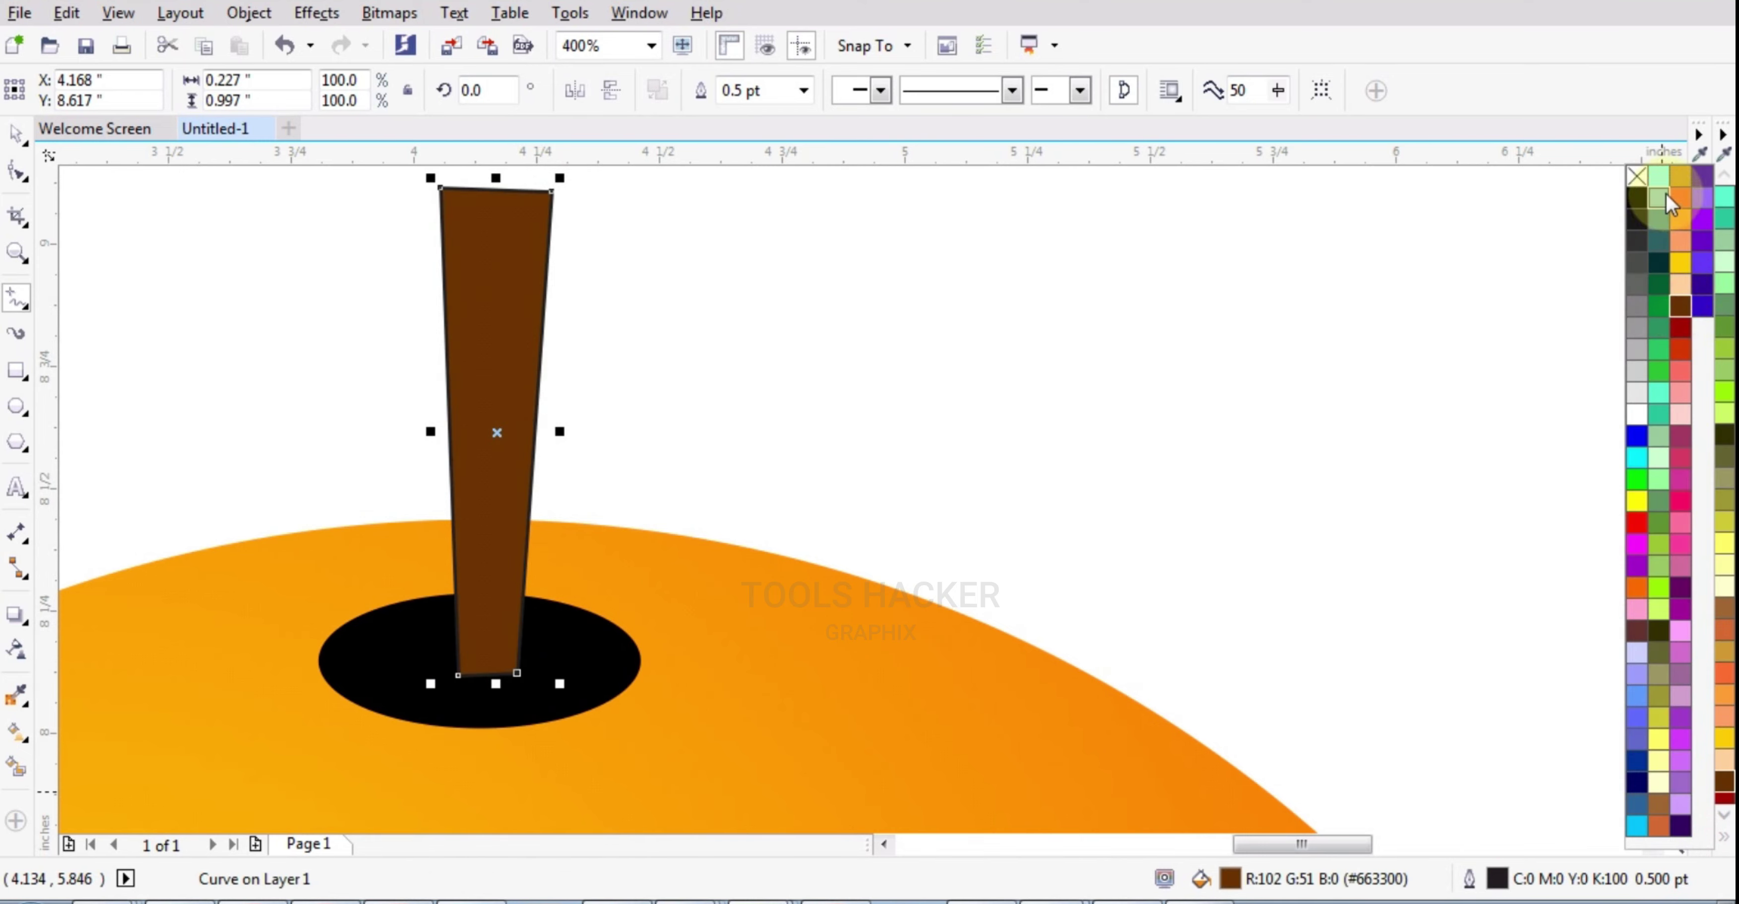
{"action": "right_click", "coordinate": [1636, 178]}
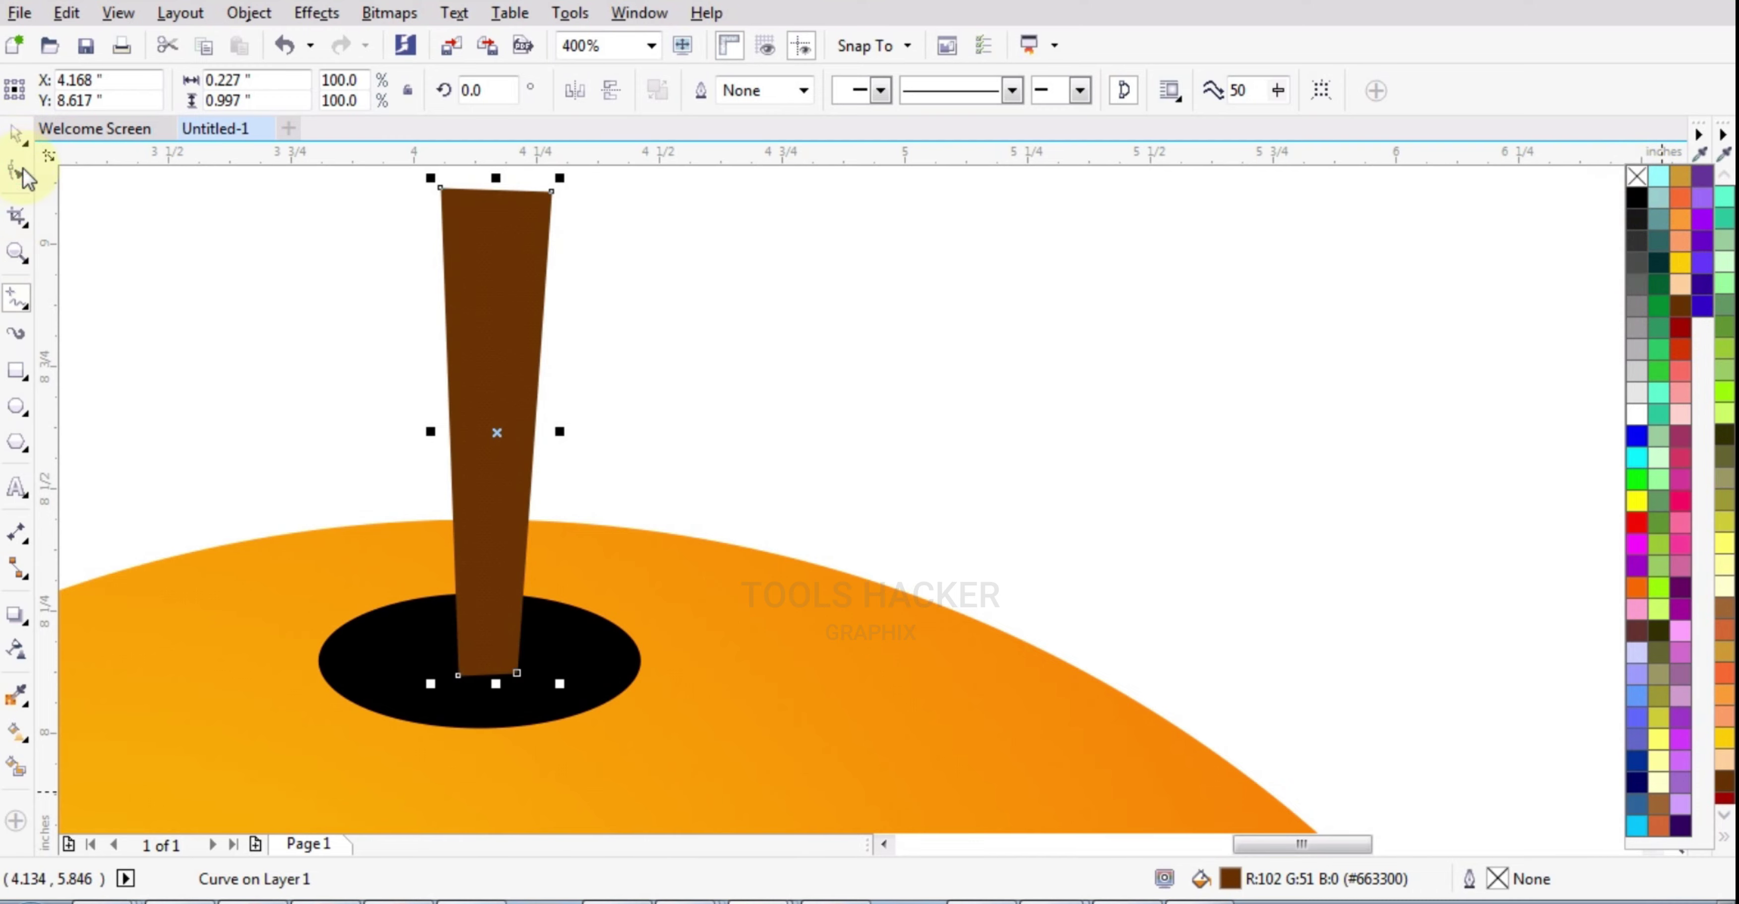
{"action": "left_click", "coordinate": [791, 345]}
{"action": "key", "text": "Escape"}
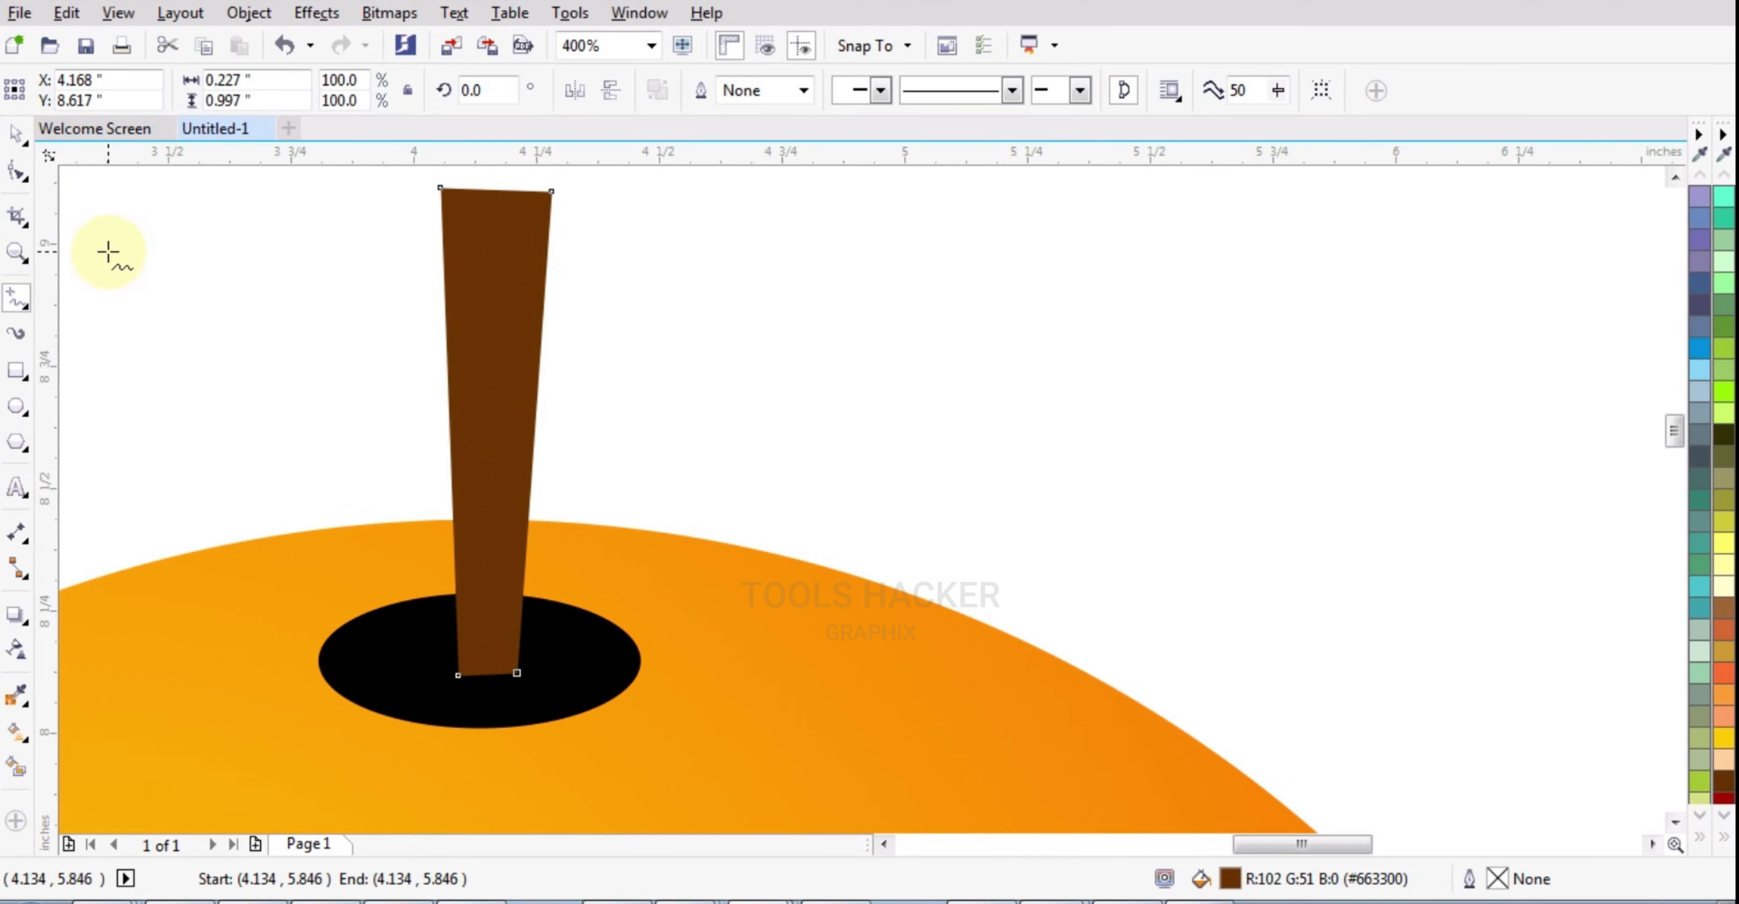
Move the stem's upper end up and to the right with the Shape tool, making the stem taller and slanted.
{"action": "left_click", "coordinate": [16, 168]}
{"action": "scroll", "coordinate": [792, 504], "scroll_direction": "down", "scroll_amount": 3}
{"action": "scroll", "coordinate": [710, 469], "scroll_direction": "up", "scroll_amount": 3}
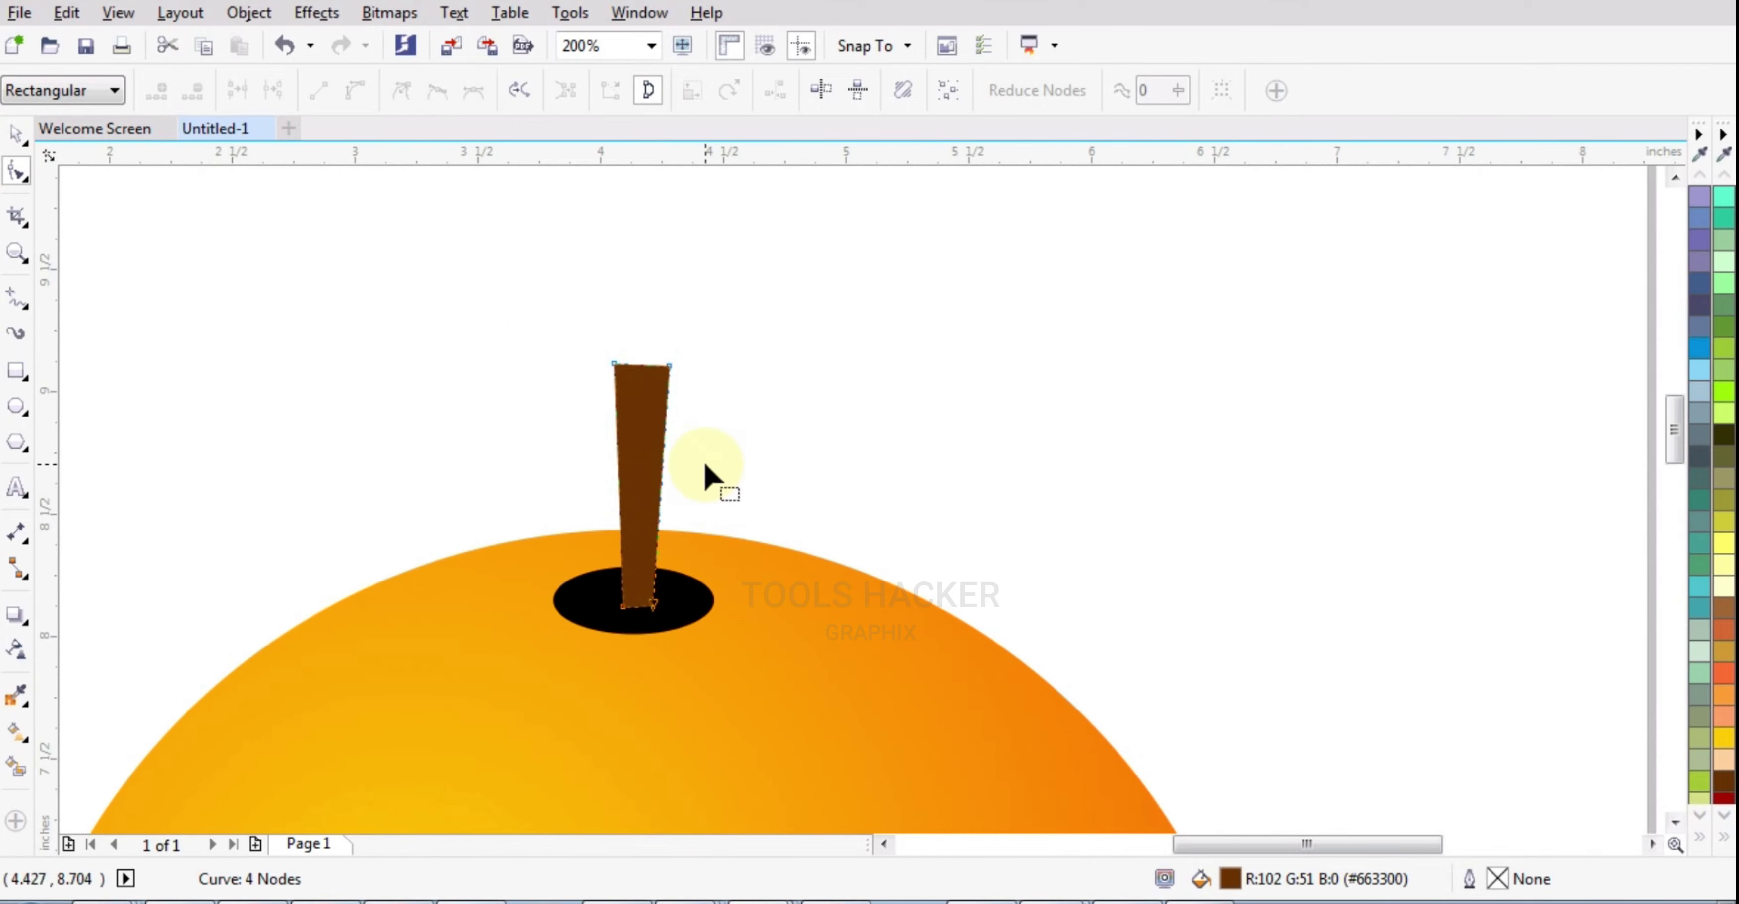
{"action": "left_click_drag", "start_coordinate": [695, 302], "coordinate": [683, 181]}
{"action": "left_click", "coordinate": [714, 393]}
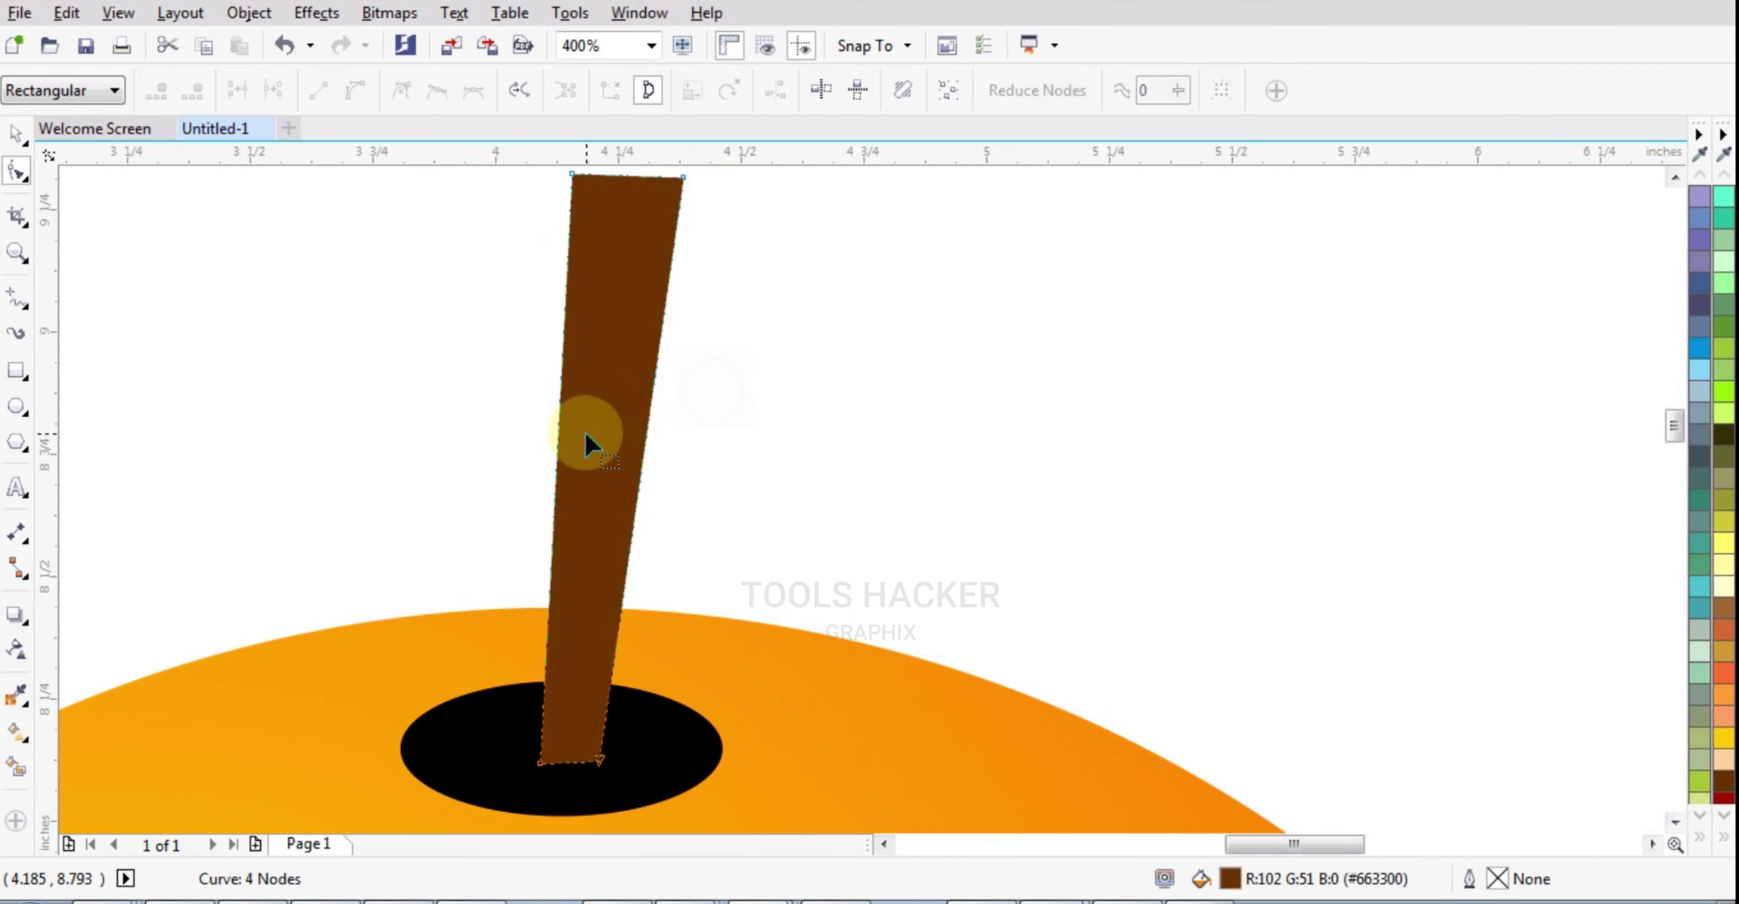
Convert the stem's two long edges to curves and bend both to the left to give the stem an arc.
{"action": "left_click", "coordinate": [558, 436]}
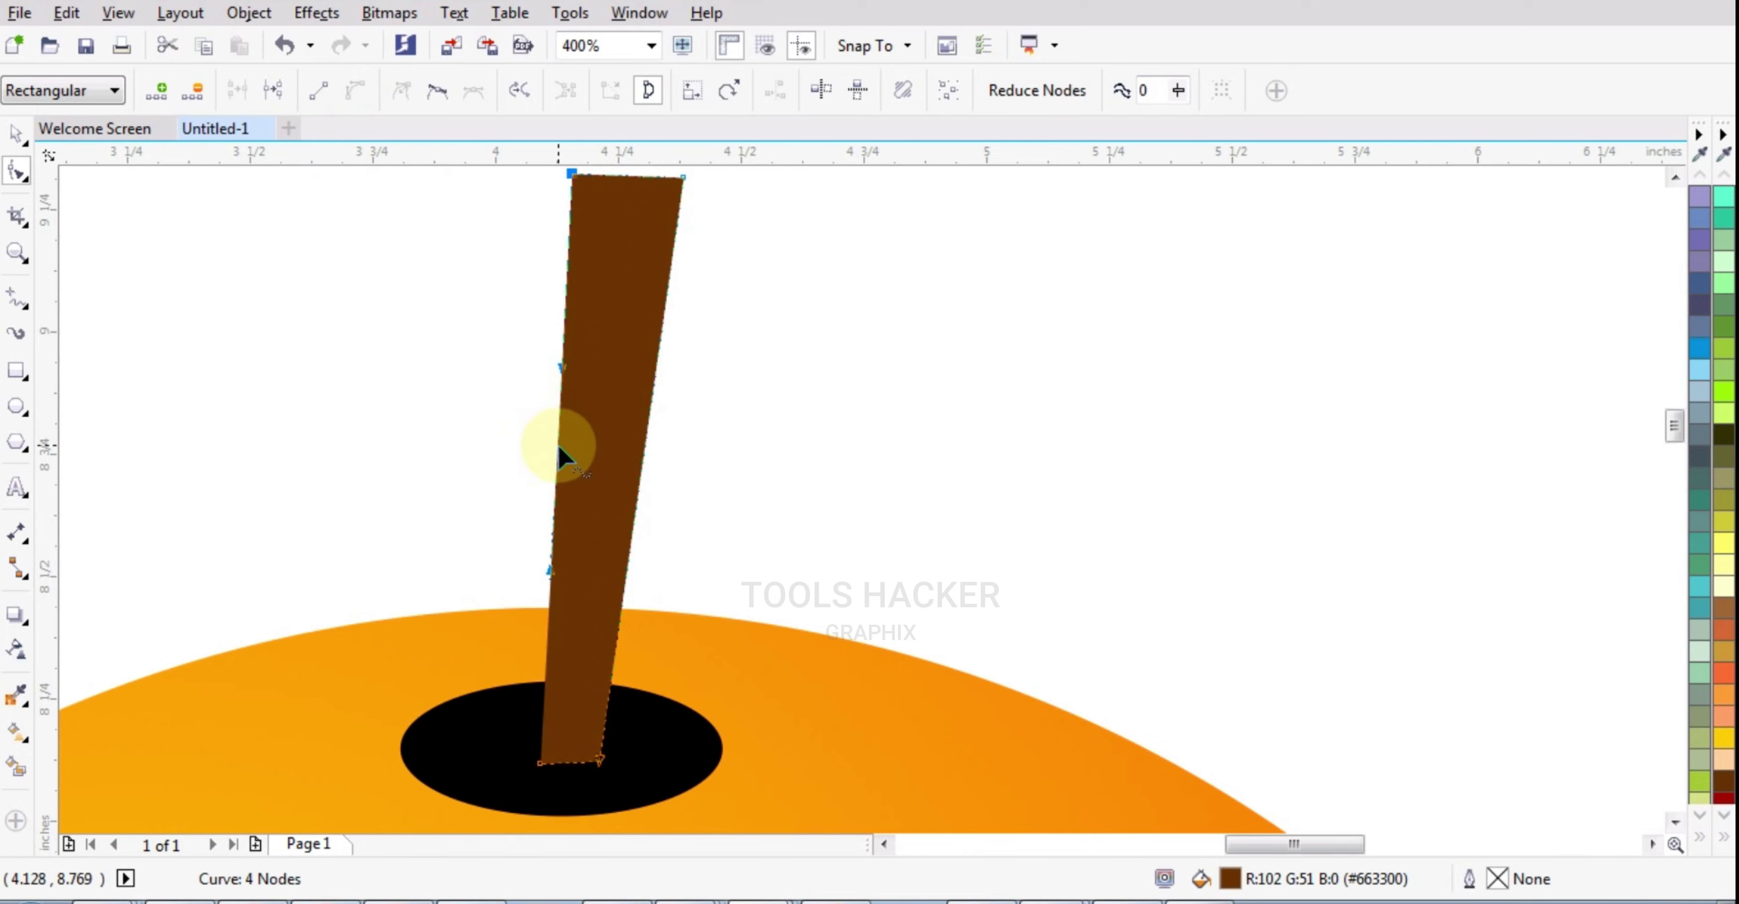
{"action": "left_click_drag", "start_coordinate": [559, 448], "coordinate": [526, 449]}
{"action": "left_click", "coordinate": [647, 446]}
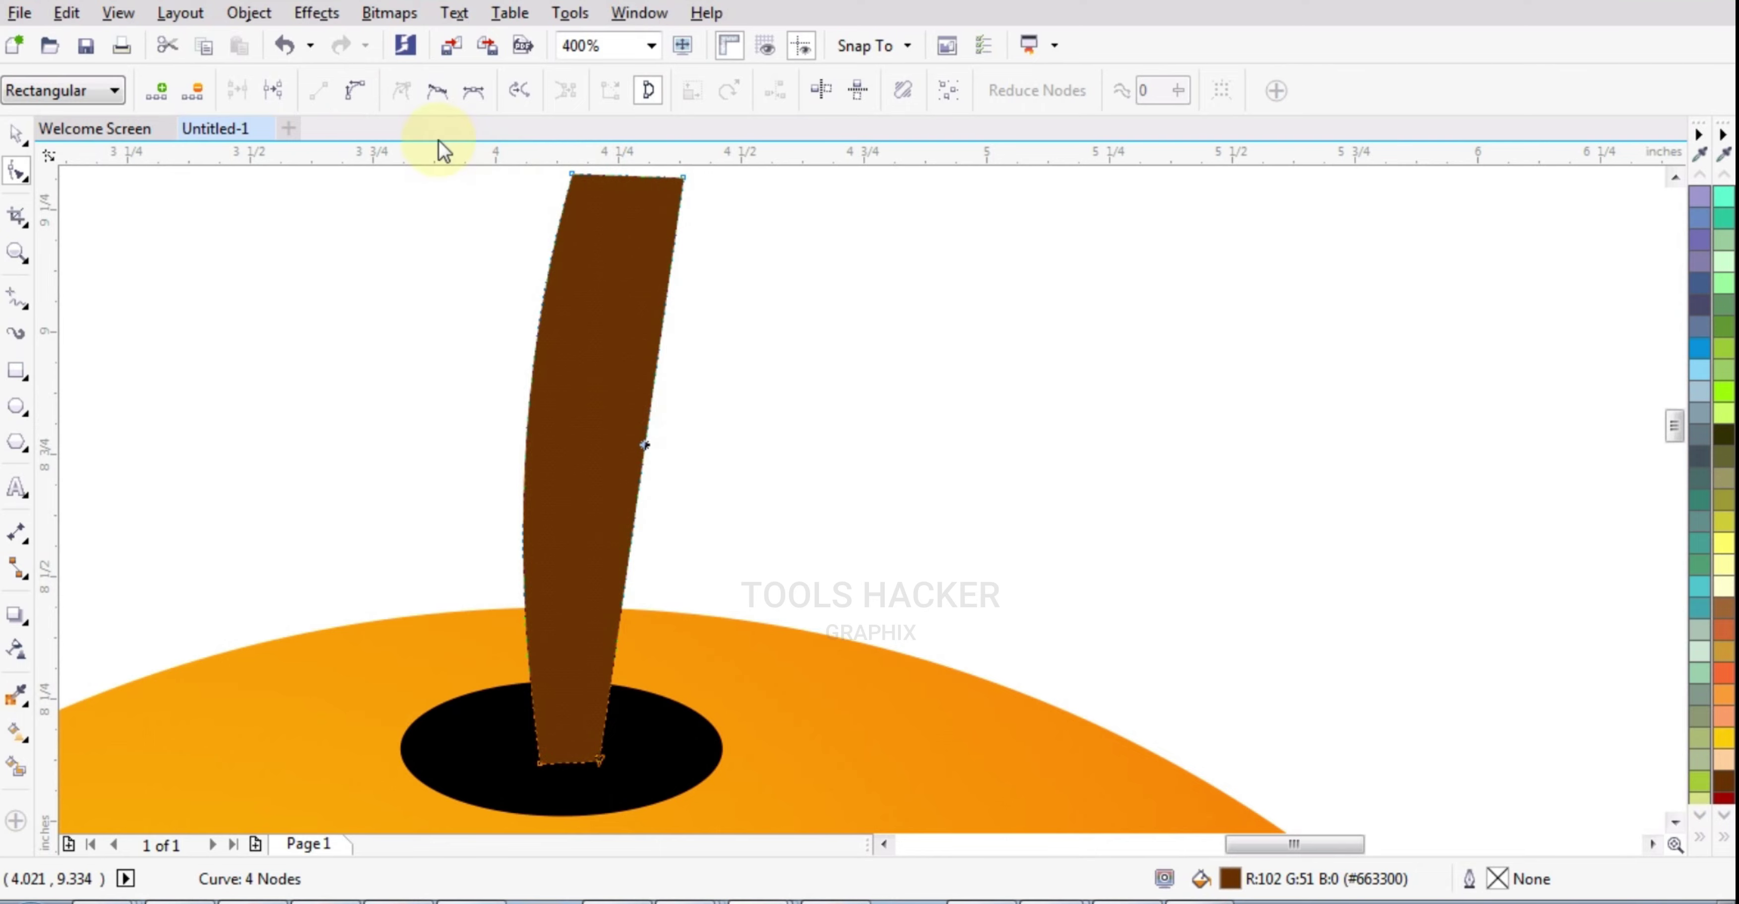
{"action": "left_click", "coordinate": [356, 91]}
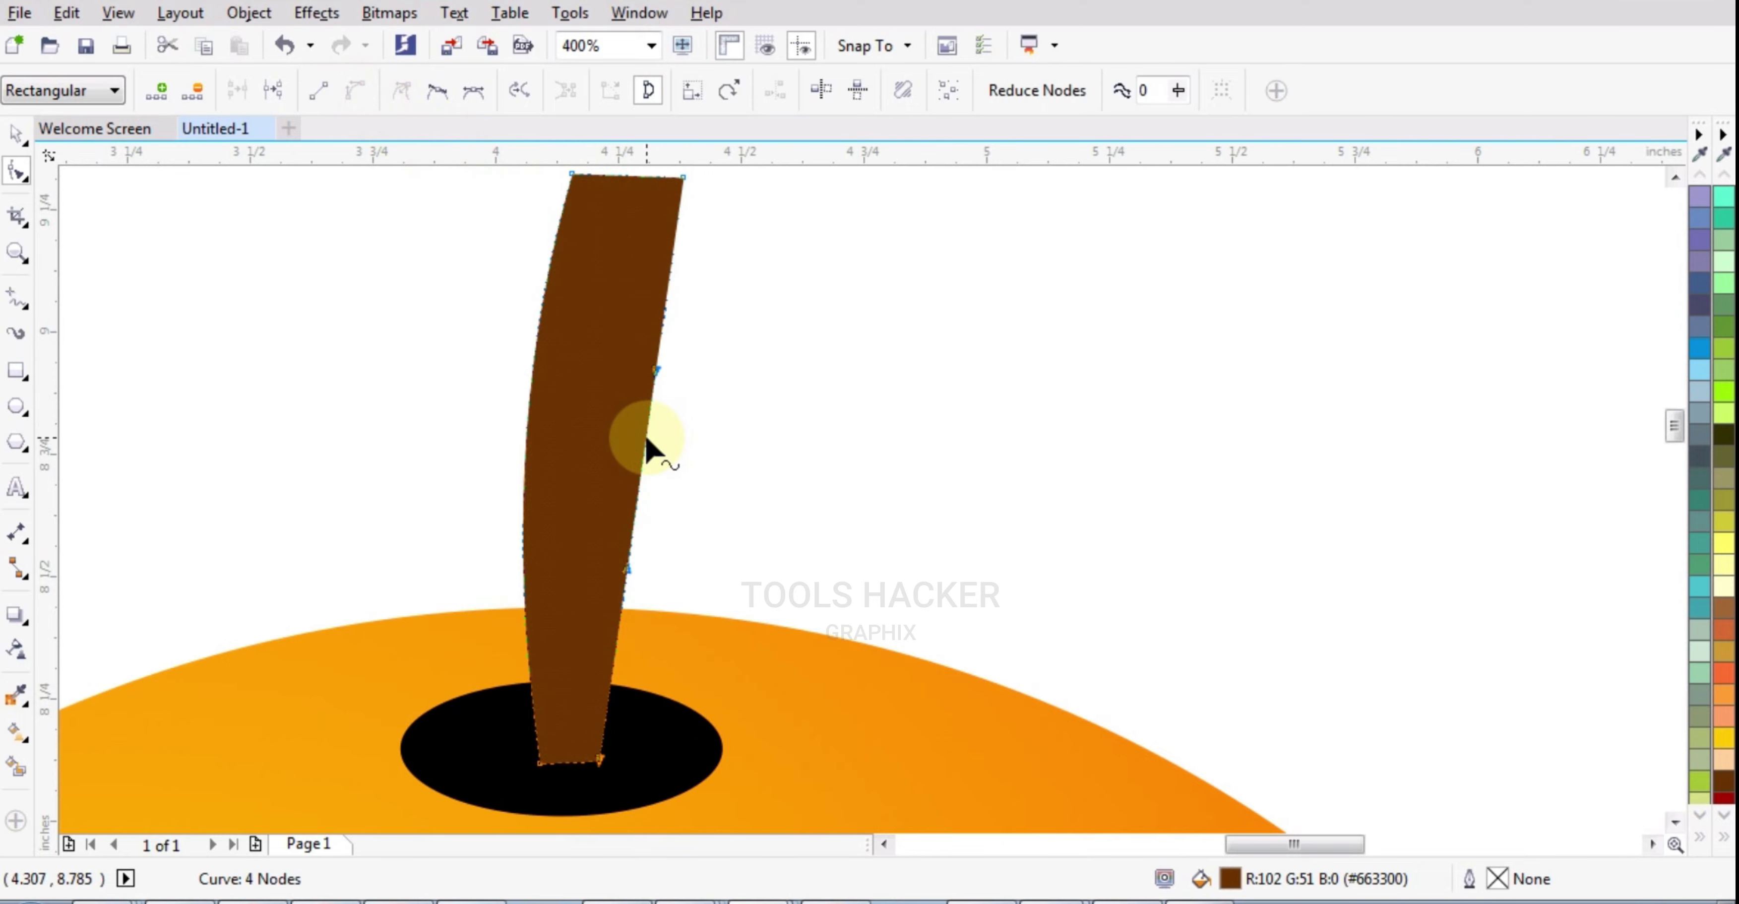
{"action": "left_click_drag", "start_coordinate": [647, 446], "coordinate": [621, 446]}
{"action": "scroll", "coordinate": [746, 594], "scroll_direction": "down", "scroll_amount": 1}
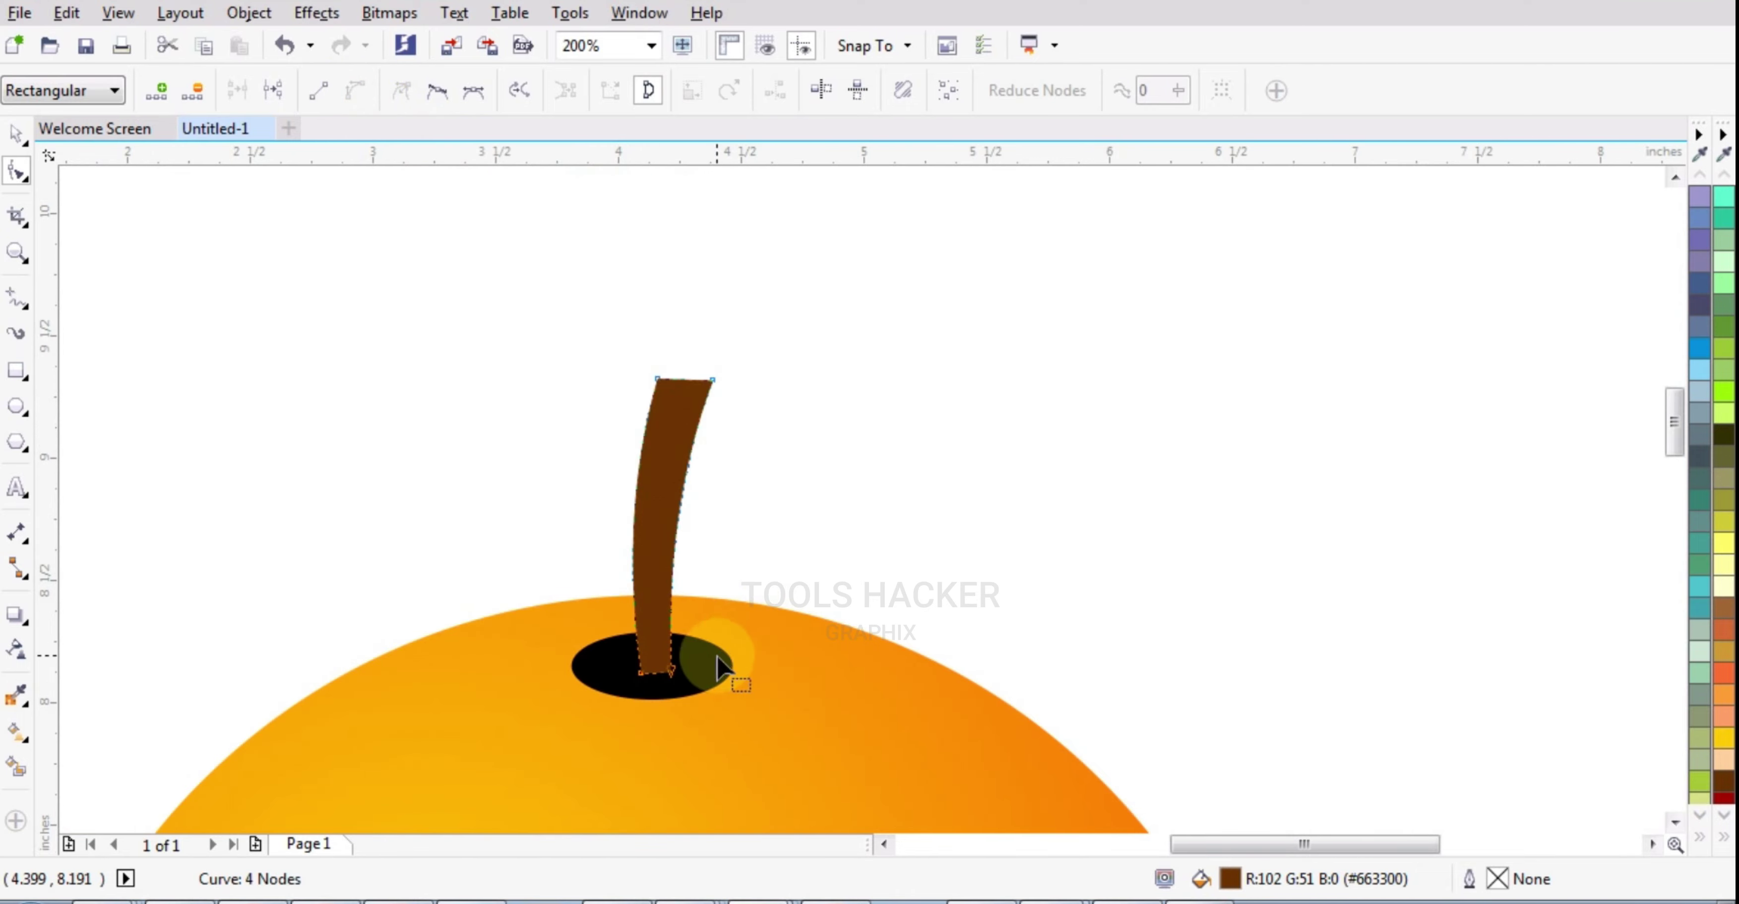
Apply a short linear transparency to the stem's base so it fades into the black ellipse, then deselect it.
{"action": "scroll", "coordinate": [718, 661], "scroll_direction": "up", "scroll_amount": 1}
{"action": "left_click", "coordinate": [13, 142]}
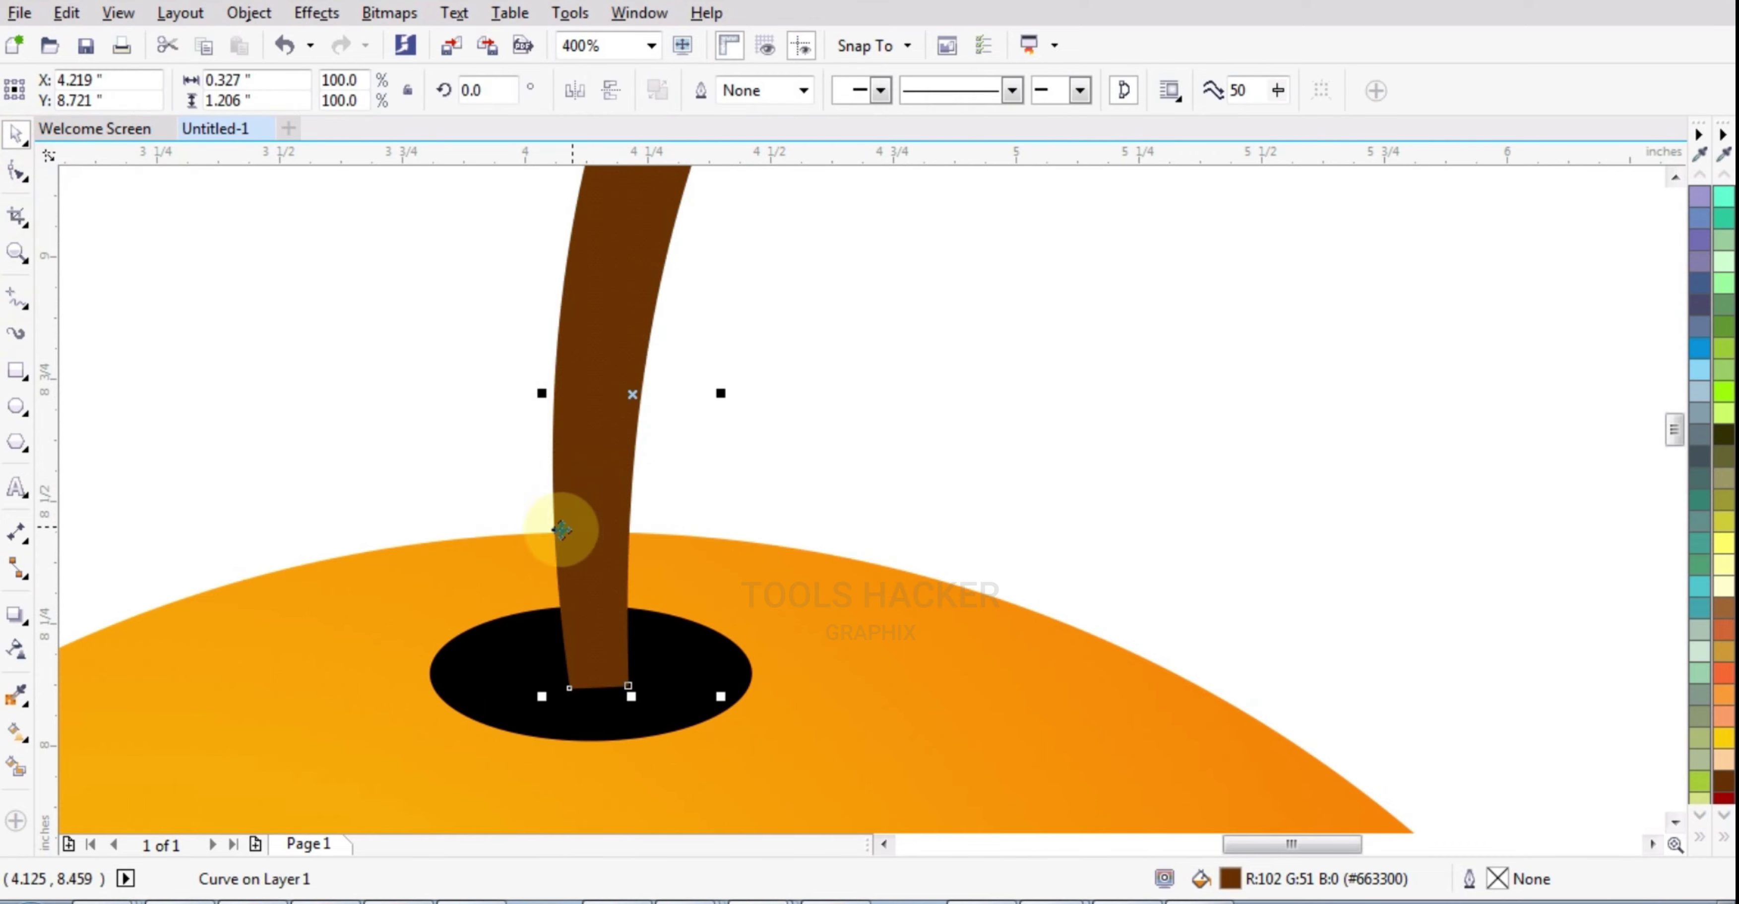
{"action": "left_click", "coordinate": [16, 650]}
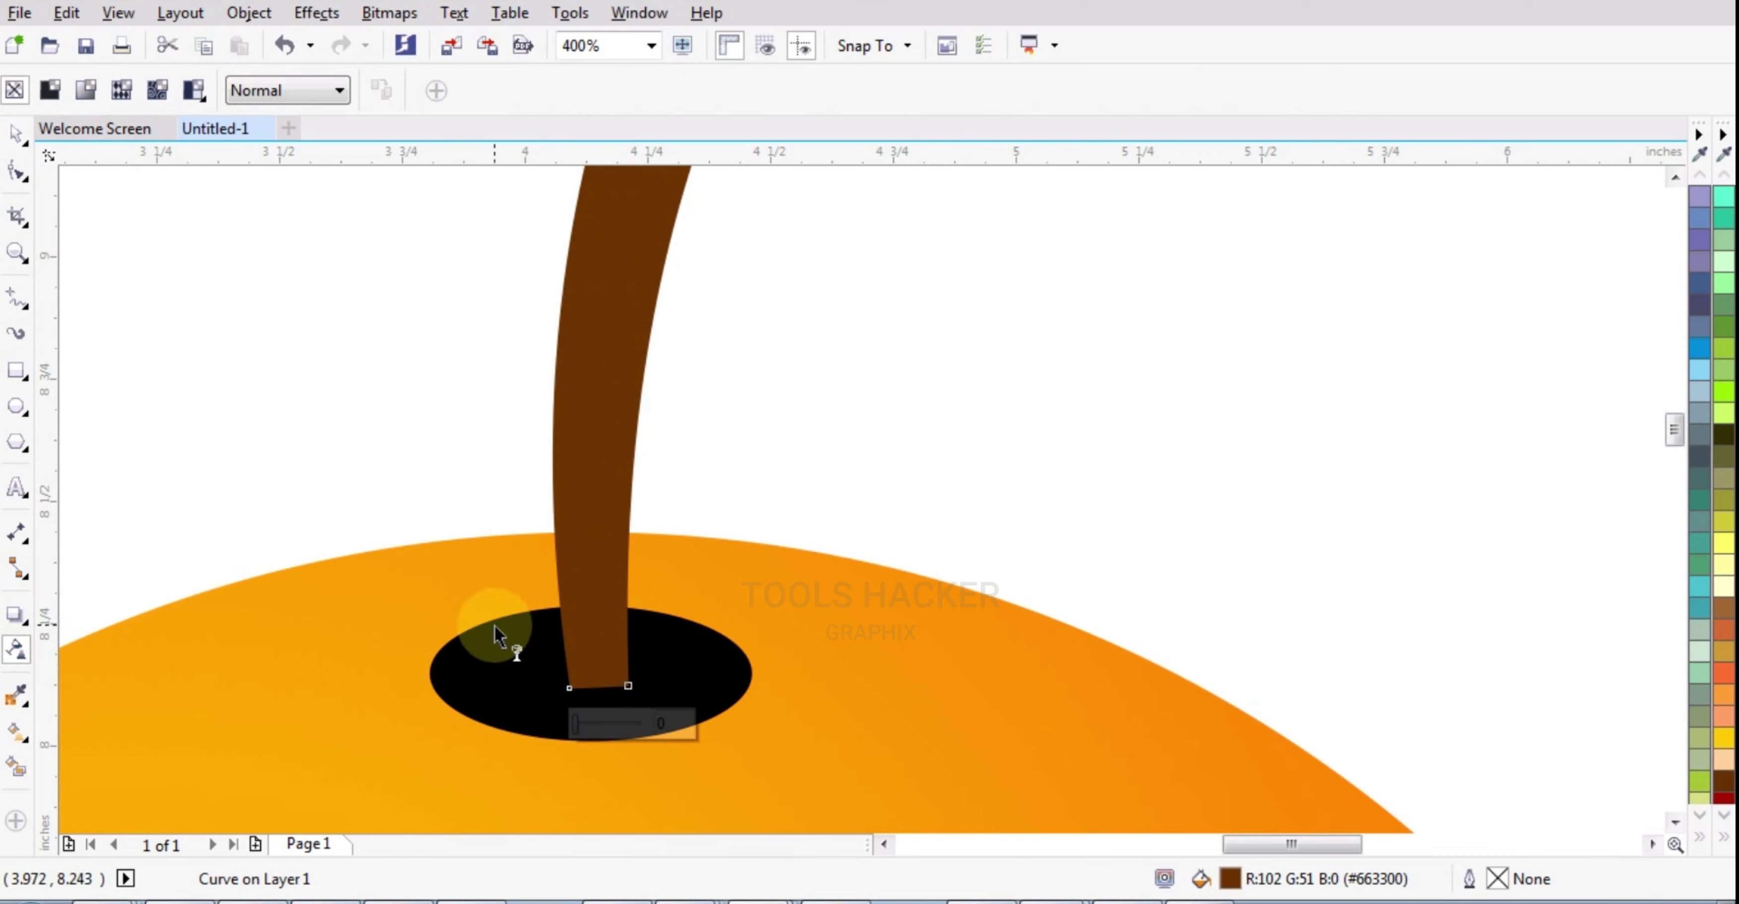
{"action": "left_click_drag", "start_coordinate": [591, 616], "coordinate": [589, 670]}
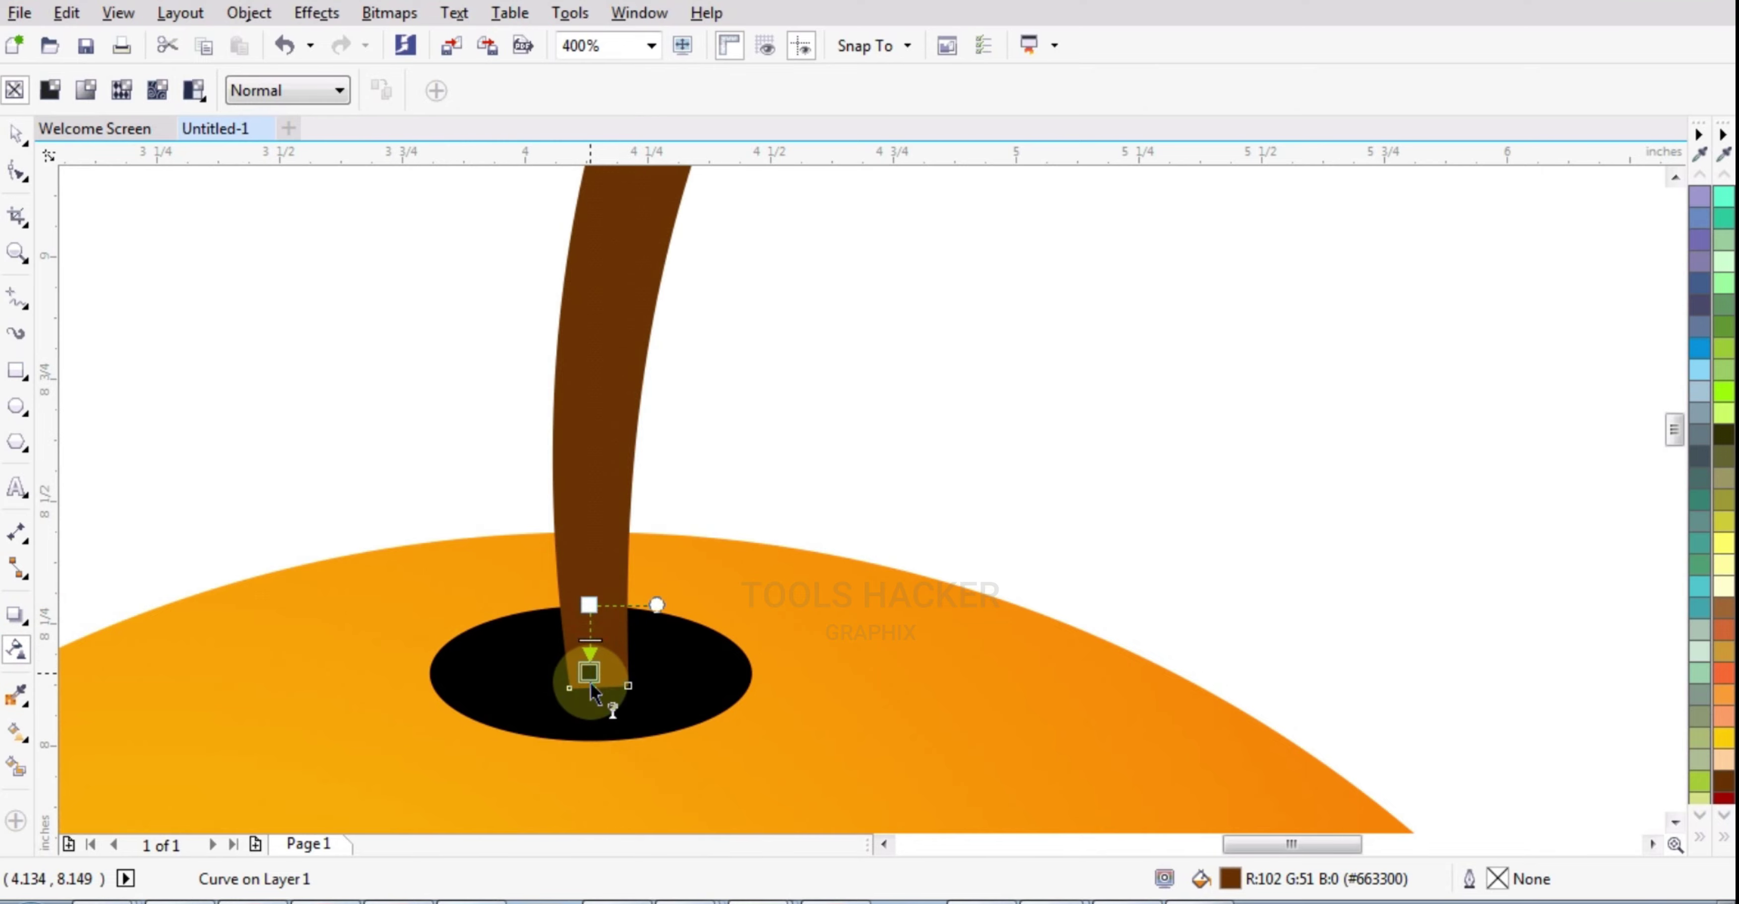
{"action": "left_click", "coordinate": [16, 134]}
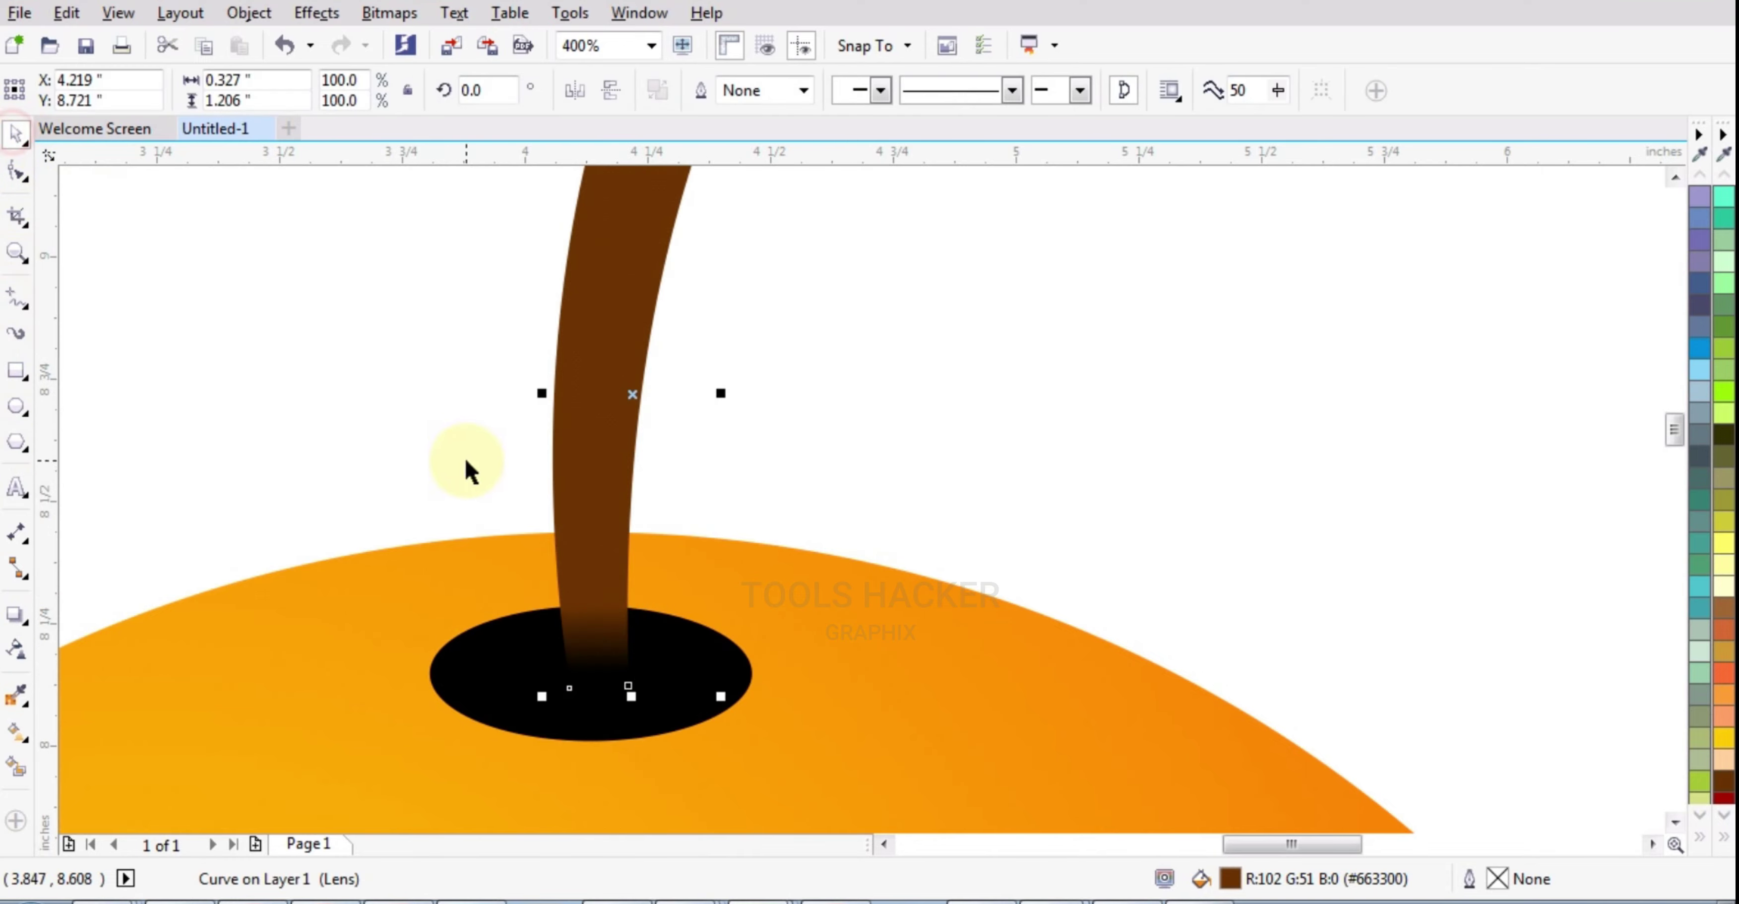
{"action": "scroll", "coordinate": [812, 493], "scroll_direction": "down", "scroll_amount": 2}
{"action": "left_click", "coordinate": [812, 493]}
Flatten the black ellipse by raising its lower edge toward the stem's base, then deselect it.
{"action": "scroll", "coordinate": [679, 419], "scroll_direction": "down", "scroll_amount": 2}
{"action": "scroll", "coordinate": [706, 466], "scroll_direction": "up", "scroll_amount": 1}
{"action": "scroll", "coordinate": [584, 460], "scroll_direction": "up", "scroll_amount": 1}
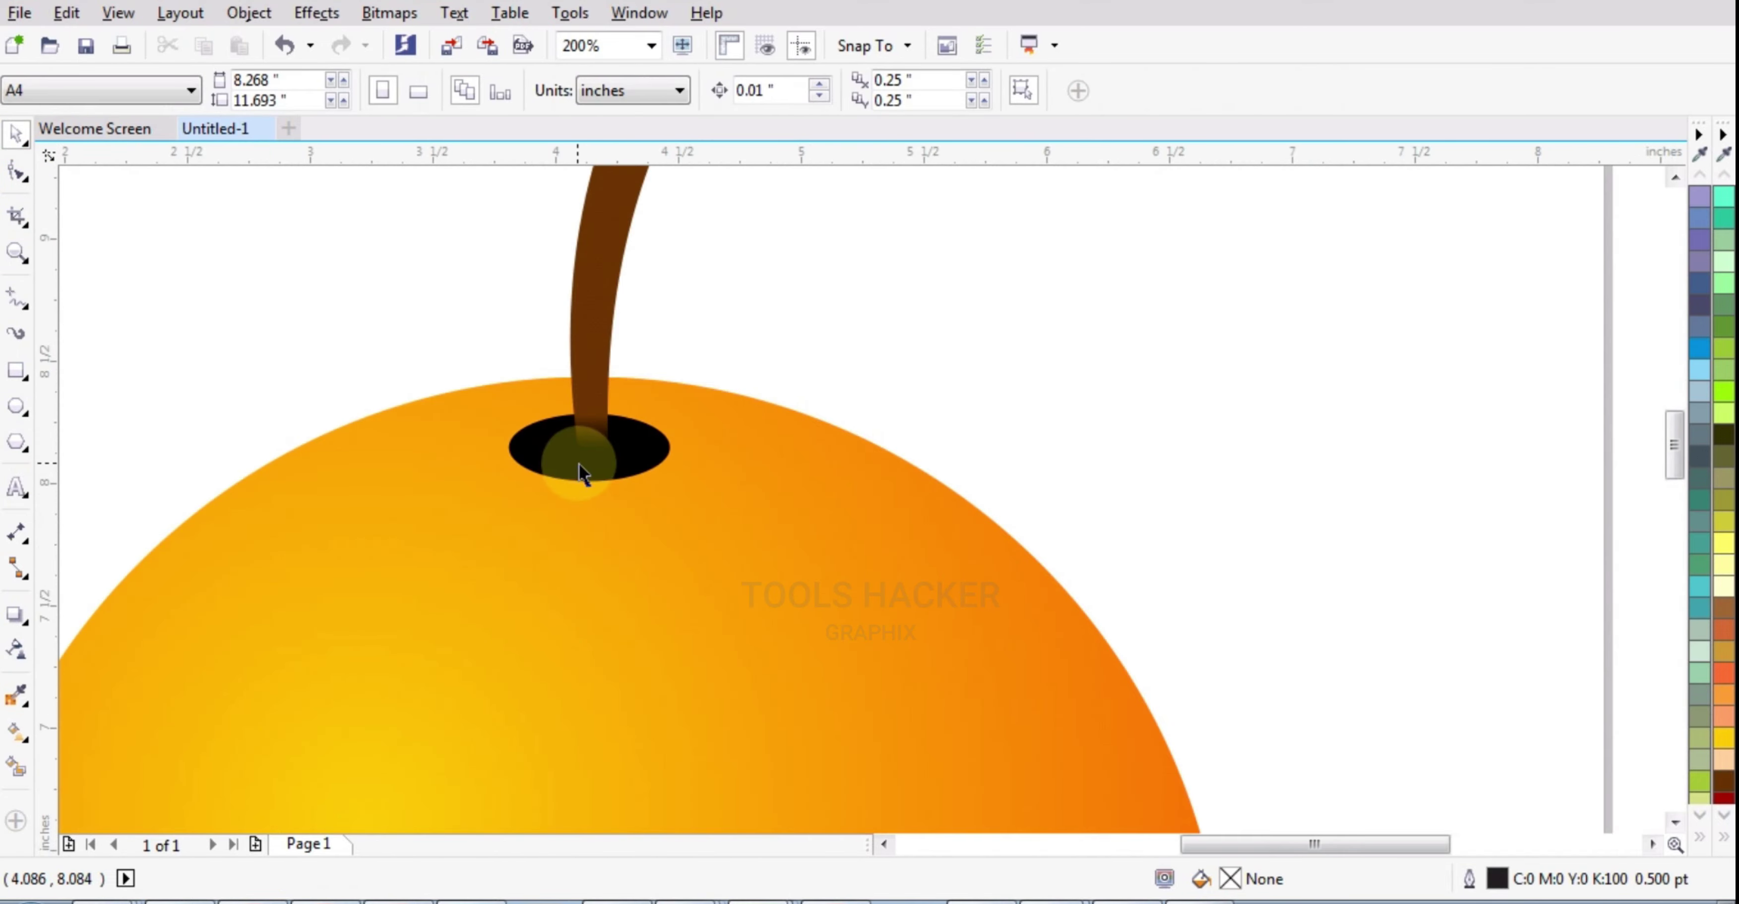
{"action": "left_click", "coordinate": [584, 459]}
{"action": "scroll", "coordinate": [587, 476], "scroll_direction": "up", "scroll_amount": 2}
{"action": "left_click_drag", "start_coordinate": [561, 520], "coordinate": [563, 459]}
{"action": "scroll", "coordinate": [602, 485], "scroll_direction": "down", "scroll_amount": 2}
{"action": "left_click", "coordinate": [922, 397]}
{"action": "scroll", "coordinate": [705, 415], "scroll_direction": "down", "scroll_amount": 1}
{"action": "scroll", "coordinate": [705, 415], "scroll_direction": "down", "scroll_amount": 1}
{"action": "scroll", "coordinate": [758, 417], "scroll_direction": "up", "scroll_amount": 1}
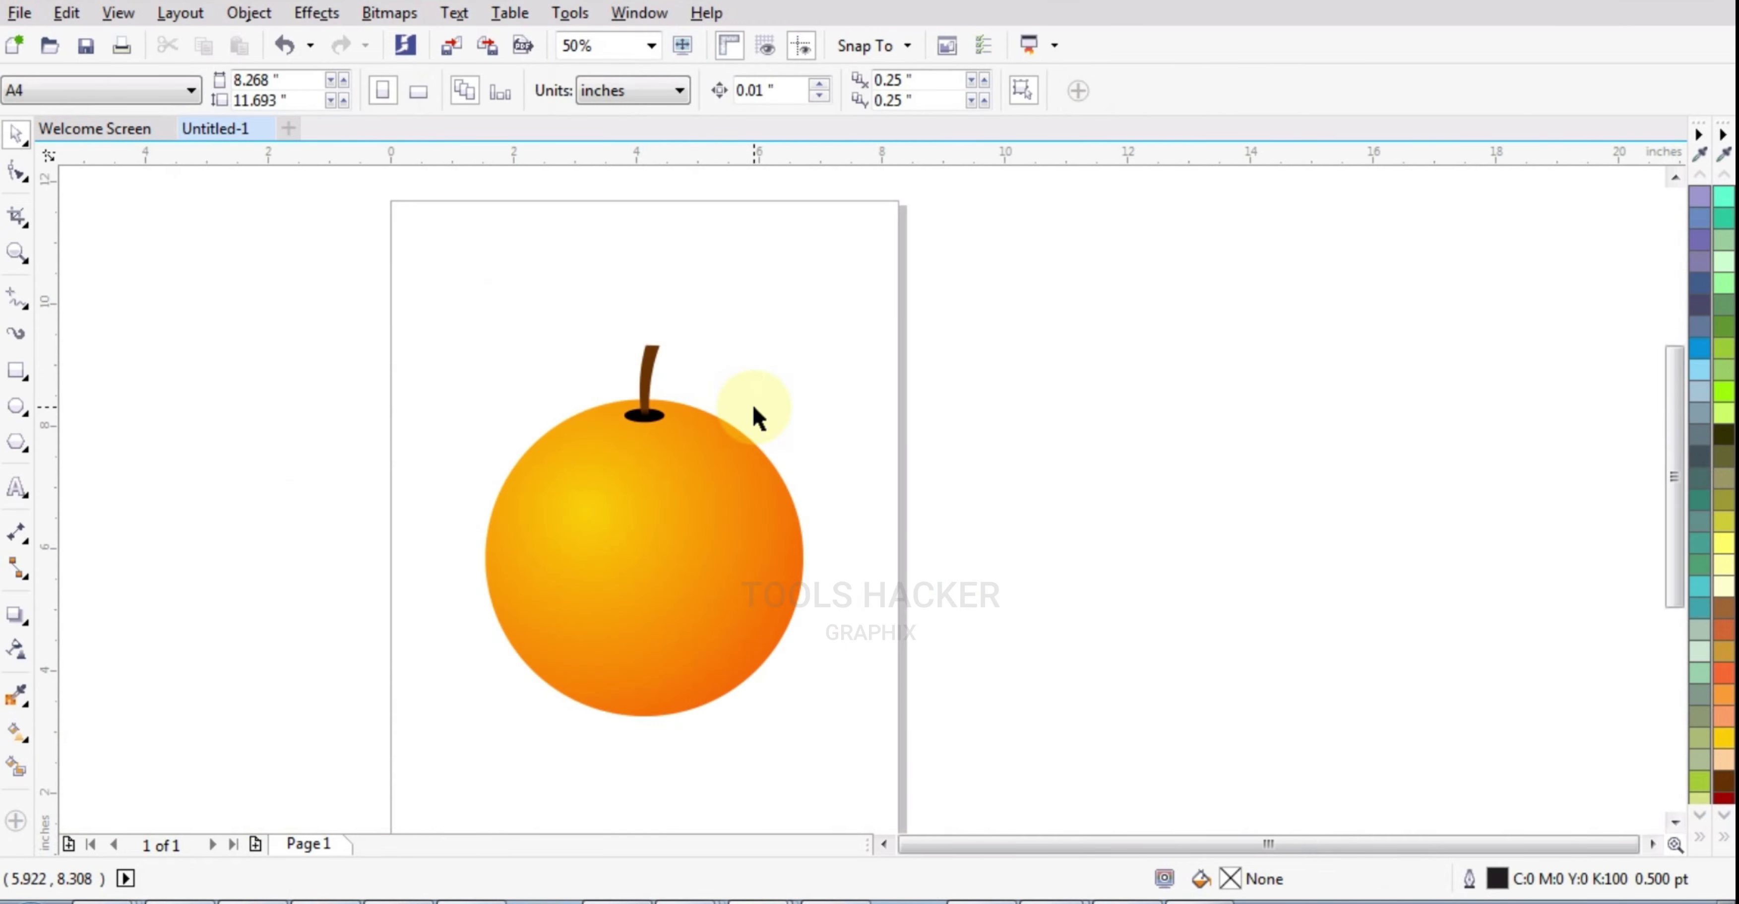
{"action": "scroll", "coordinate": [739, 405], "scroll_direction": "up", "scroll_amount": 1}
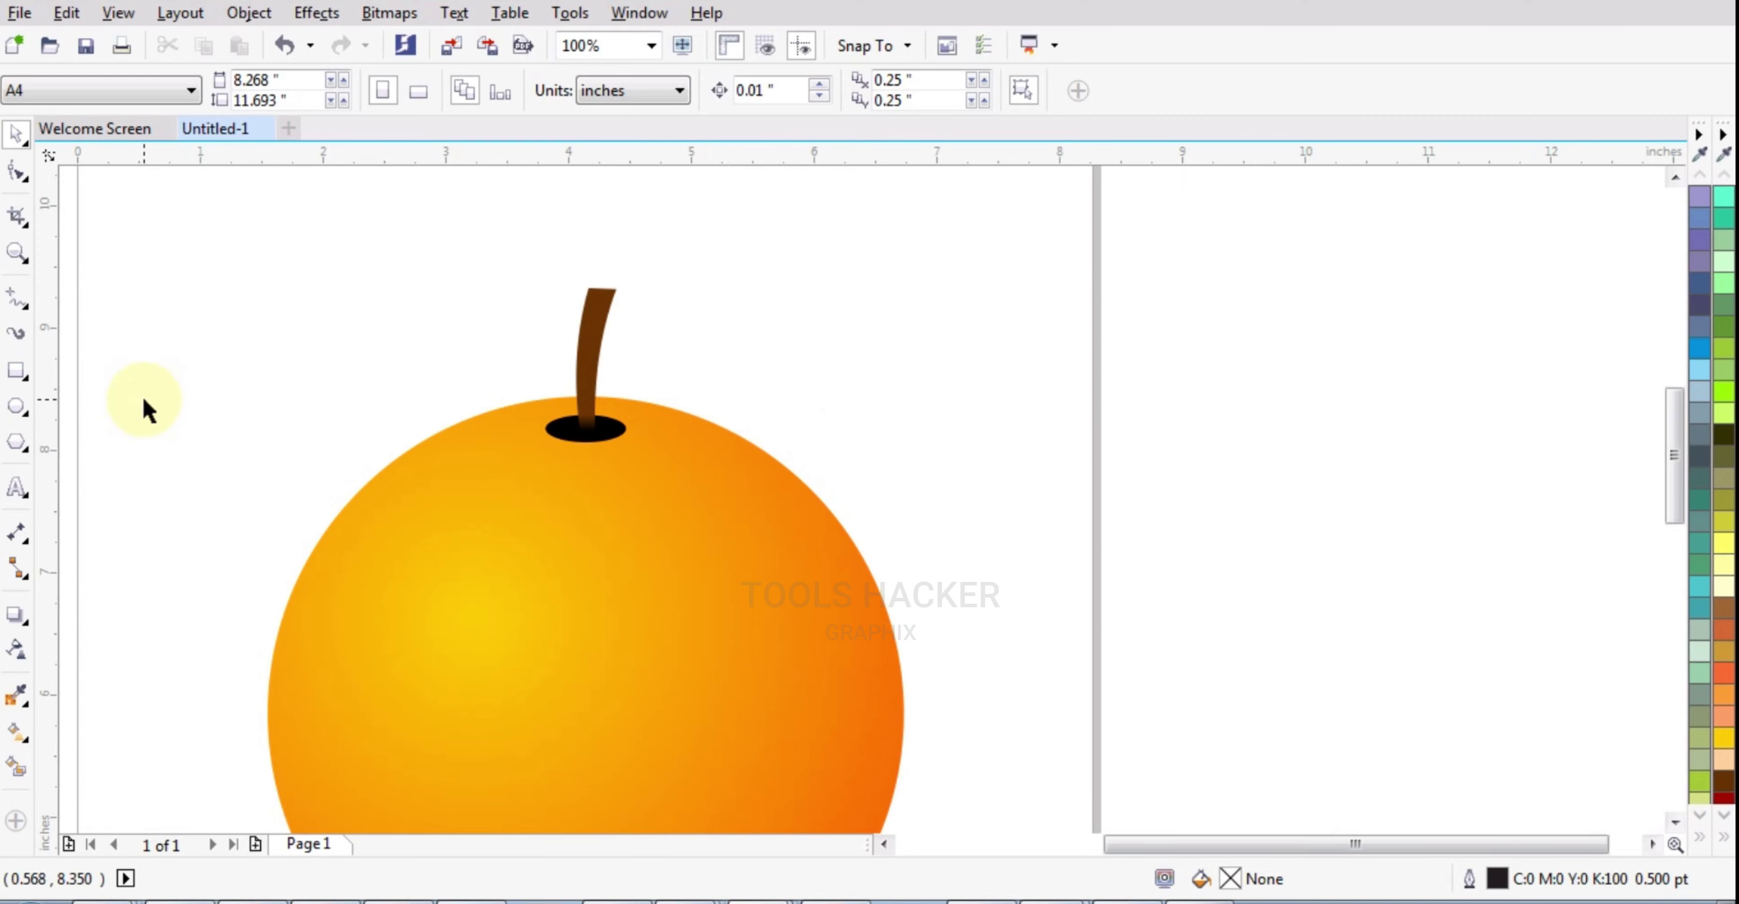
Draw a closed freehand triangle about 2.6 by 2.9 inches beside the stem, overlapping the orange's upper right.
{"action": "left_click", "coordinate": [17, 309]}
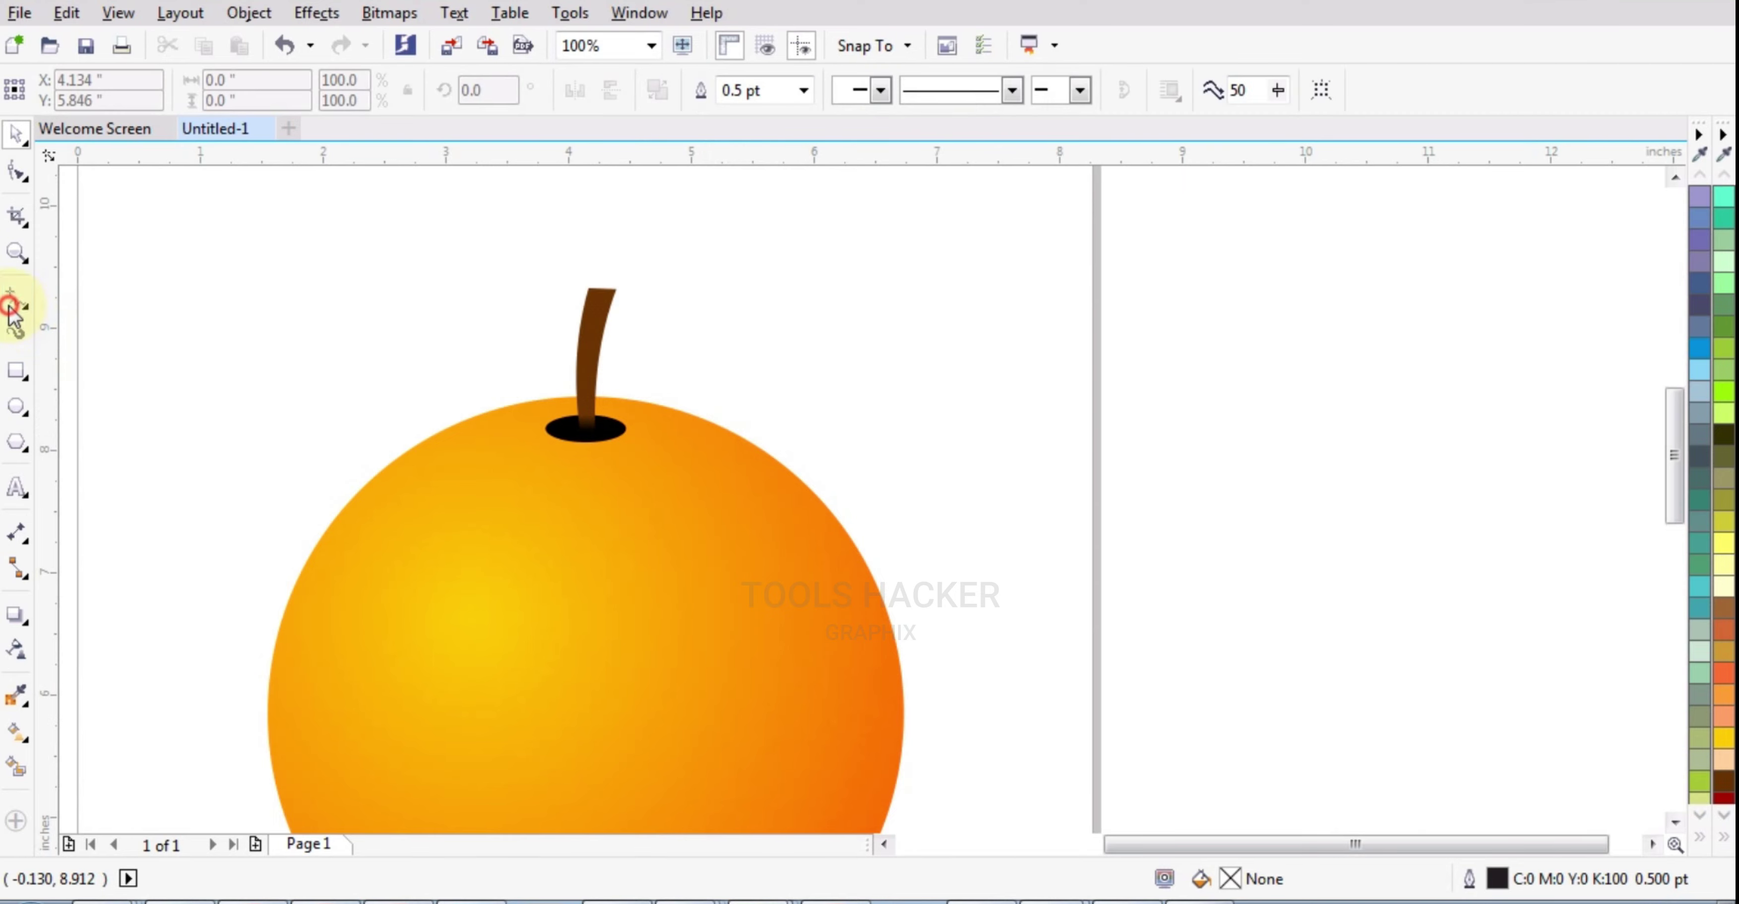
{"action": "left_click", "coordinate": [636, 359]}
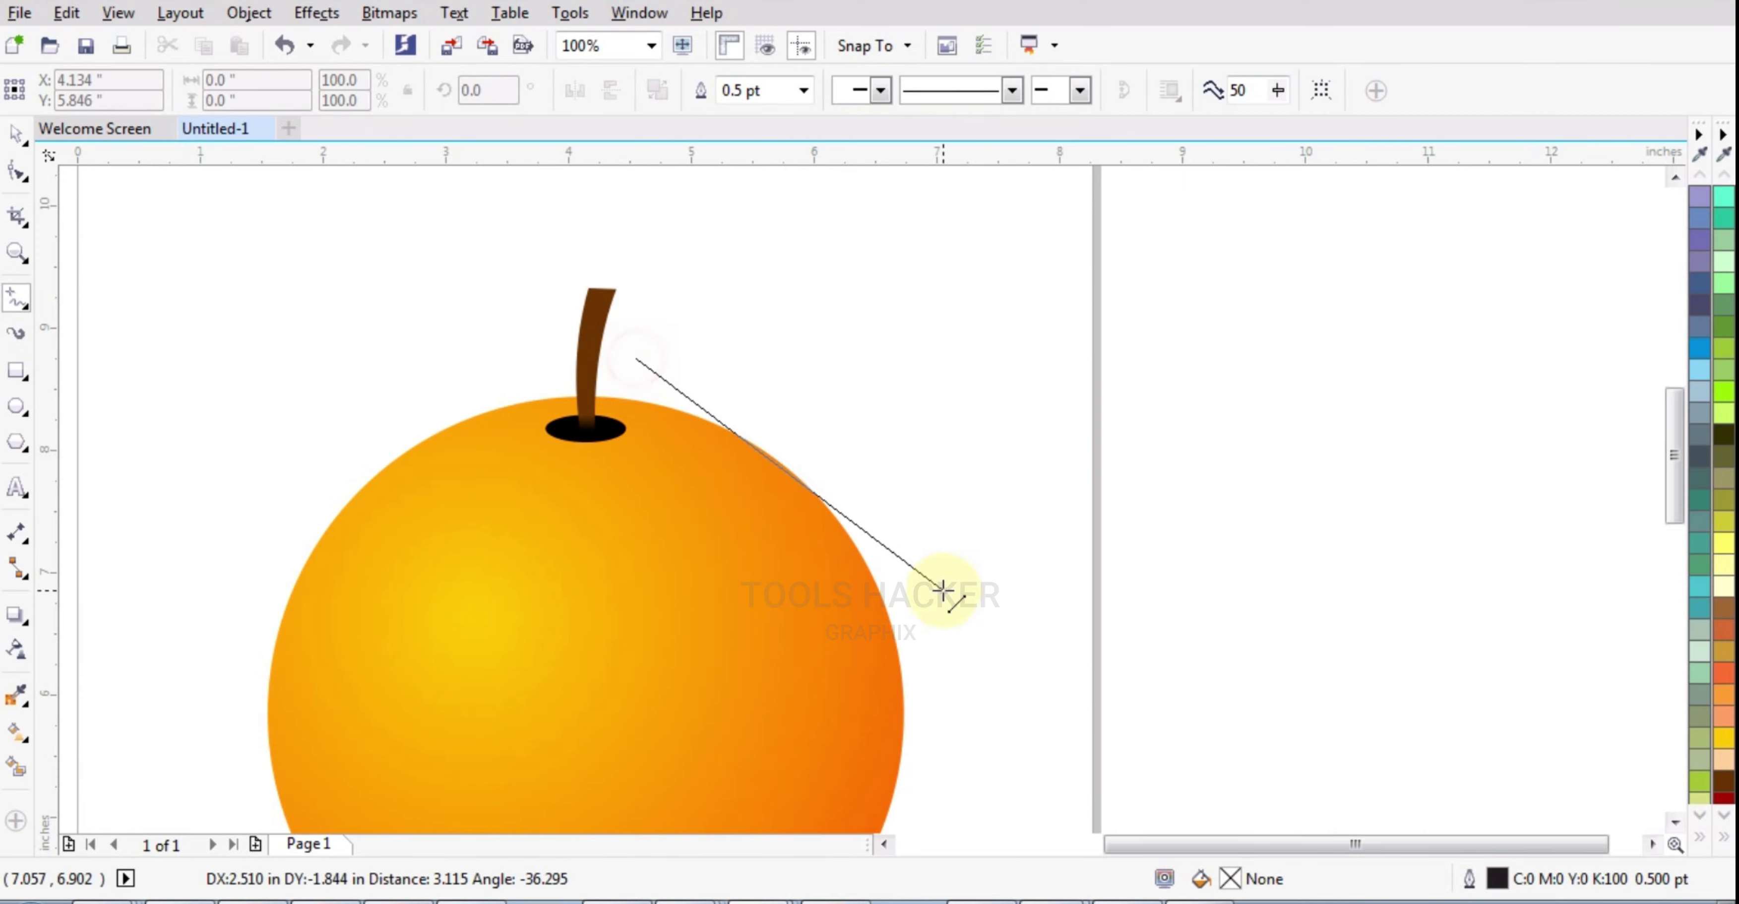
{"action": "left_click", "coordinate": [957, 709]}
{"action": "left_click", "coordinate": [958, 709]}
{"action": "left_click", "coordinate": [658, 699]}
{"action": "left_click", "coordinate": [659, 699]}
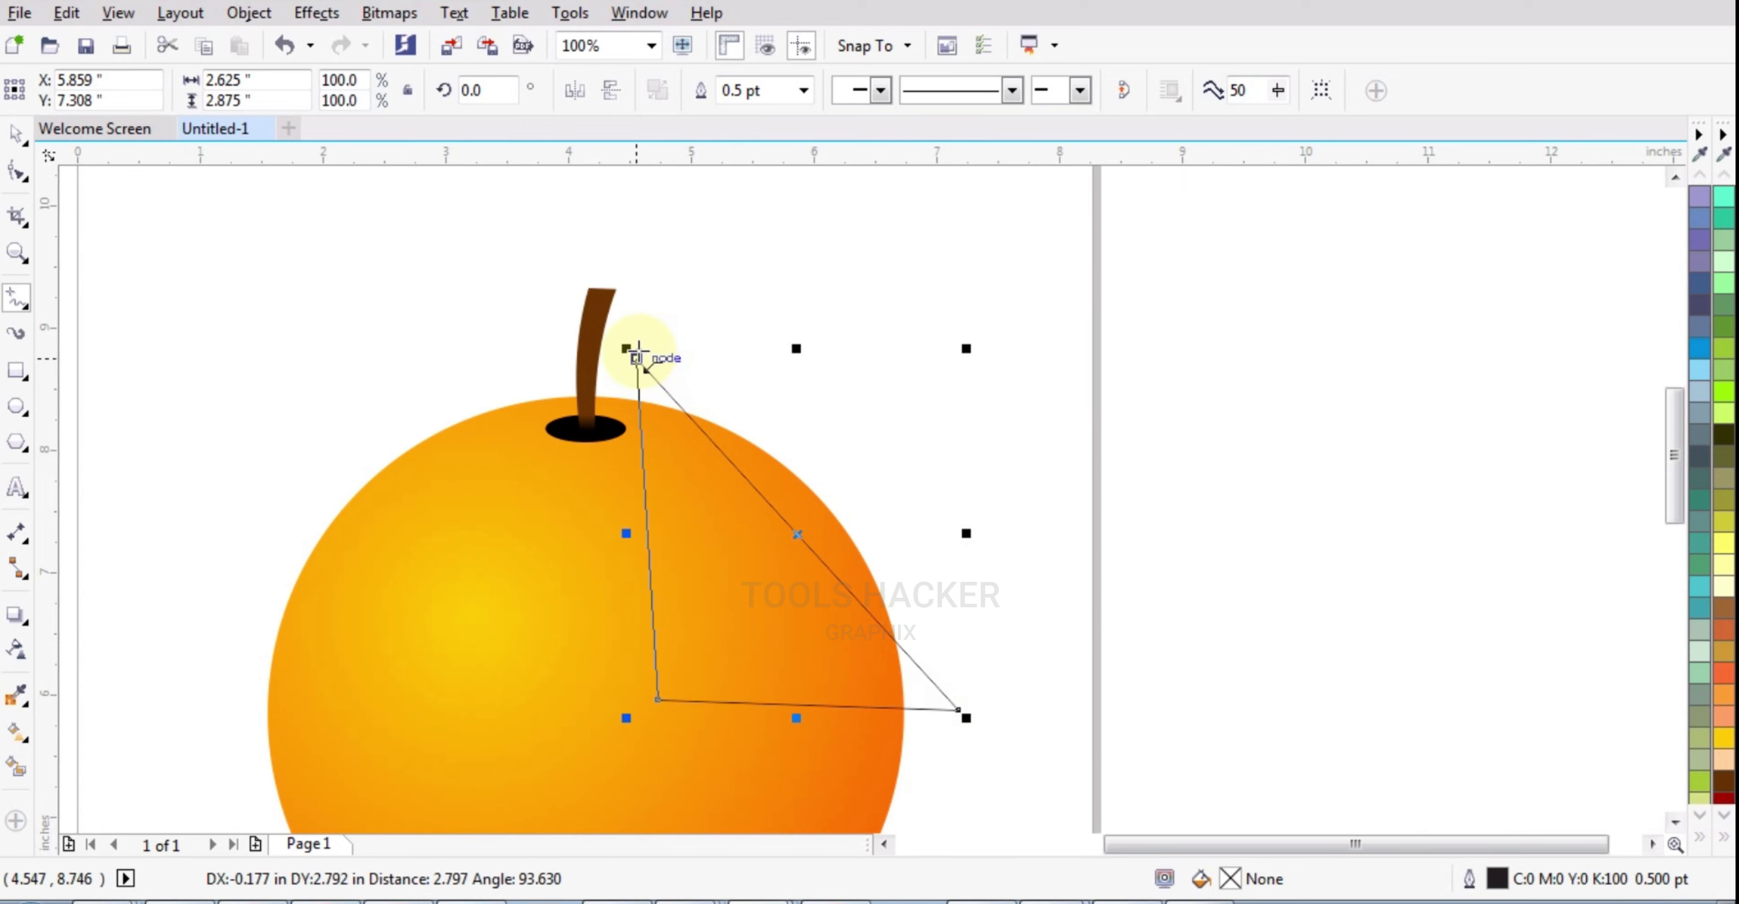
{"action": "left_click", "coordinate": [636, 358]}
Convert the triangle's slanted edge to a curve, bulge it up and to the right, and delete the lower-left corner node.
{"action": "left_click", "coordinate": [21, 173]}
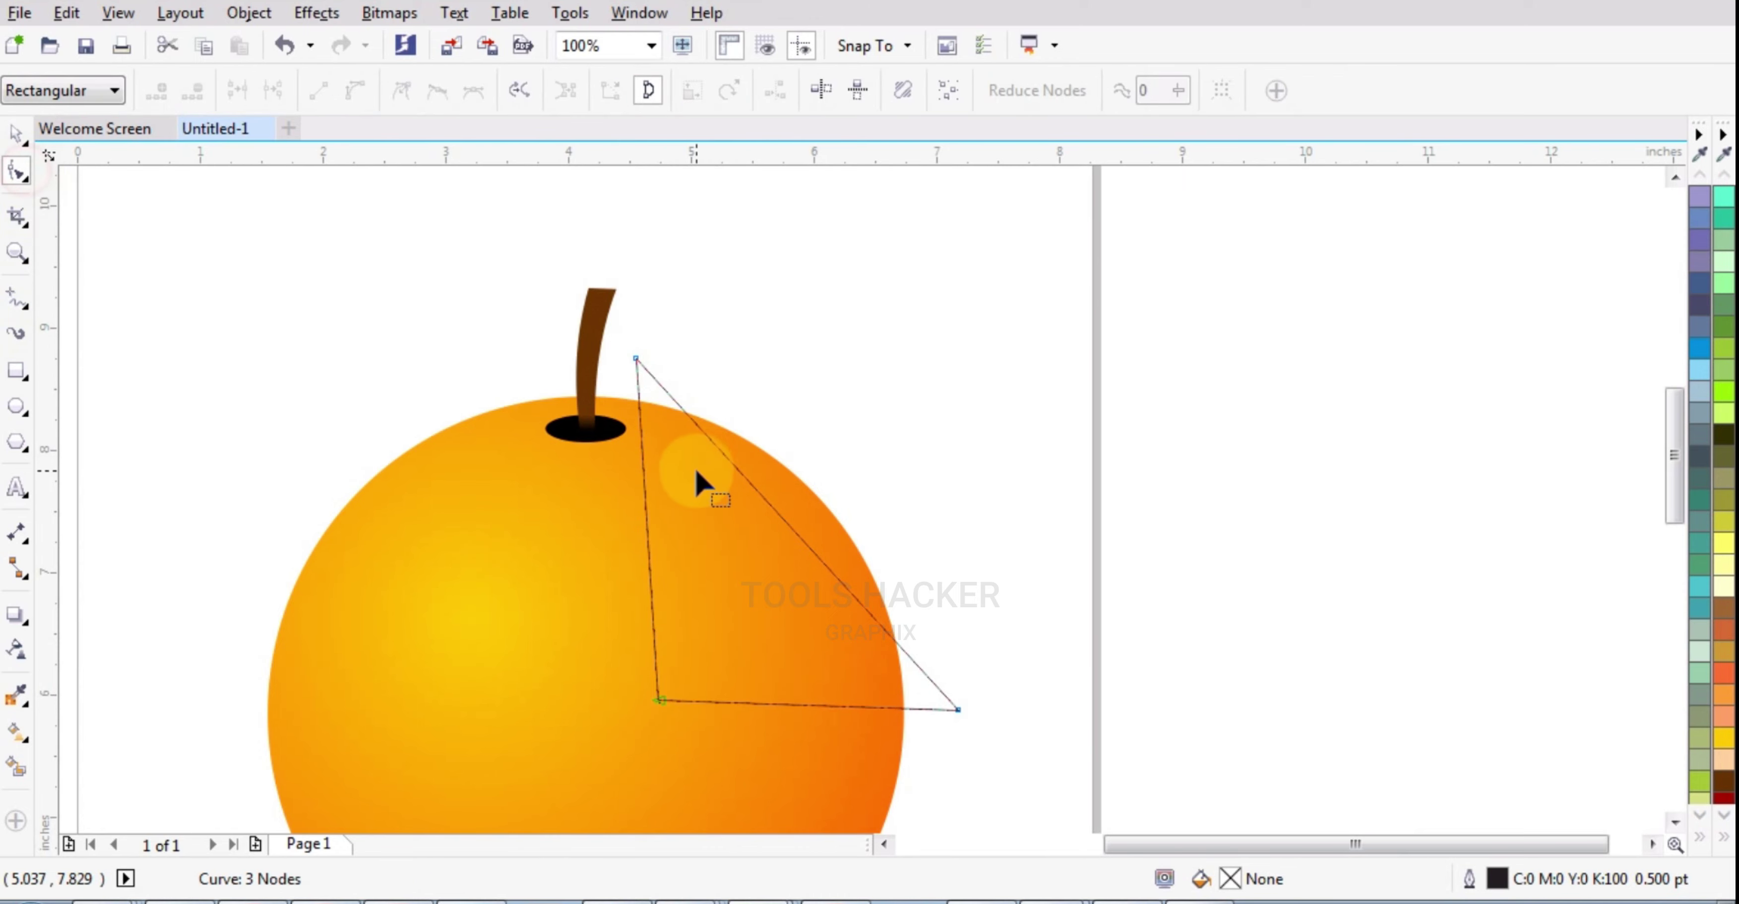
{"action": "left_click", "coordinate": [722, 457]}
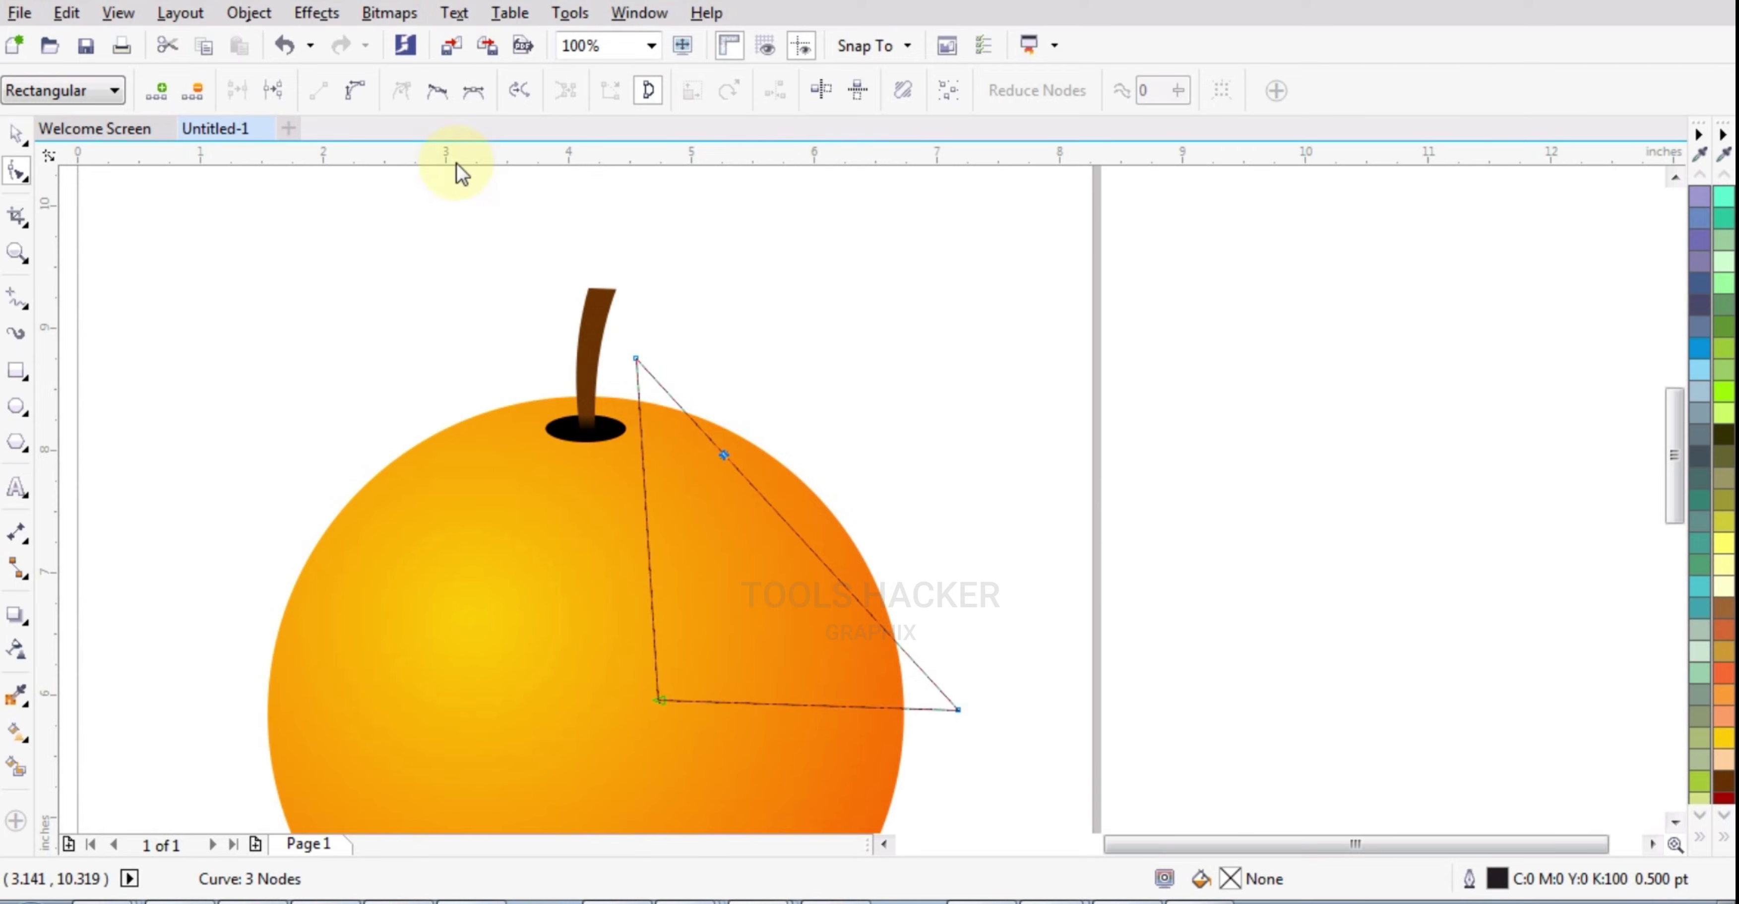
{"action": "left_click", "coordinate": [349, 93]}
{"action": "left_click_drag", "start_coordinate": [743, 476], "coordinate": [873, 308]}
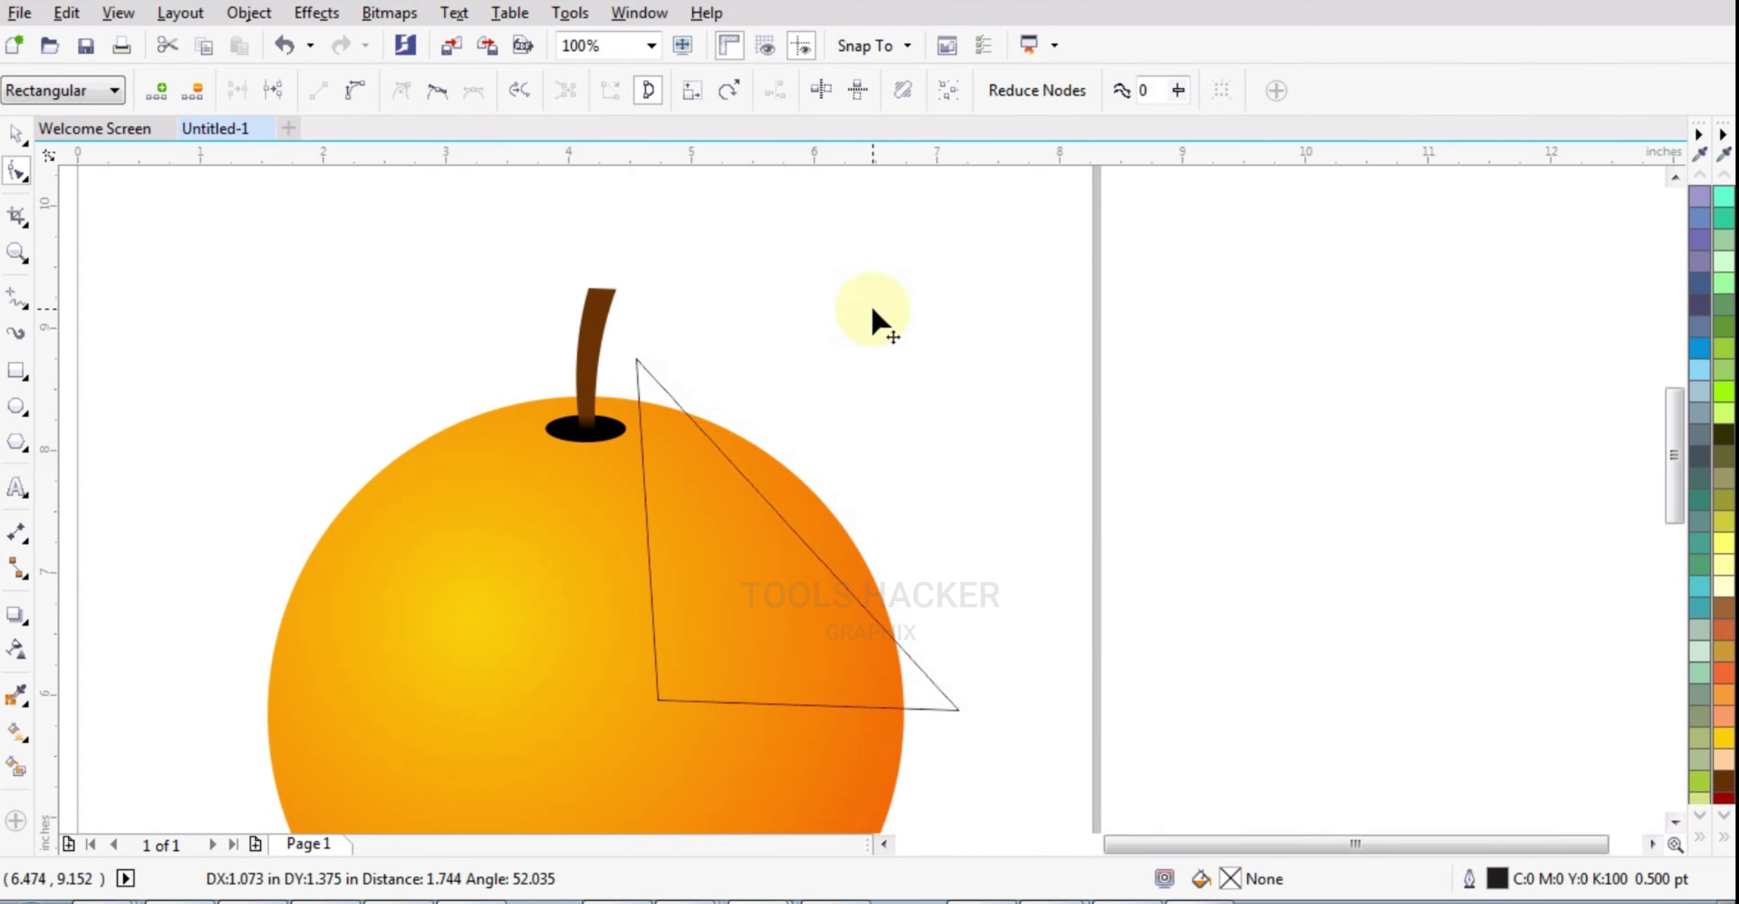
{"action": "double_click", "coordinate": [660, 700]}
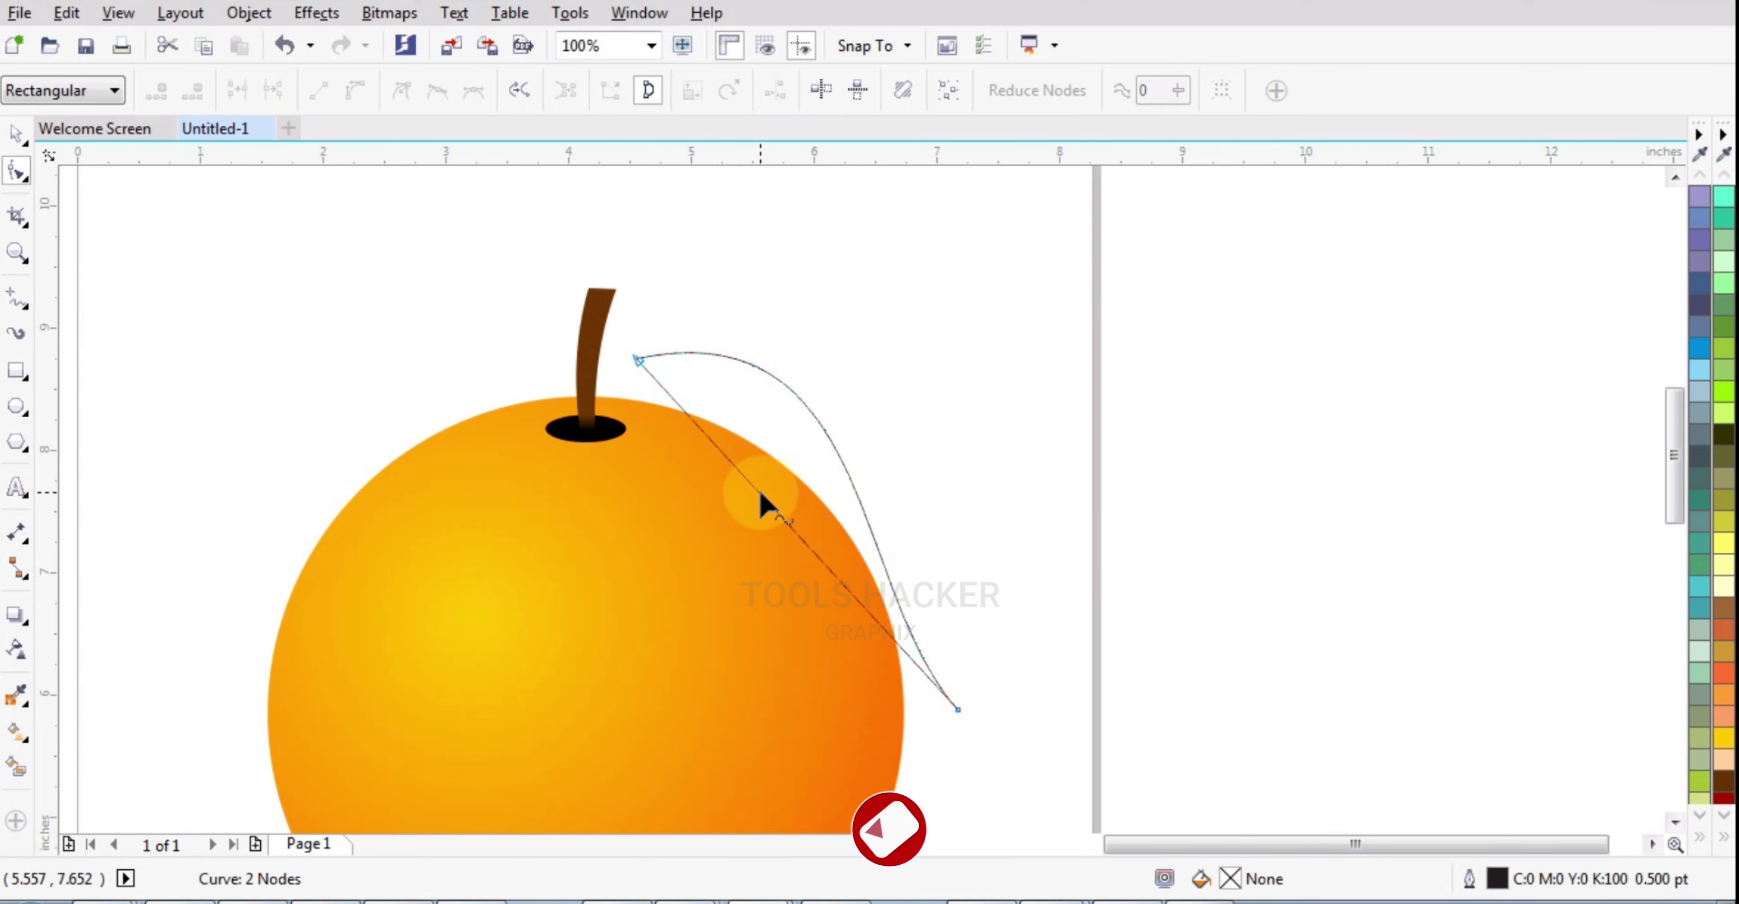
Convert the remaining straight edge to a curve and bend it down and to the left to form a leaf outline.
{"action": "left_click", "coordinate": [758, 494]}
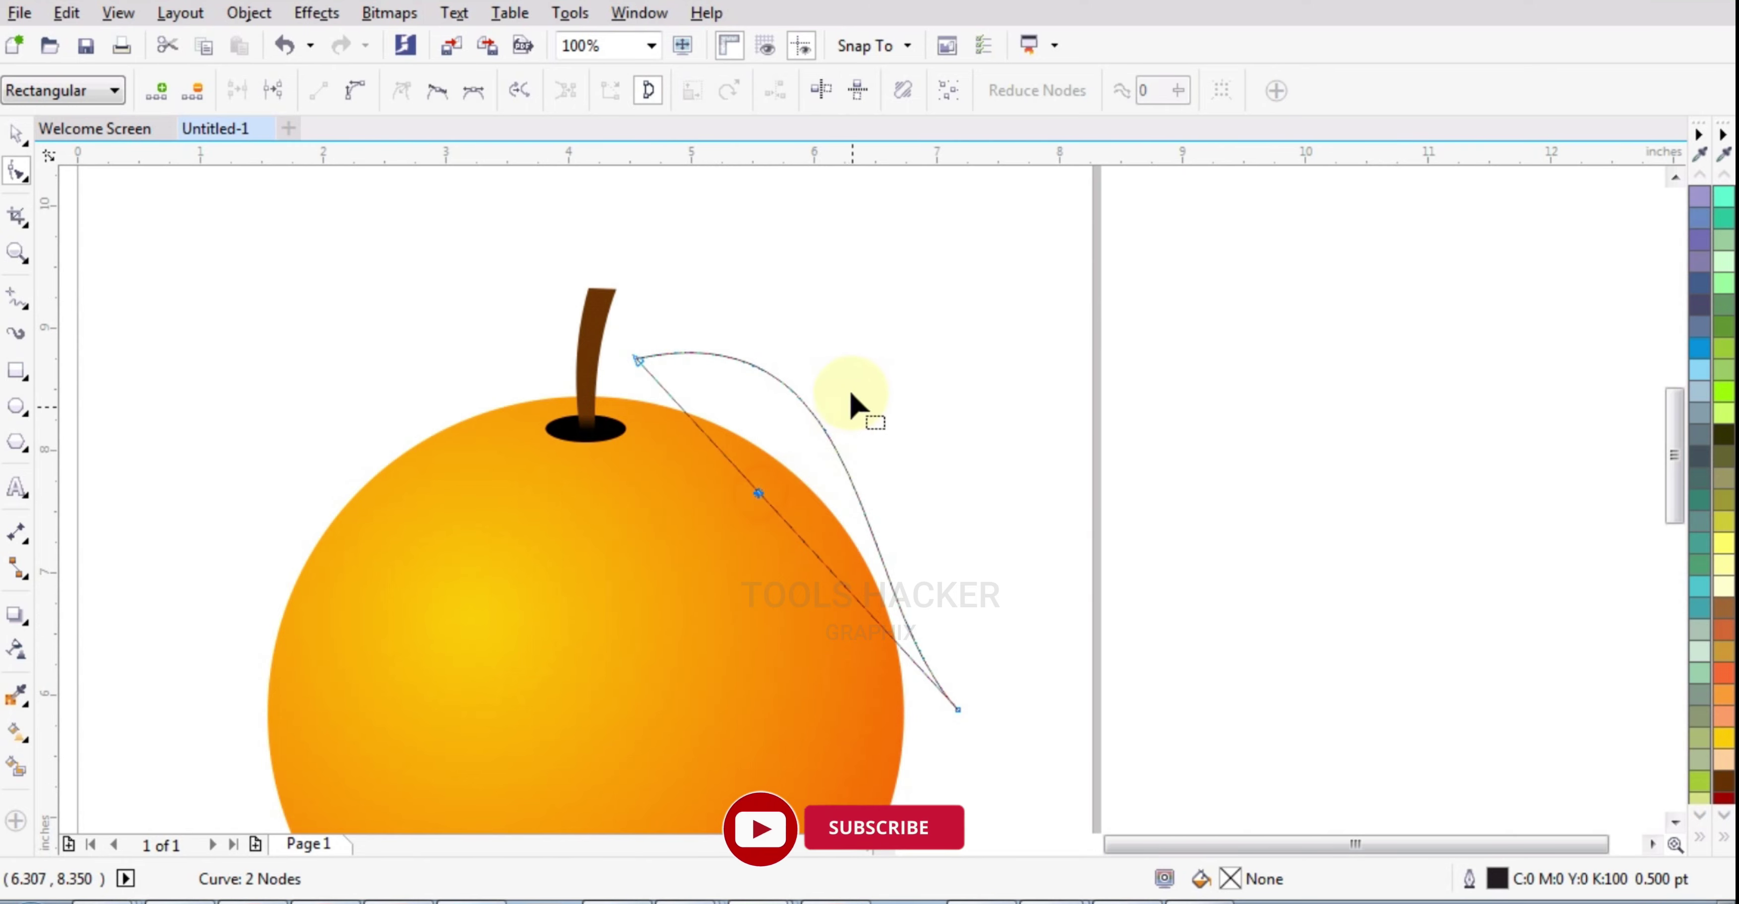
{"action": "left_click", "coordinate": [363, 97]}
{"action": "left_click_drag", "start_coordinate": [742, 476], "coordinate": [607, 511]}
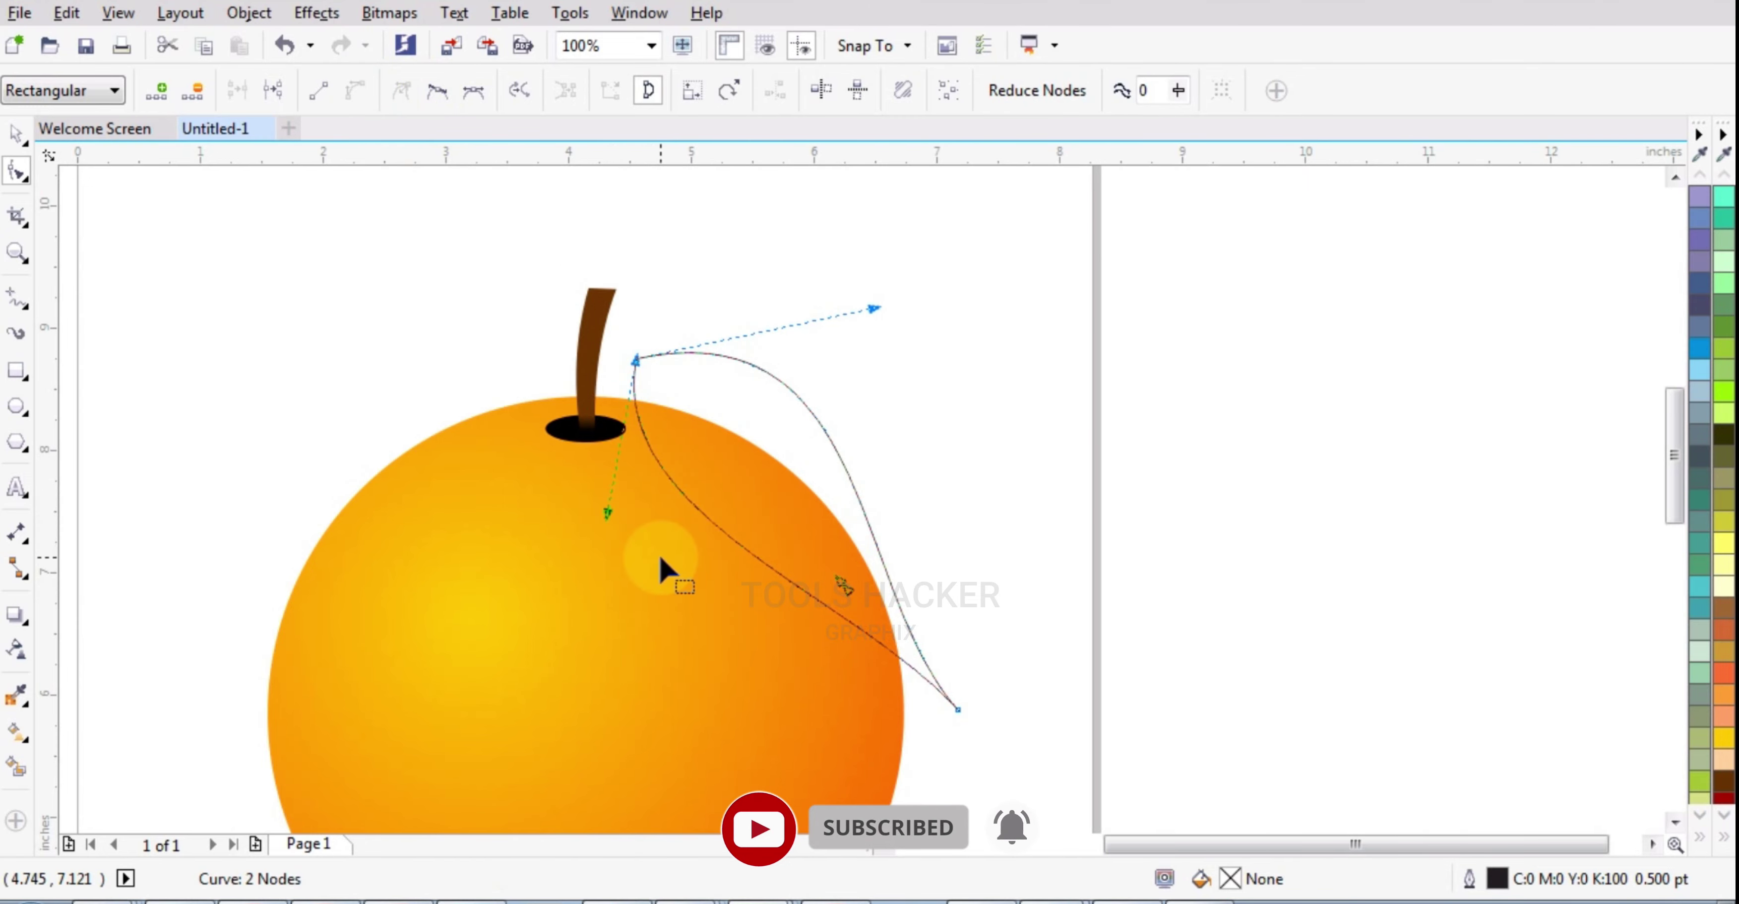
{"action": "left_click_drag", "start_coordinate": [604, 512], "coordinate": [587, 494]}
{"action": "scroll", "coordinate": [734, 390], "scroll_direction": "up", "scroll_amount": 2}
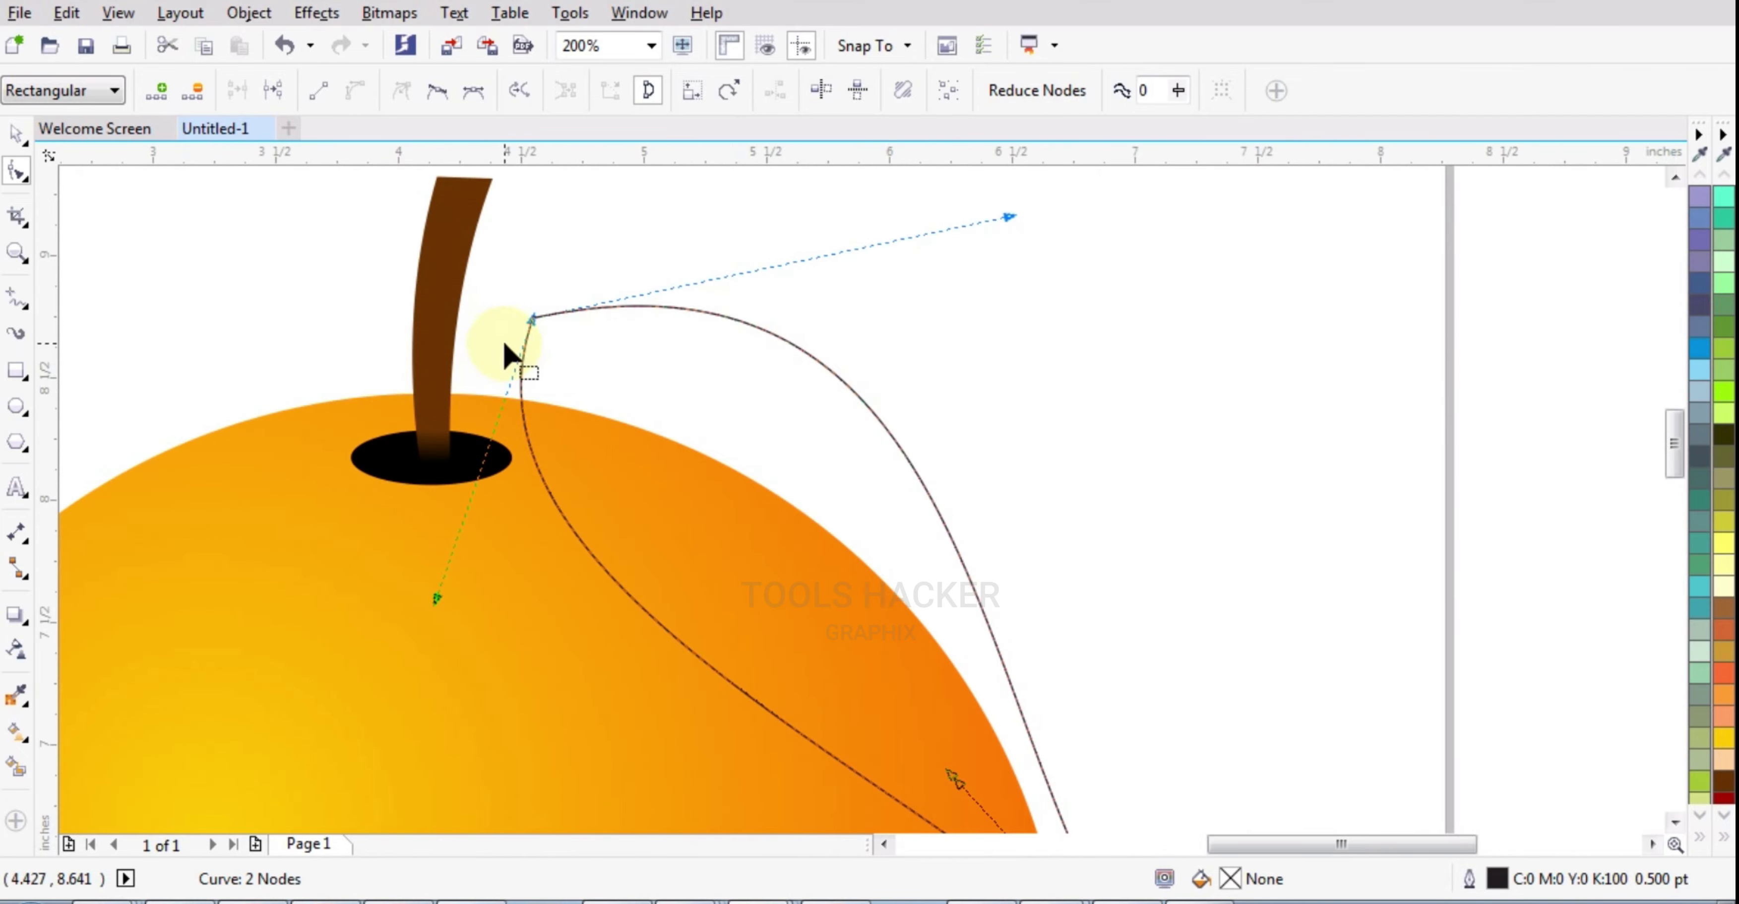
{"action": "scroll", "coordinate": [510, 344], "scroll_direction": "down", "scroll_amount": 2}
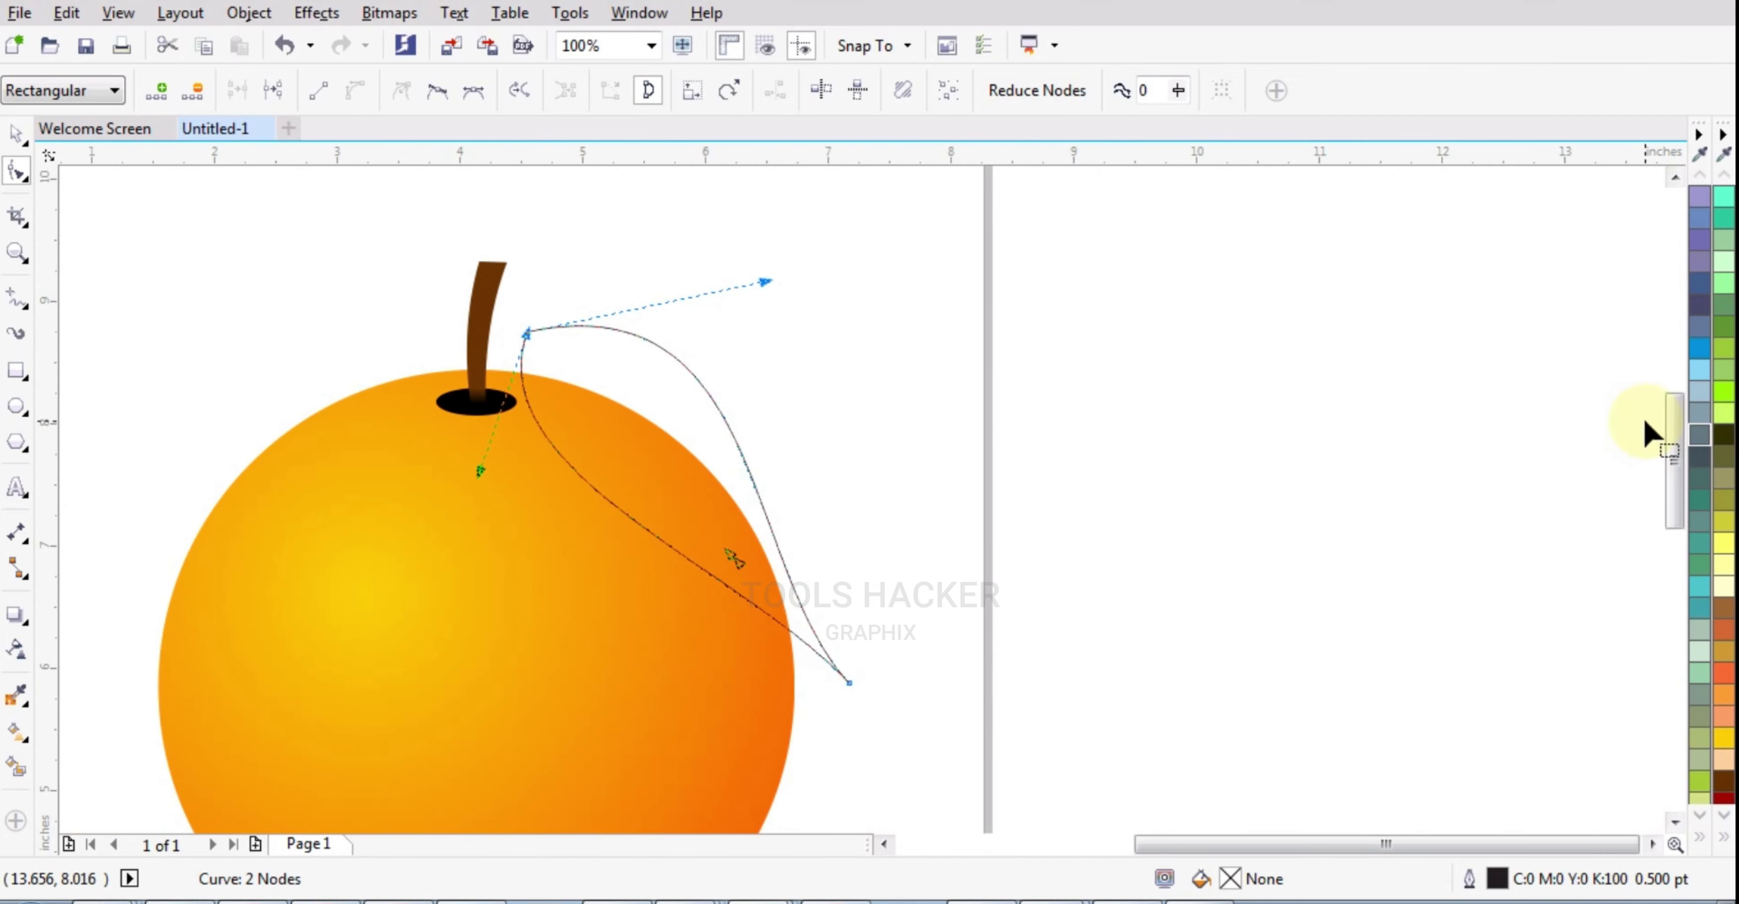
Fill the leaf shape with dark green (#006633), then deselect it.
{"action": "left_click", "coordinate": [1718, 840]}
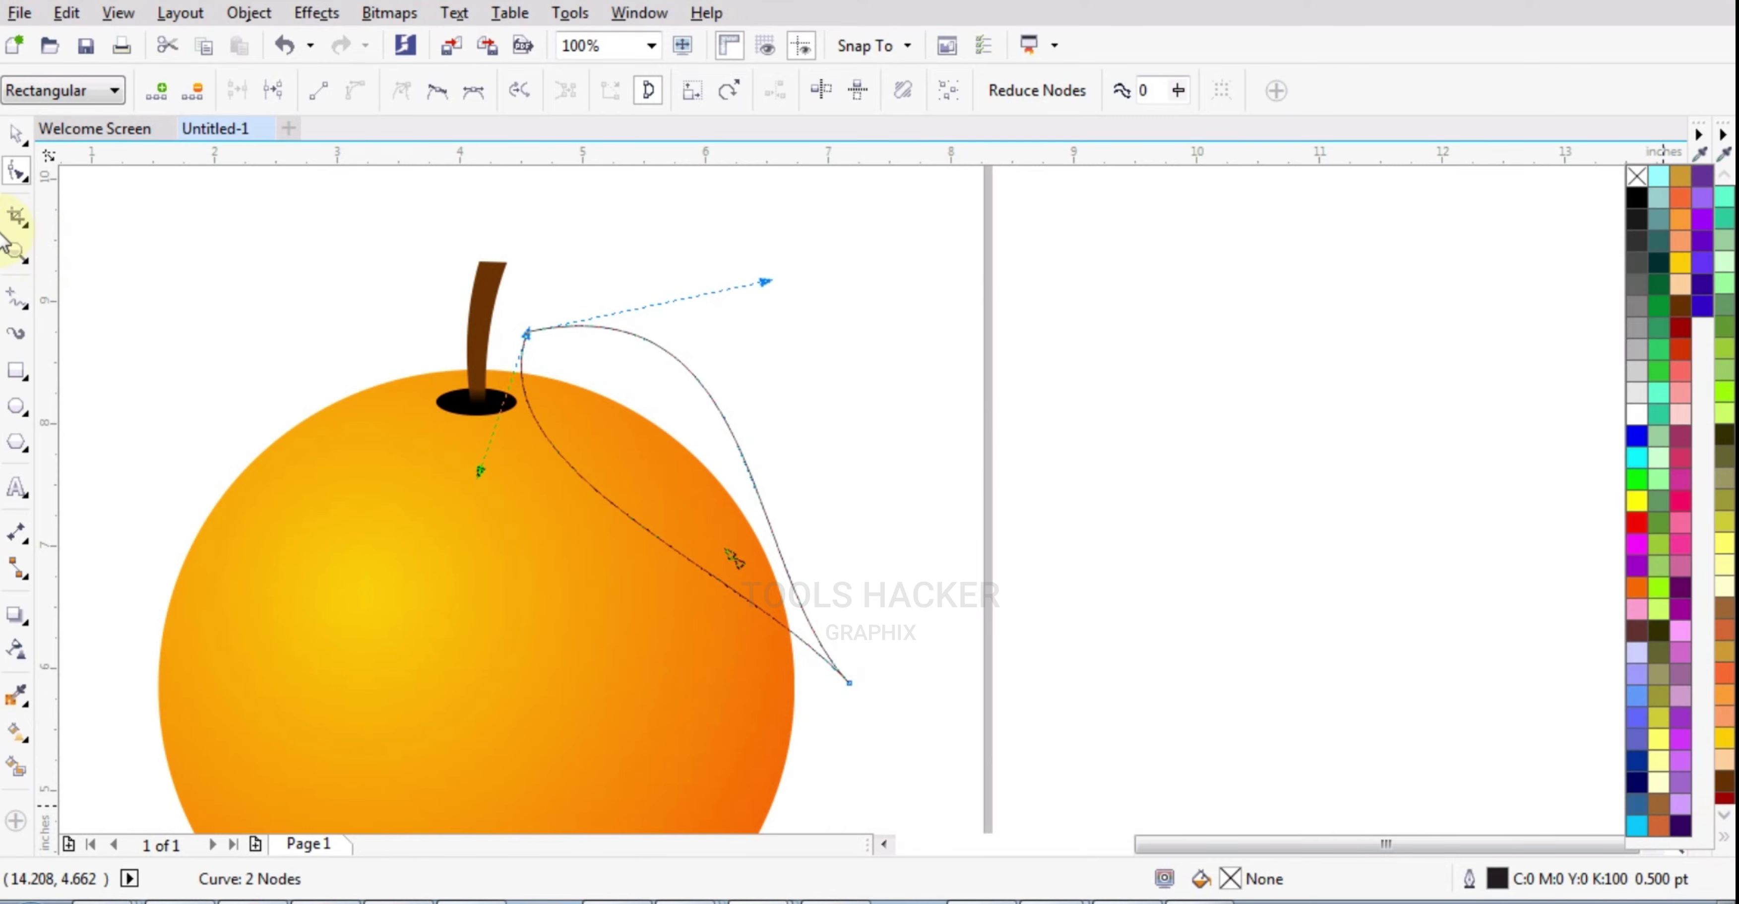
{"action": "left_click", "coordinate": [497, 257]}
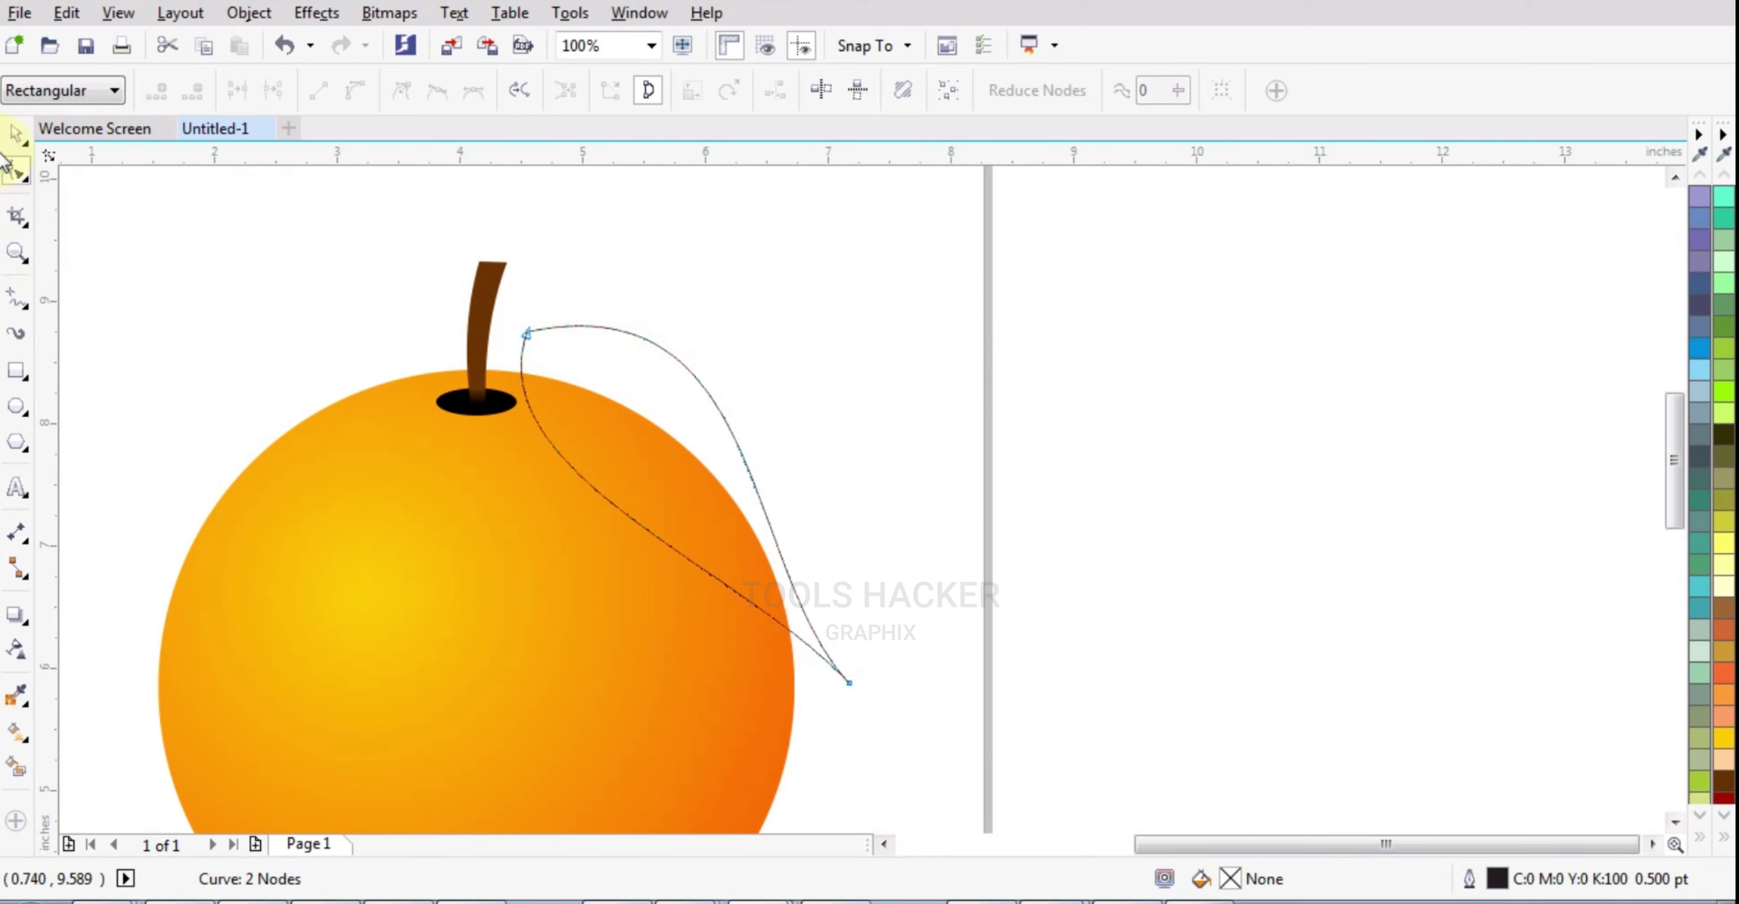
{"action": "left_click", "coordinate": [17, 133]}
{"action": "left_click", "coordinate": [621, 432]}
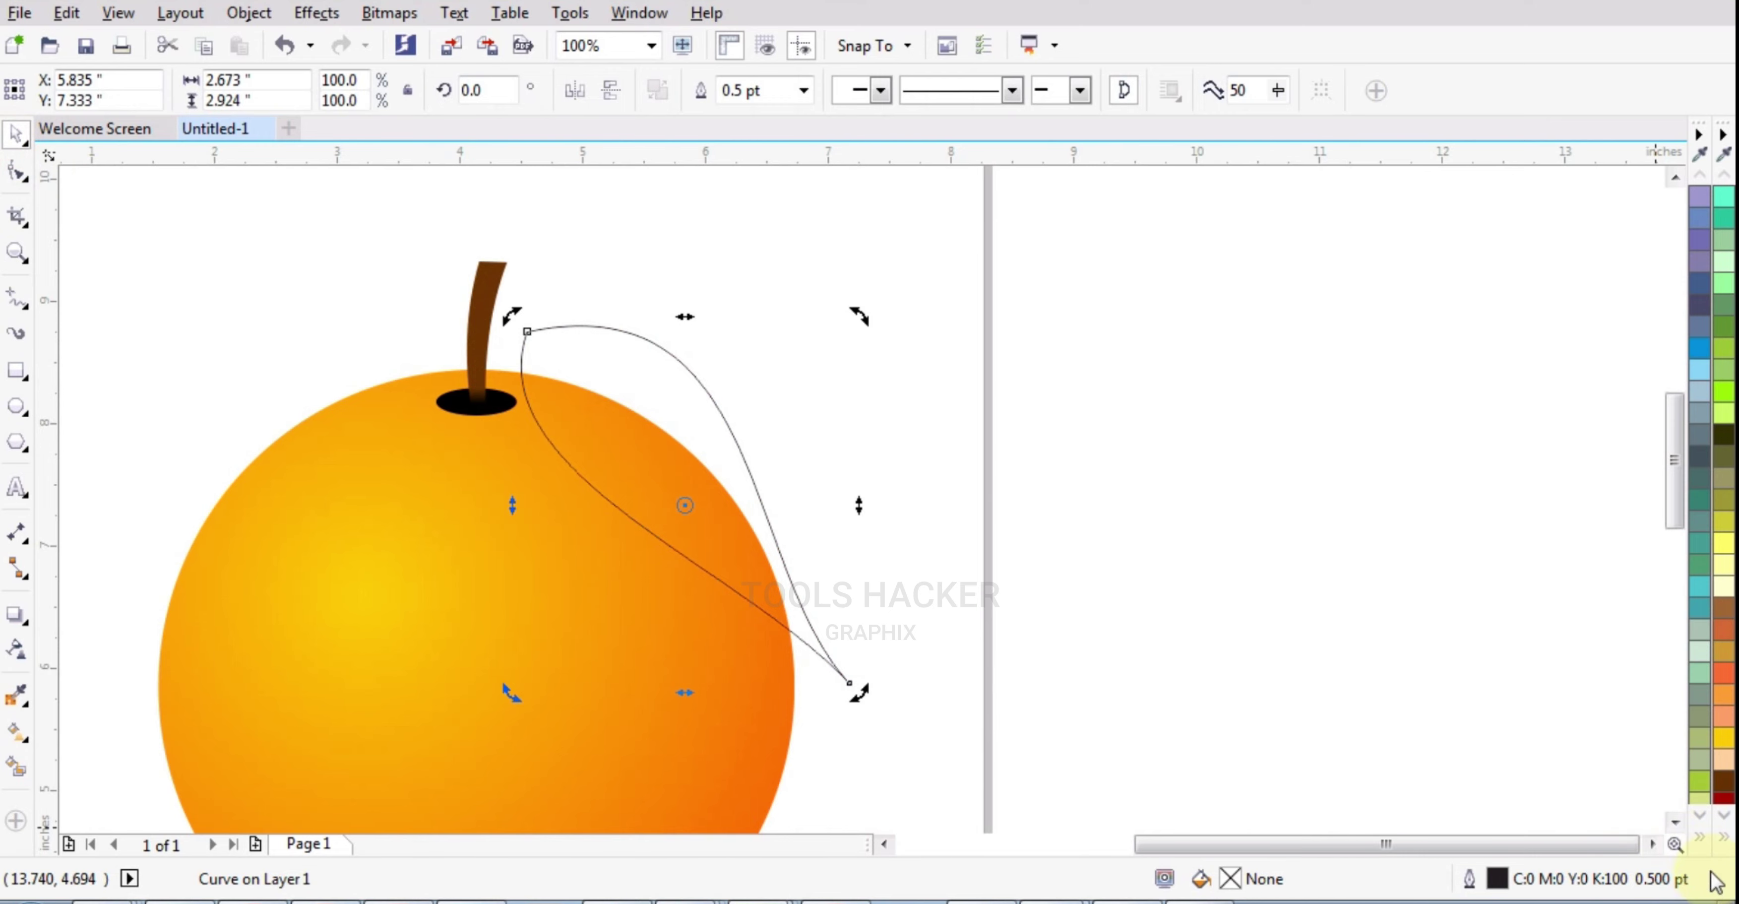
{"action": "left_click", "coordinate": [1722, 840]}
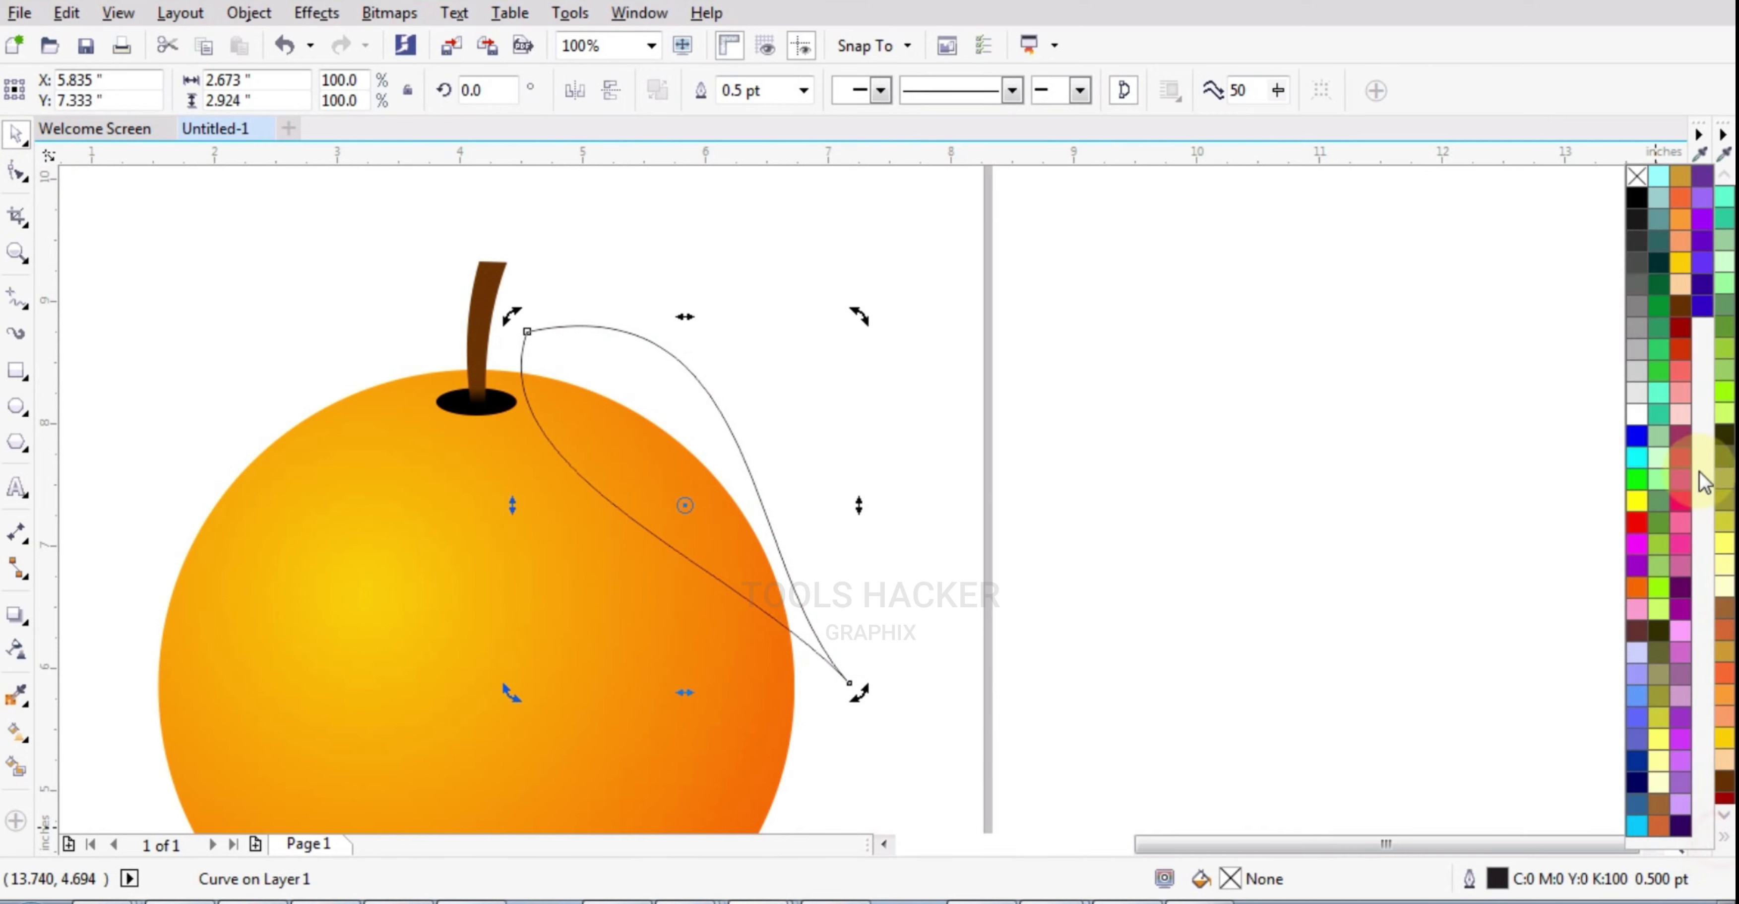
{"action": "left_click", "coordinate": [1648, 280]}
{"action": "left_click", "coordinate": [952, 451]}
{"action": "scroll", "coordinate": [690, 450], "scroll_direction": "up", "scroll_amount": 2}
{"action": "left_click", "coordinate": [718, 470]}
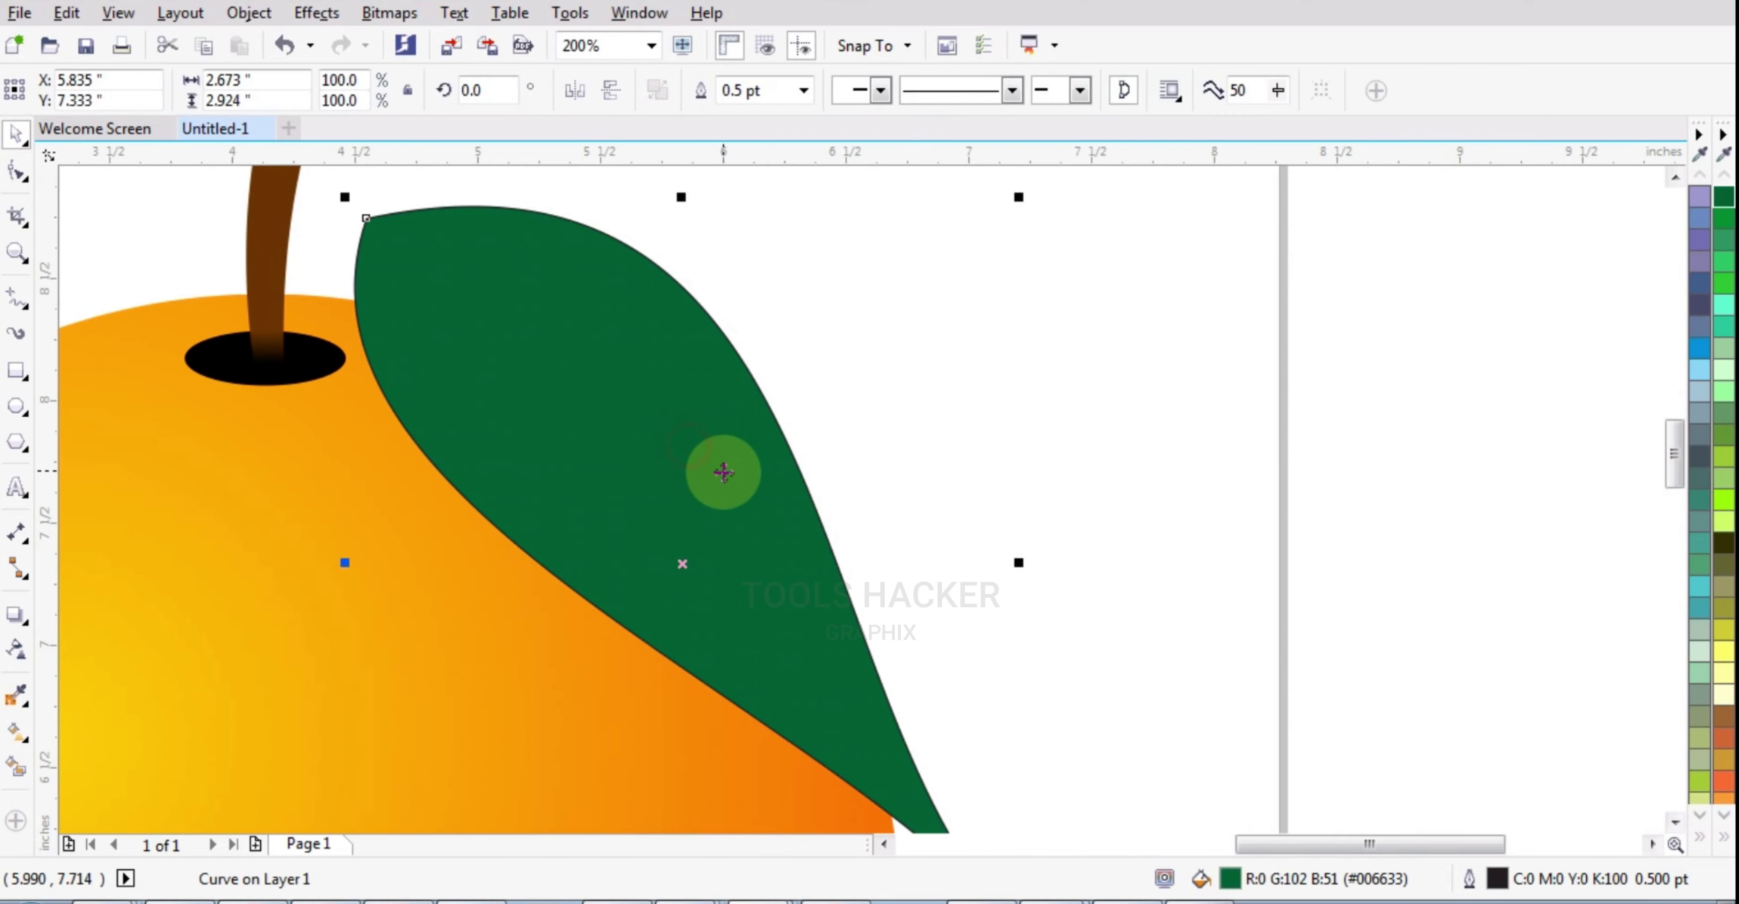
{"action": "scroll", "coordinate": [727, 476], "scroll_direction": "down", "scroll_amount": 2}
{"action": "scroll", "coordinate": [780, 443], "scroll_direction": "up", "scroll_amount": 2}
{"action": "left_click", "coordinate": [782, 436]}
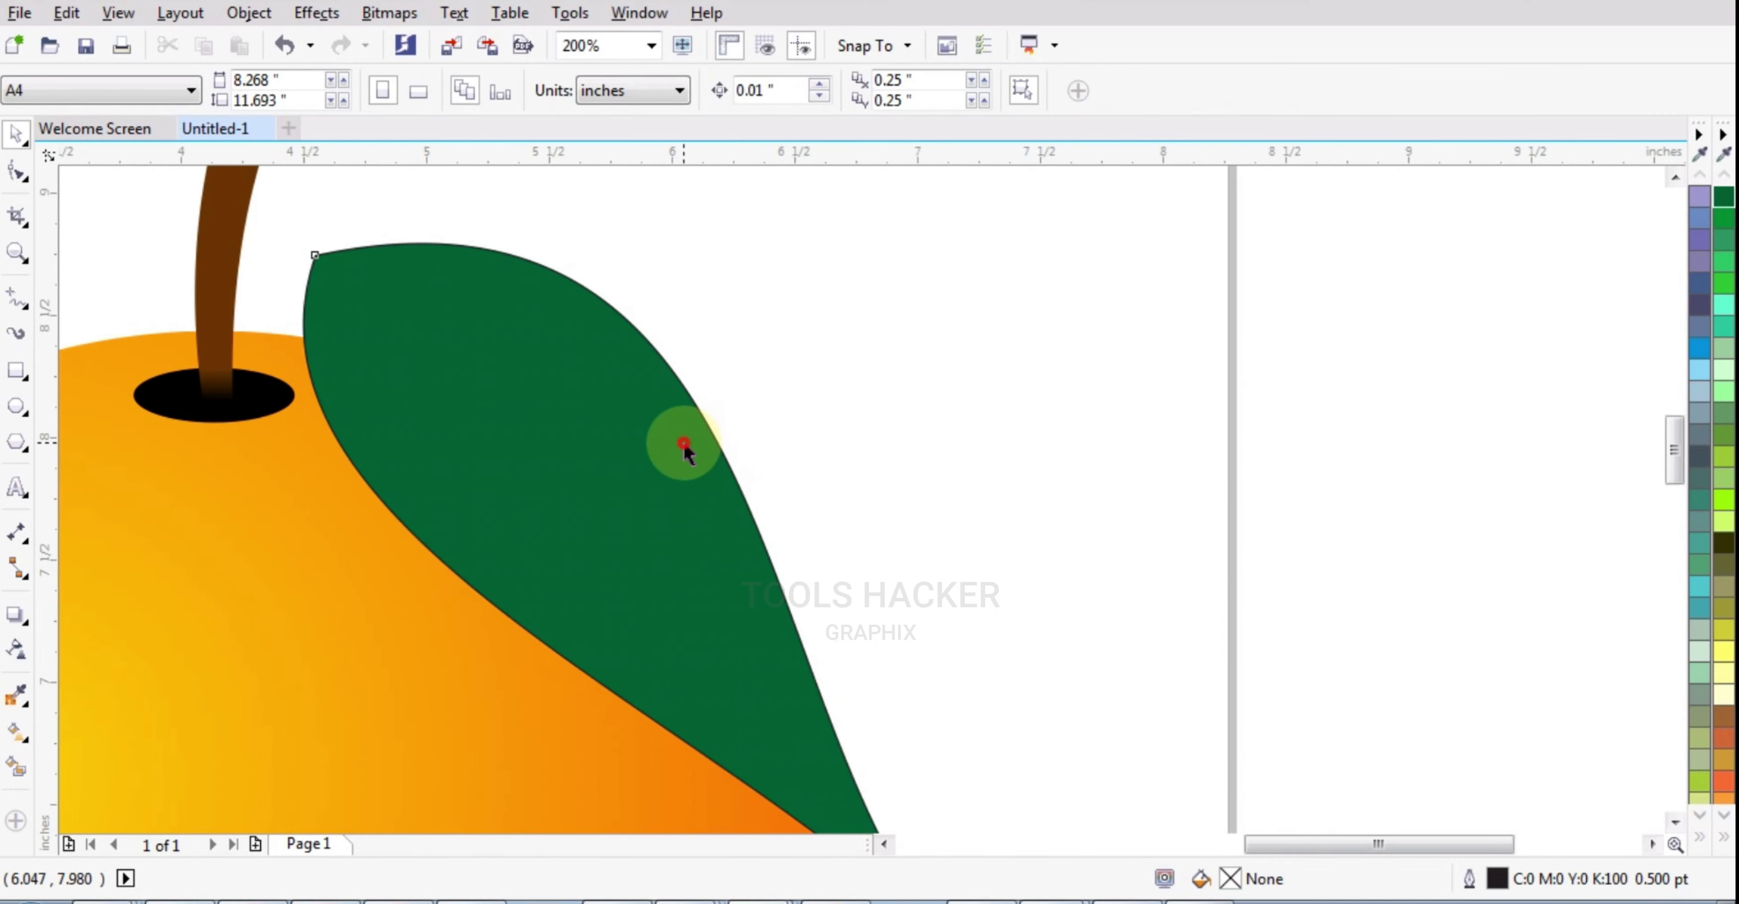
Draw a very short straight freehand line into the leaf, starting exactly at the leaf's upper node.
{"action": "left_click", "coordinate": [683, 442]}
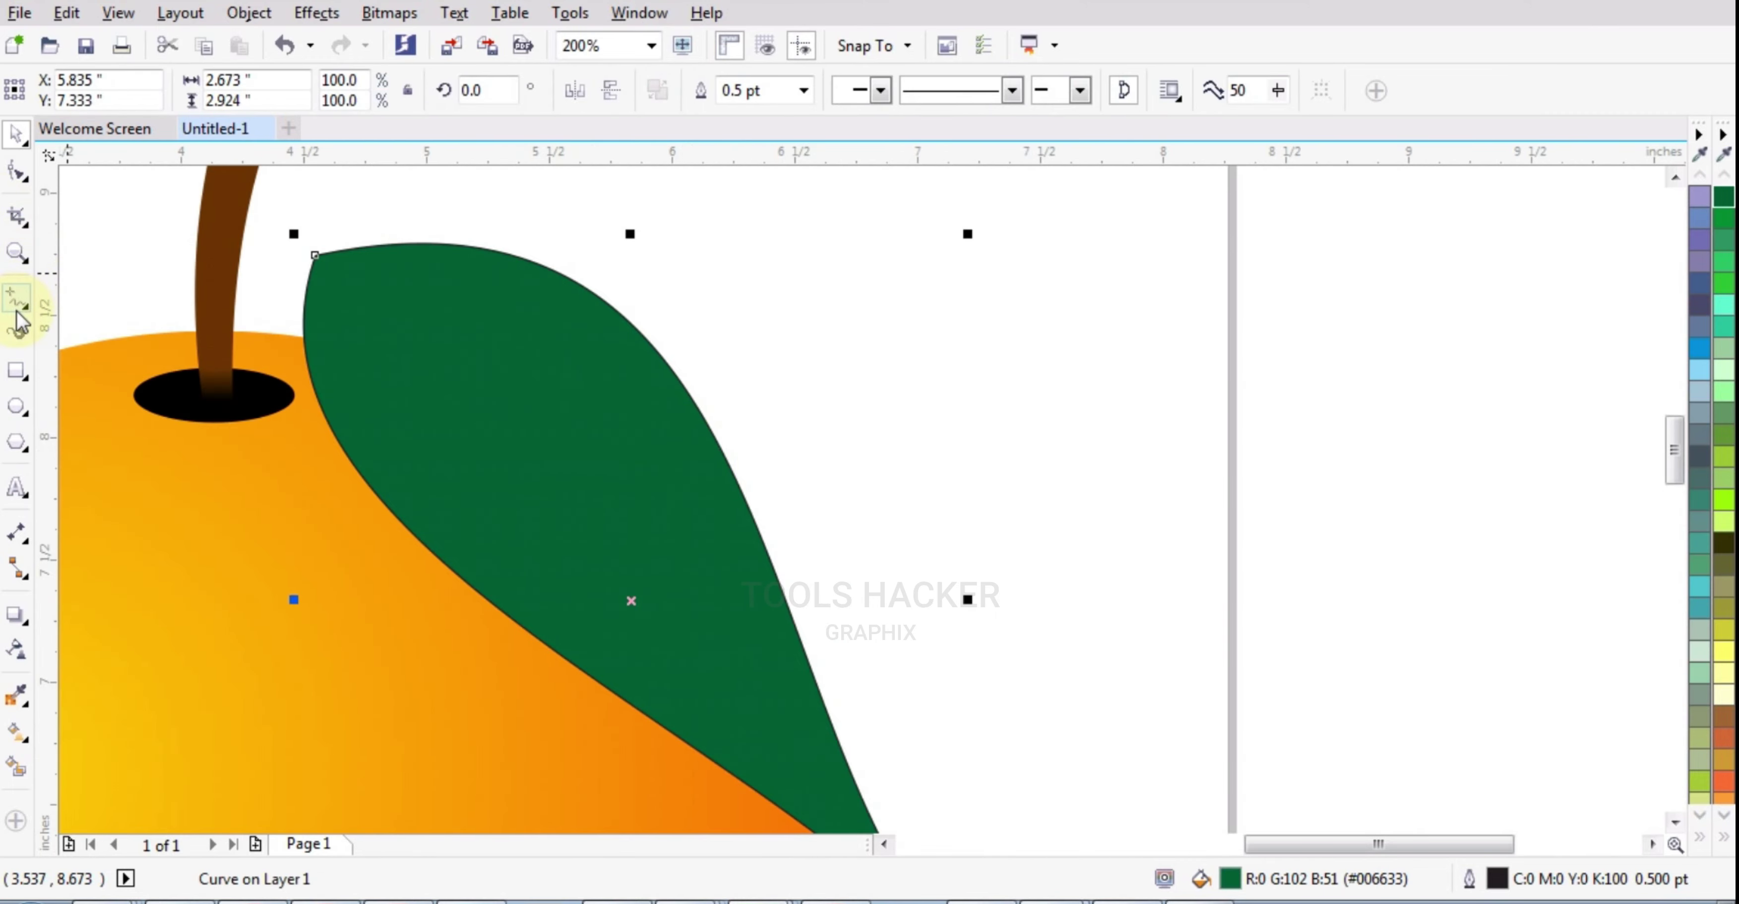
{"action": "left_click", "coordinate": [19, 296]}
{"action": "scroll", "coordinate": [267, 291], "scroll_direction": "up", "scroll_amount": 2}
{"action": "scroll", "coordinate": [505, 385], "scroll_direction": "down", "scroll_amount": 2}
{"action": "scroll", "coordinate": [516, 334], "scroll_direction": "up", "scroll_amount": 1}
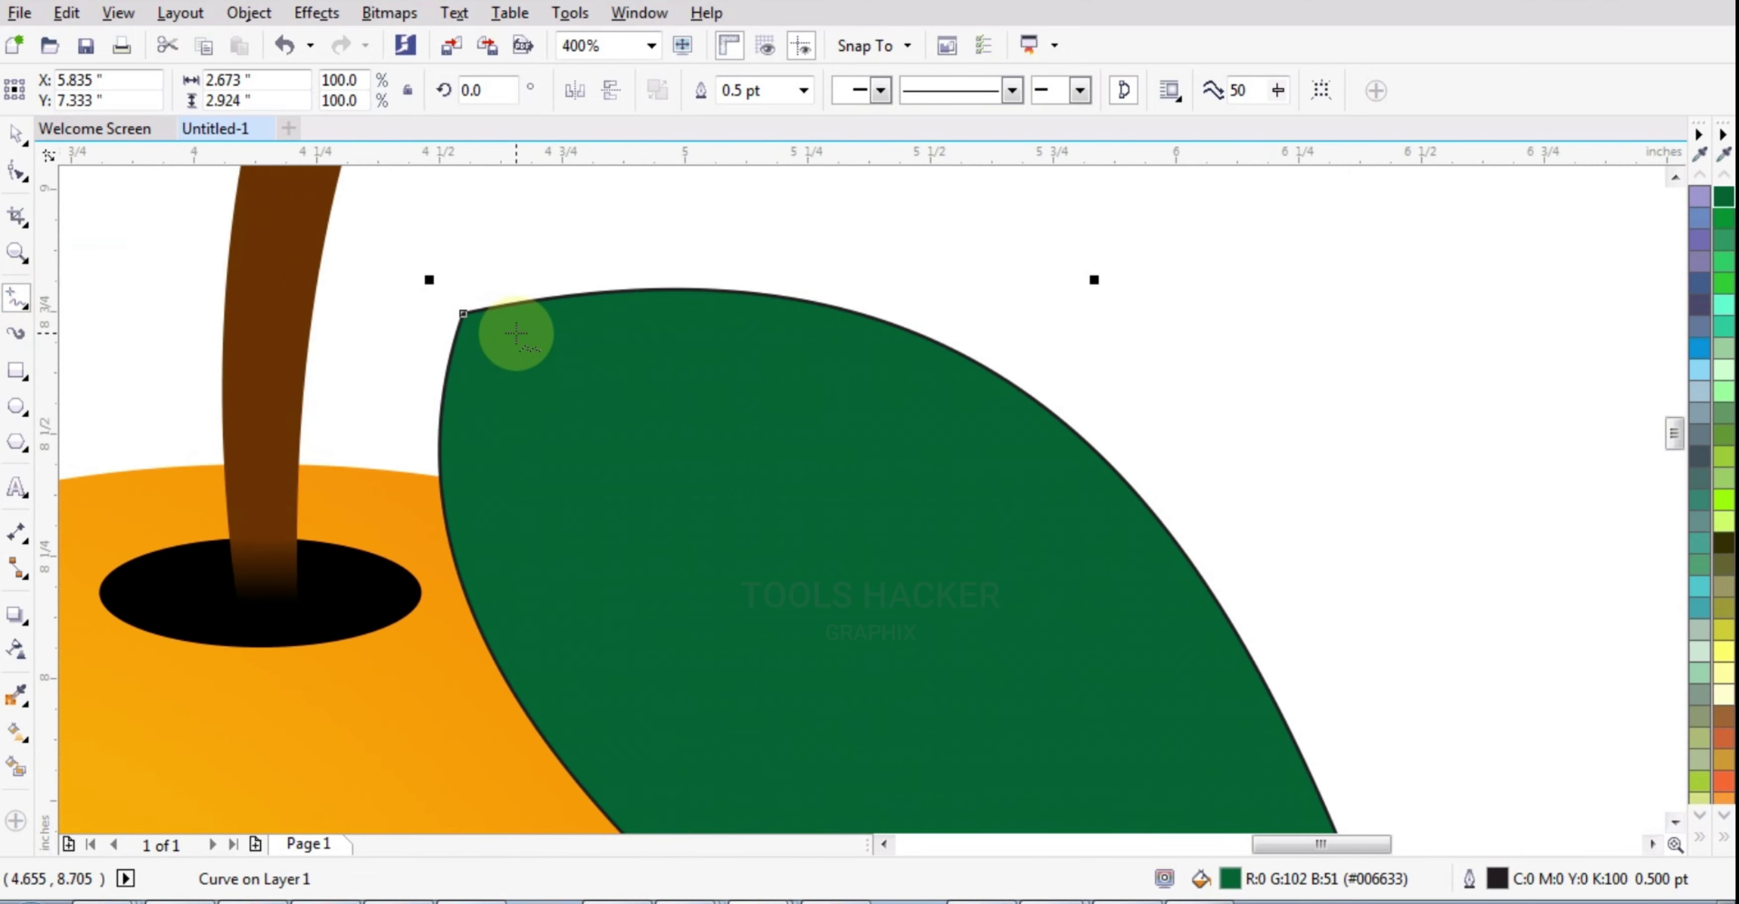
{"action": "scroll", "coordinate": [475, 312], "scroll_direction": "up", "scroll_amount": 3}
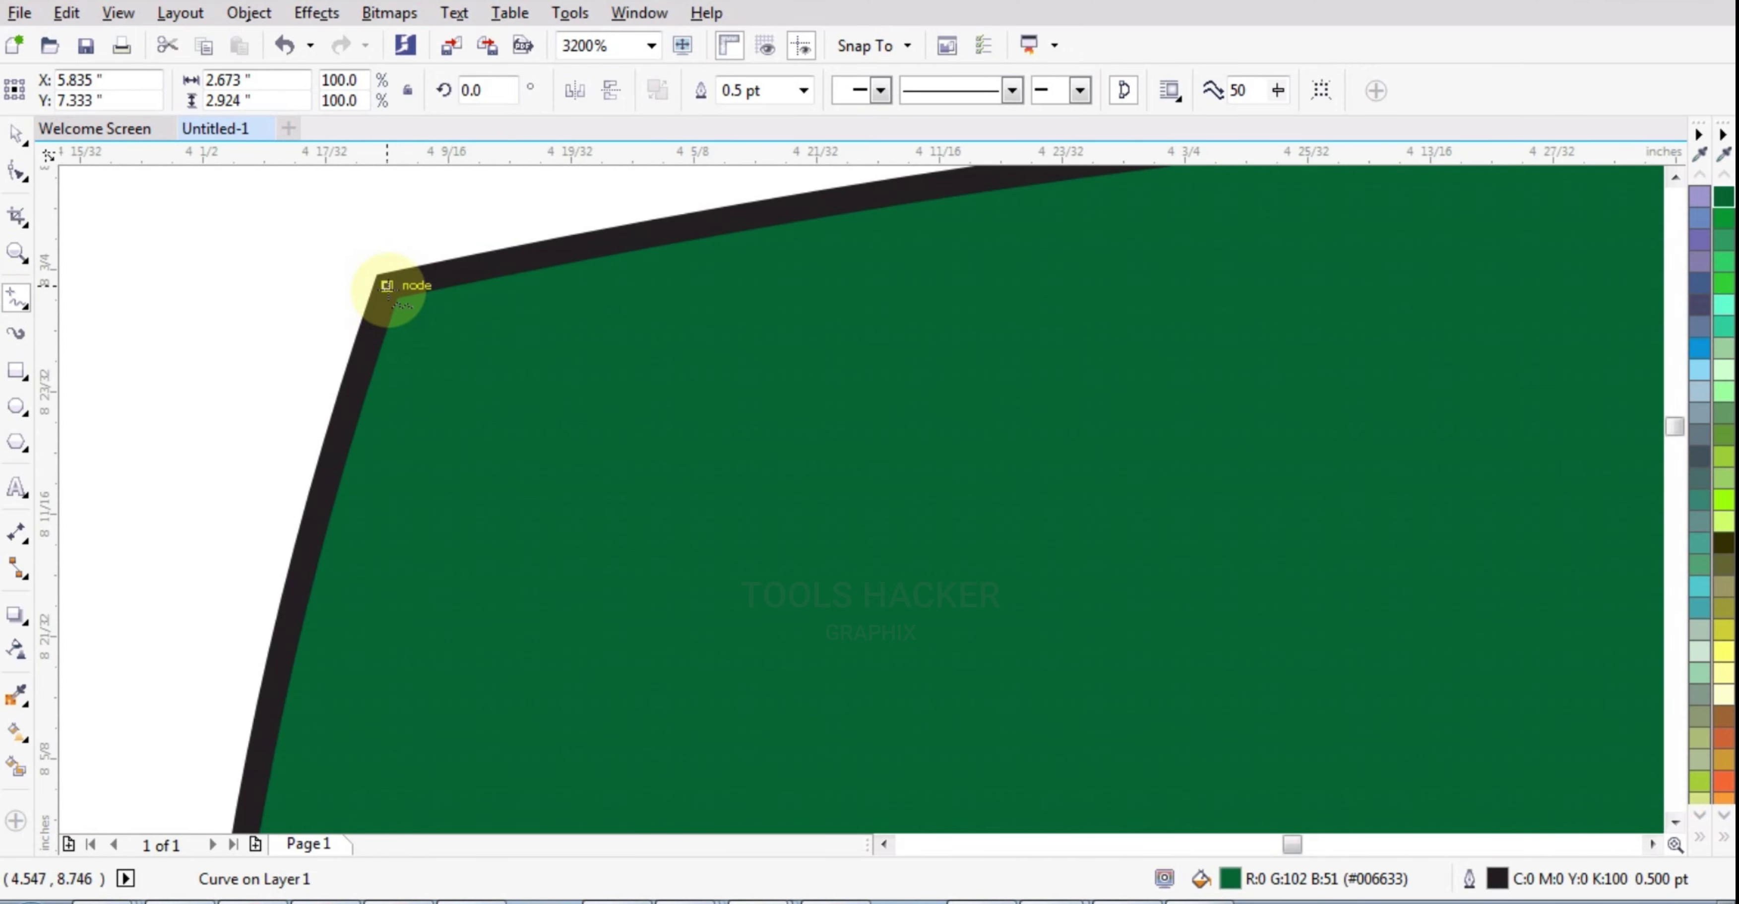
{"action": "left_click", "coordinate": [387, 285]}
{"action": "left_click", "coordinate": [540, 413]}
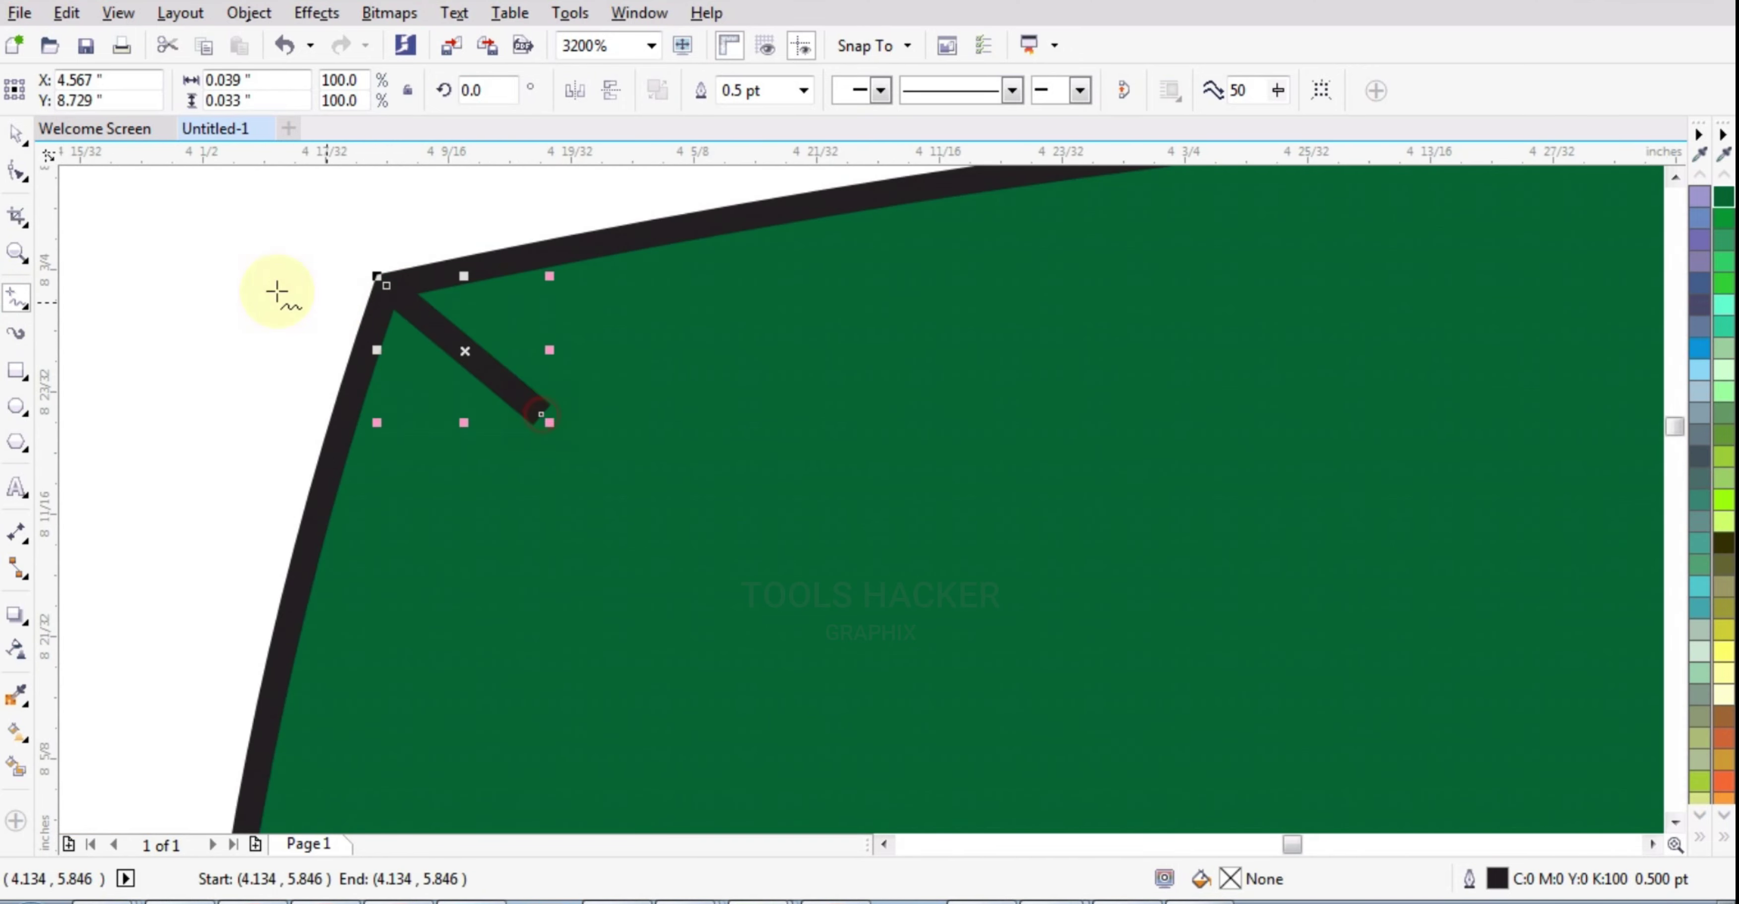
Stretch the short line's free end with the Shape tool to just past the leaf's lower tip, forming a full-length midrib.
{"action": "left_click", "coordinate": [17, 174]}
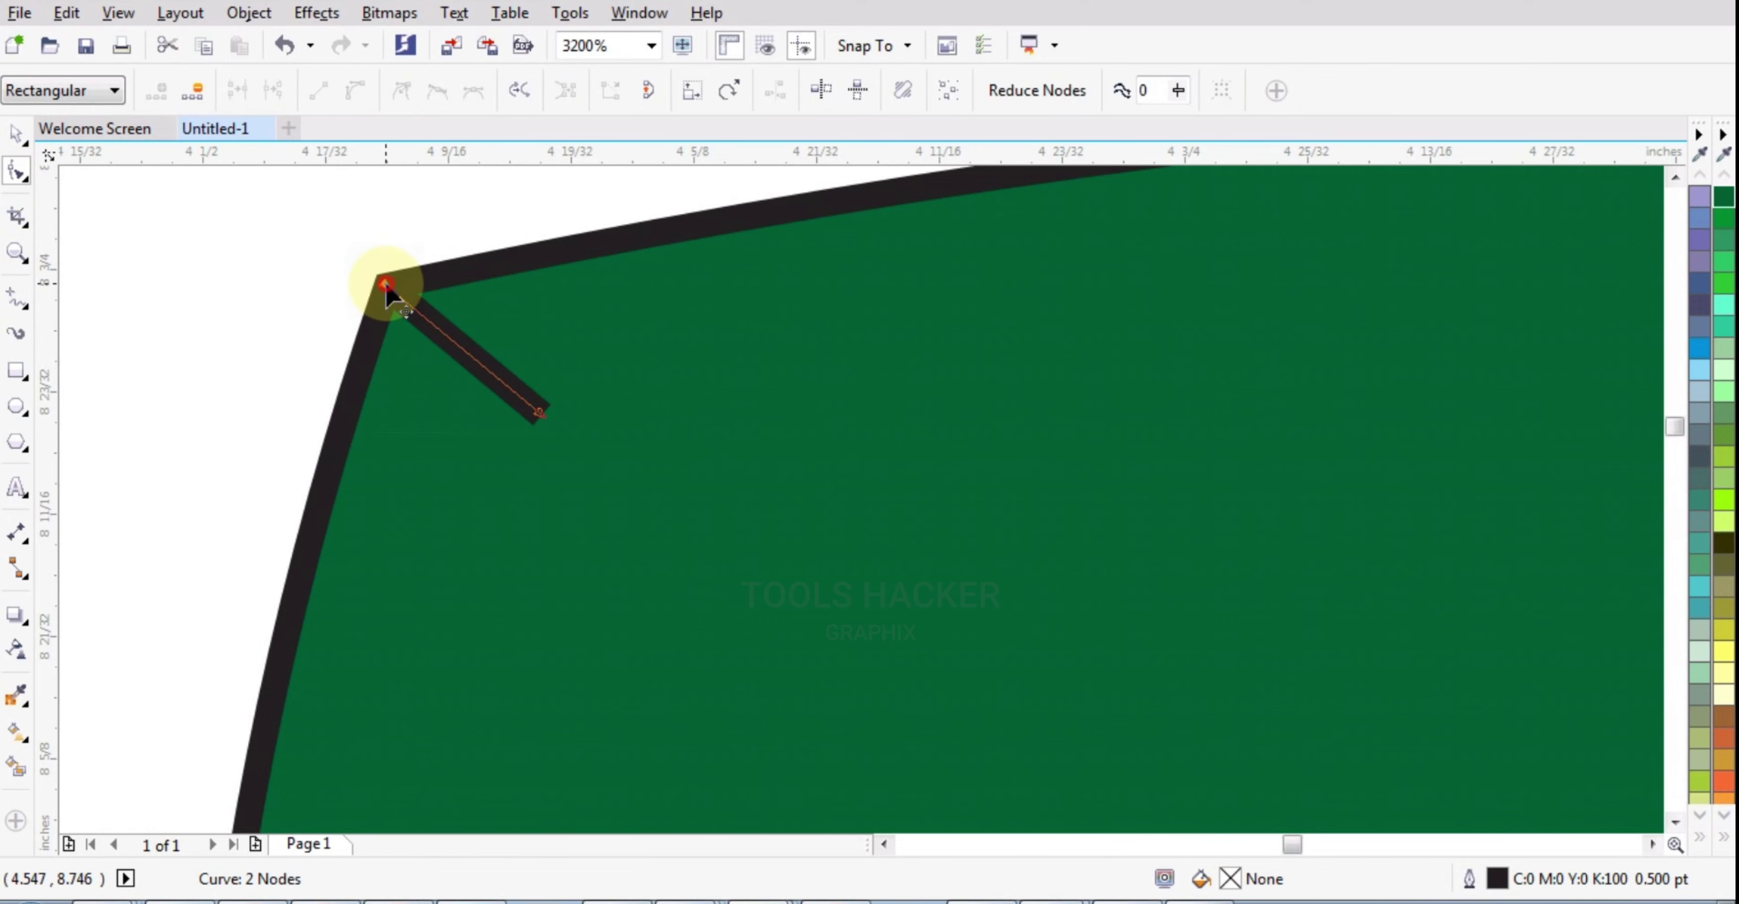
{"action": "scroll", "coordinate": [505, 264], "scroll_direction": "down", "scroll_amount": 10}
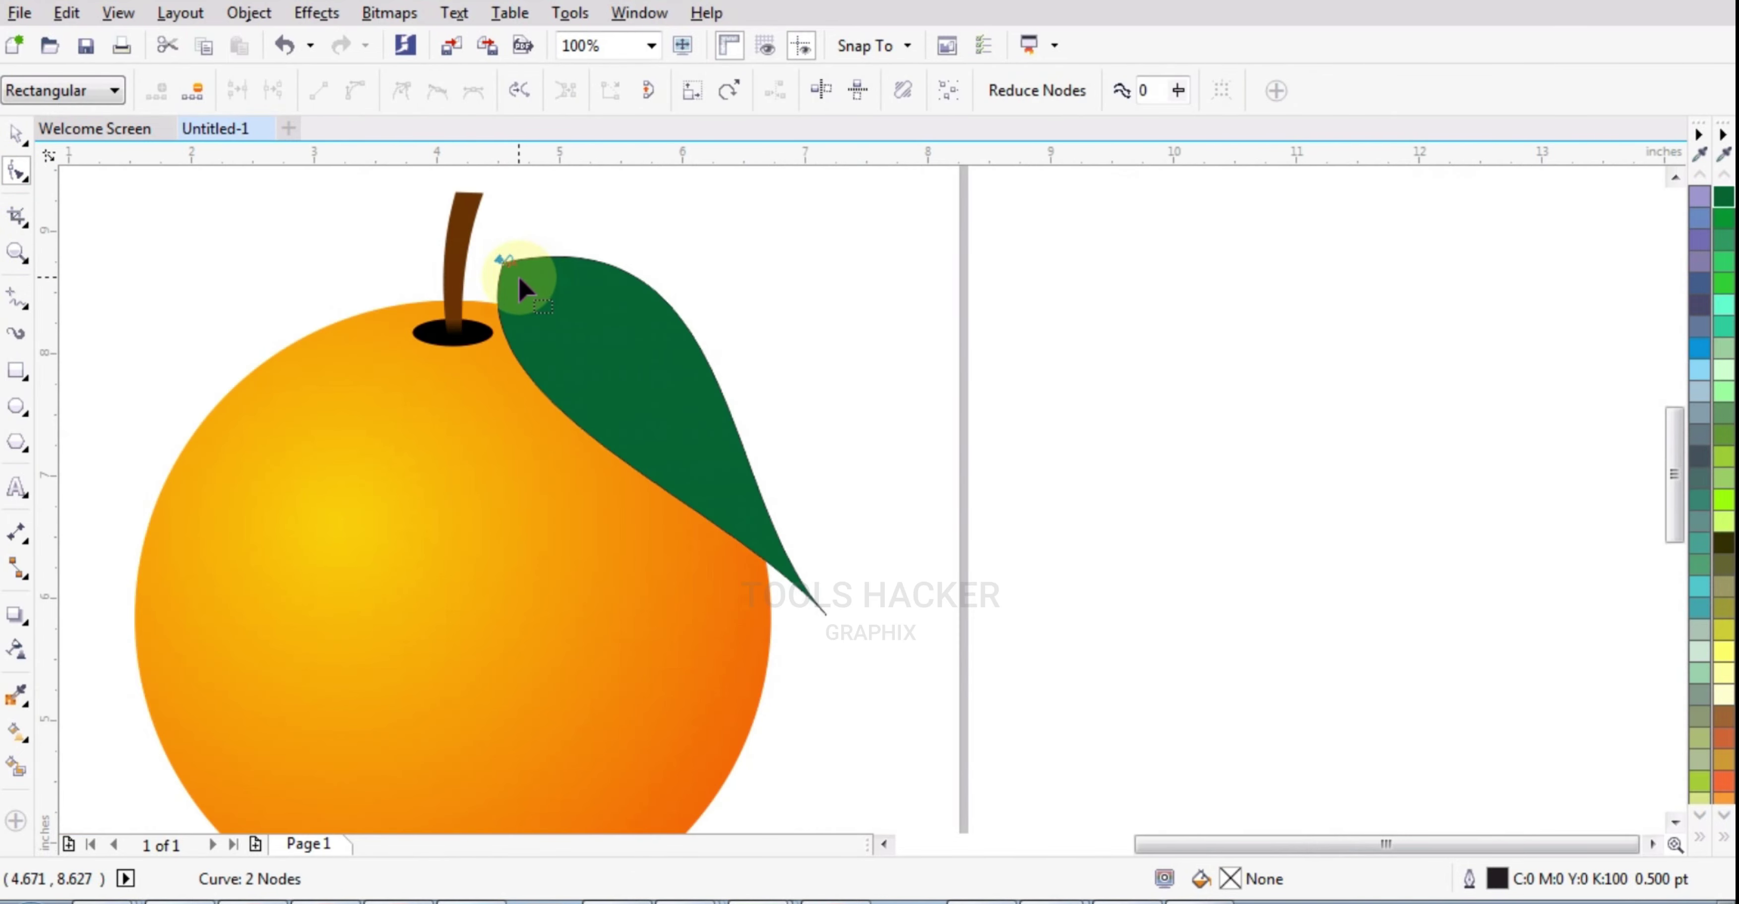
{"action": "scroll", "coordinate": [520, 276], "scroll_direction": "up", "scroll_amount": 4}
{"action": "left_click", "coordinate": [472, 249]}
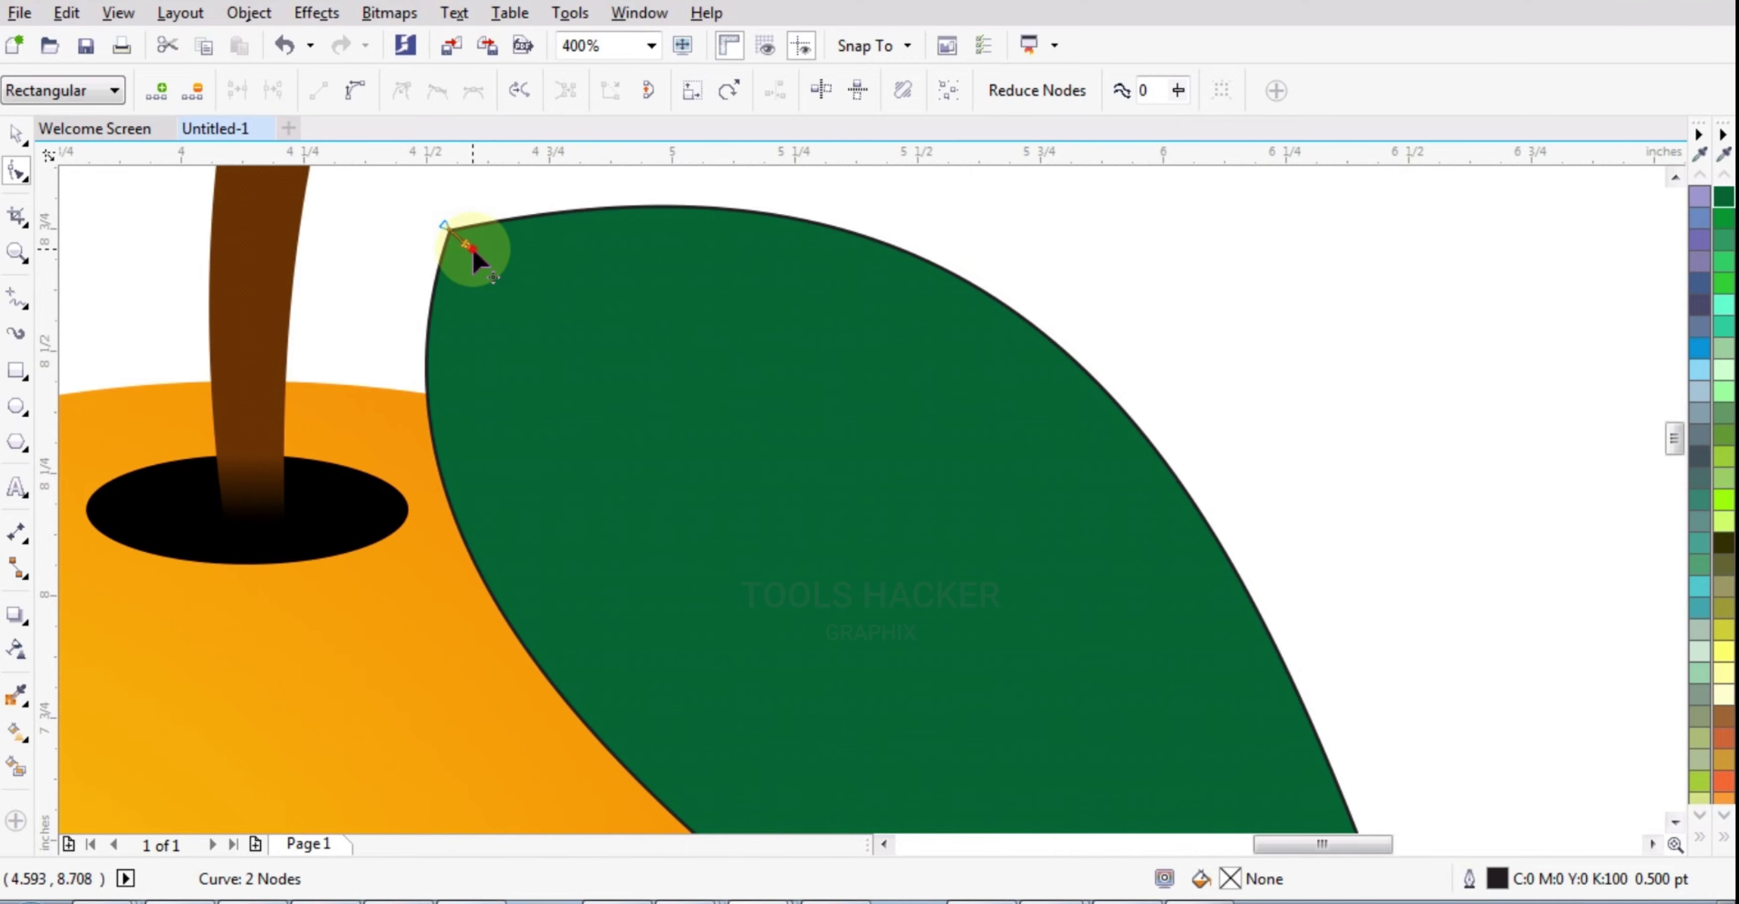
{"action": "left_click_drag", "start_coordinate": [472, 250], "coordinate": [1313, 783]}
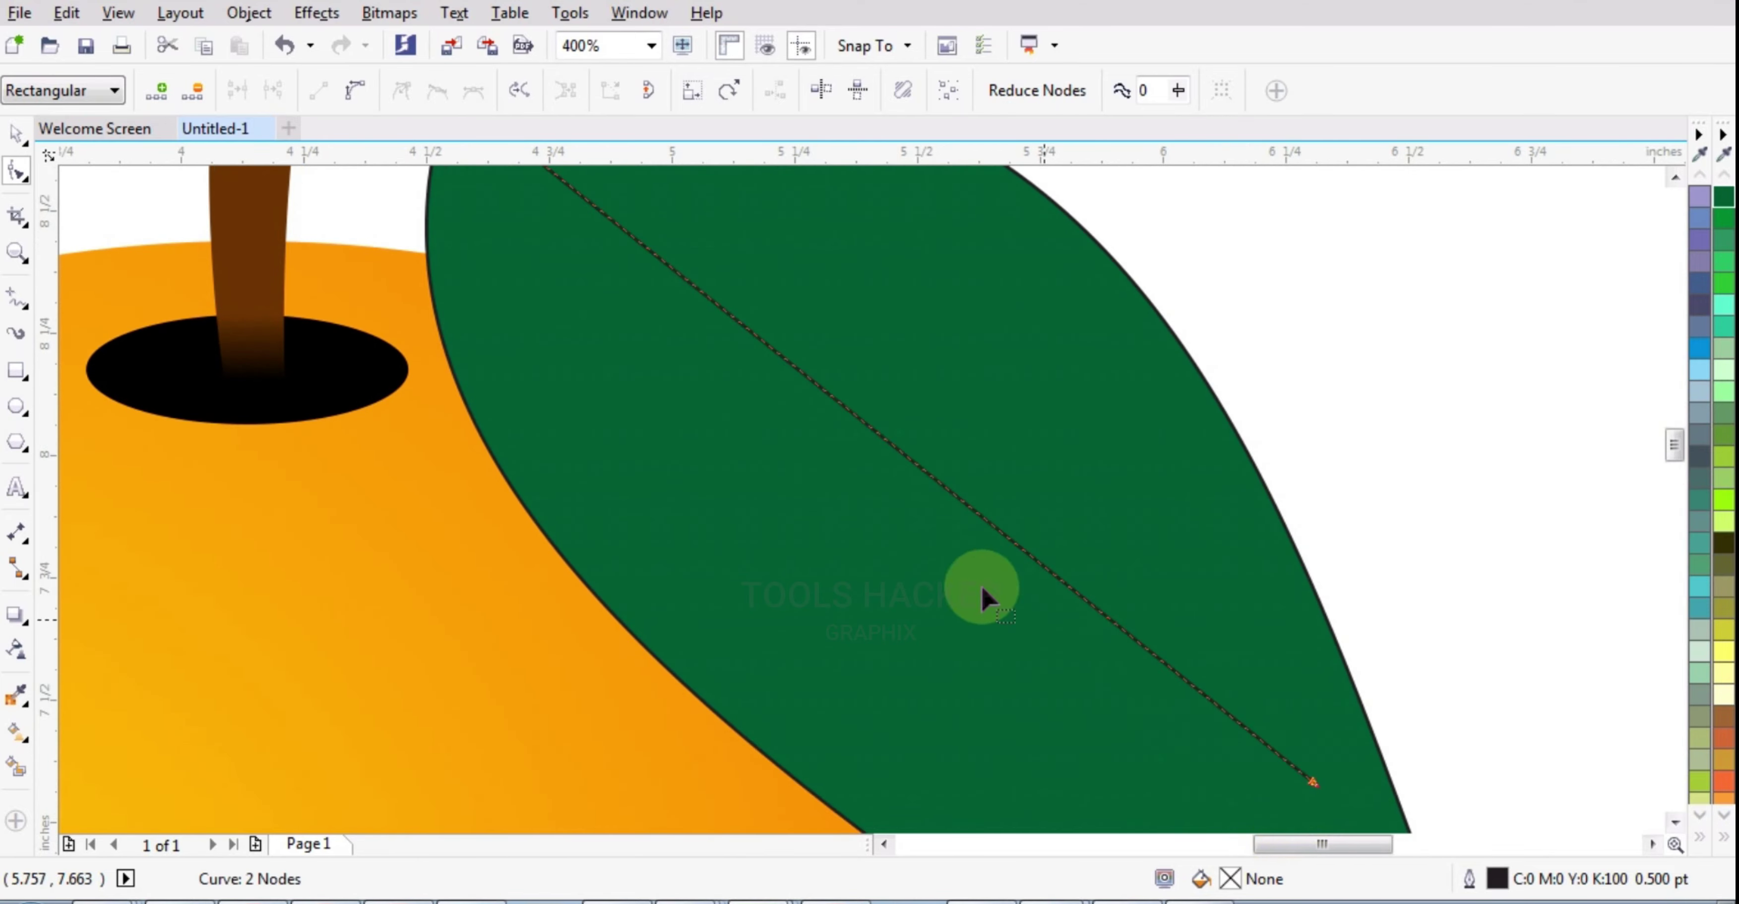
{"action": "scroll", "coordinate": [982, 586], "scroll_direction": "down", "scroll_amount": 6}
{"action": "scroll", "coordinate": [799, 440], "scroll_direction": "up", "scroll_amount": 4}
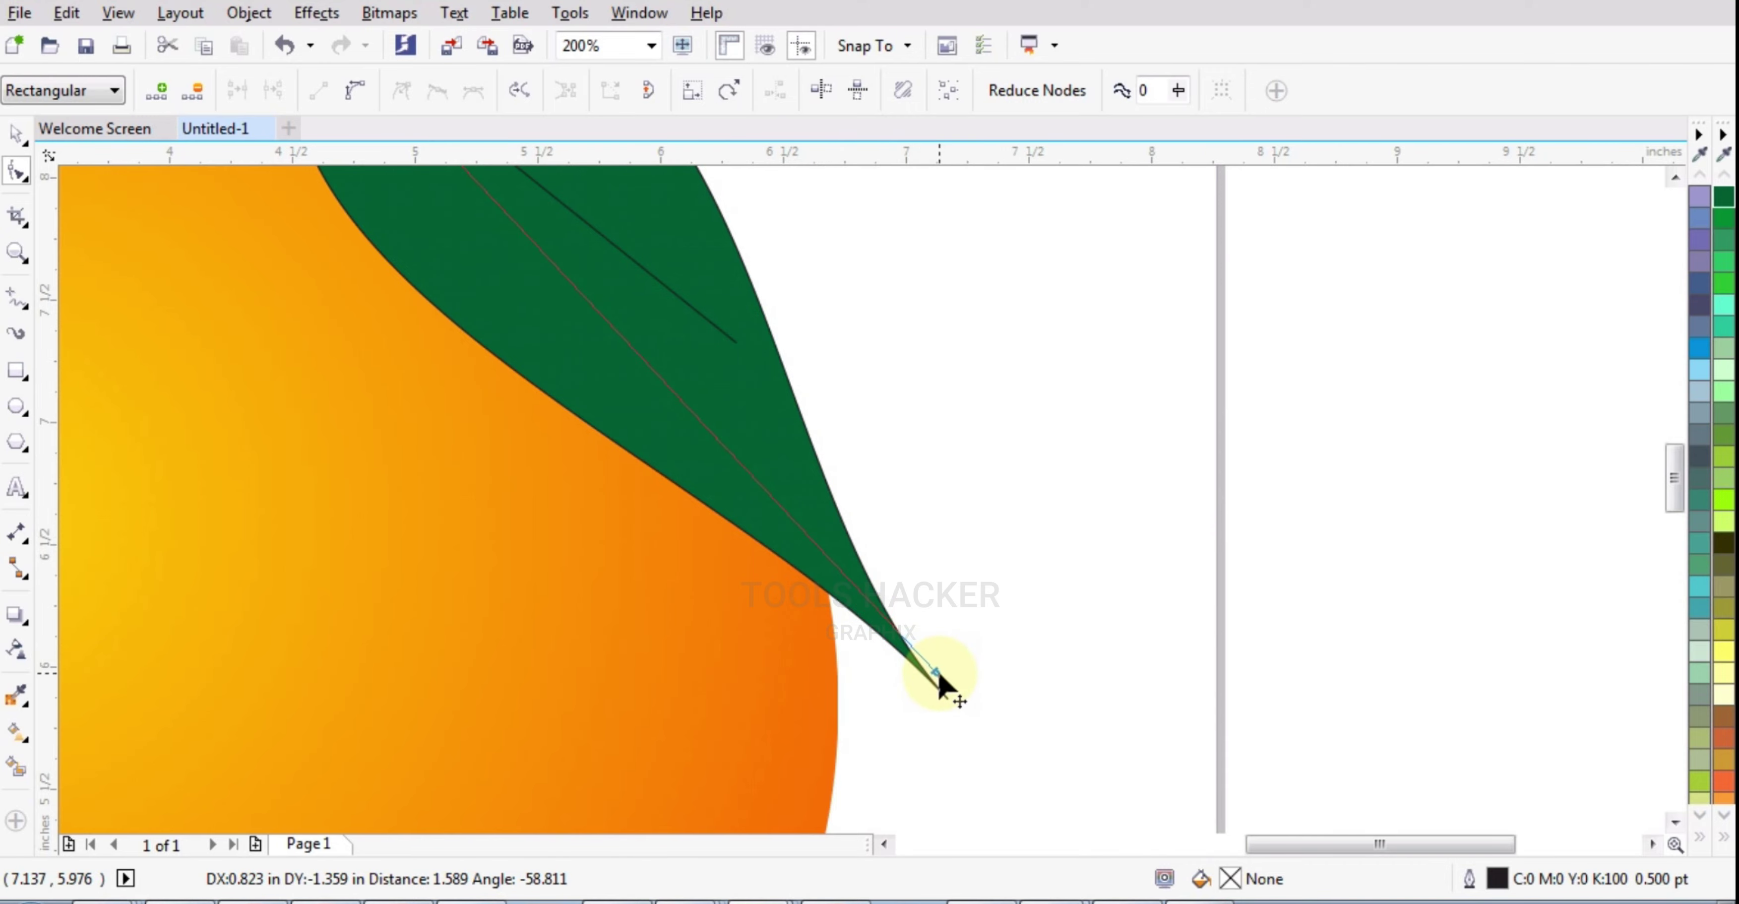
{"action": "scroll", "coordinate": [934, 682], "scroll_direction": "up", "scroll_amount": 6}
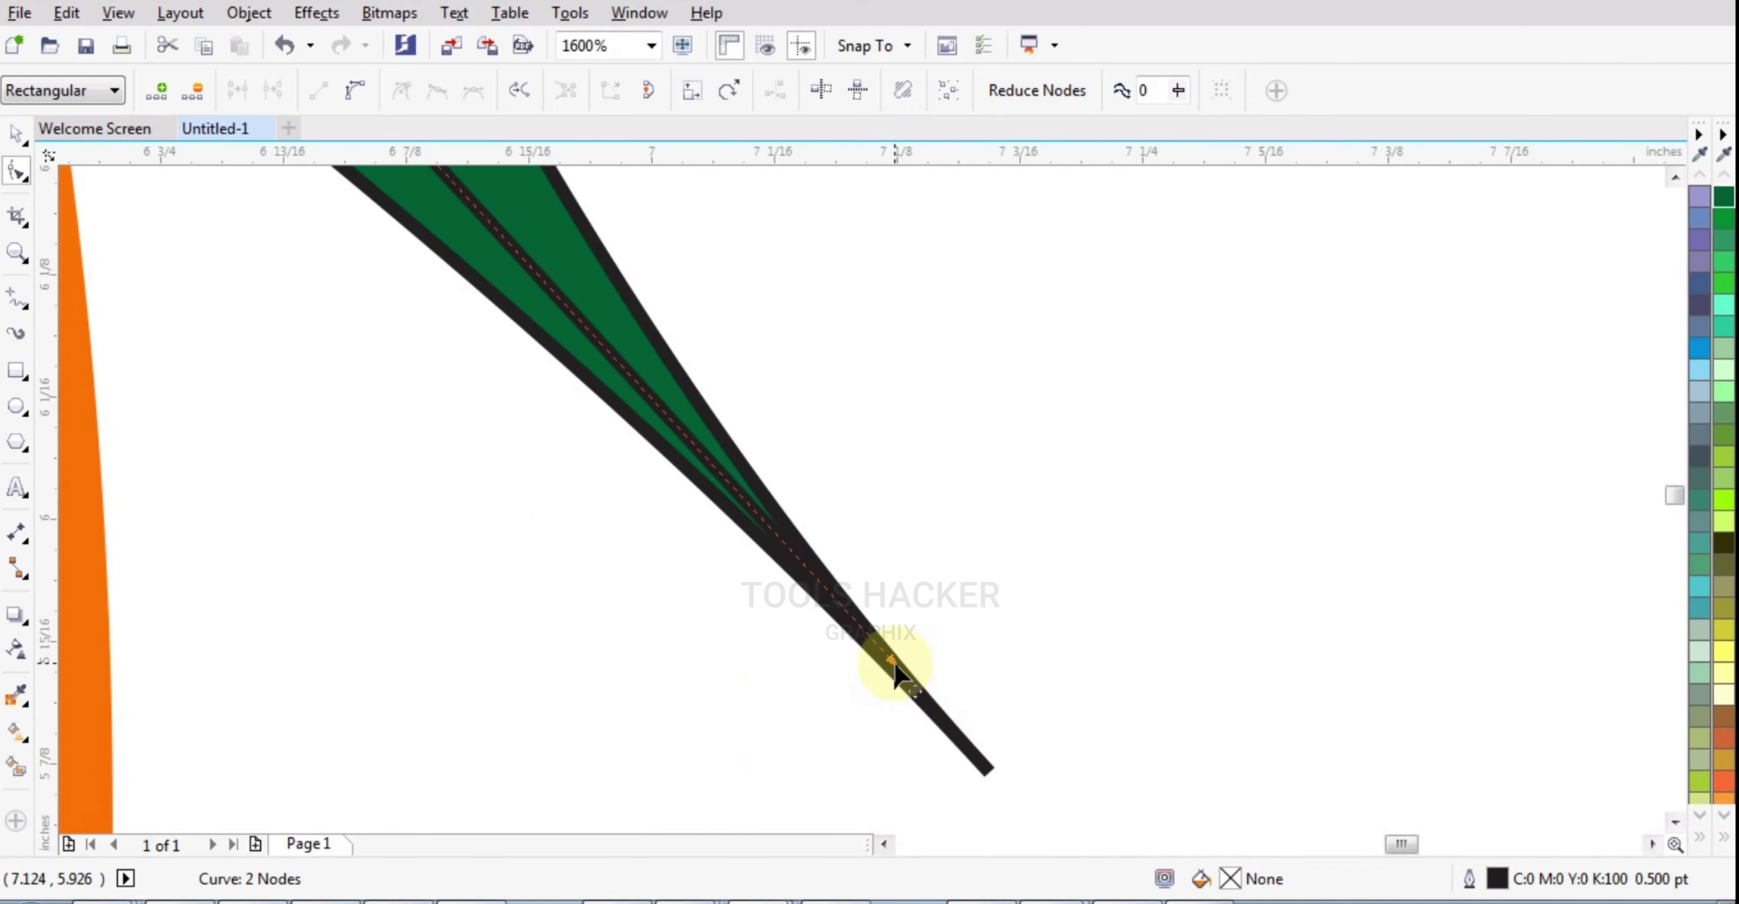
{"action": "left_click_drag", "start_coordinate": [942, 716], "coordinate": [1012, 781]}
{"action": "scroll", "coordinate": [827, 591], "scroll_direction": "down", "scroll_amount": 6}
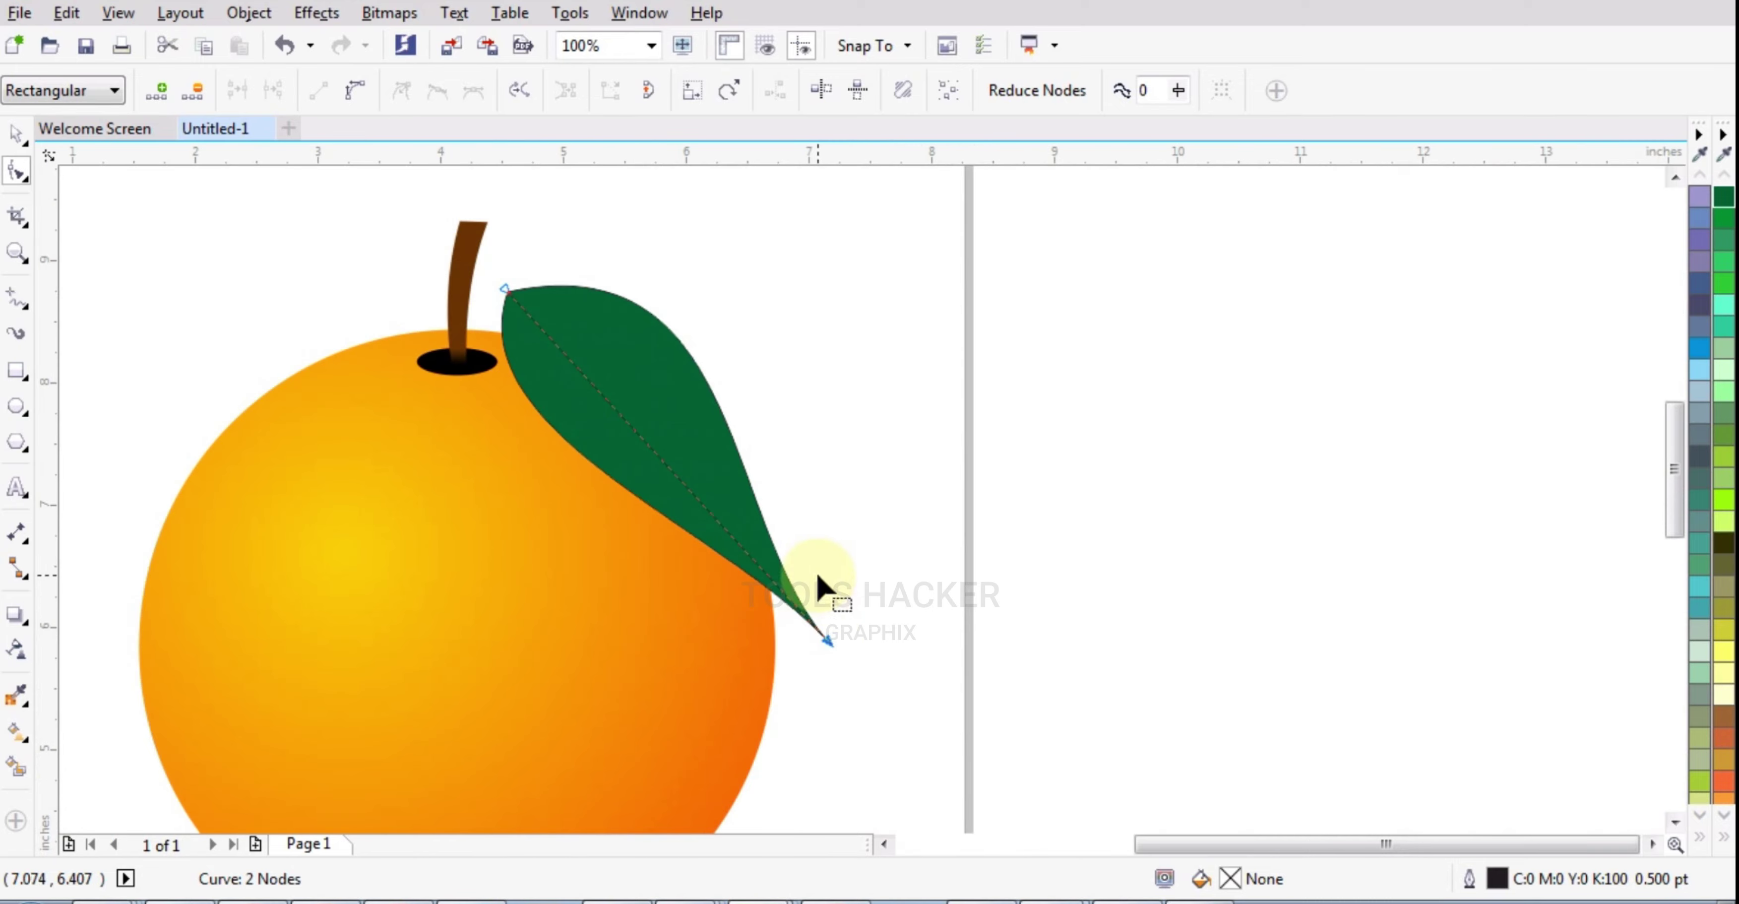
Convert the midrib line to a curve and bend its upper part slightly up and to the right.
{"action": "scroll", "coordinate": [640, 377], "scroll_direction": "up", "scroll_amount": 2}
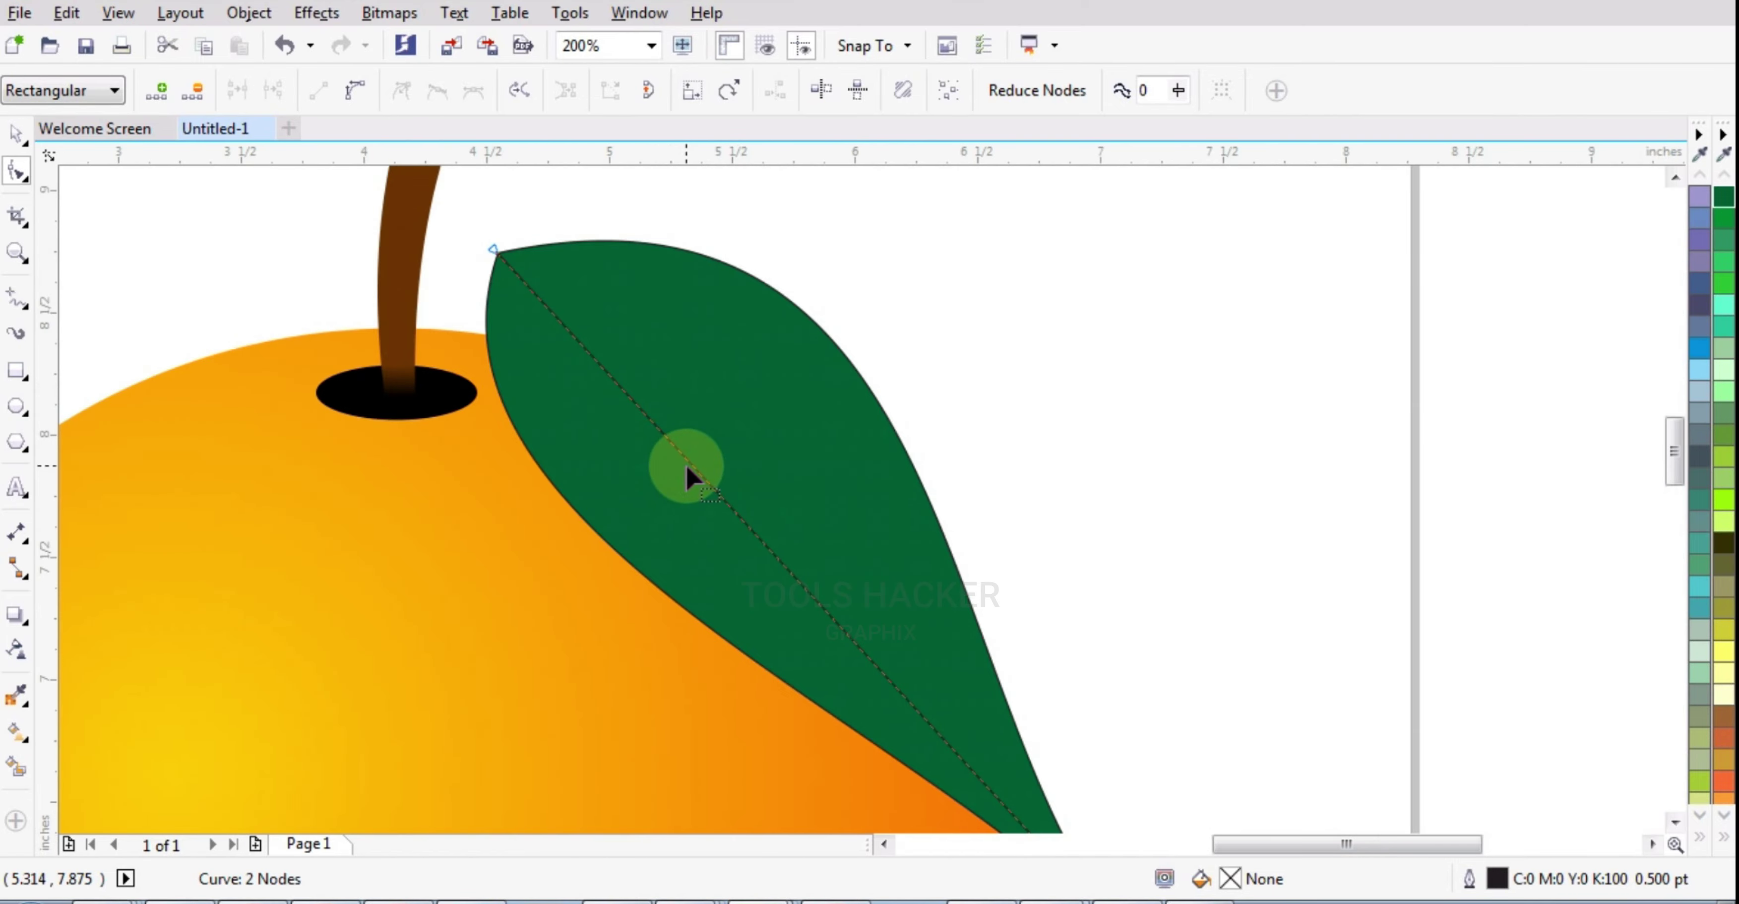
{"action": "left_click", "coordinate": [690, 465]}
{"action": "left_click", "coordinate": [358, 90]}
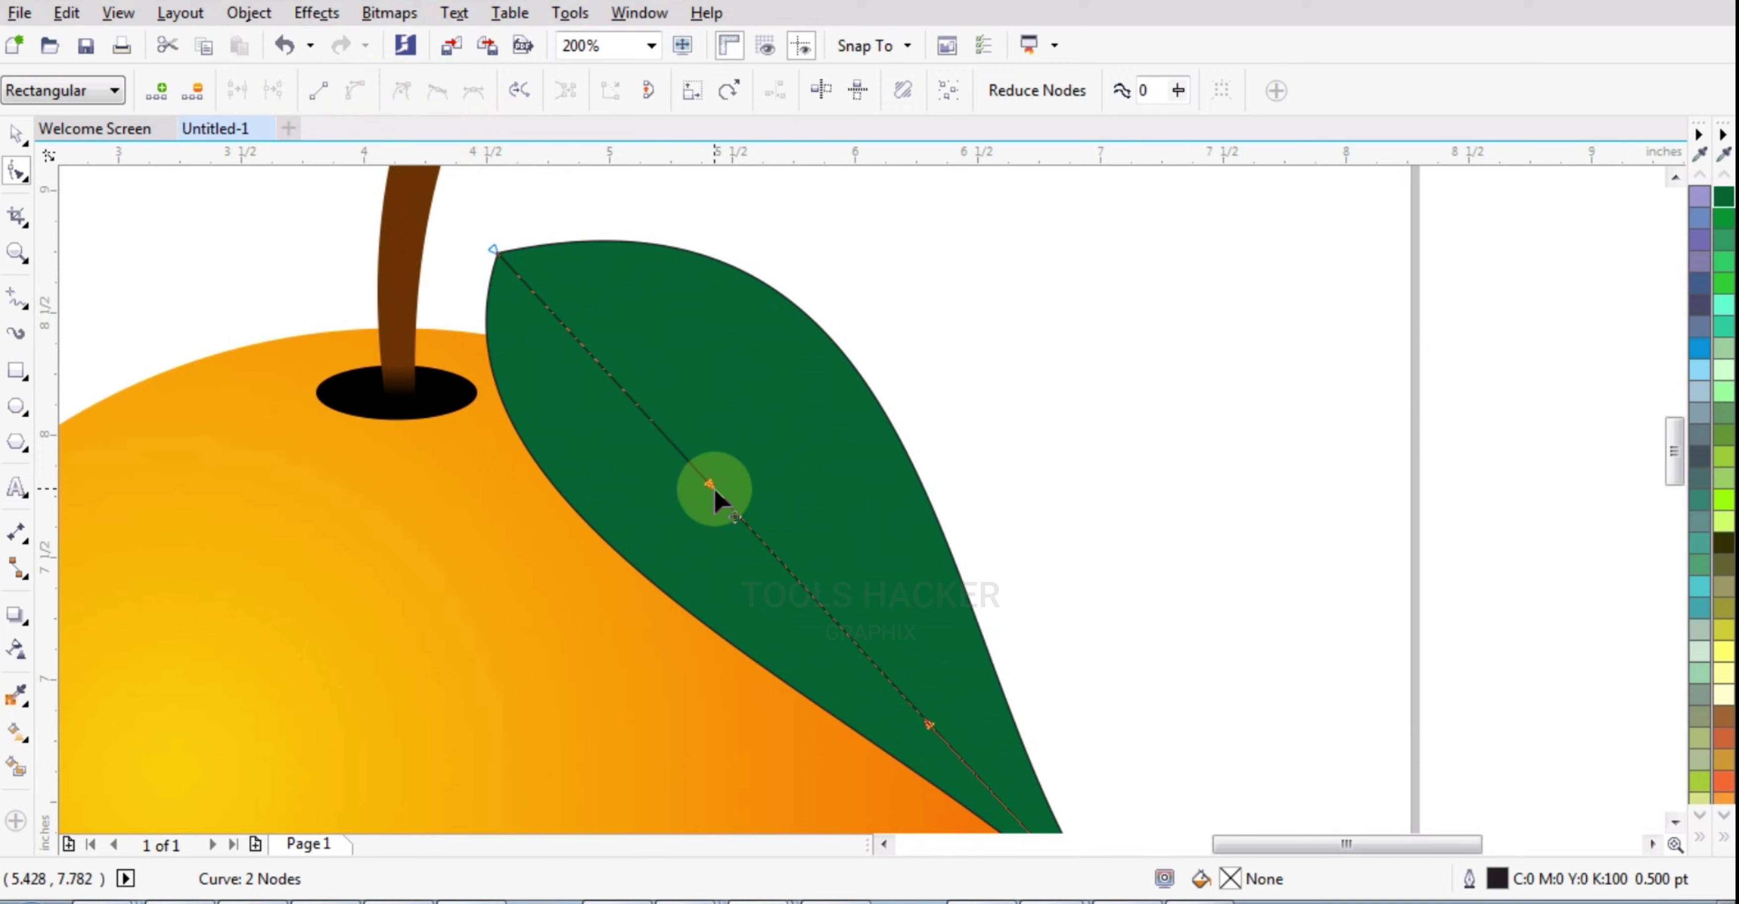
{"action": "left_click_drag", "start_coordinate": [710, 485], "coordinate": [769, 436]}
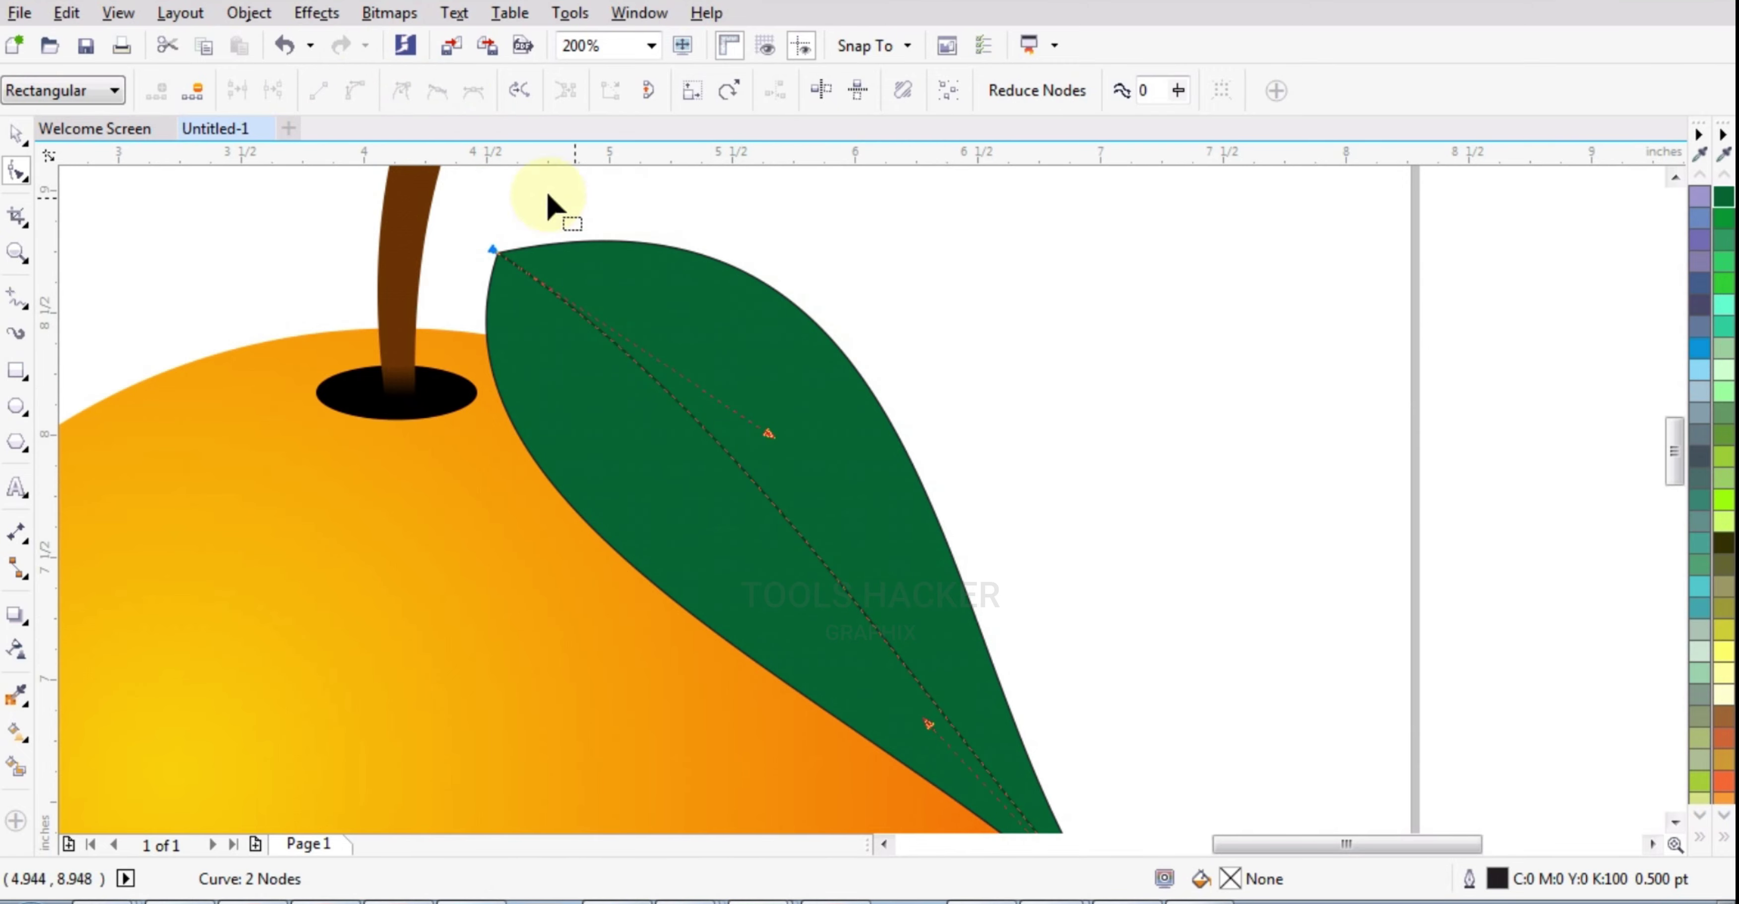
Trim the leaf with the midrib curve, then drag the leftover curve off the leaf and remove it.
{"action": "left_click", "coordinate": [15, 138]}
{"action": "left_click", "coordinate": [719, 303], "text": "shift"}
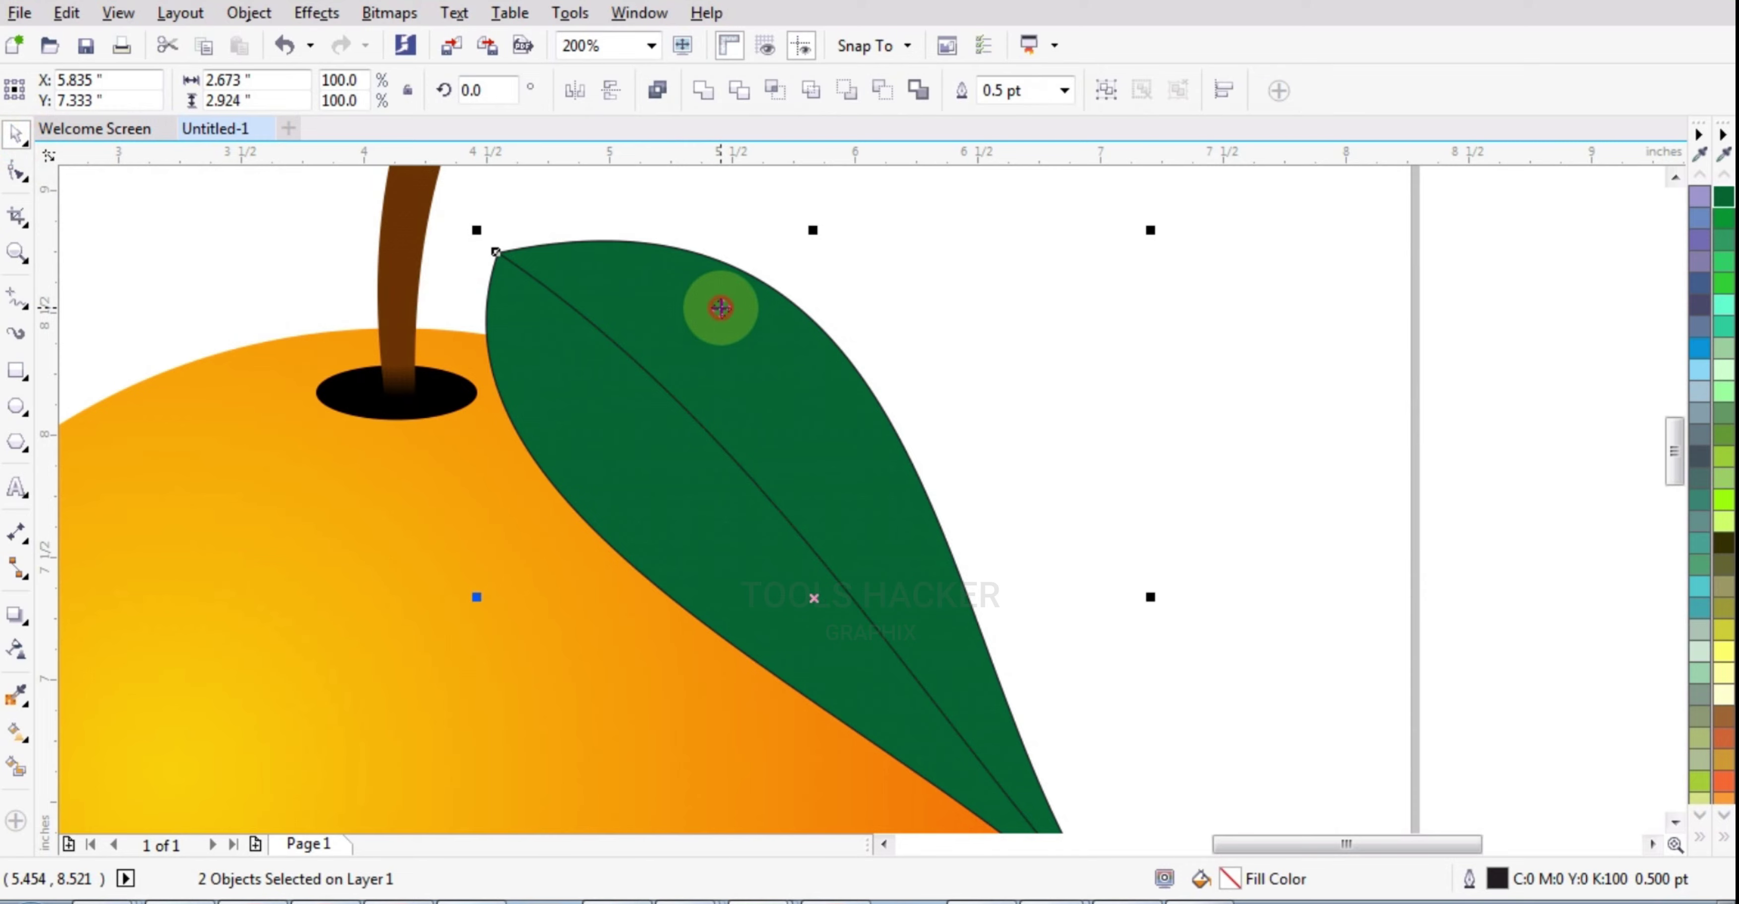
{"action": "left_click", "coordinate": [740, 92]}
{"action": "key", "text": "Escape"}
{"action": "left_click_drag", "start_coordinate": [539, 281], "coordinate": [711, 262]}
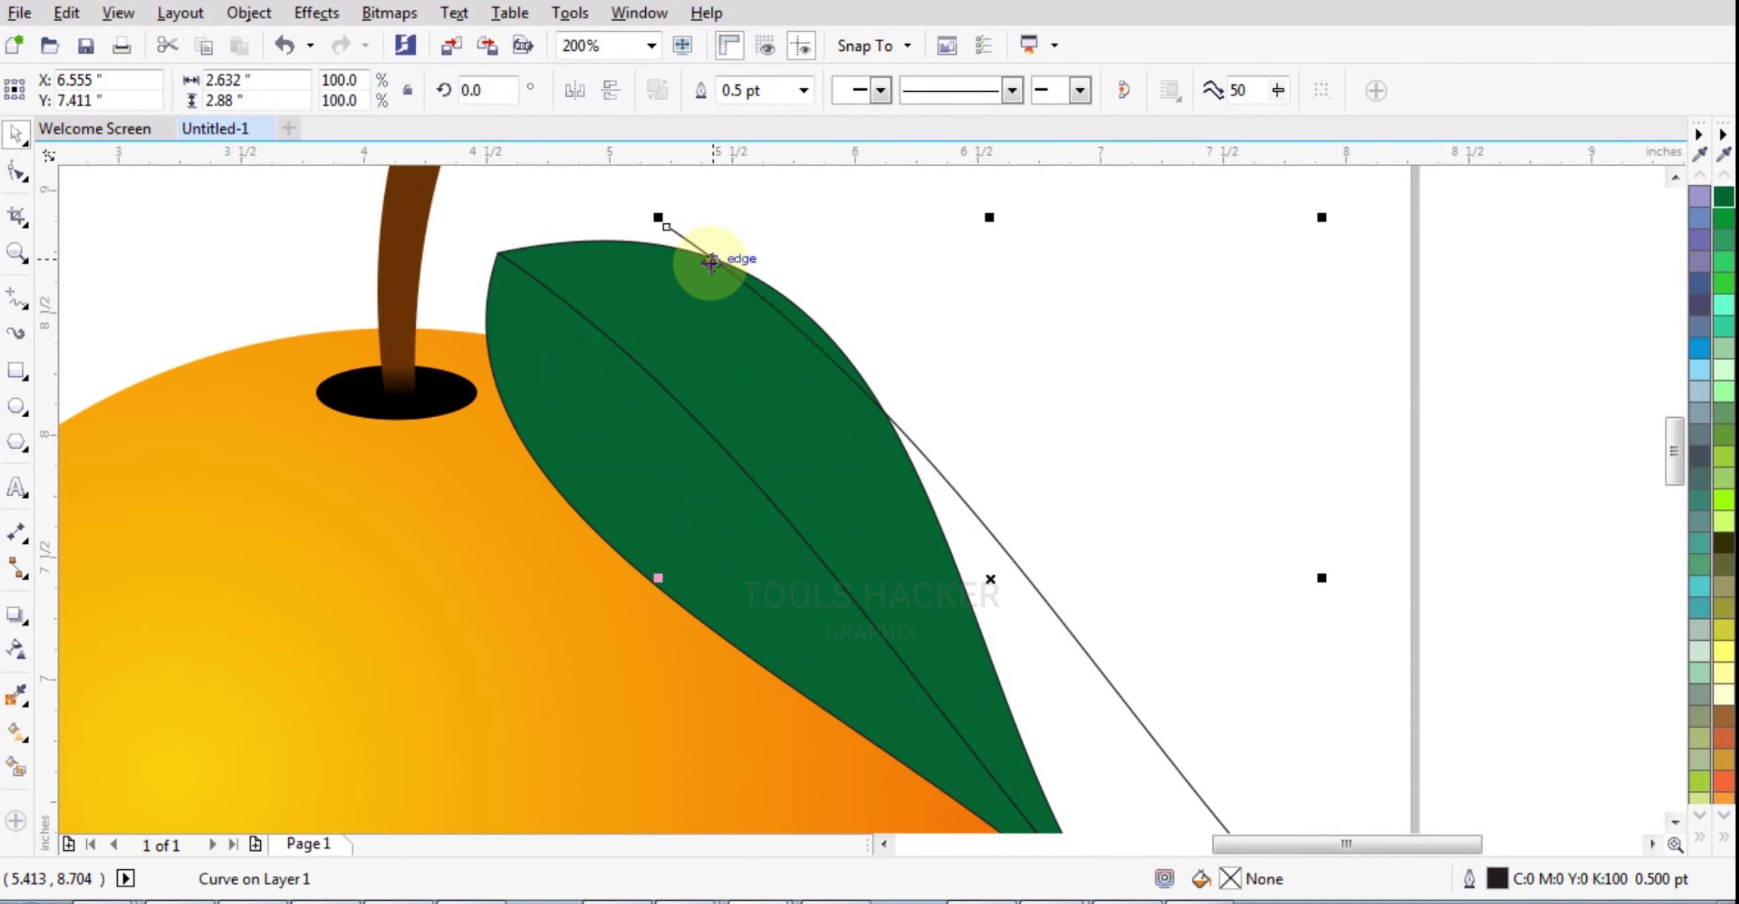
{"action": "key", "text": "Escape"}
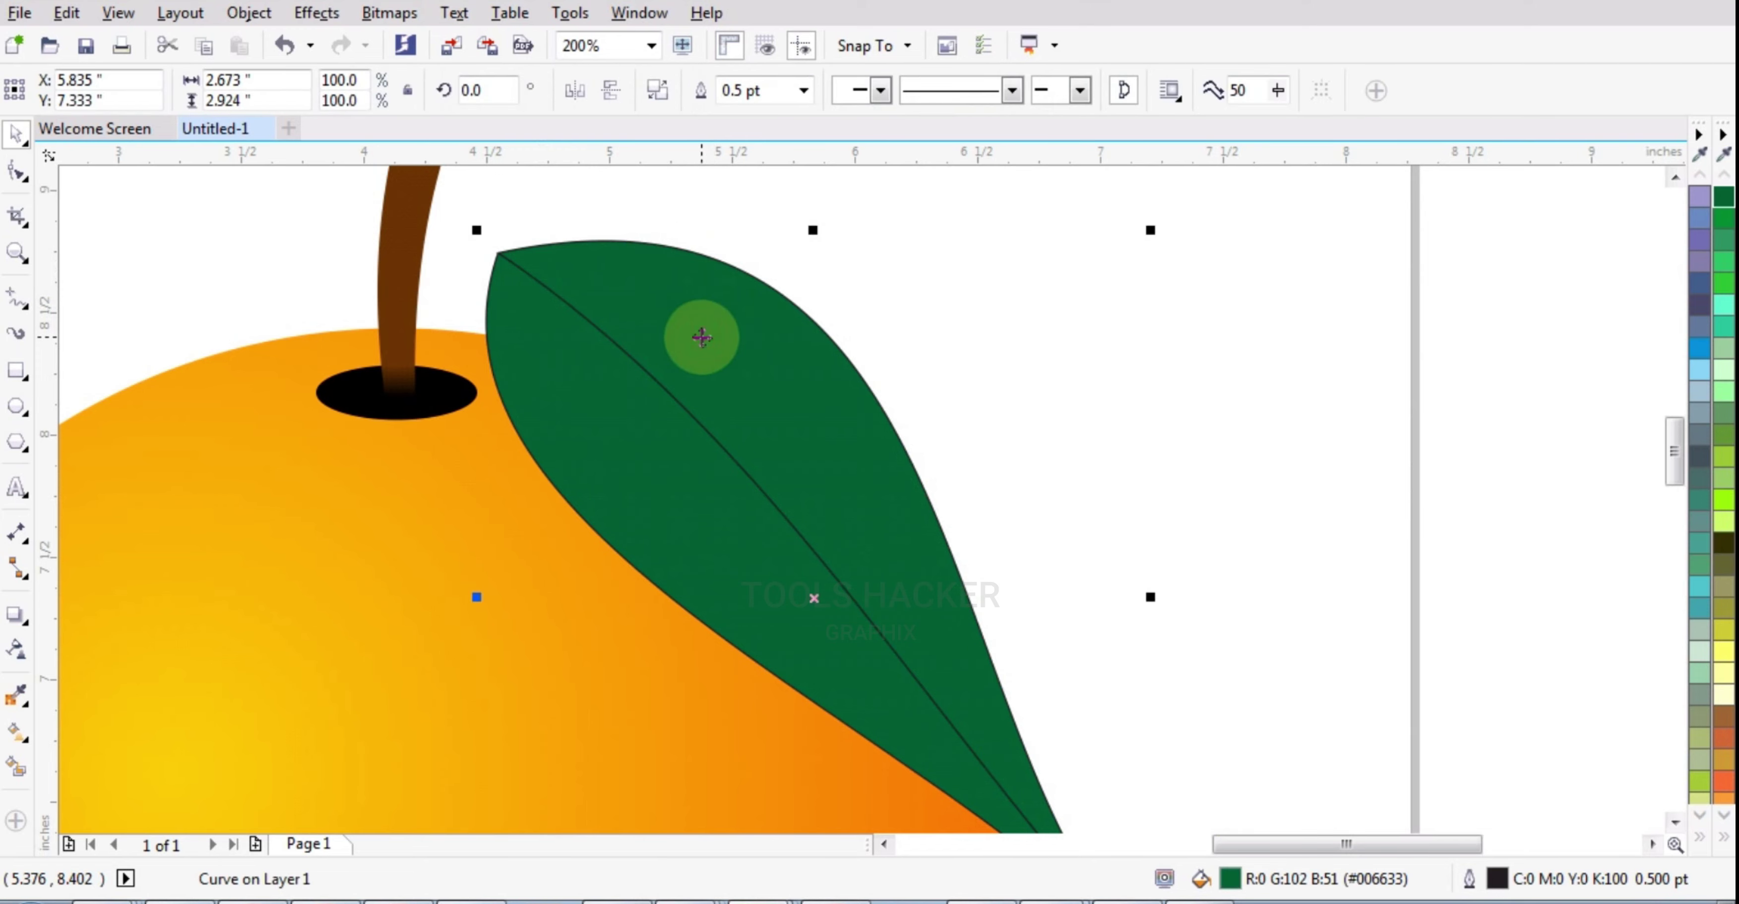
{"action": "left_click", "coordinate": [963, 377]}
{"action": "left_click", "coordinate": [749, 358]}
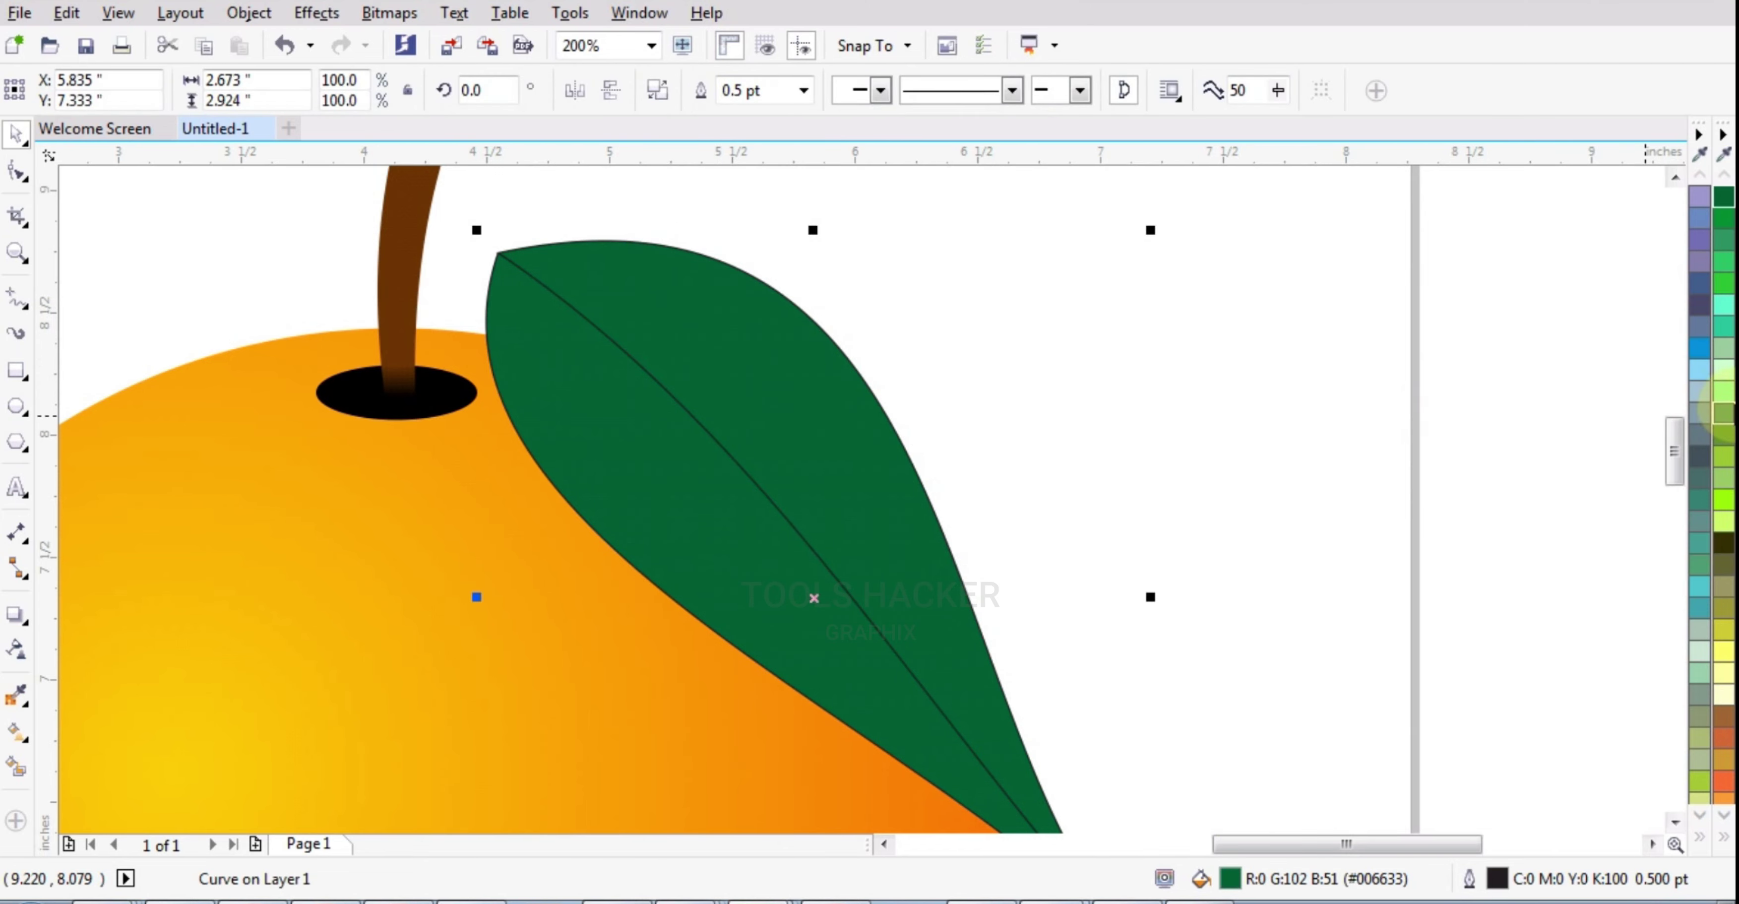
{"action": "left_click", "coordinate": [849, 575]}
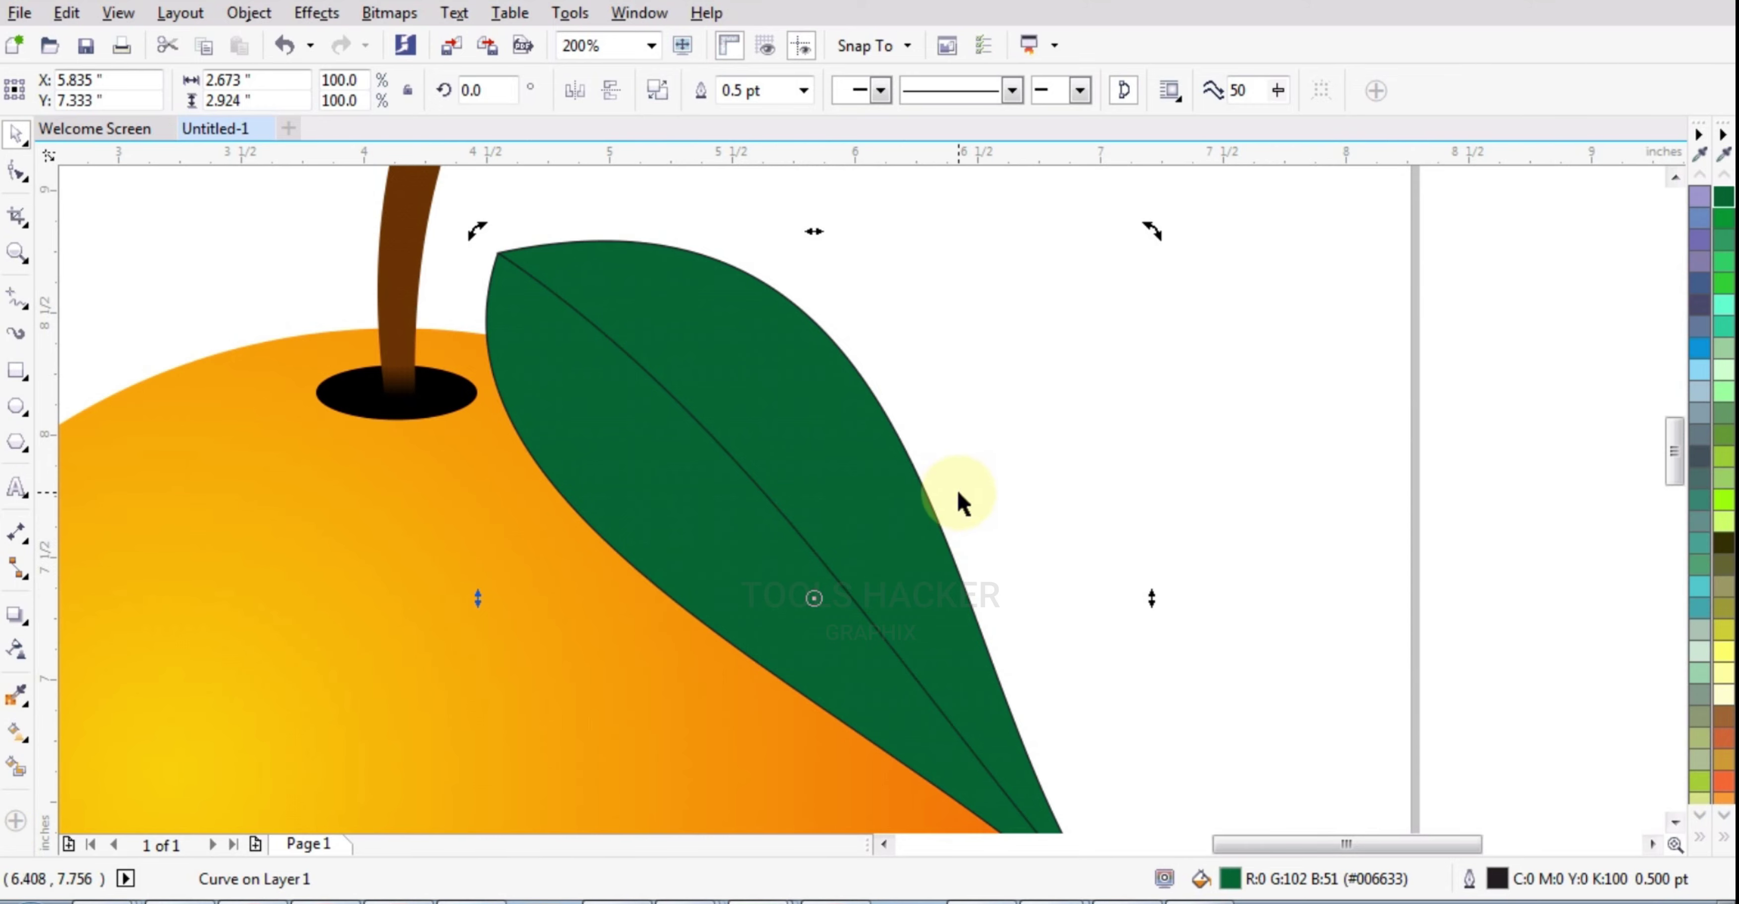
{"action": "left_click_drag", "start_coordinate": [838, 485], "coordinate": [866, 473]}
{"action": "key", "text": "ctrl+z"}
Break the trimmed leaf curve apart into two separate halves along the midrib and select the upper half.
{"action": "right_click", "coordinate": [847, 474]}
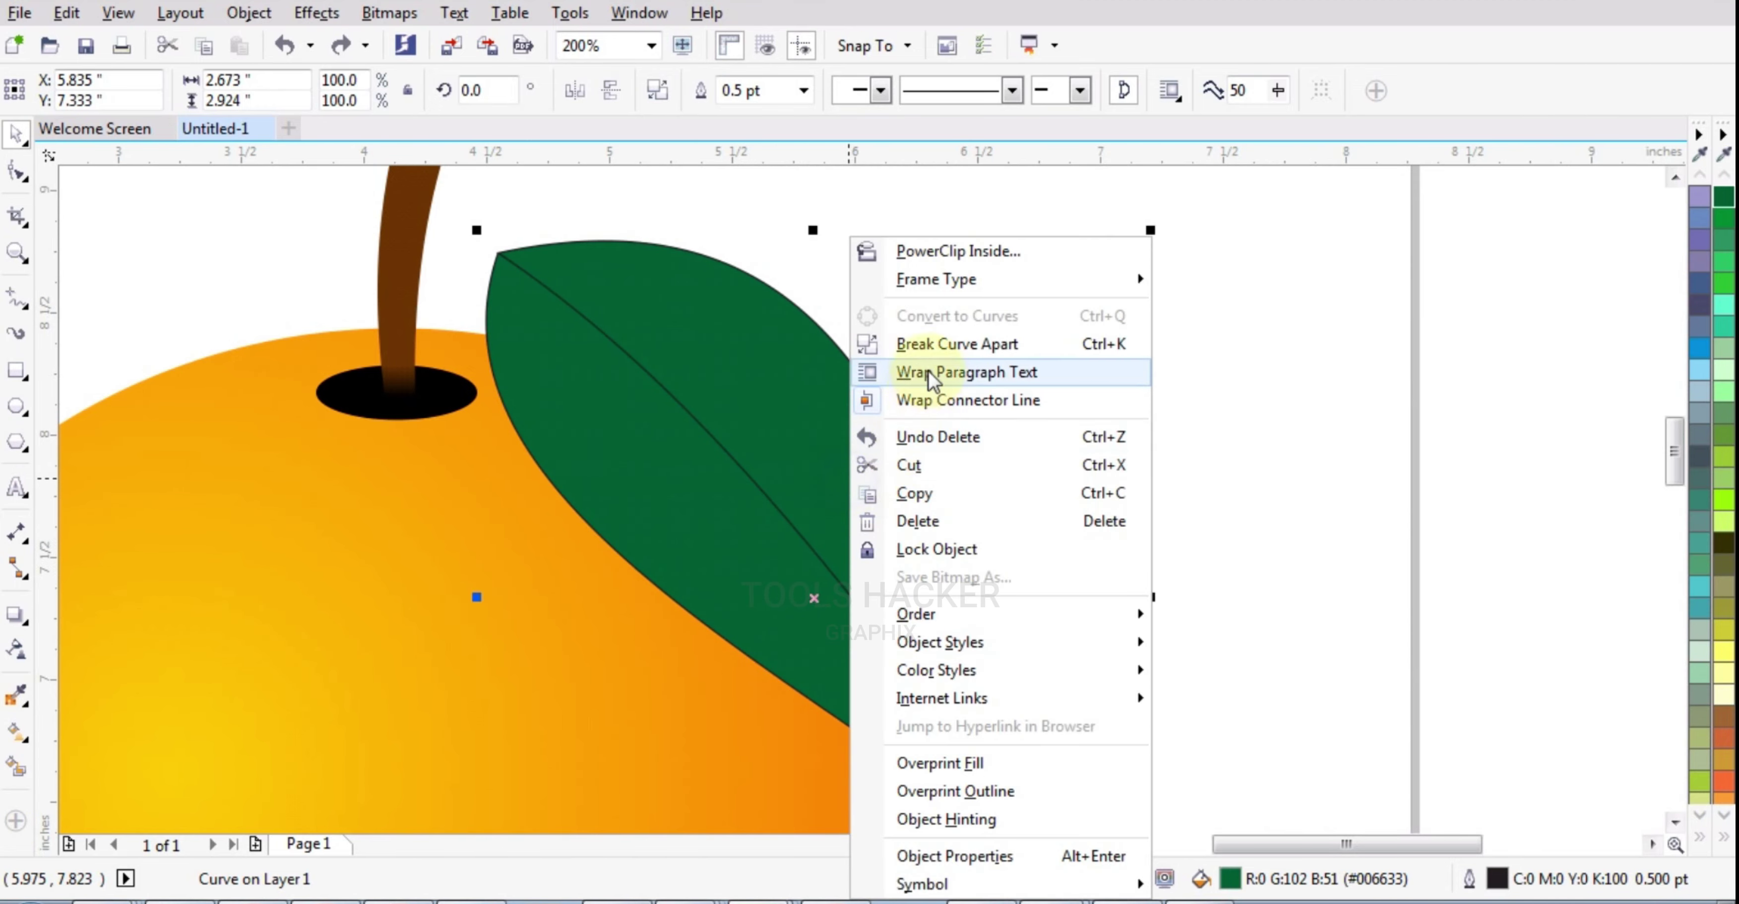
{"action": "left_click", "coordinate": [942, 348]}
{"action": "left_click", "coordinate": [1076, 408]}
{"action": "left_click", "coordinate": [885, 411]}
{"action": "scroll", "coordinate": [322, 452], "scroll_direction": "down", "scroll_amount": 2}
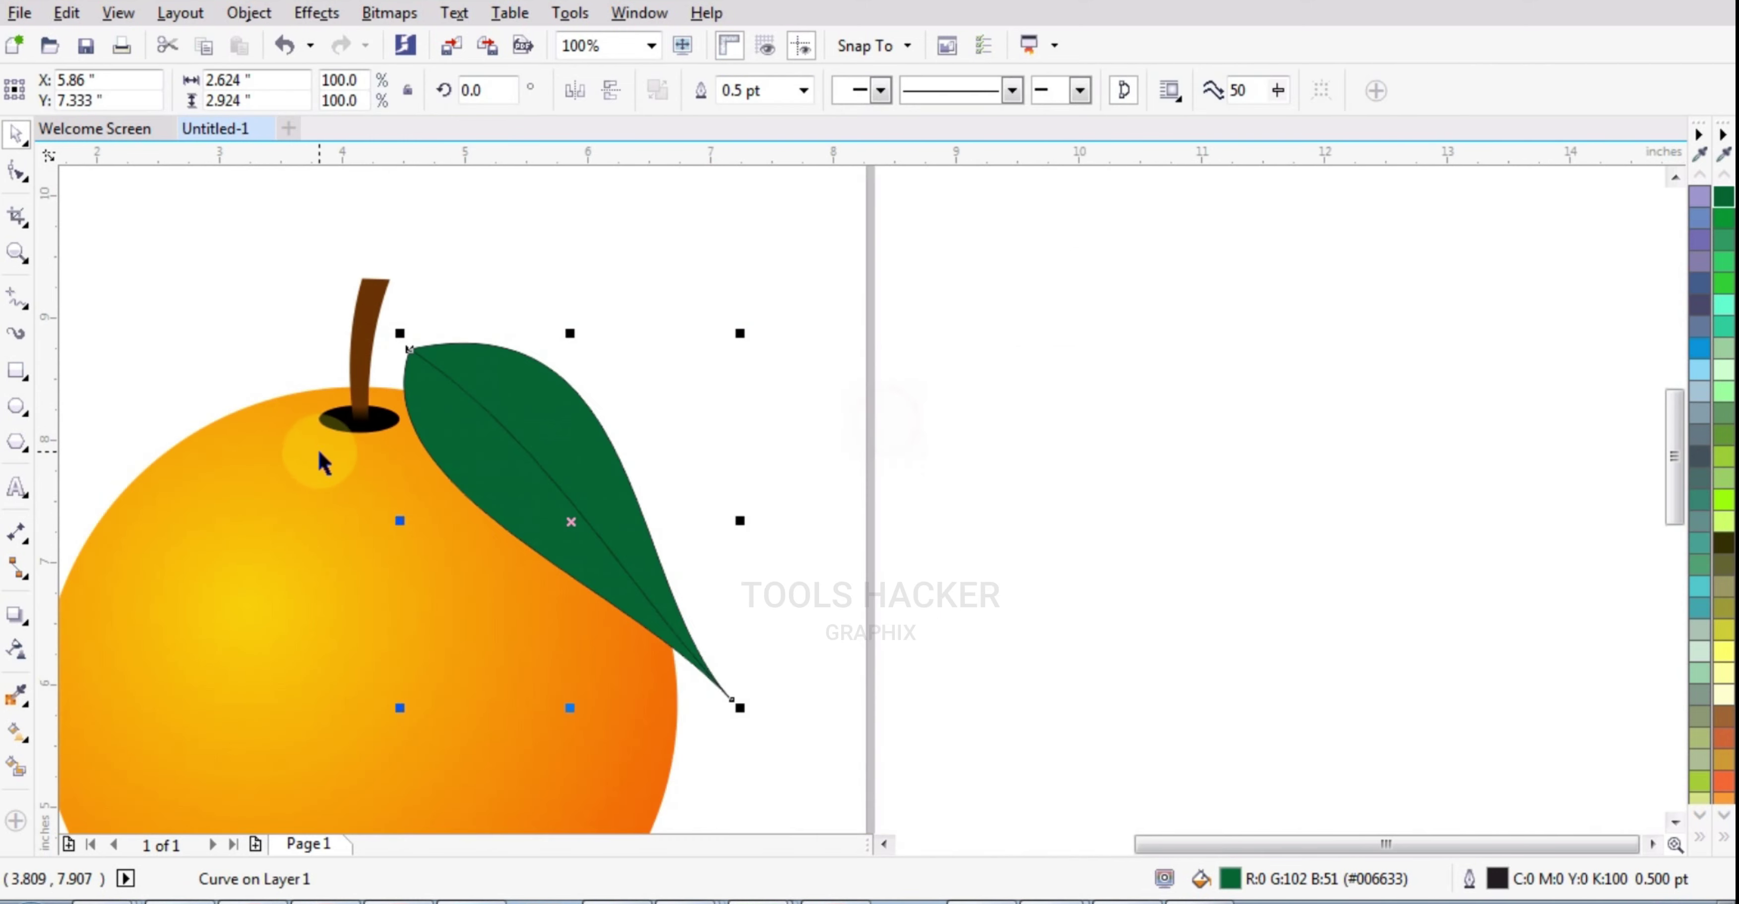
Apply linear fountain fills from dark green to brighter green along both leaf halves, running in opposite directions.
{"action": "left_click", "coordinate": [16, 731]}
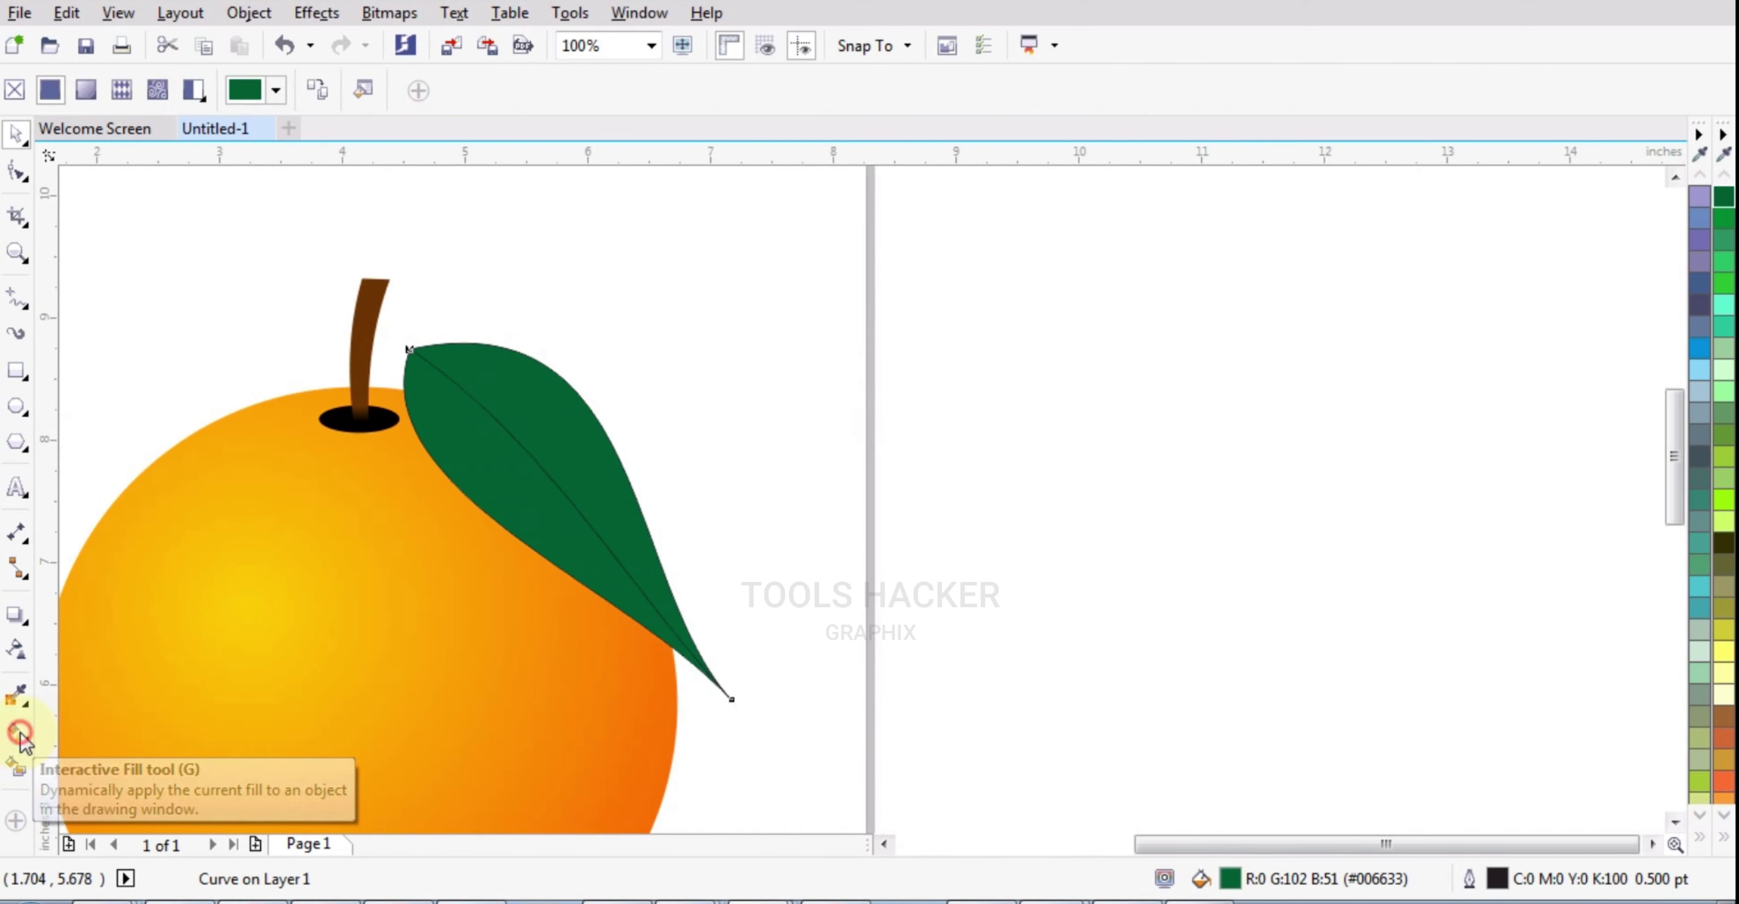
{"action": "left_click_drag", "start_coordinate": [445, 352], "coordinate": [680, 617]}
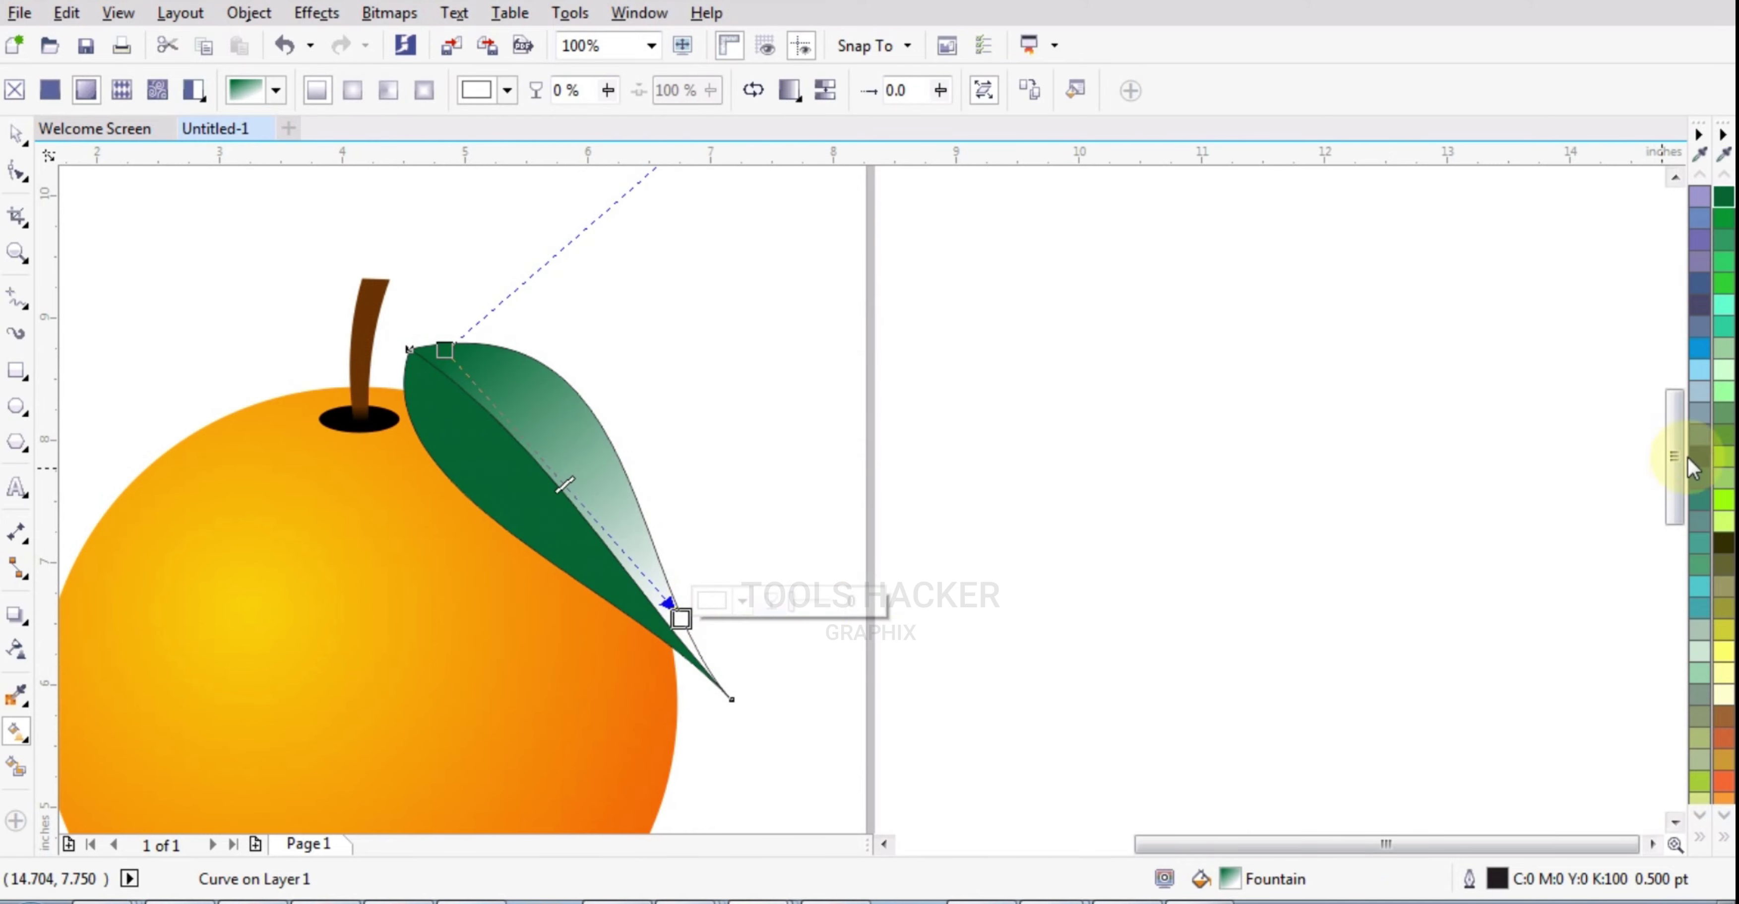
{"action": "left_click", "coordinate": [1724, 219]}
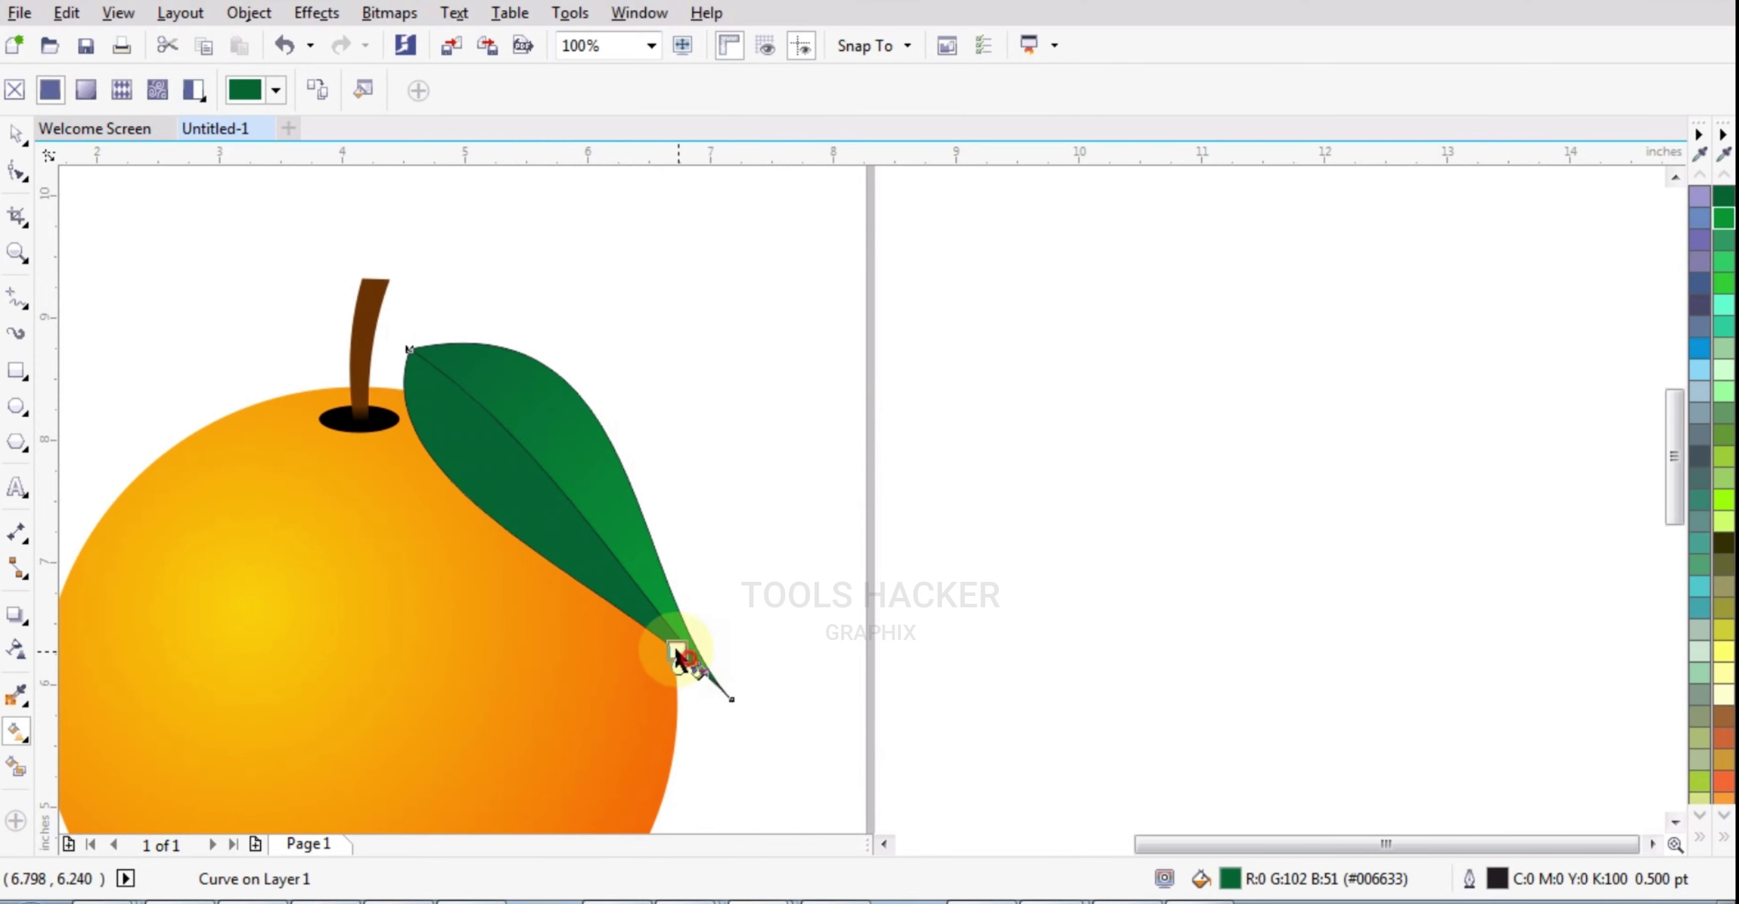
{"action": "left_click_drag", "start_coordinate": [678, 652], "coordinate": [432, 364]}
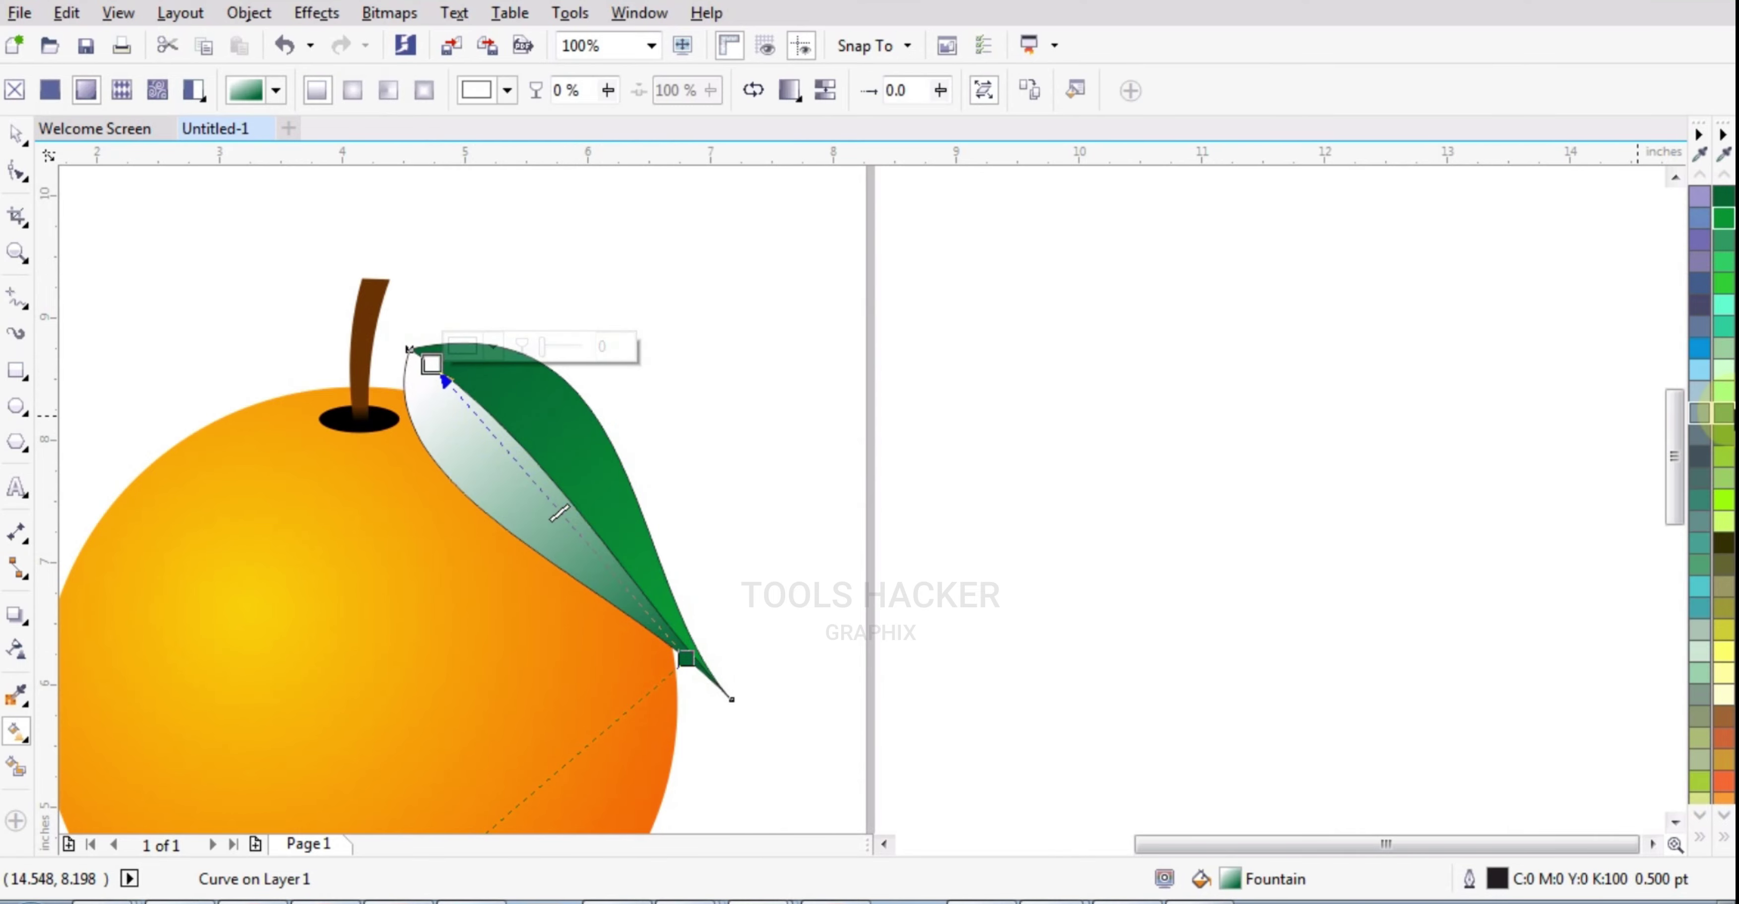
{"action": "left_click", "coordinate": [1723, 220]}
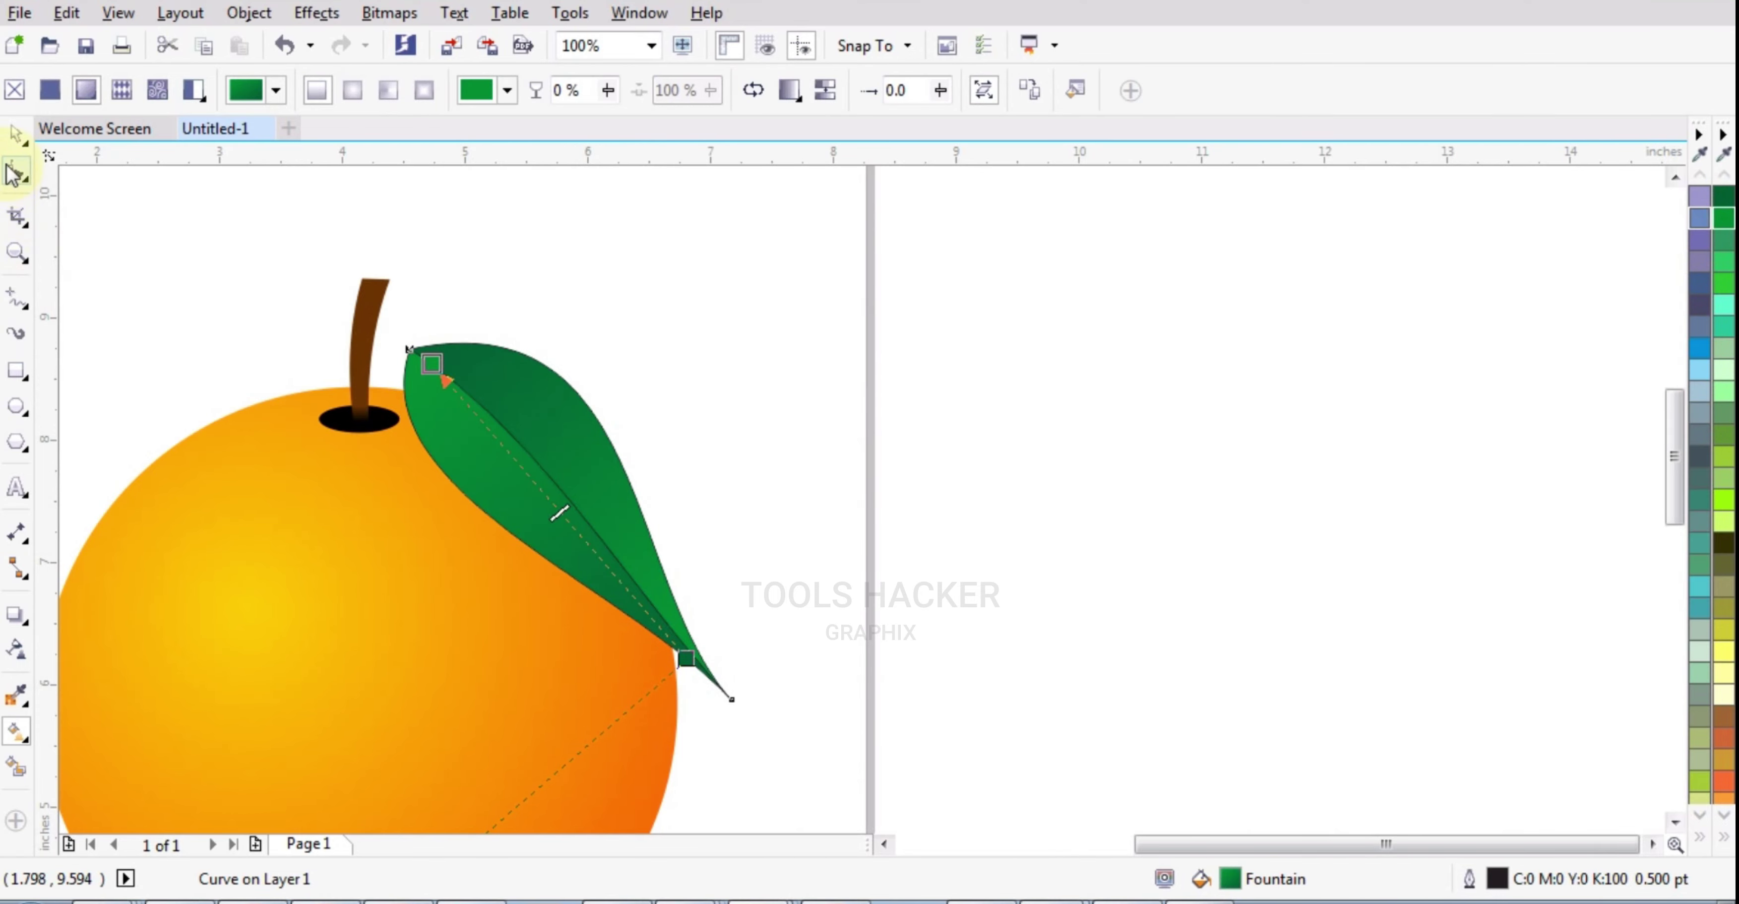
Remove the outline from both leaf halves.
{"action": "left_click", "coordinate": [15, 135]}
{"action": "left_click", "coordinate": [669, 331]}
{"action": "left_click", "coordinate": [566, 401]}
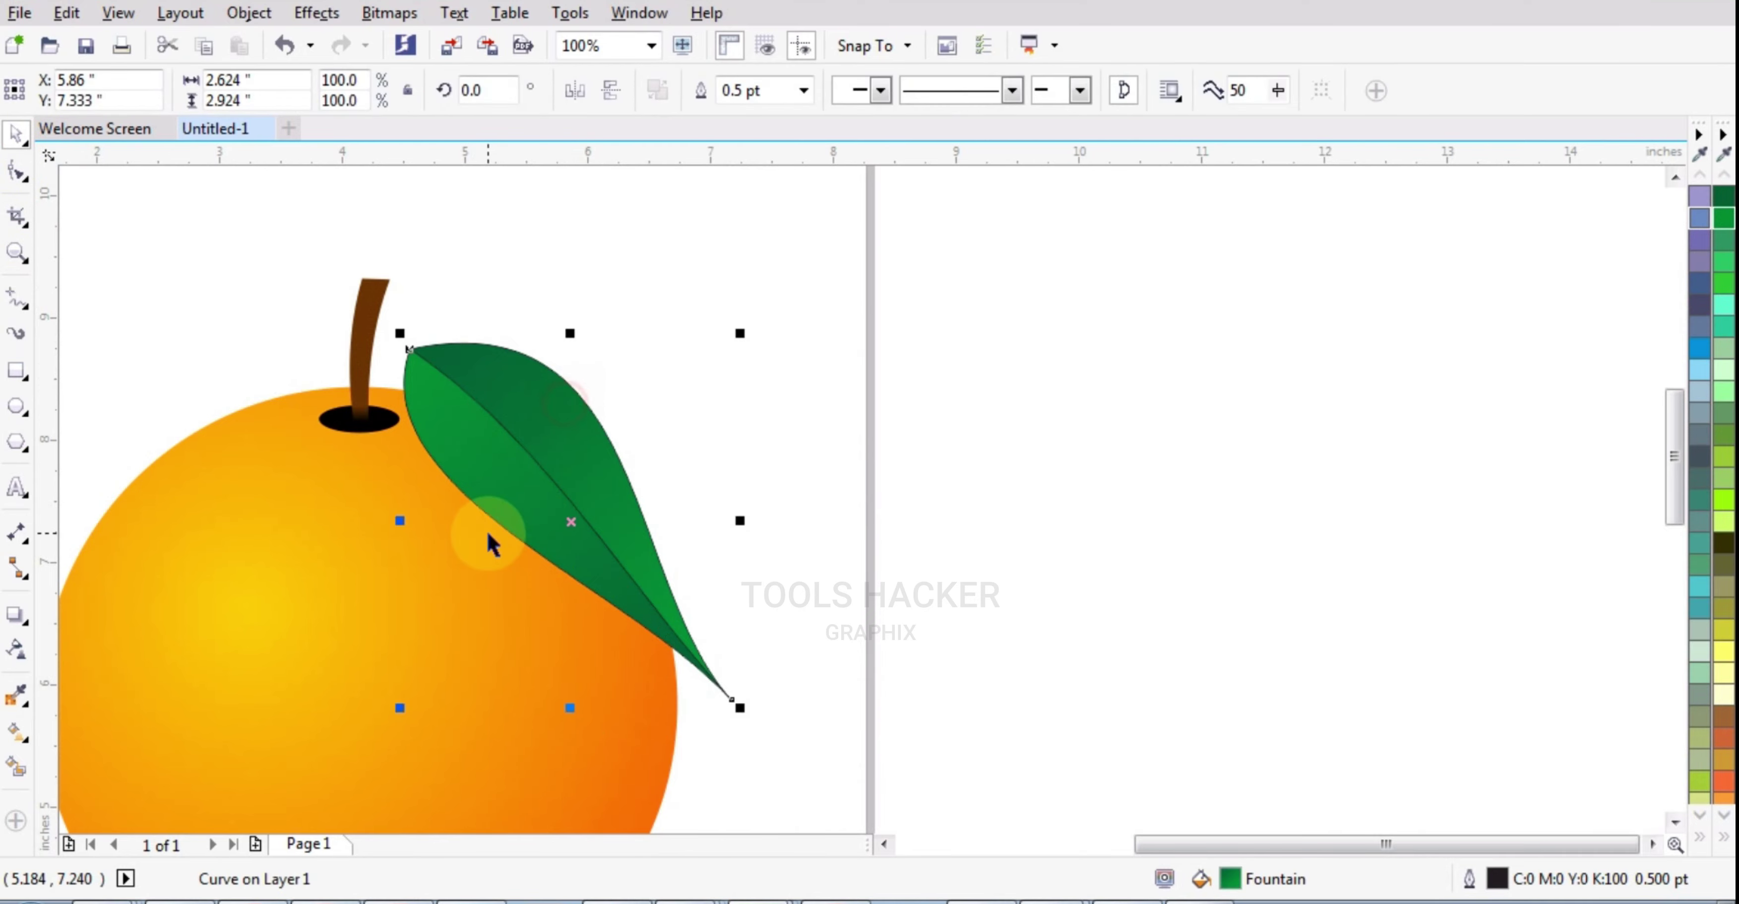
{"action": "left_click", "coordinate": [527, 512], "text": "shift"}
{"action": "left_click", "coordinate": [1702, 839]}
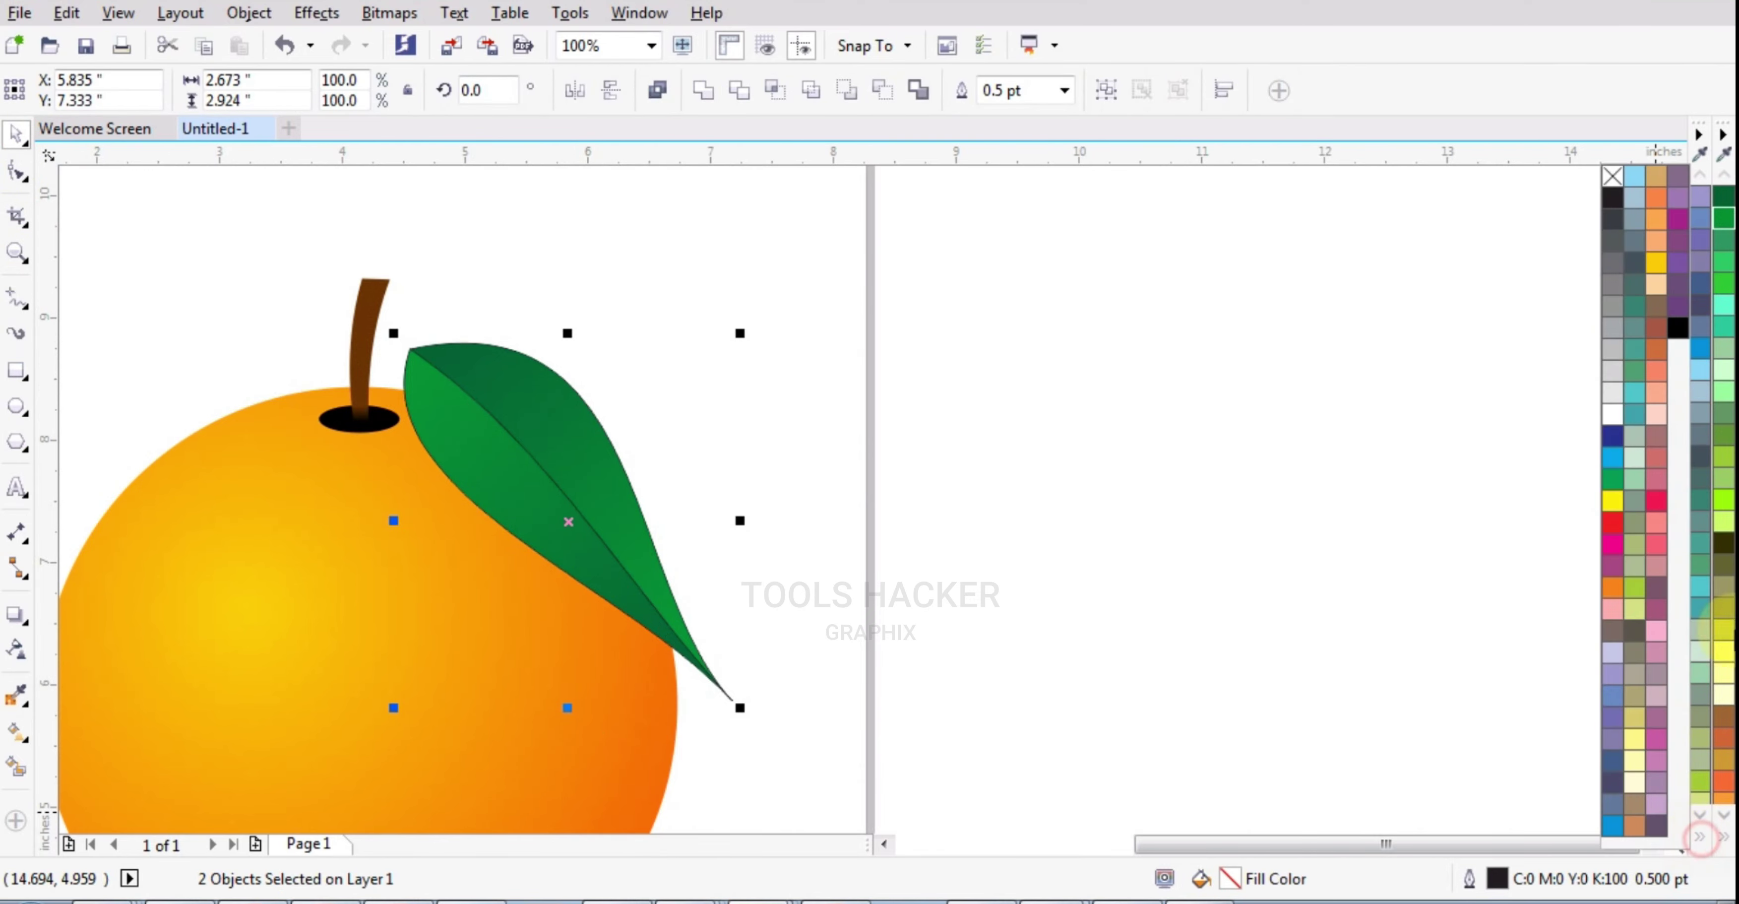
{"action": "right_click", "coordinate": [1612, 183]}
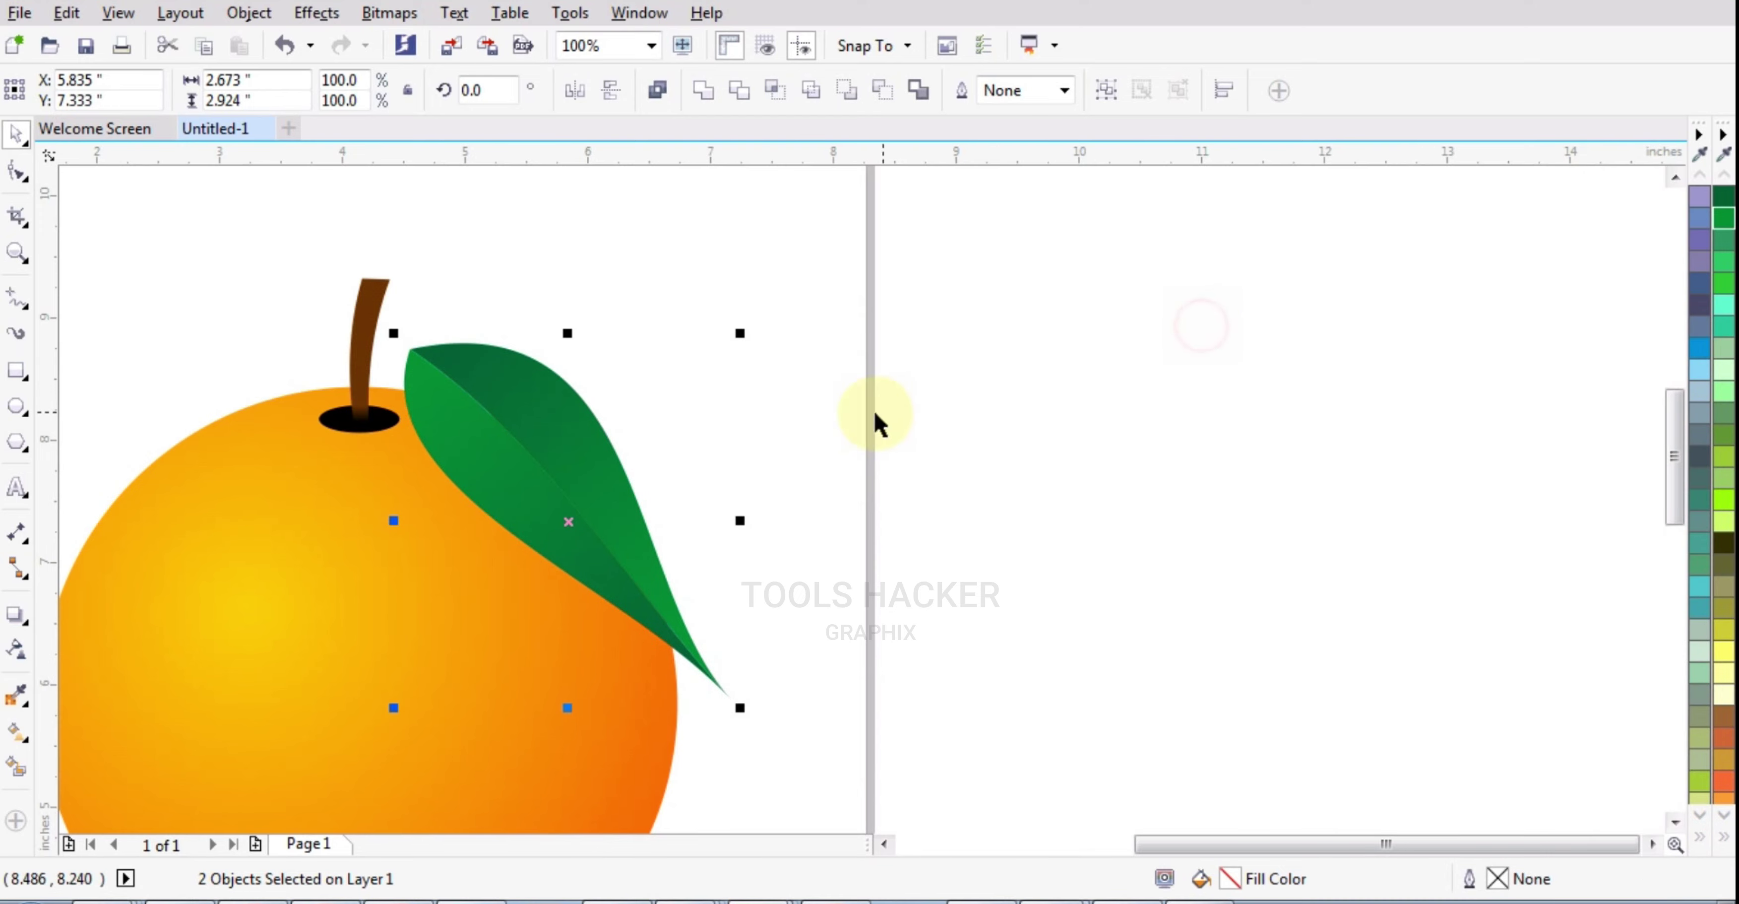
{"action": "left_click", "coordinate": [739, 418]}
{"action": "scroll", "coordinate": [578, 420], "scroll_direction": "up", "scroll_amount": 2}
{"action": "scroll", "coordinate": [515, 418], "scroll_direction": "down", "scroll_amount": 3}
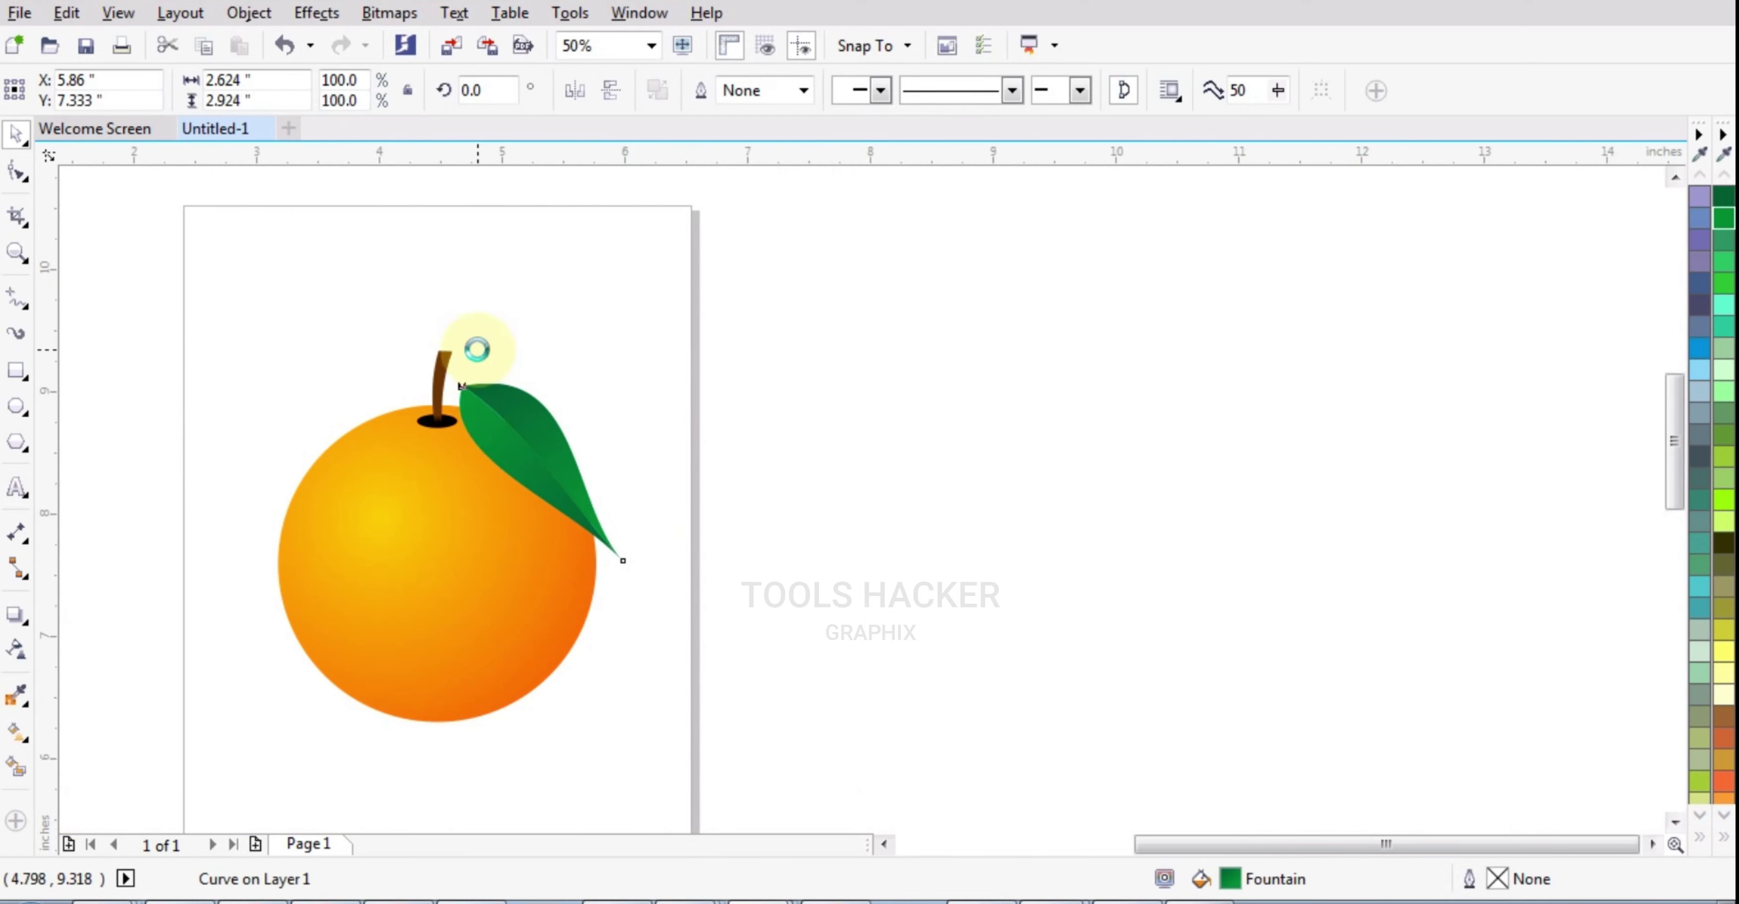
Duplicate the brown stem and place the copy behind the leaf's upper edge, right of the original stem.
{"action": "scroll", "coordinate": [473, 351], "scroll_direction": "up", "scroll_amount": 3}
{"action": "left_click", "coordinate": [355, 405]}
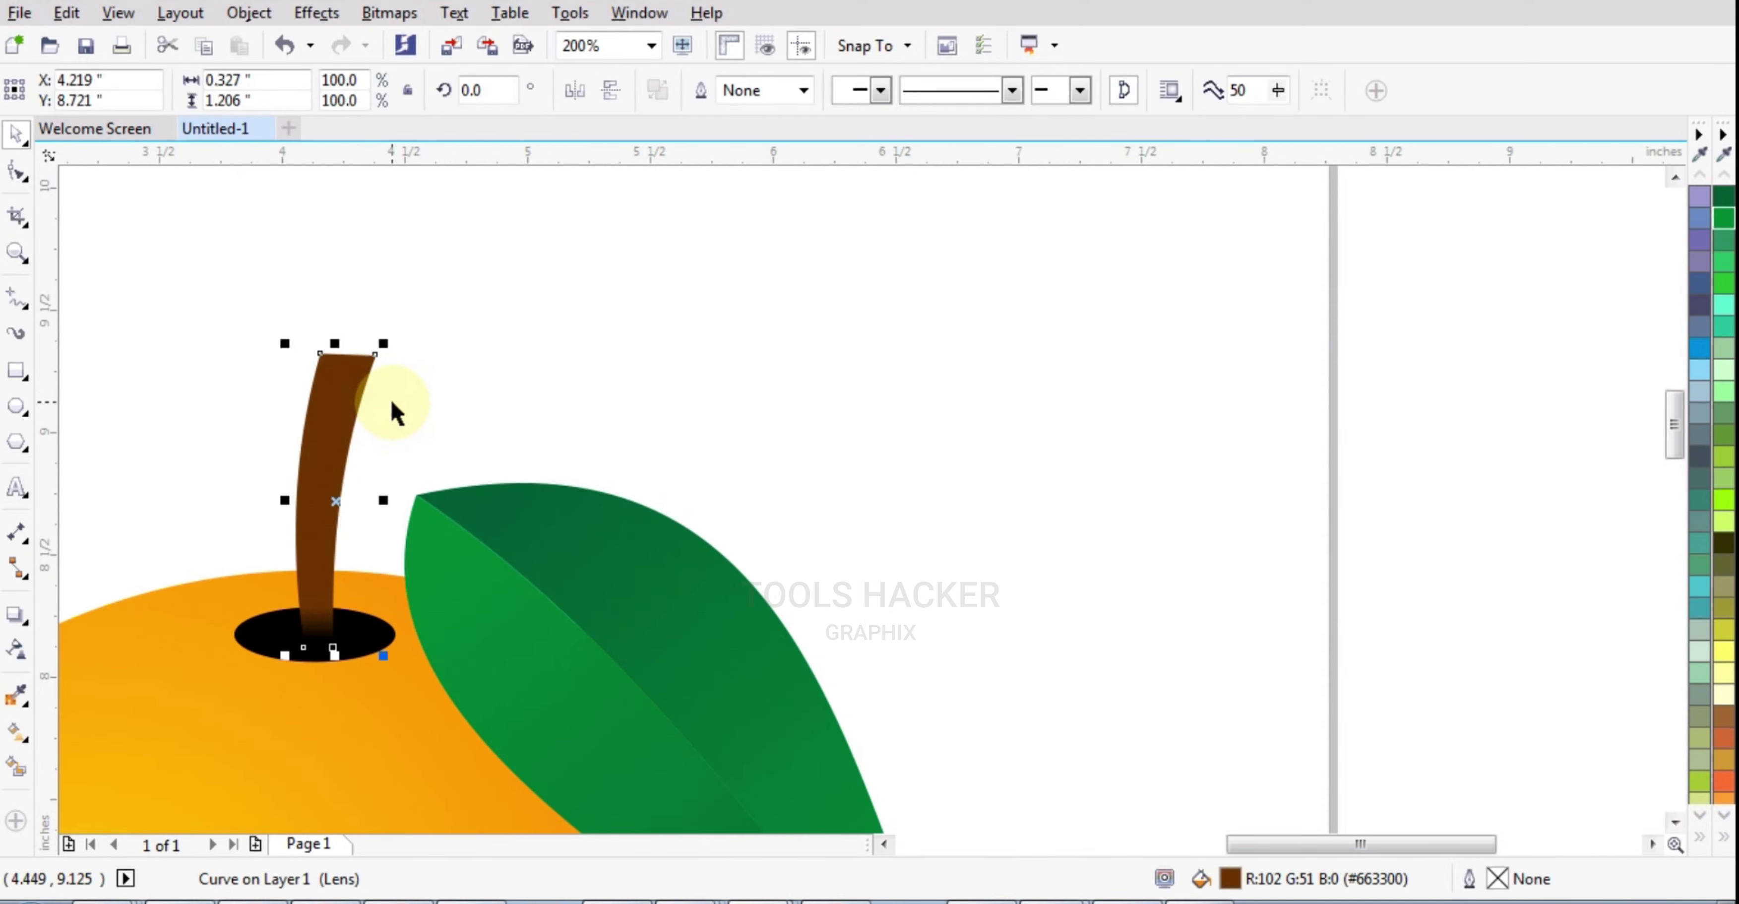
{"action": "left_click_drag", "start_coordinate": [334, 471], "coordinate": [602, 369]}
{"action": "left_click", "coordinate": [601, 369]}
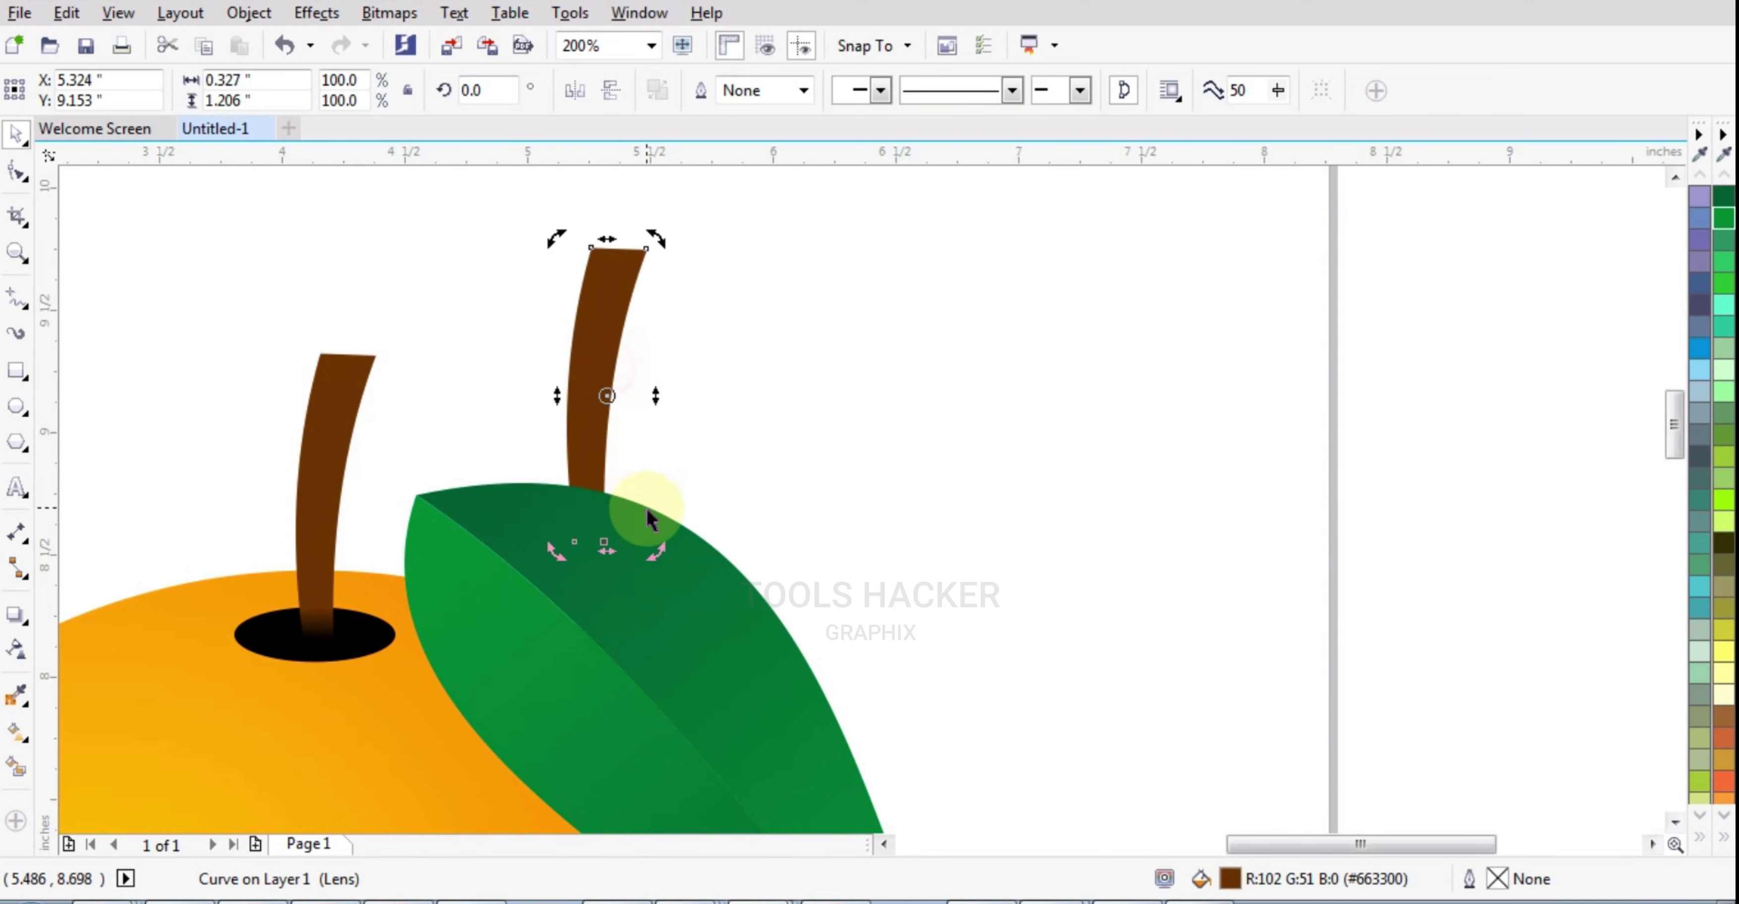
Shrink the stem copy to about 33%, rotate it and mirror it vertically in the gap between stem and leaf.
{"action": "left_click_drag", "start_coordinate": [653, 551], "coordinate": [617, 458]}
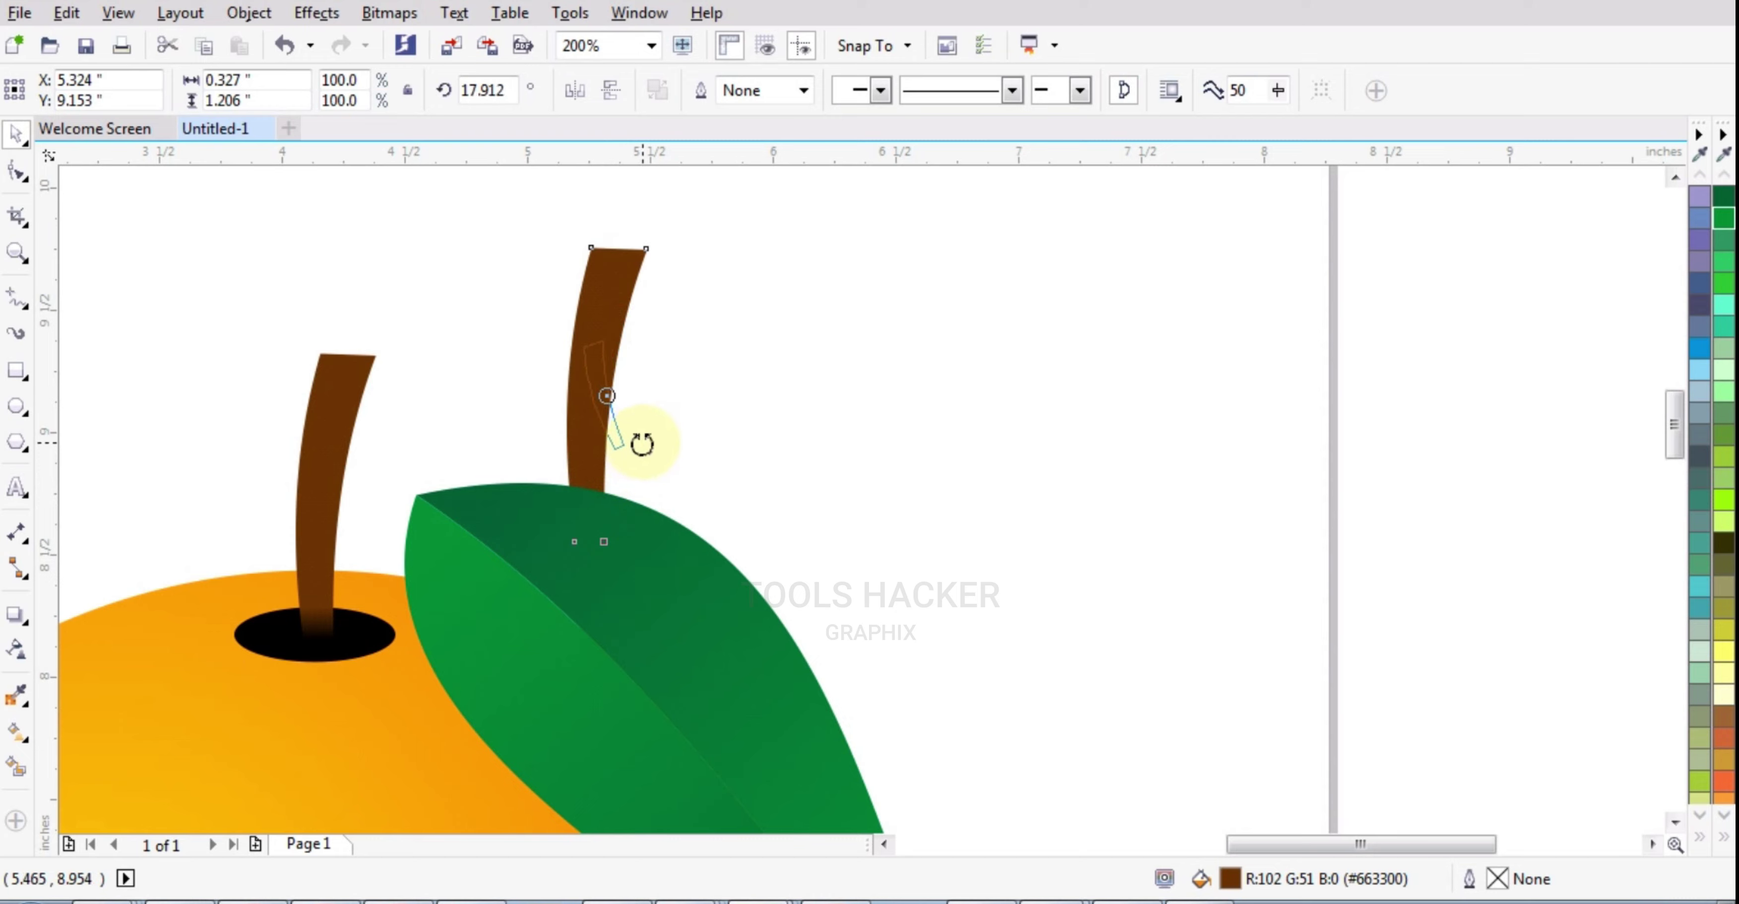
{"action": "left_click", "coordinate": [690, 388]}
{"action": "left_click_drag", "start_coordinate": [658, 417], "coordinate": [417, 495]}
{"action": "left_click", "coordinate": [611, 89]}
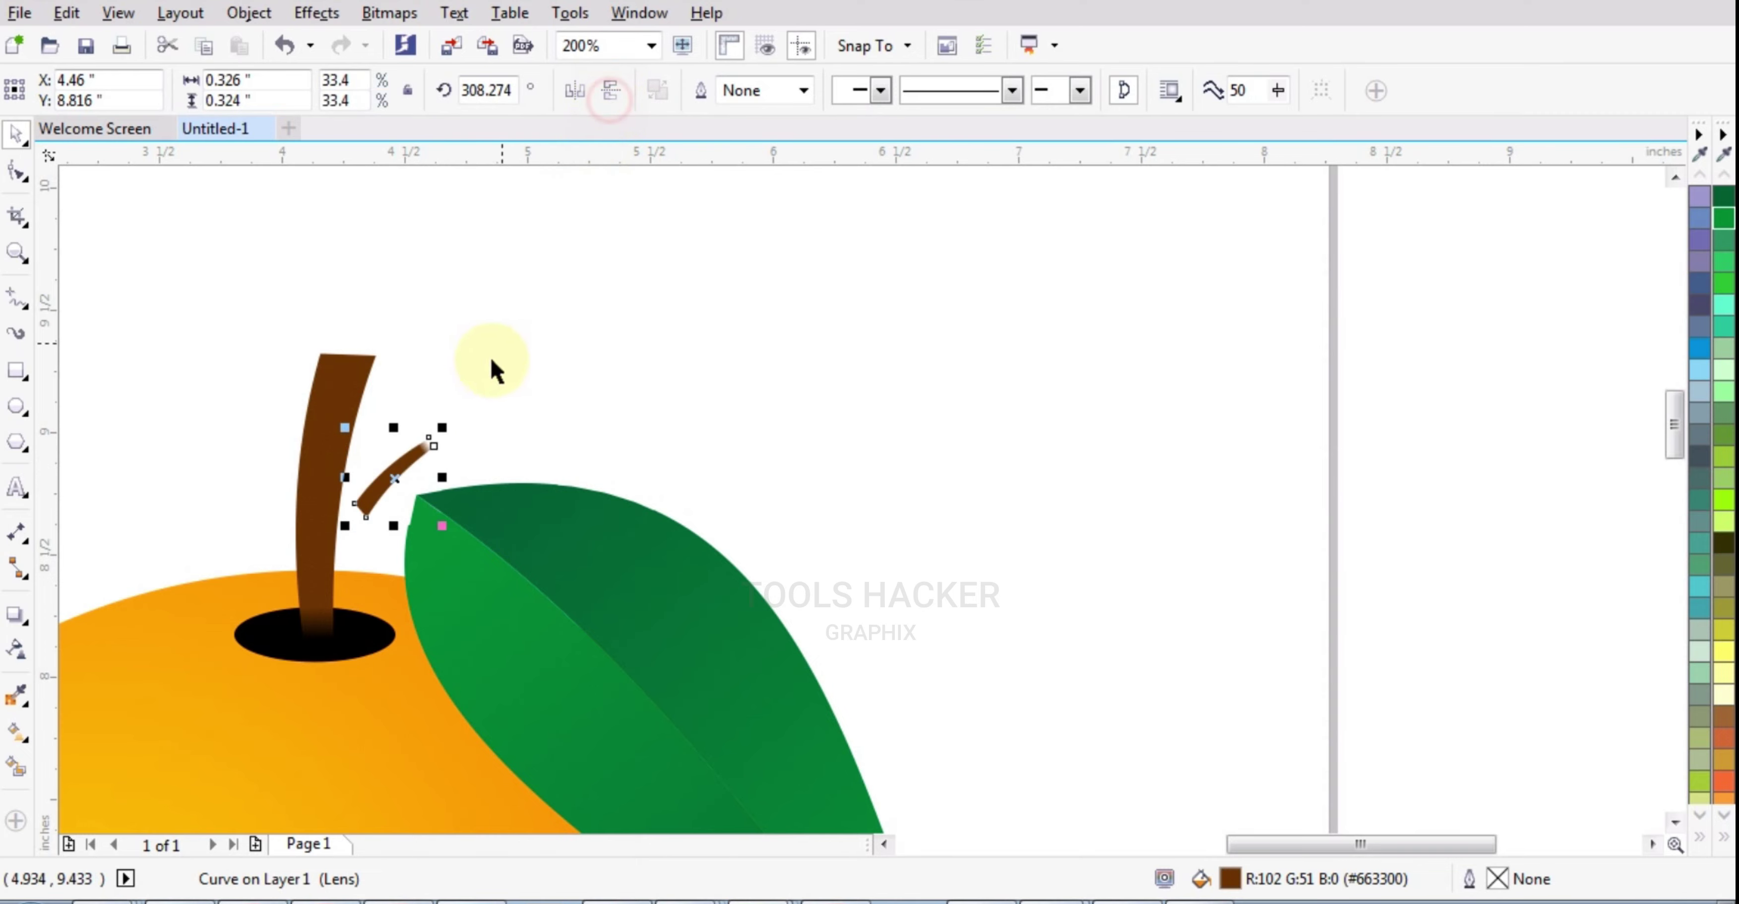
Rotate the small twig to about 237° and position it so it joins the stem to the leaf's upper tip.
{"action": "scroll", "coordinate": [408, 493], "scroll_direction": "up", "scroll_amount": 1}
{"action": "left_click", "coordinate": [391, 438]}
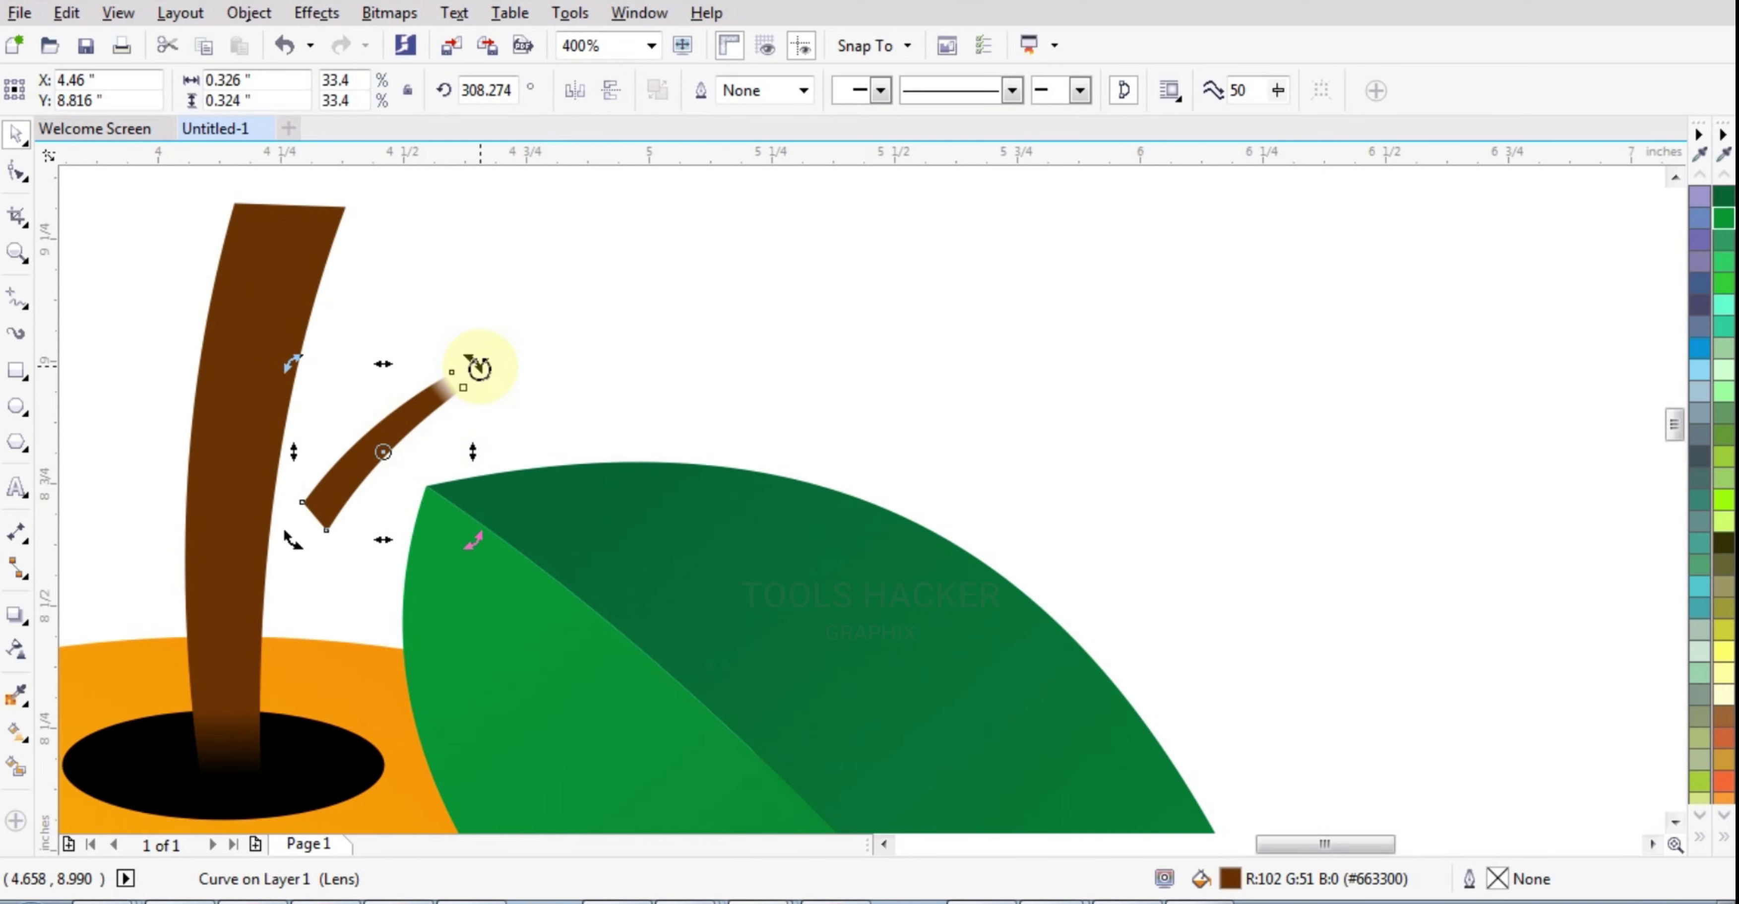
{"action": "left_click_drag", "start_coordinate": [473, 362], "coordinate": [470, 498]}
{"action": "left_click", "coordinate": [419, 435]}
{"action": "left_click", "coordinate": [407, 466]}
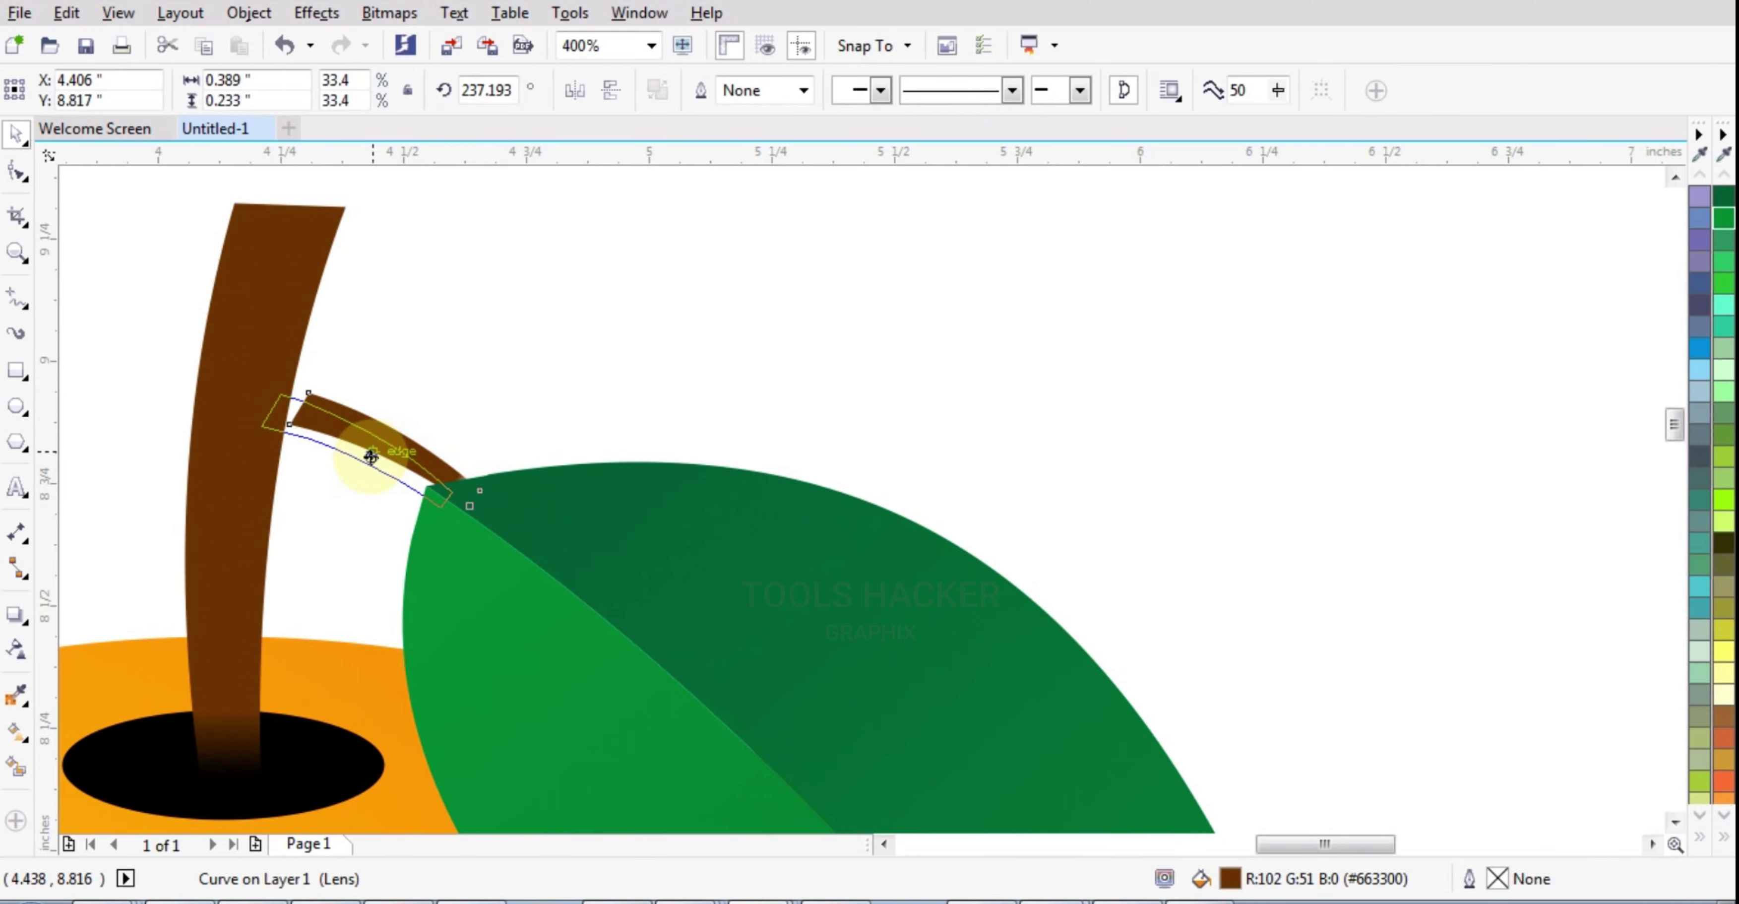
{"action": "left_click_drag", "start_coordinate": [370, 457], "coordinate": [370, 458]}
{"action": "scroll", "coordinate": [370, 457], "scroll_direction": "down", "scroll_amount": 5}
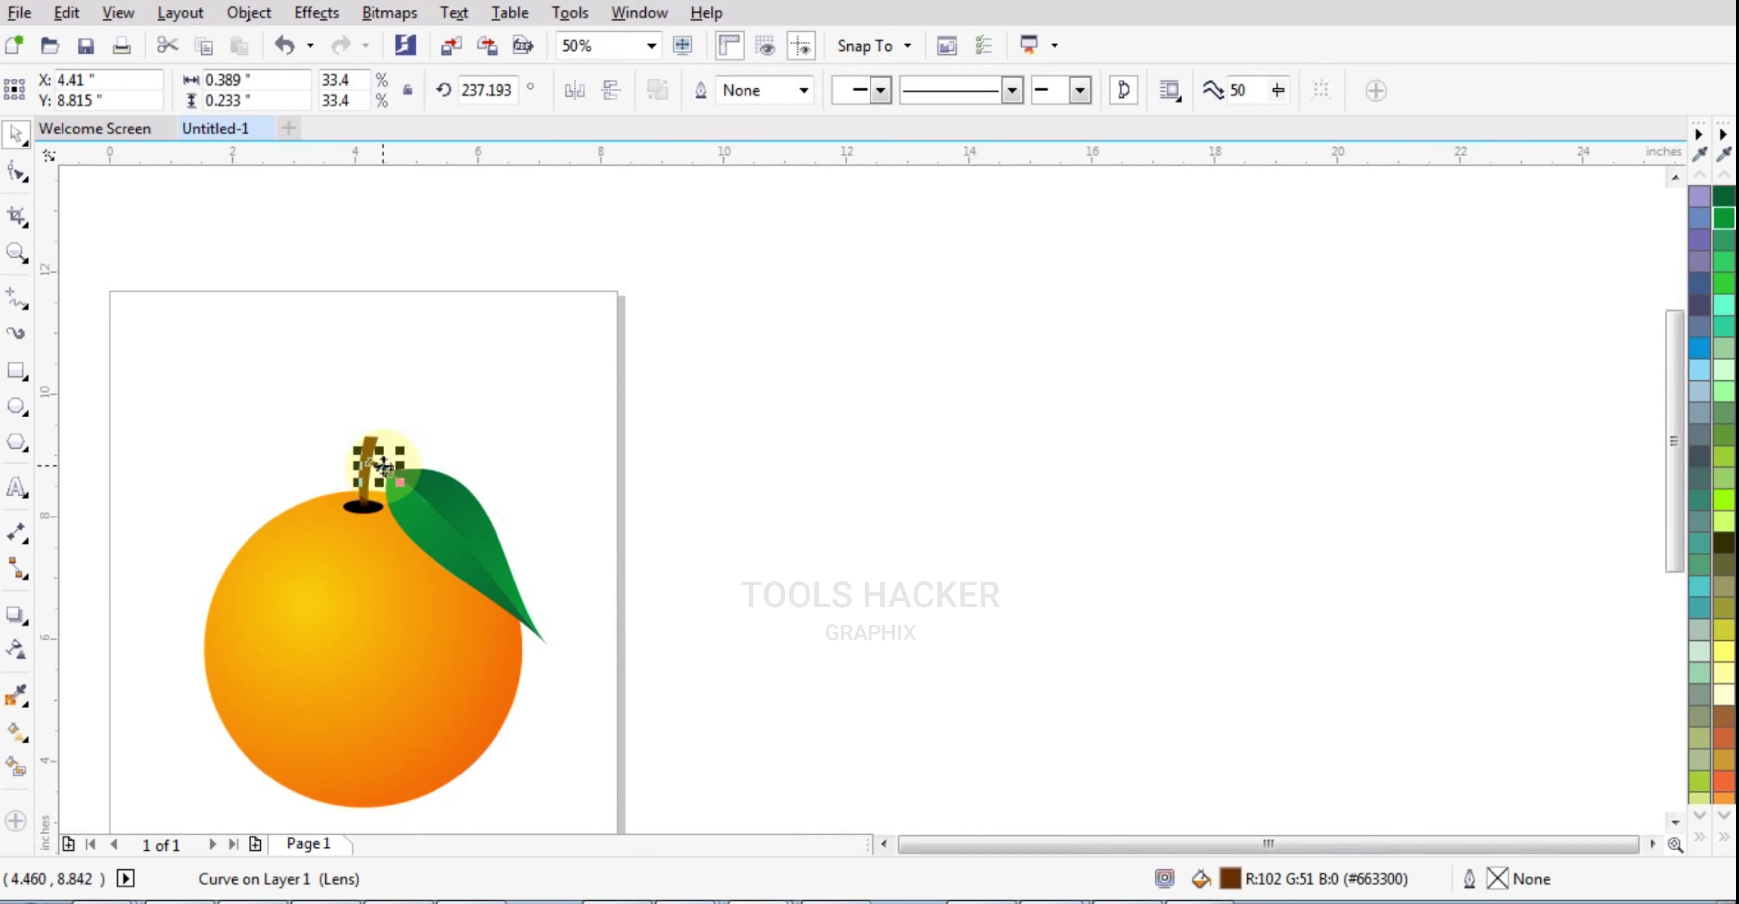
{"action": "scroll", "coordinate": [383, 467], "scroll_direction": "up", "scroll_amount": 5}
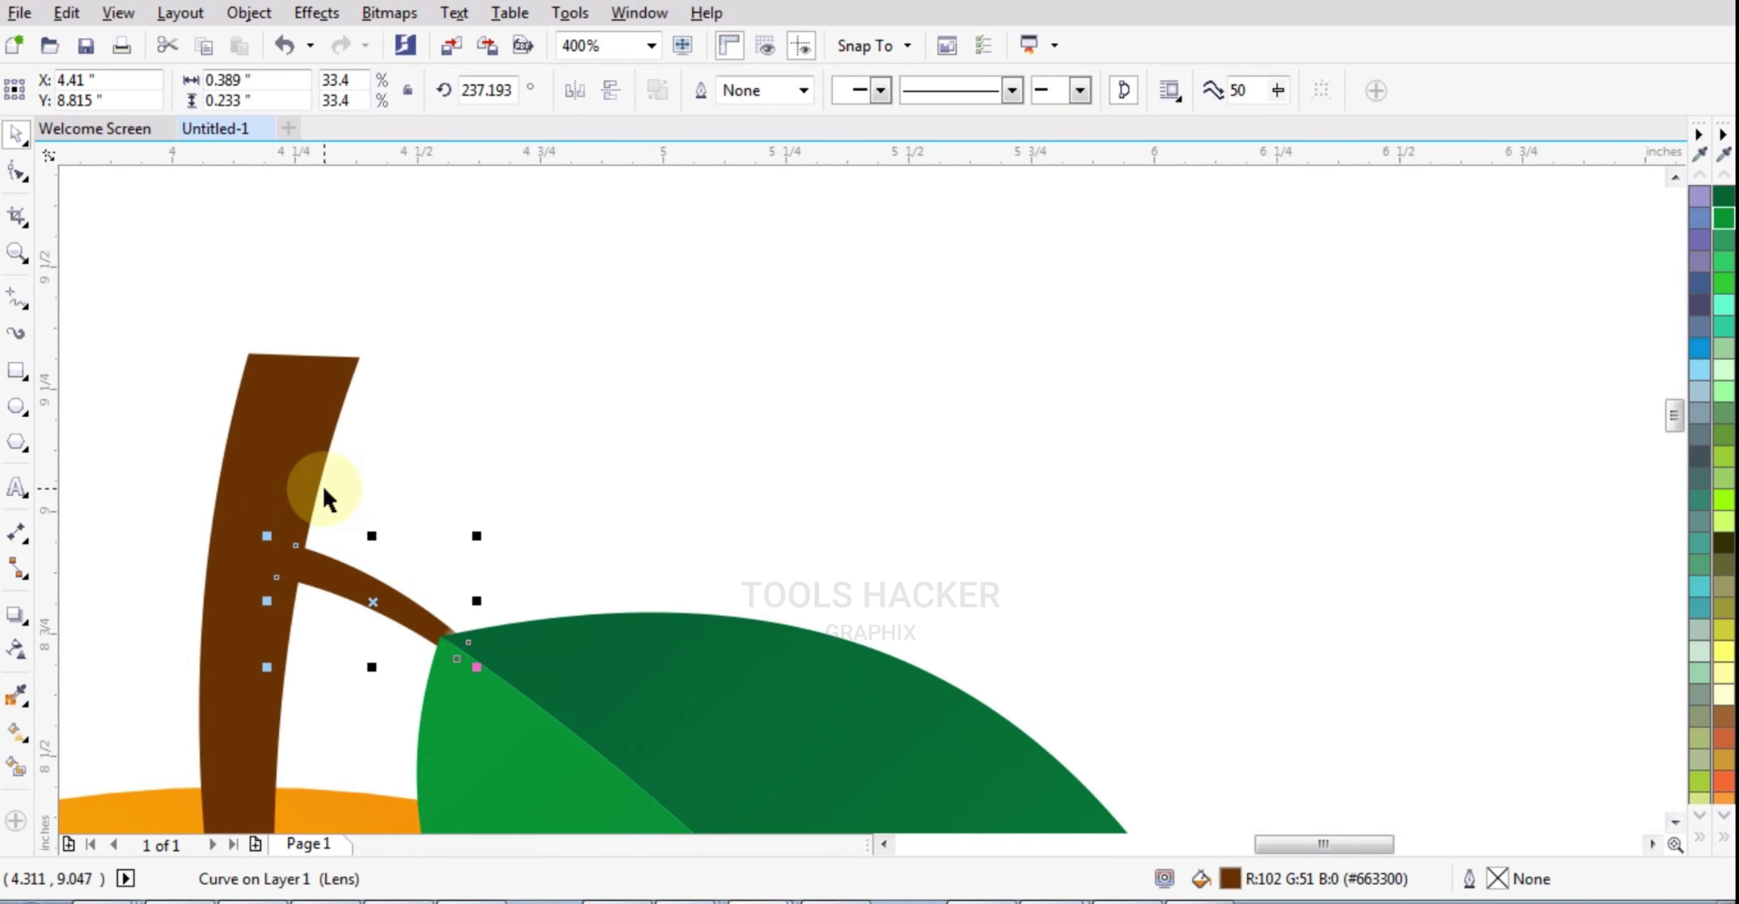
{"action": "left_click", "coordinate": [580, 485]}
Select all parts of the orange illustration and group them.
{"action": "scroll", "coordinate": [449, 476], "scroll_direction": "down", "scroll_amount": 10}
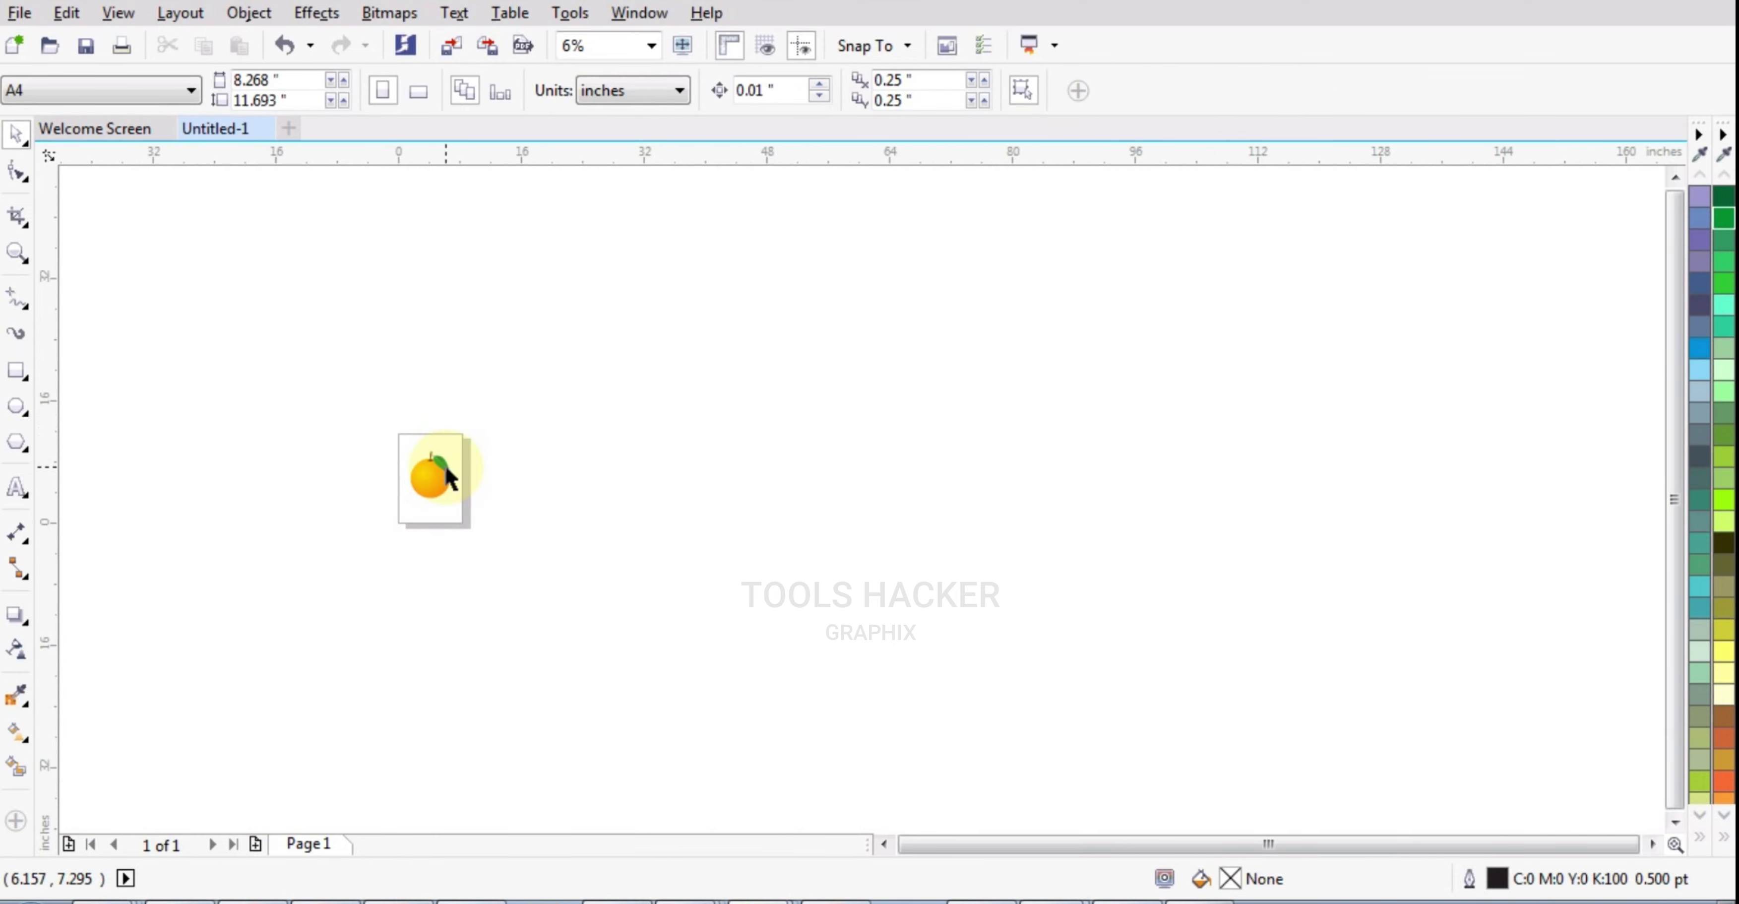
{"action": "scroll", "coordinate": [449, 476], "scroll_direction": "up", "scroll_amount": 4}
{"action": "left_click_drag", "start_coordinate": [585, 306], "coordinate": [181, 642]}
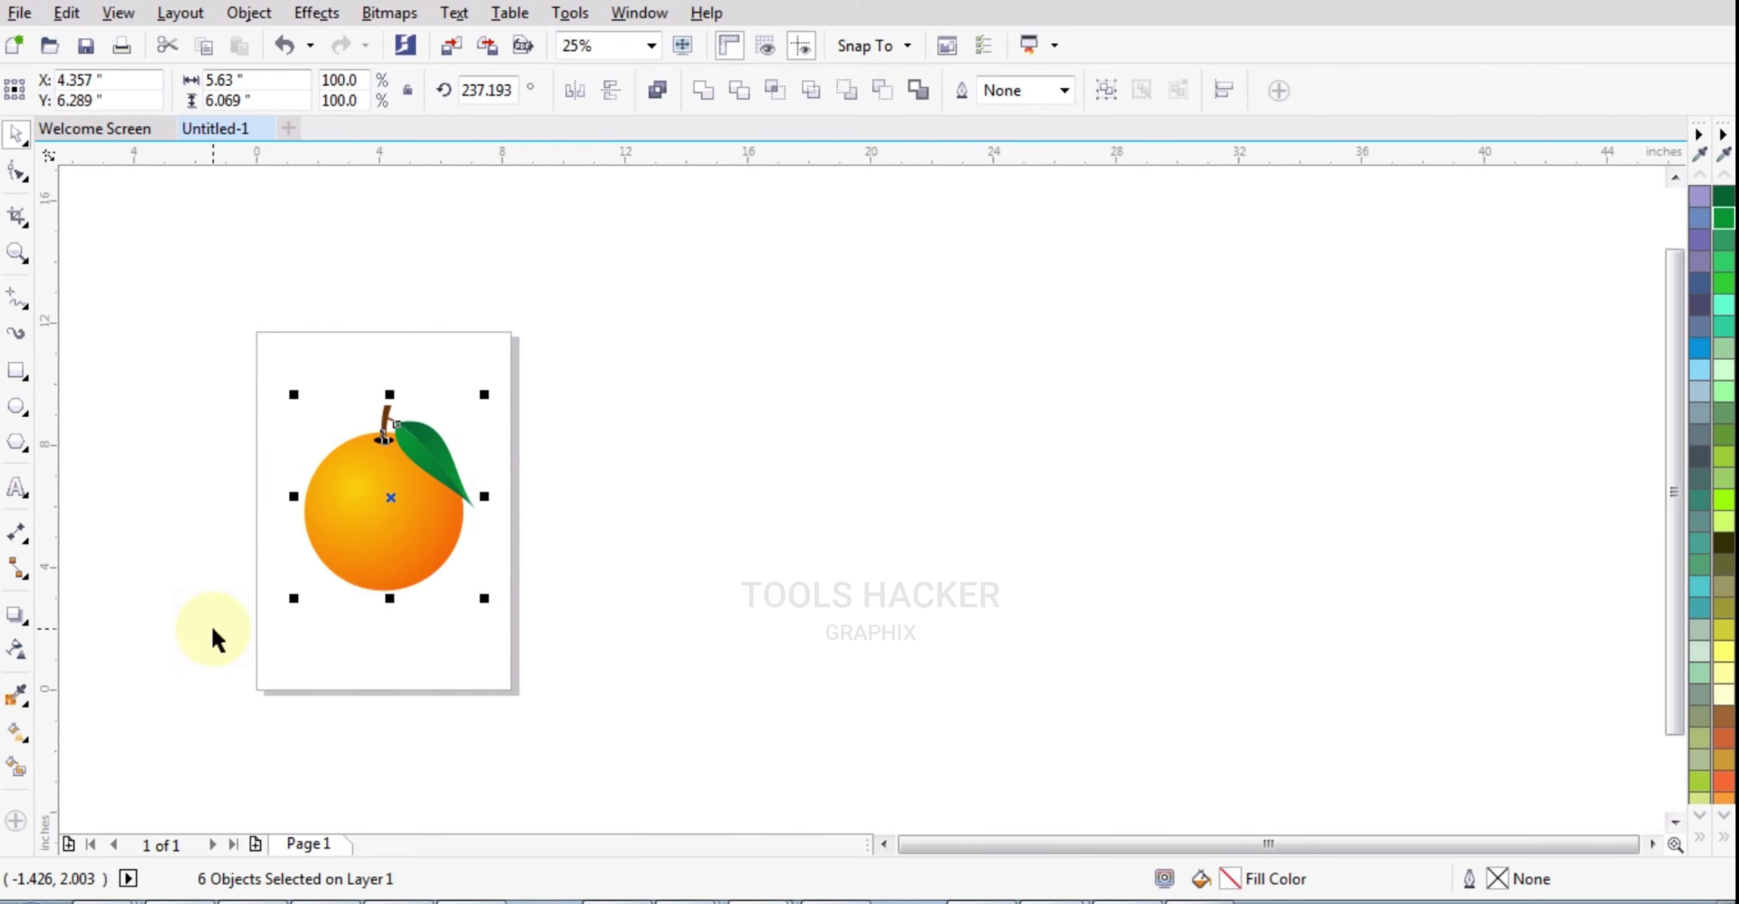
{"action": "key", "text": "ctrl+g"}
{"action": "left_click", "coordinate": [413, 616]}
{"action": "scroll", "coordinate": [419, 616], "scroll_direction": "up", "scroll_amount": 2}
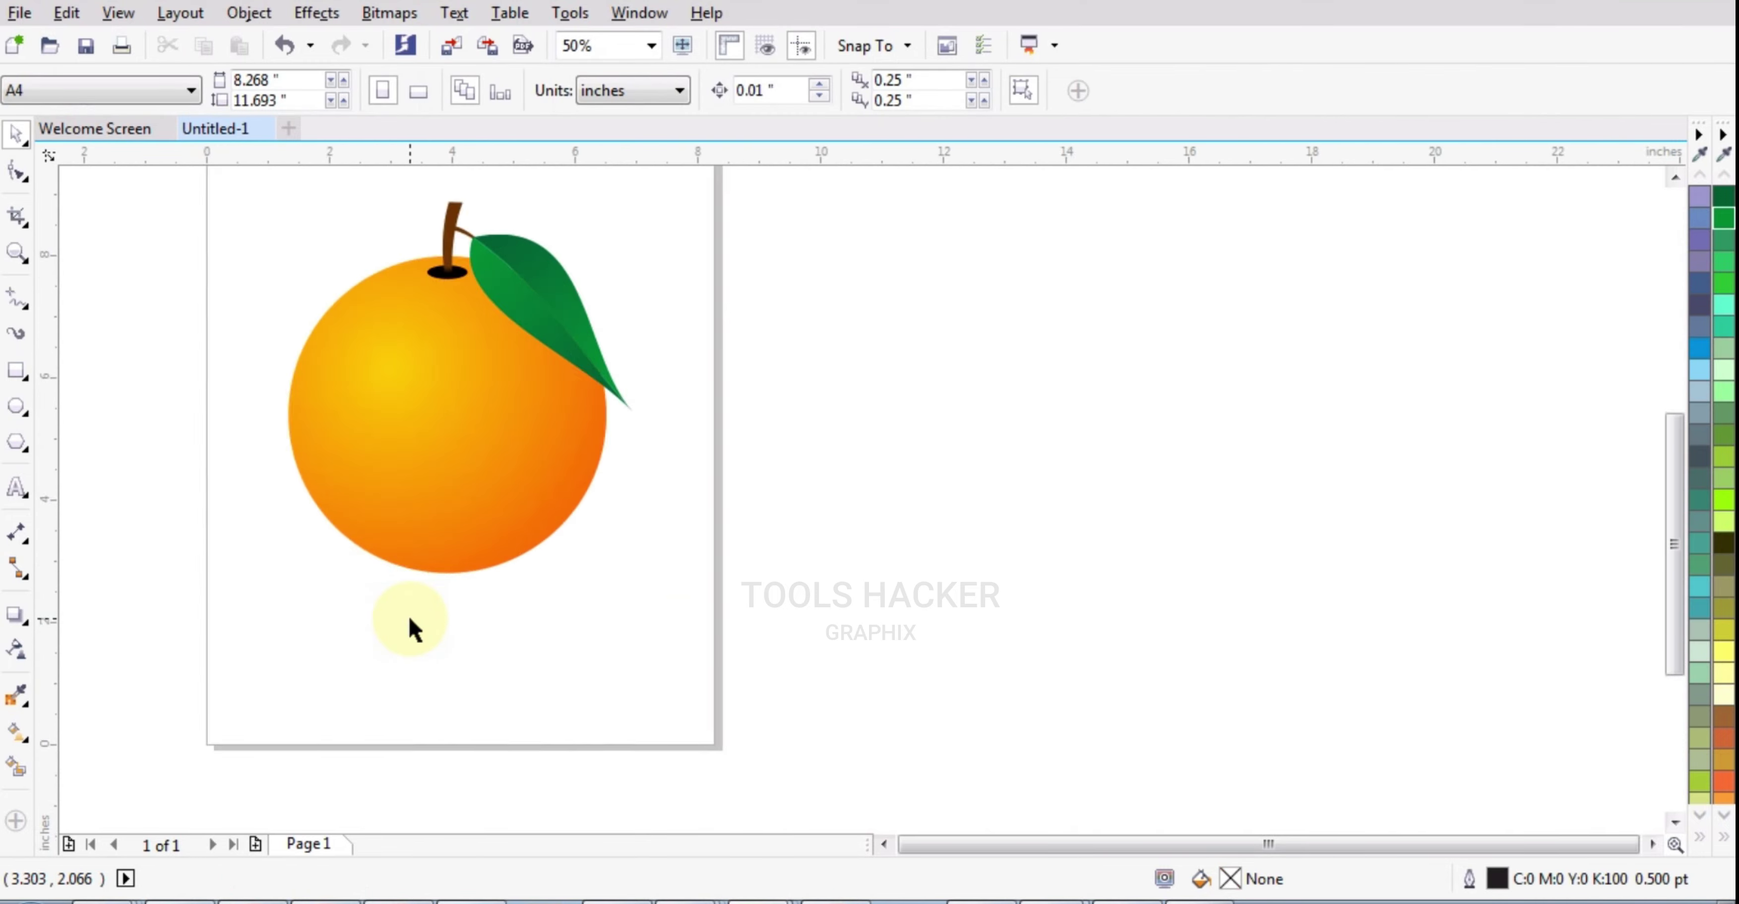
Draw a circle about 4.21 inches in diameter overlapping the lower-right edge of the orange.
{"action": "scroll", "coordinate": [411, 628], "scroll_direction": "up", "scroll_amount": 4}
{"action": "left_click", "coordinate": [20, 405]}
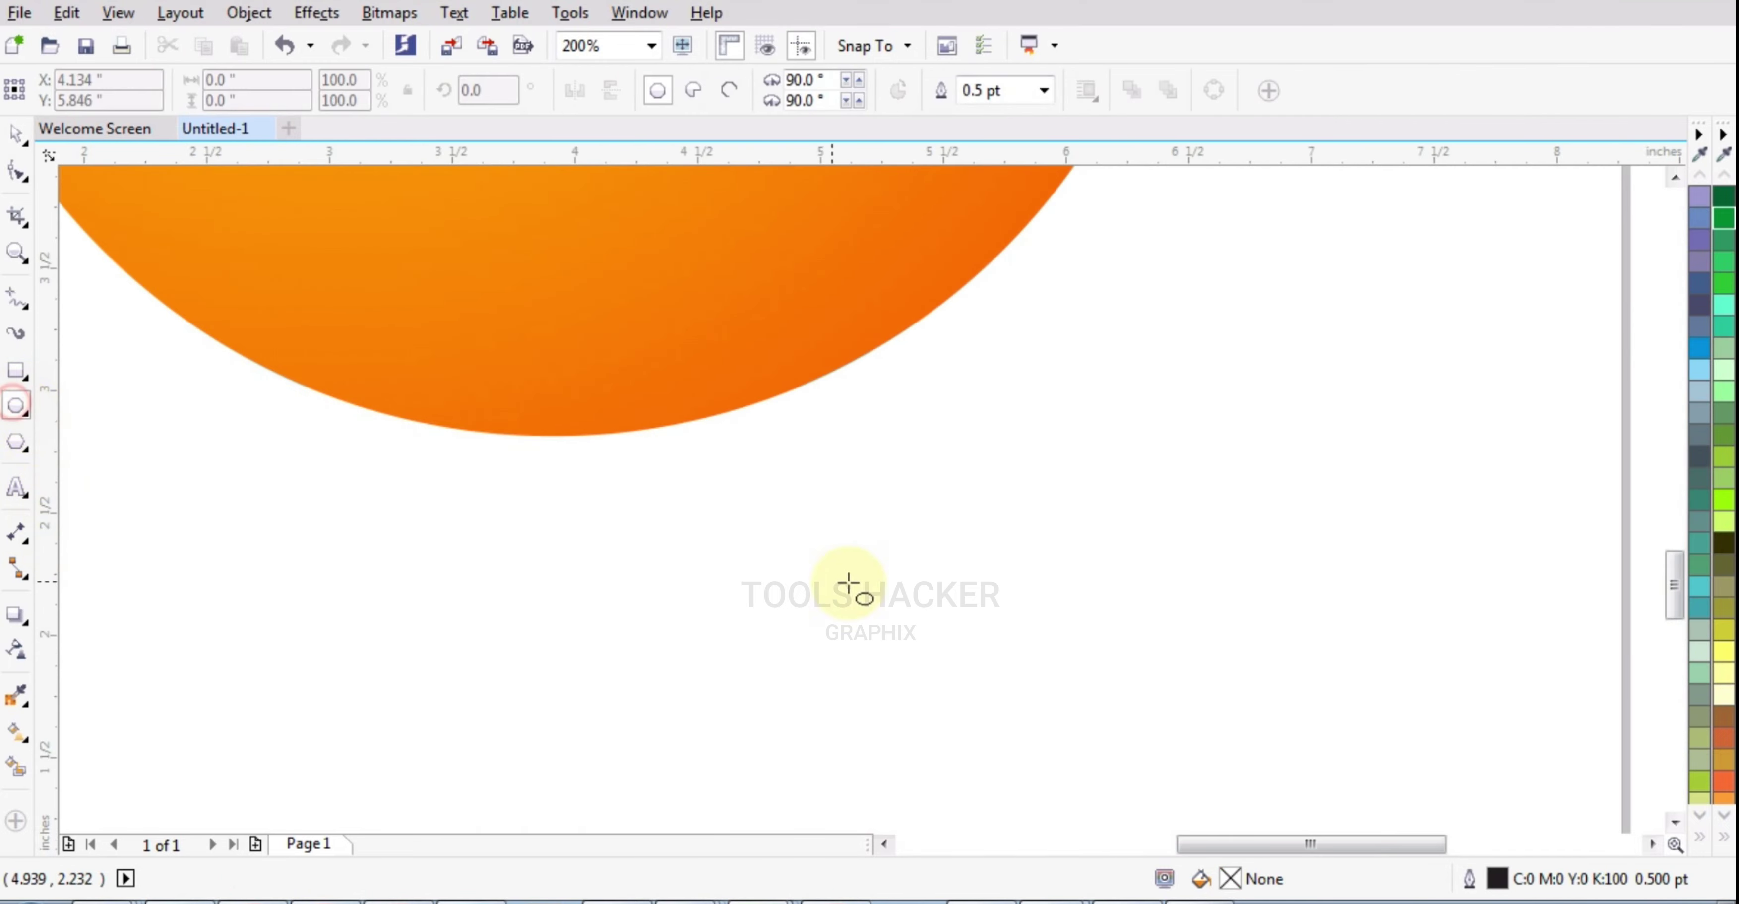
{"action": "scroll", "coordinate": [809, 591], "scroll_direction": "down", "scroll_amount": 4}
{"action": "left_click_drag", "start_coordinate": [864, 585], "coordinate": [980, 721]}
{"action": "scroll", "coordinate": [1029, 680], "scroll_direction": "up", "scroll_amount": 2}
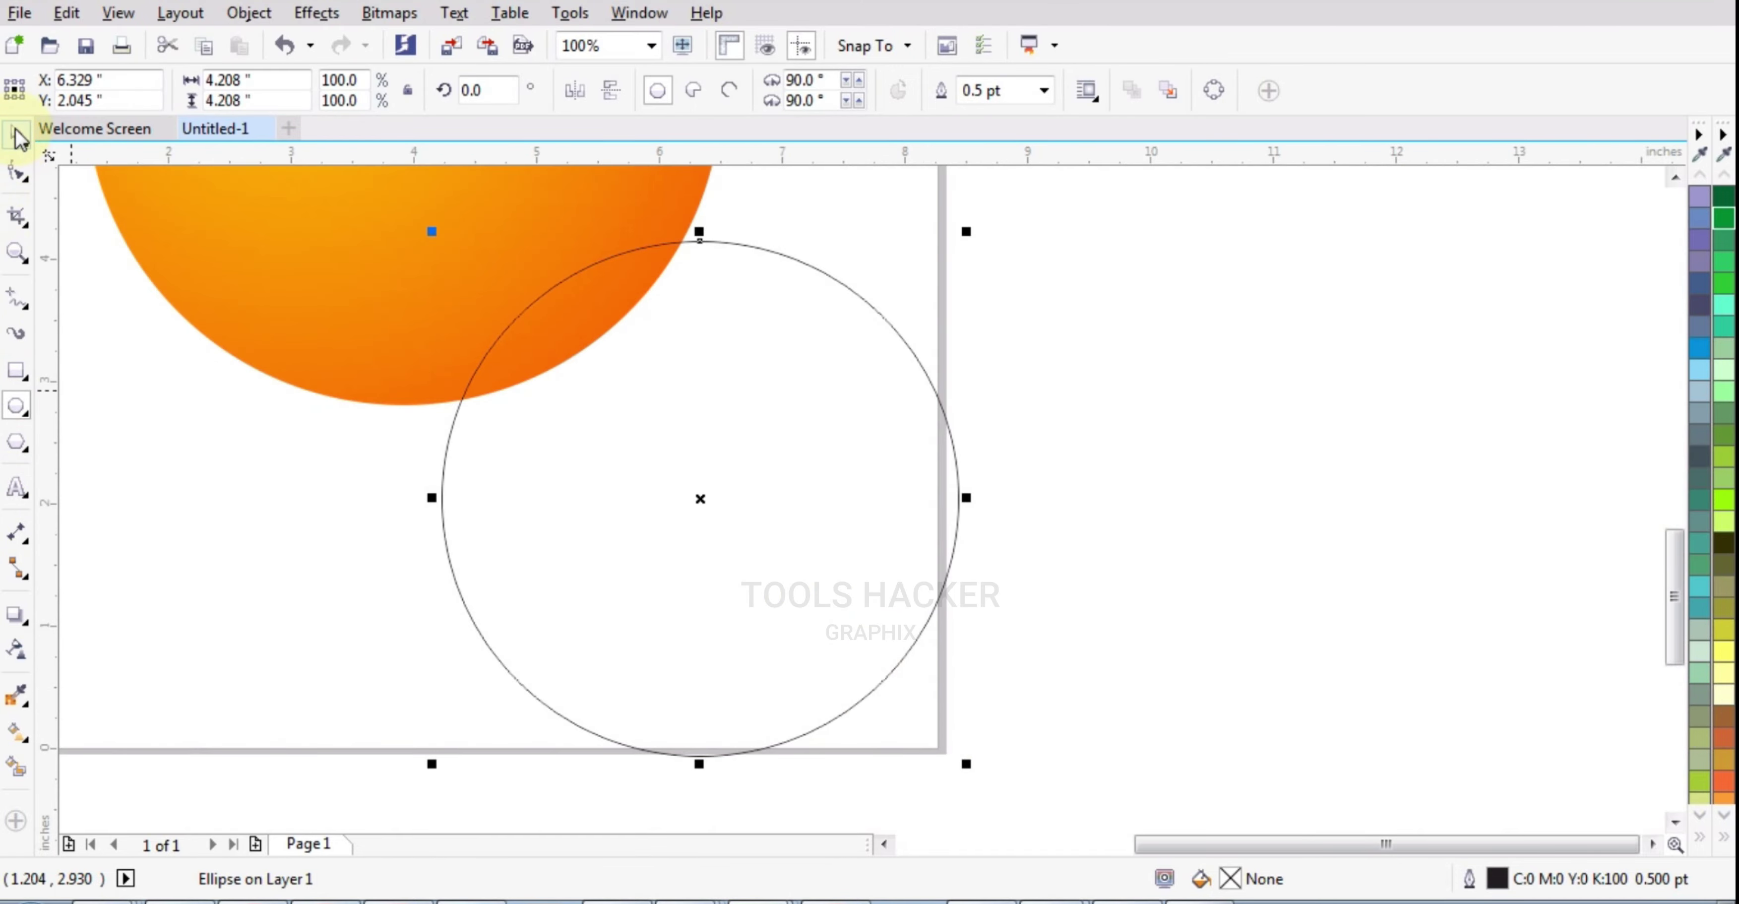
Shift the circle slightly up and left, and turn it into three concentric circles about 4.35, 4.06 and 3.79 inches across.
{"action": "left_click", "coordinate": [19, 138]}
{"action": "left_click_drag", "start_coordinate": [645, 430], "coordinate": [596, 397]}
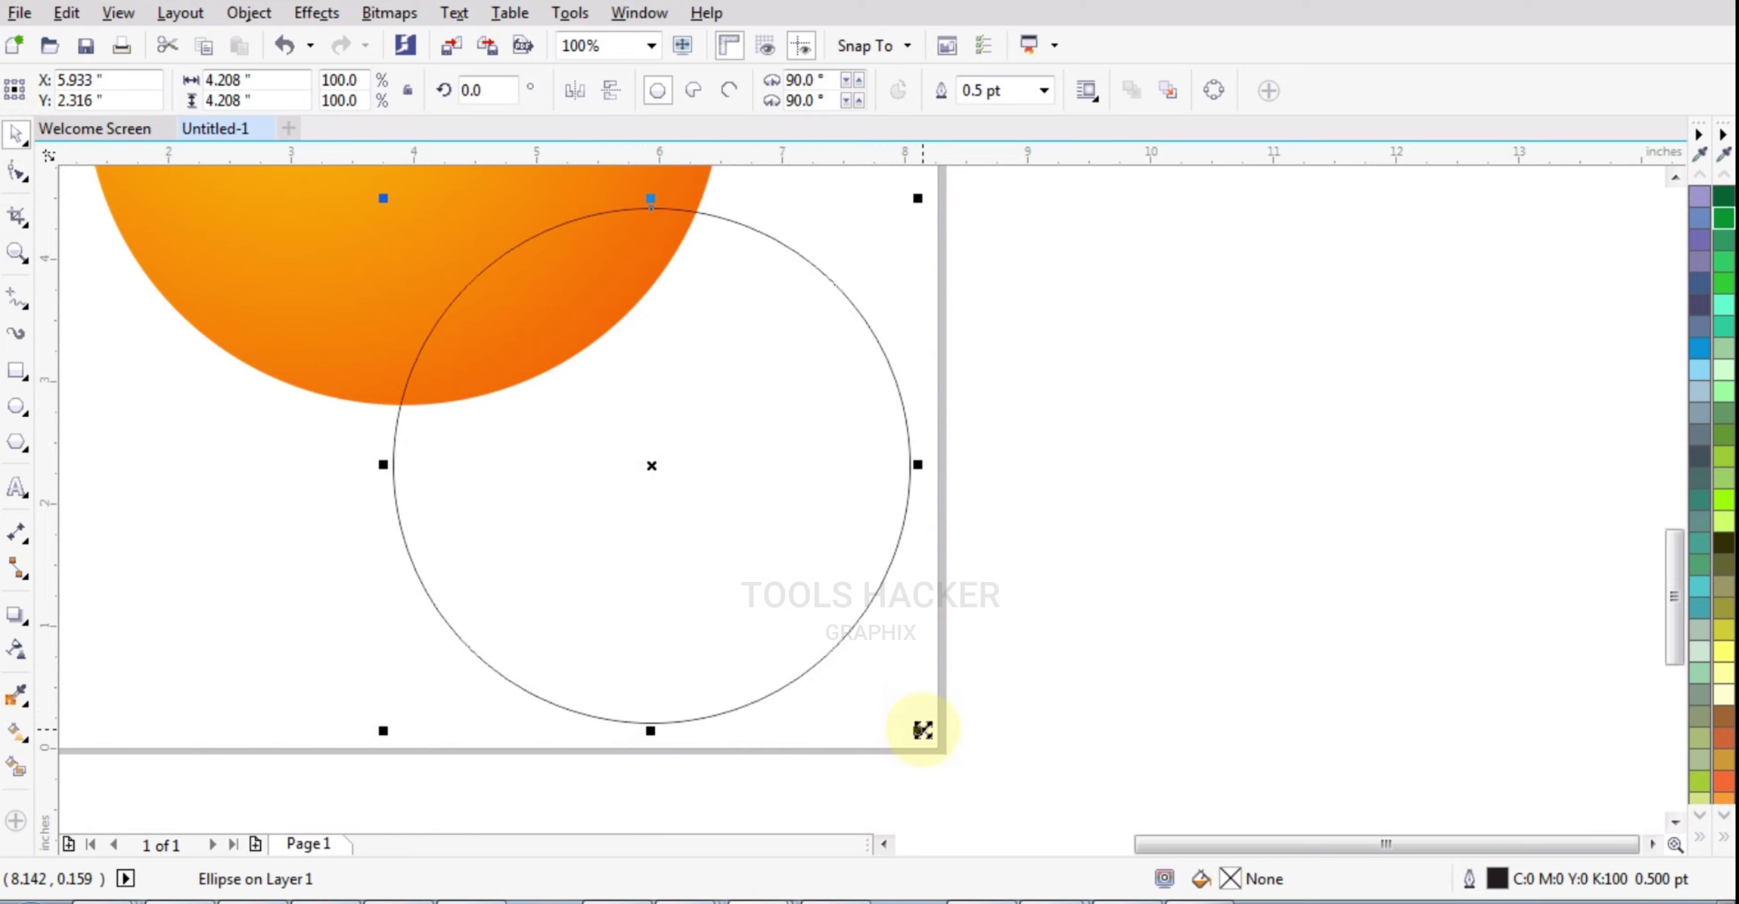
{"action": "mouse_move", "coordinate": [921, 730]}
{"action": "left_mouse_down"}
{"action": "mouse_move", "coordinate": [932, 745]}
{"action": "mouse_move", "coordinate": [894, 714]}
{"action": "left_mouse_up"}
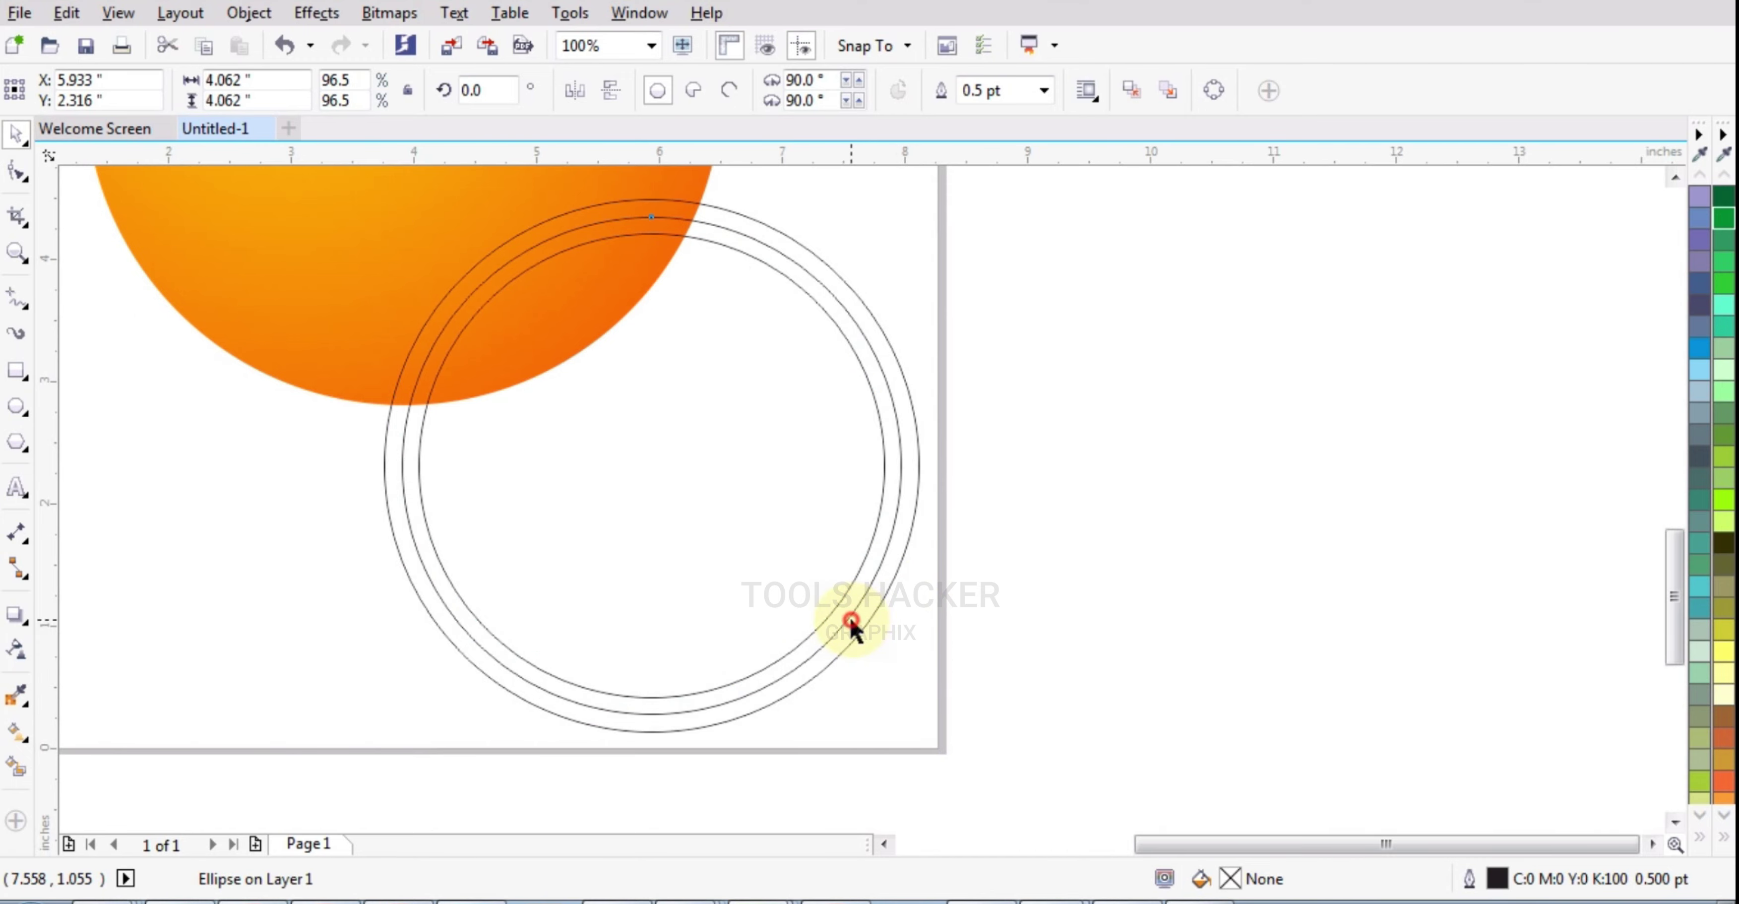
Combine the outer and middle circles into a single ring.
{"action": "scroll", "coordinate": [852, 625], "scroll_direction": "up", "scroll_amount": 1}
{"action": "left_click", "coordinate": [862, 633], "text": "shift"}
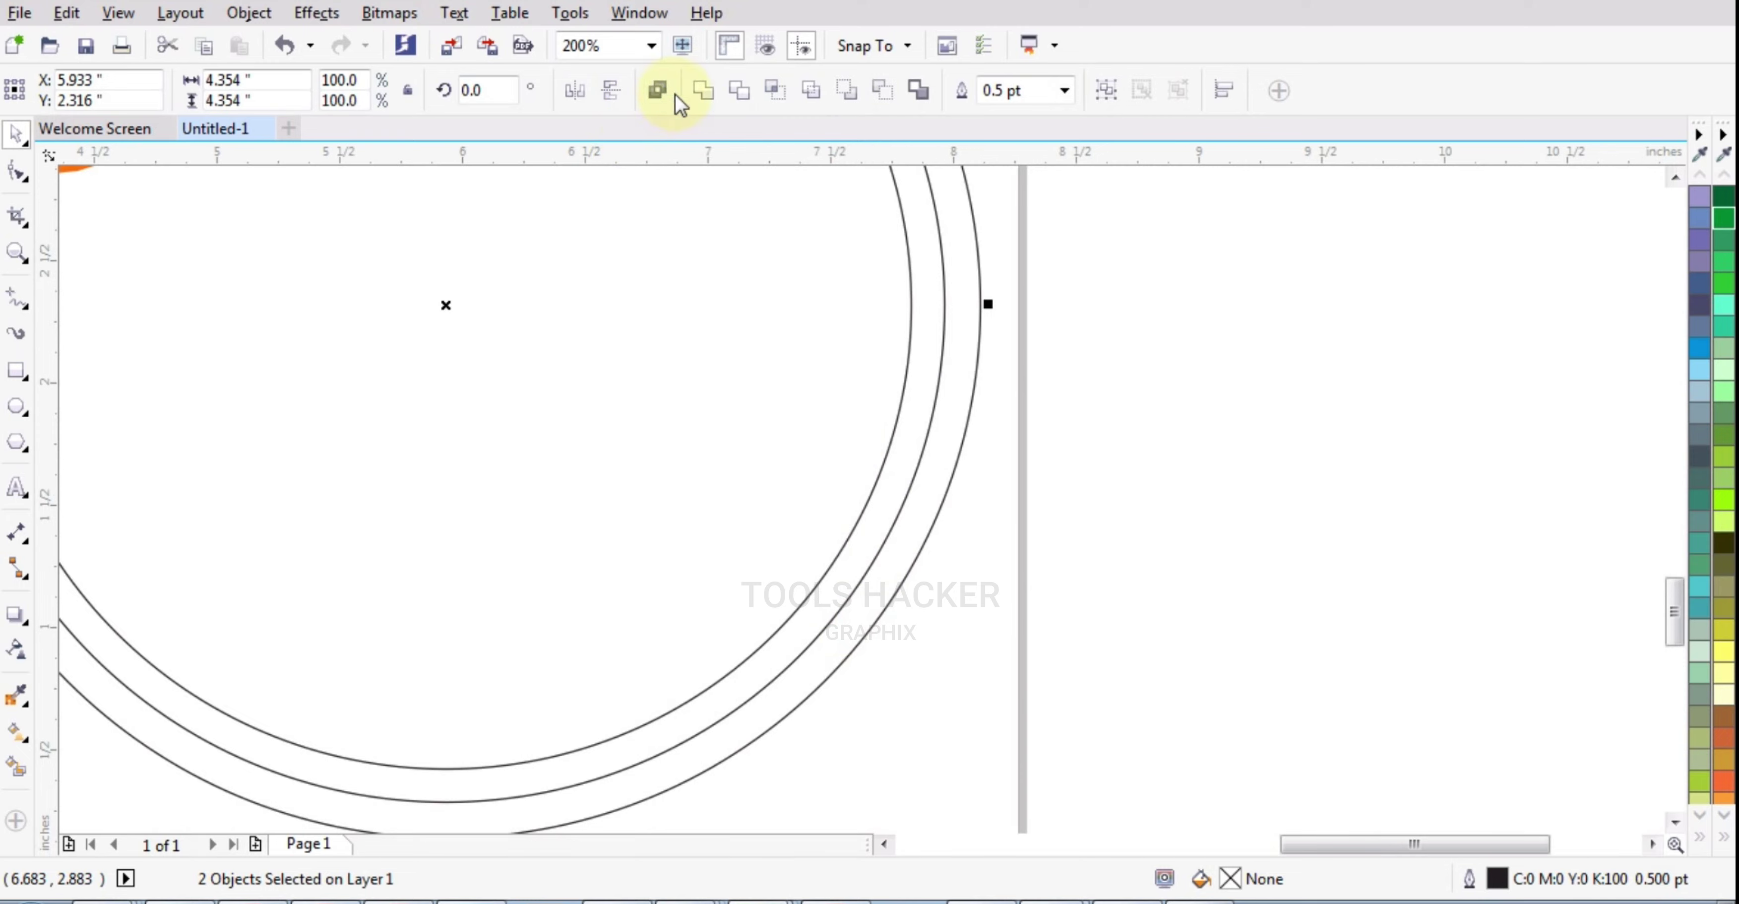
{"action": "left_click", "coordinate": [705, 101]}
{"action": "key", "text": "ctrl+z"}
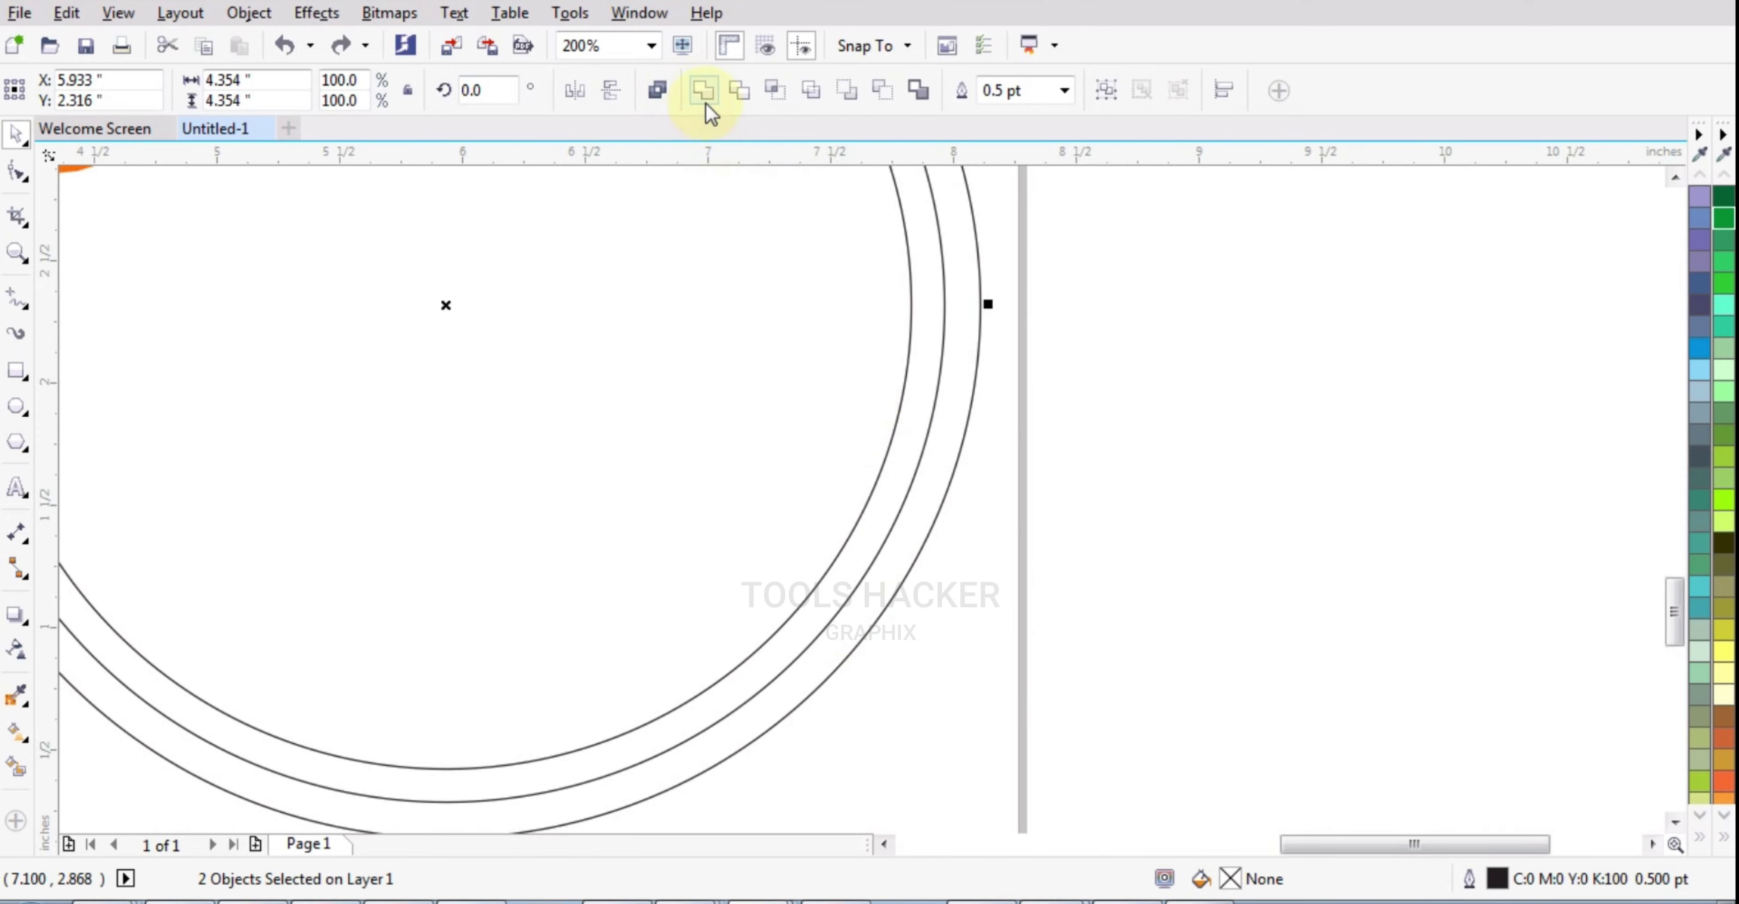
{"action": "left_click", "coordinate": [657, 90]}
{"action": "left_click", "coordinate": [1075, 459]}
{"action": "scroll", "coordinate": [942, 597], "scroll_direction": "down", "scroll_amount": 1}
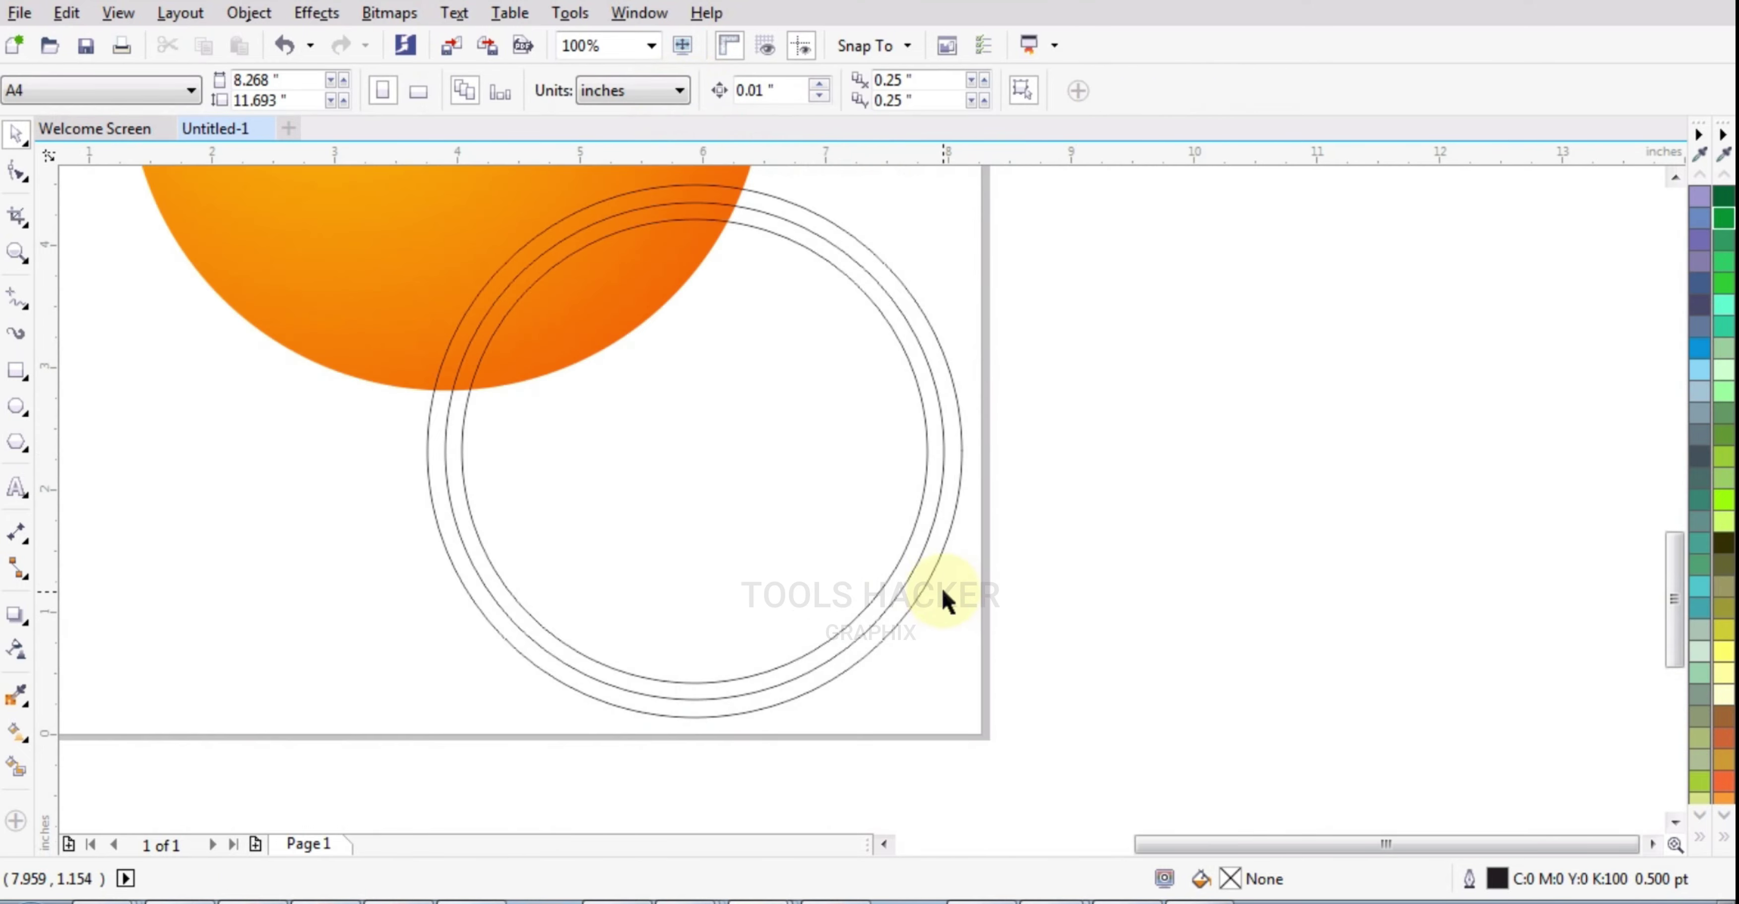
Fill the combined outer ring with reddish orange.
{"action": "left_click", "coordinate": [918, 429]}
{"action": "scroll", "coordinate": [791, 398], "scroll_direction": "down", "scroll_amount": 1}
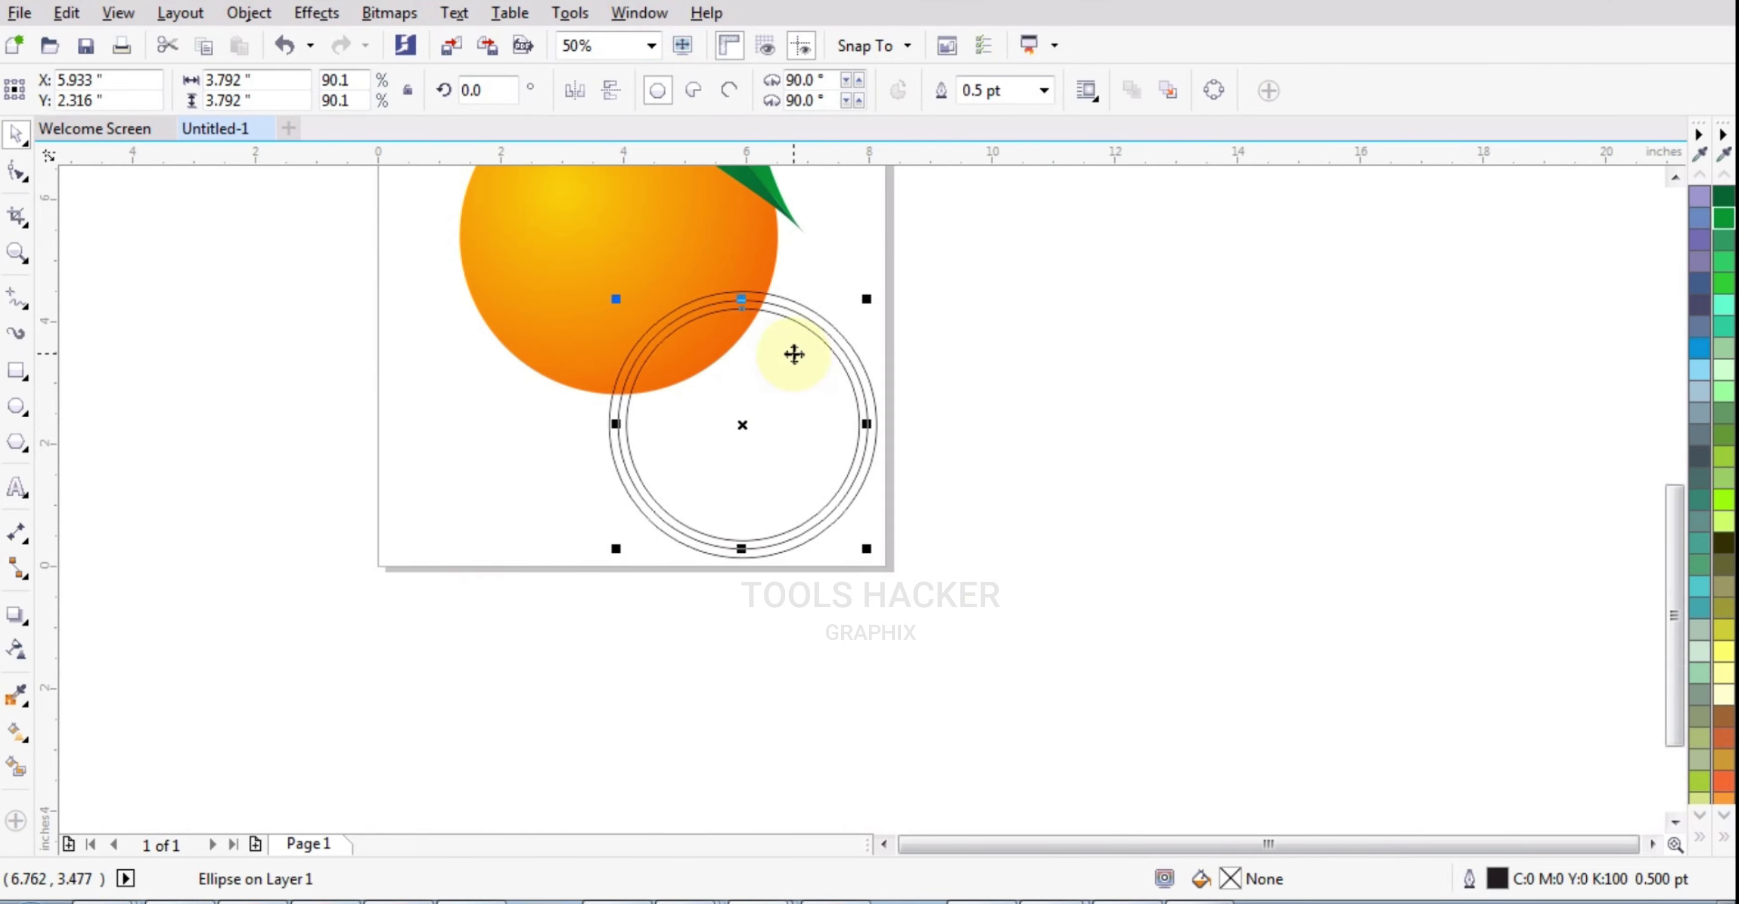
{"action": "scroll", "coordinate": [794, 354], "scroll_direction": "up", "scroll_amount": 1}
{"action": "left_click", "coordinate": [807, 274]}
{"action": "scroll", "coordinate": [807, 274], "scroll_direction": "up", "scroll_amount": 1}
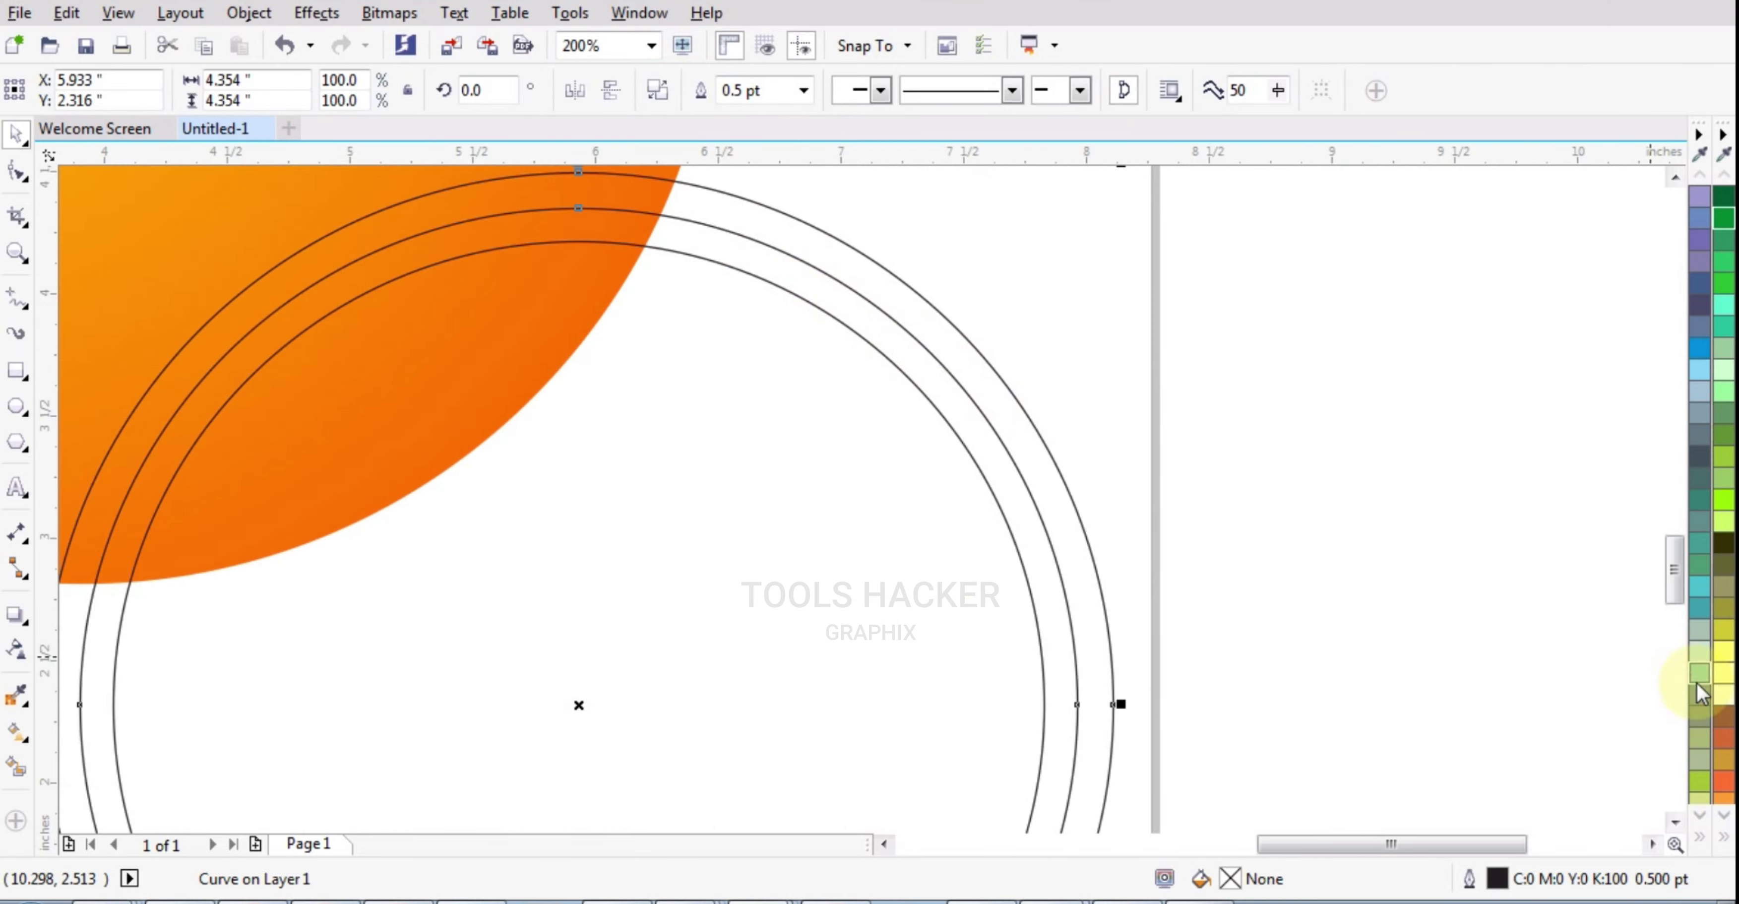
{"action": "left_click", "coordinate": [1721, 780]}
{"action": "left_click", "coordinate": [1408, 625]}
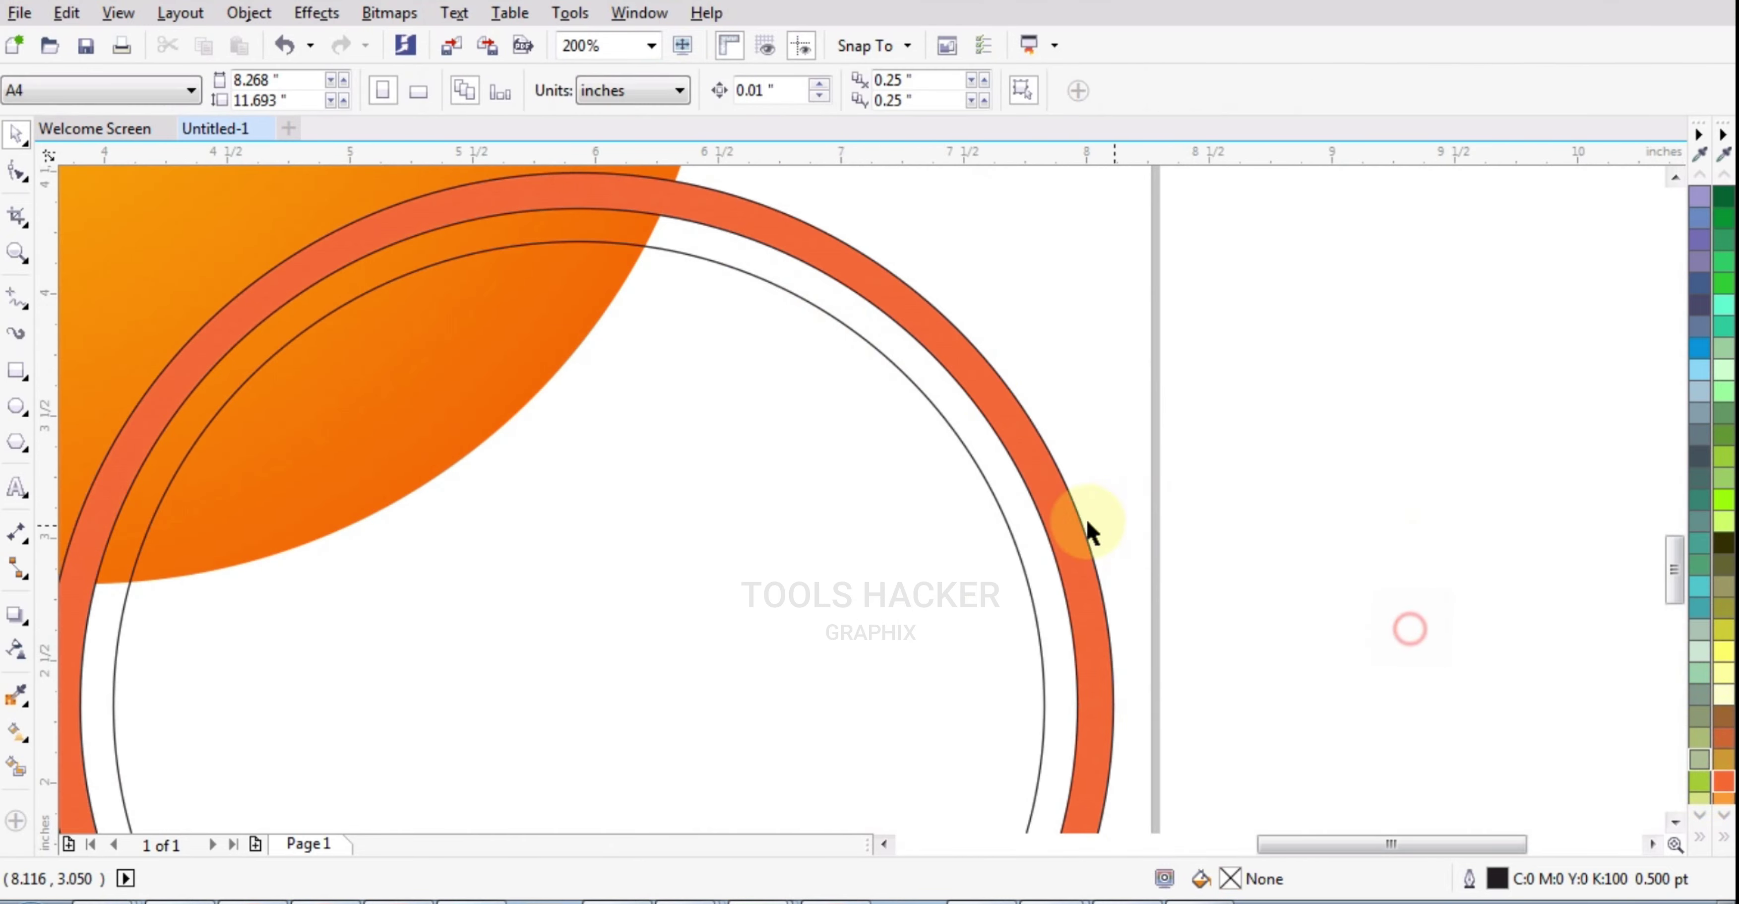
Draw a narrow vertical rectangle about 0.14 inches wide beside the slice and lengthen it symmetrically to about 5.34 inches.
{"action": "left_click", "coordinate": [984, 481]}
{"action": "scroll", "coordinate": [1080, 473], "scroll_direction": "down", "scroll_amount": 1}
{"action": "scroll", "coordinate": [1045, 379], "scroll_direction": "up", "scroll_amount": 1}
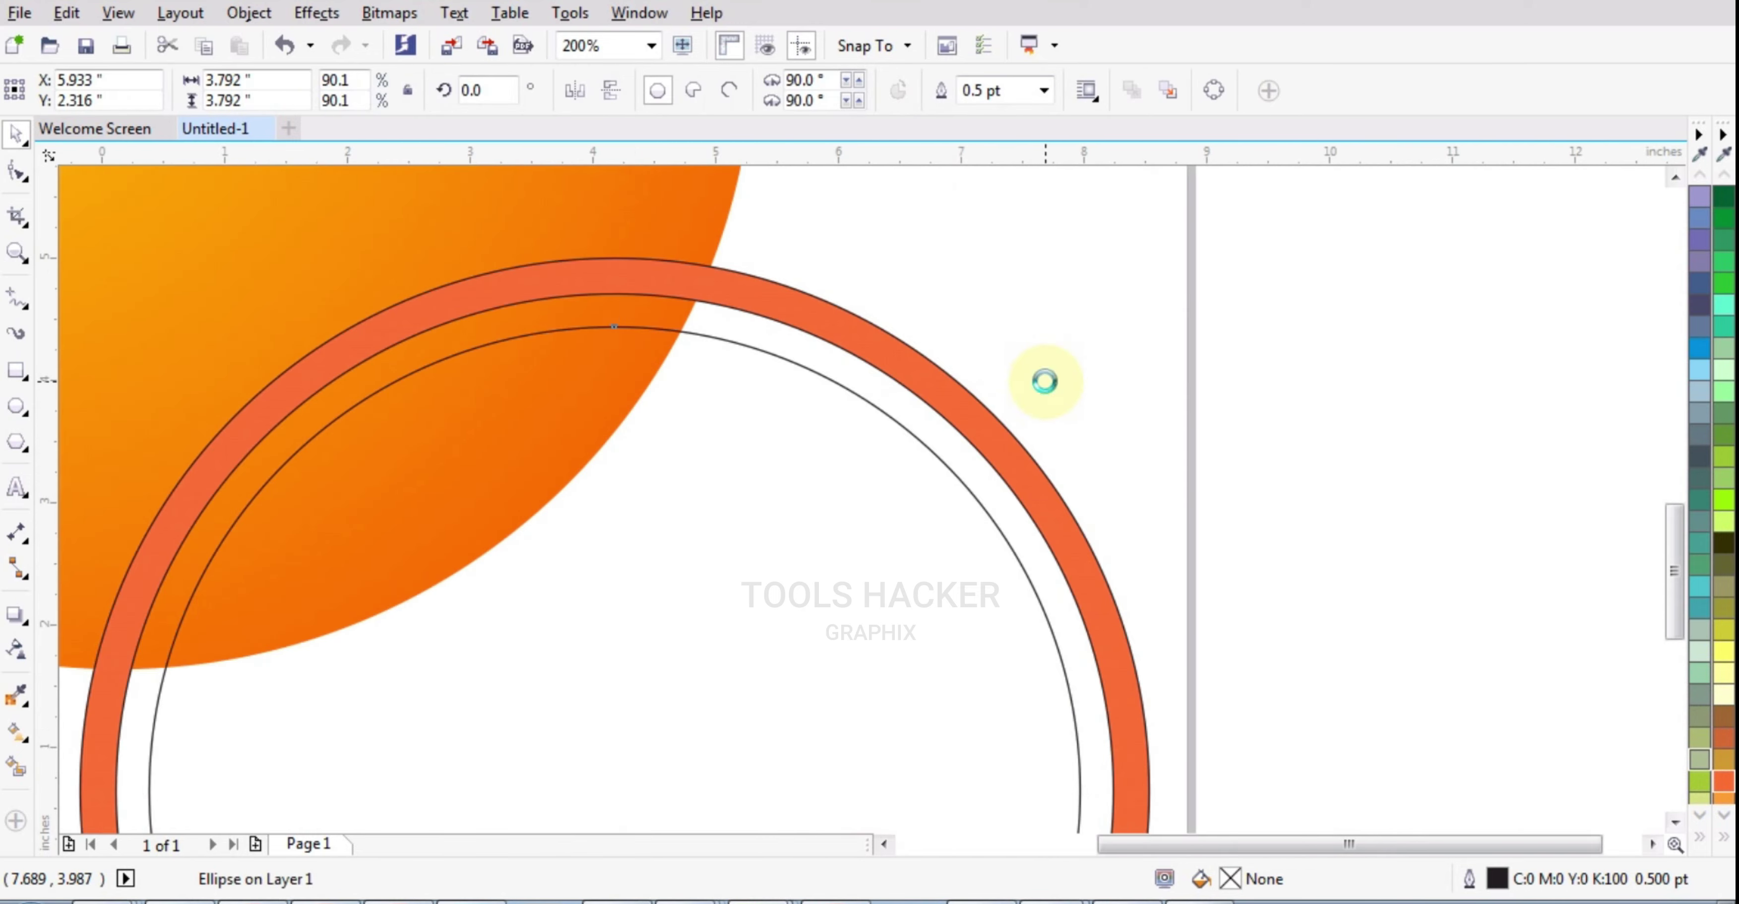
{"action": "scroll", "coordinate": [1044, 379], "scroll_direction": "down", "scroll_amount": 1}
{"action": "left_click", "coordinate": [16, 370]}
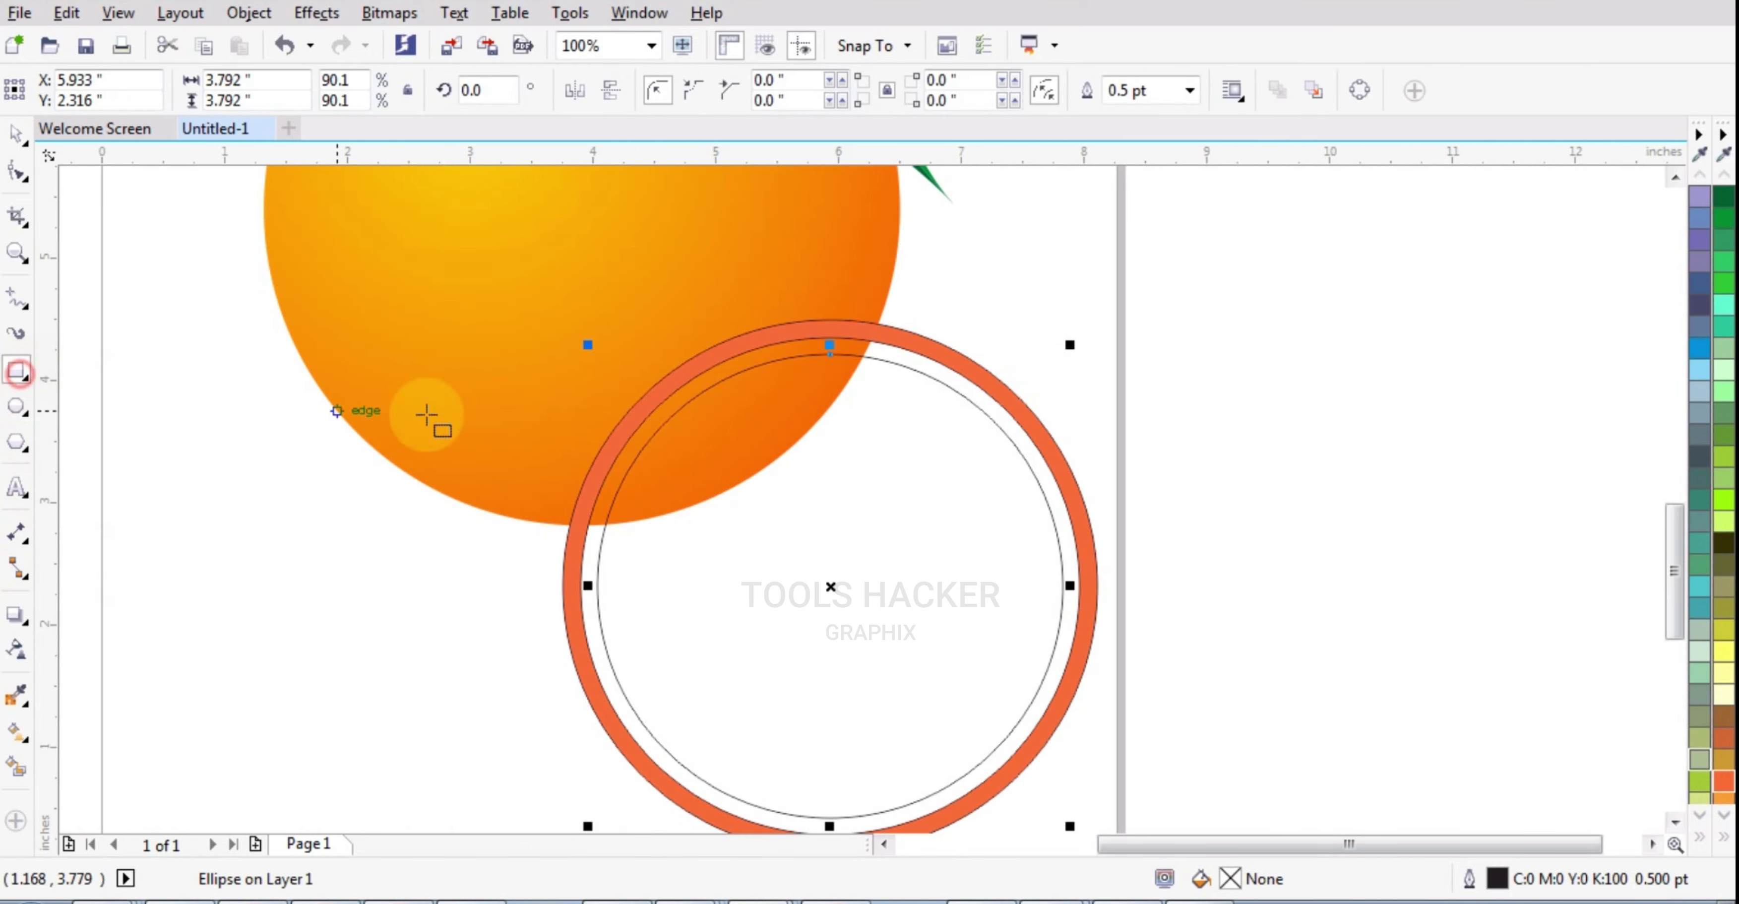
{"action": "left_click_drag", "start_coordinate": [1154, 311], "coordinate": [1172, 794]}
{"action": "left_click", "coordinate": [16, 134]}
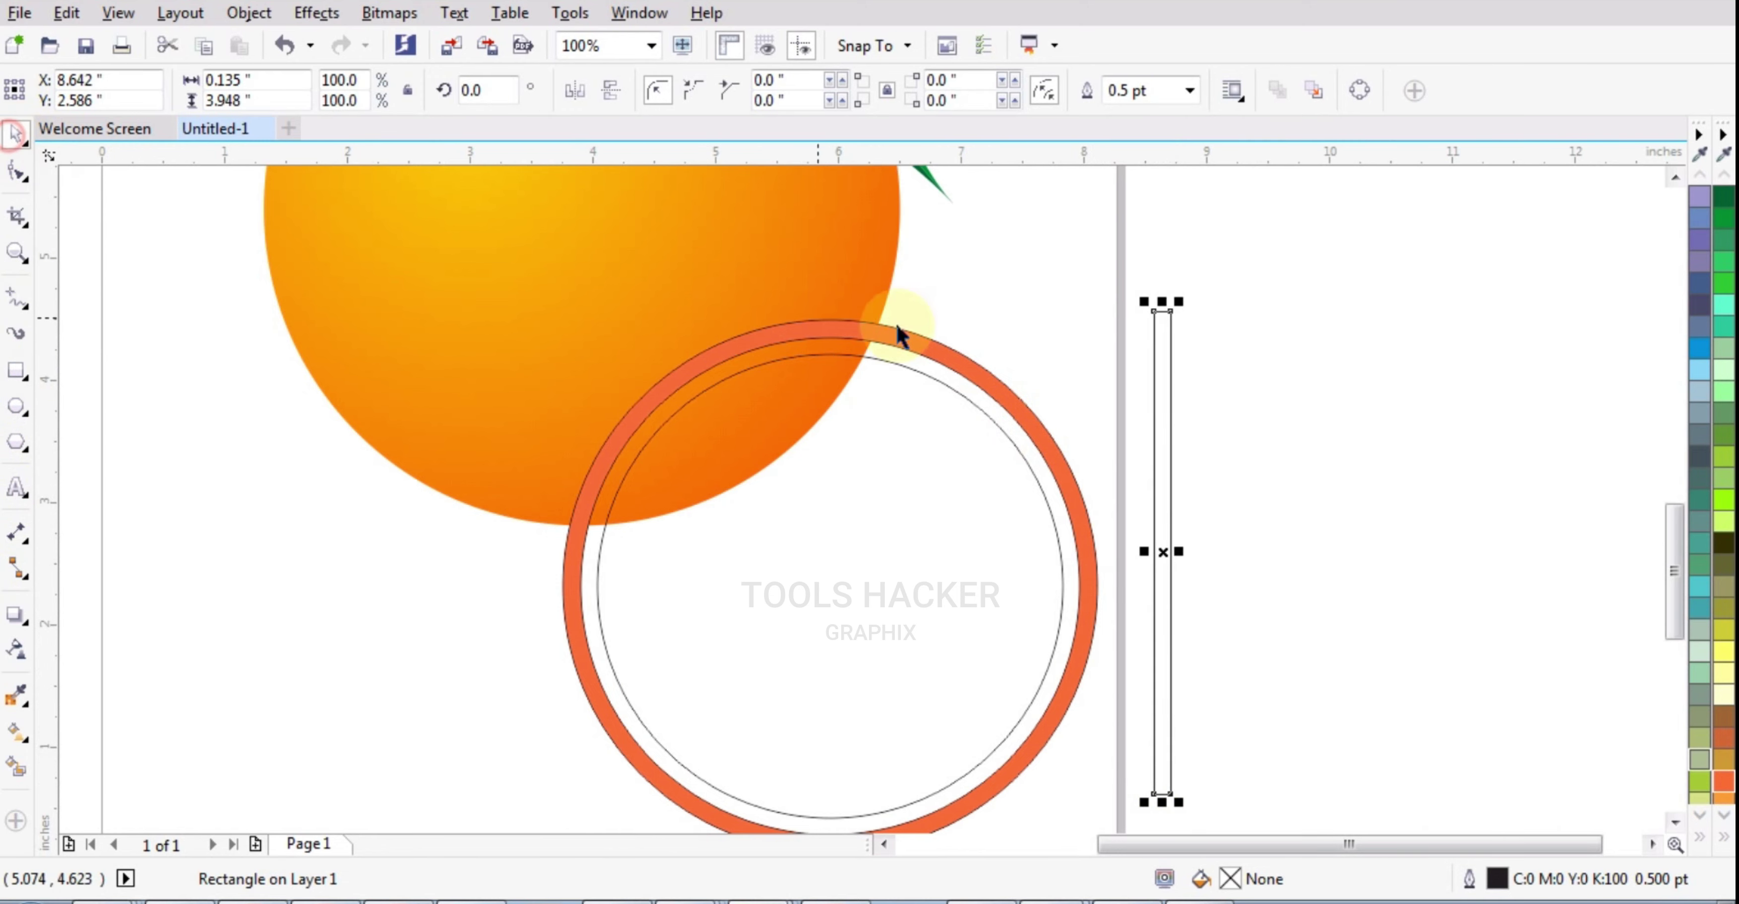
{"action": "left_click_drag", "start_coordinate": [1162, 302], "coordinate": [1161, 220]}
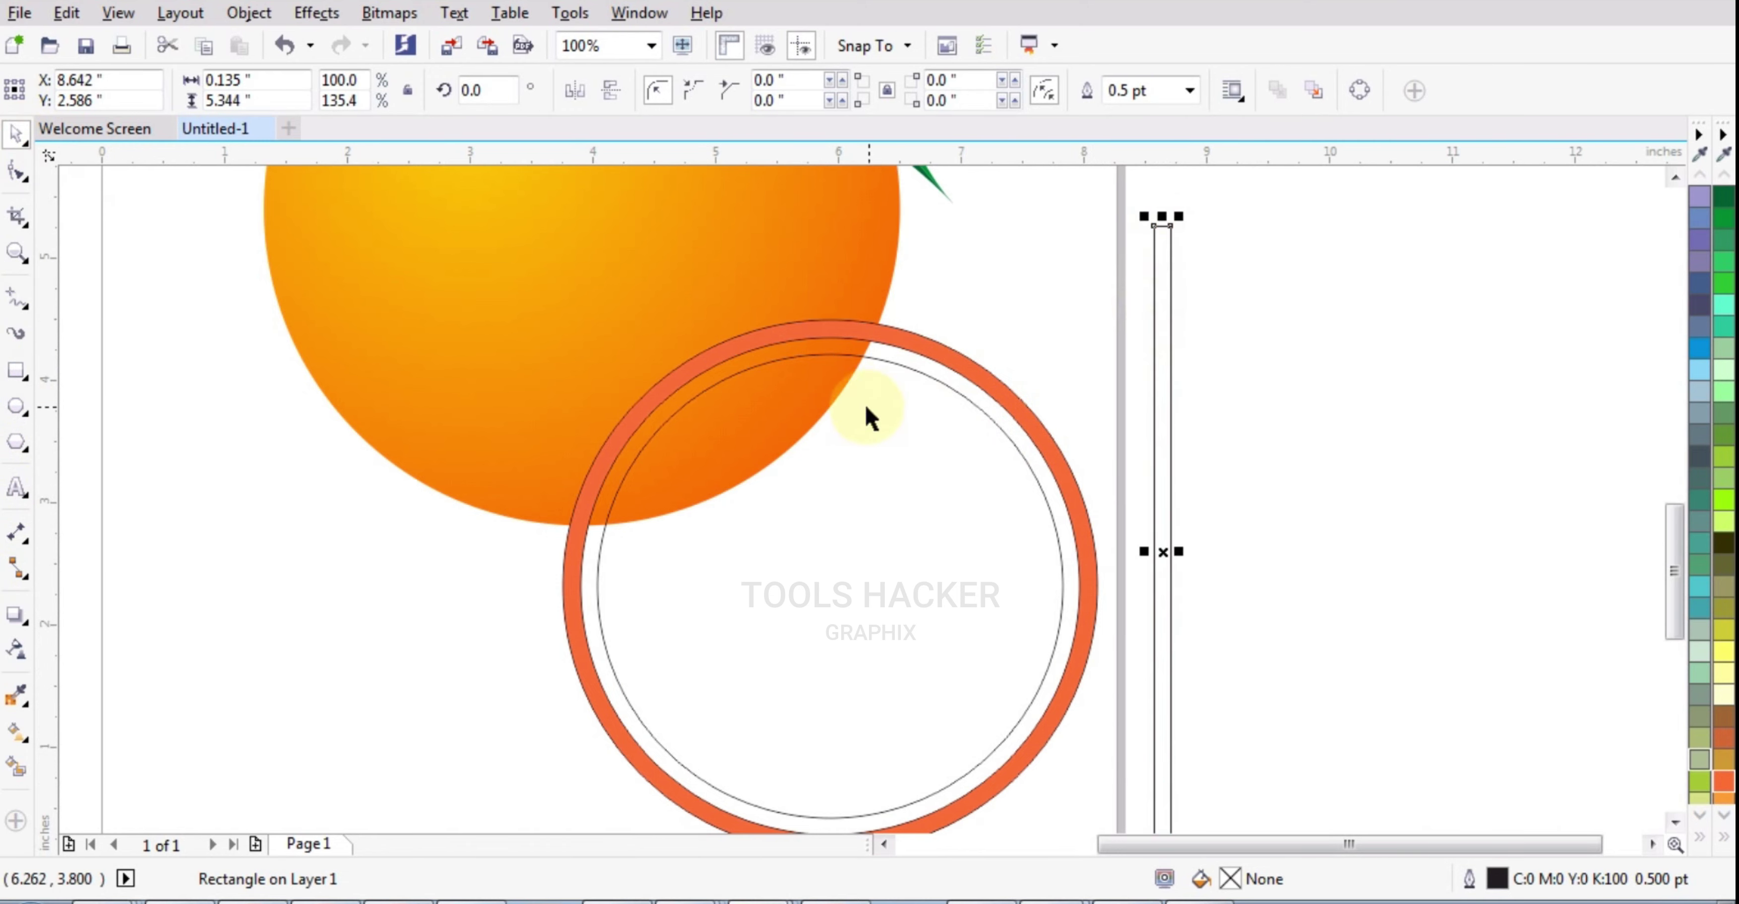
Center the narrow rectangle horizontally and vertically on the slice's inner circle.
{"action": "left_click", "coordinate": [869, 388], "text": "shift"}
{"action": "key", "text": "c"}
{"action": "left_click", "coordinate": [872, 387], "text": "shift"}
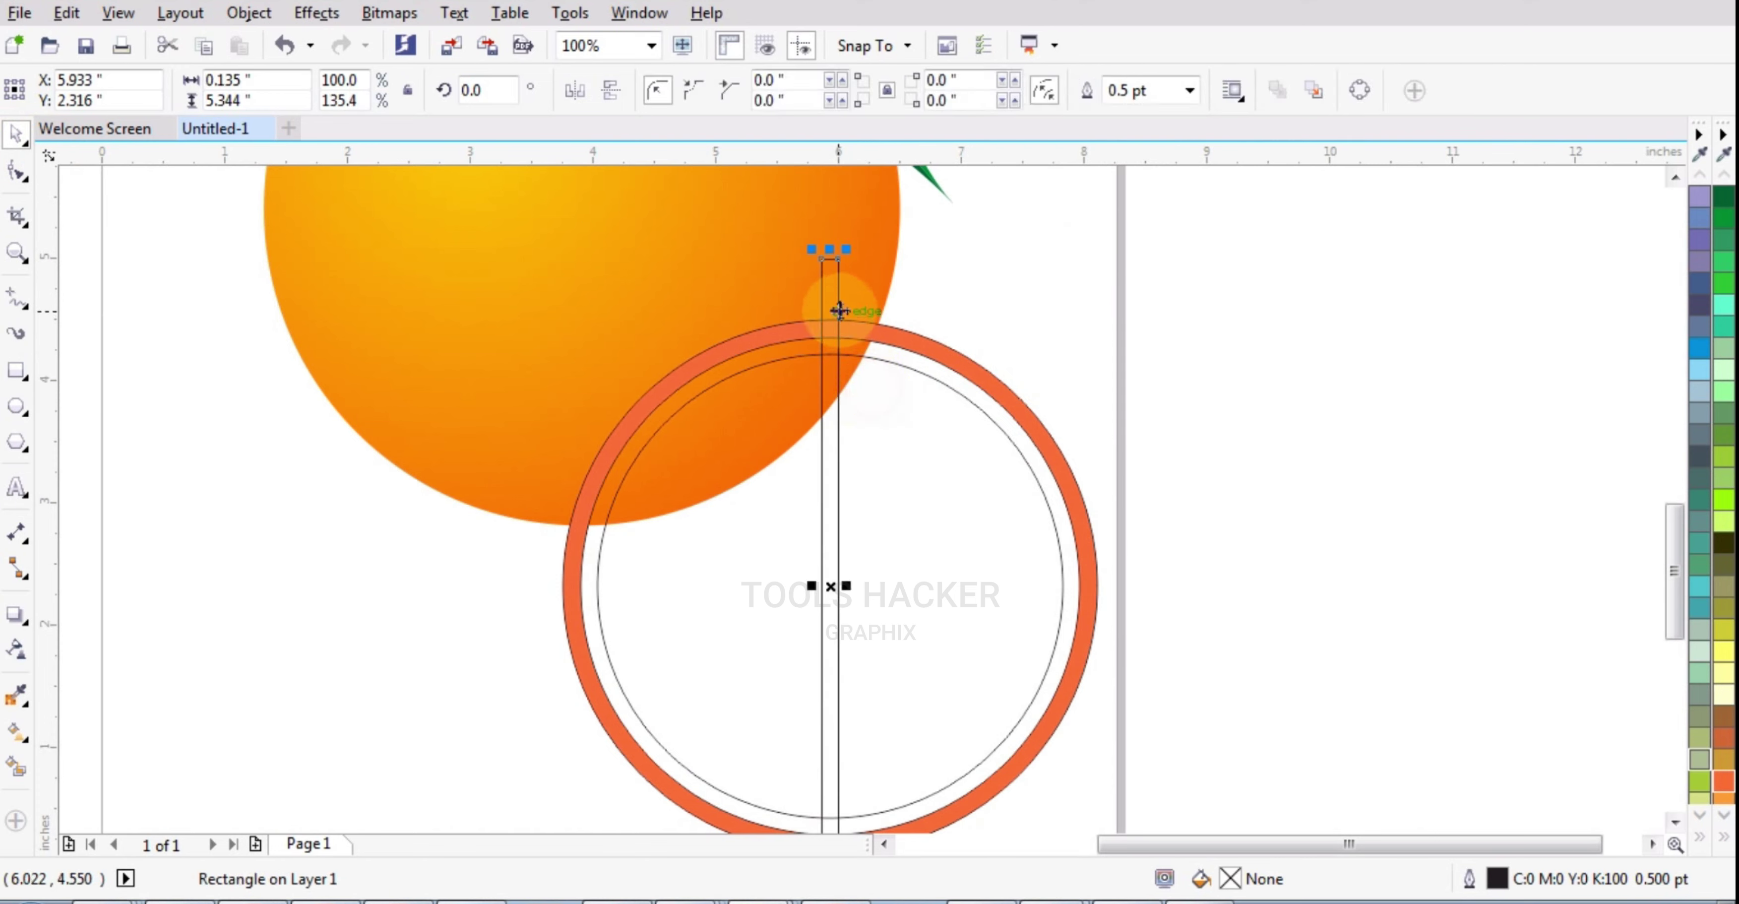
Create three rotated copies of the rectangle at 45-degree intervals around the slice's center.
{"action": "left_click_drag", "start_coordinate": [847, 262], "coordinate": [996, 394]}
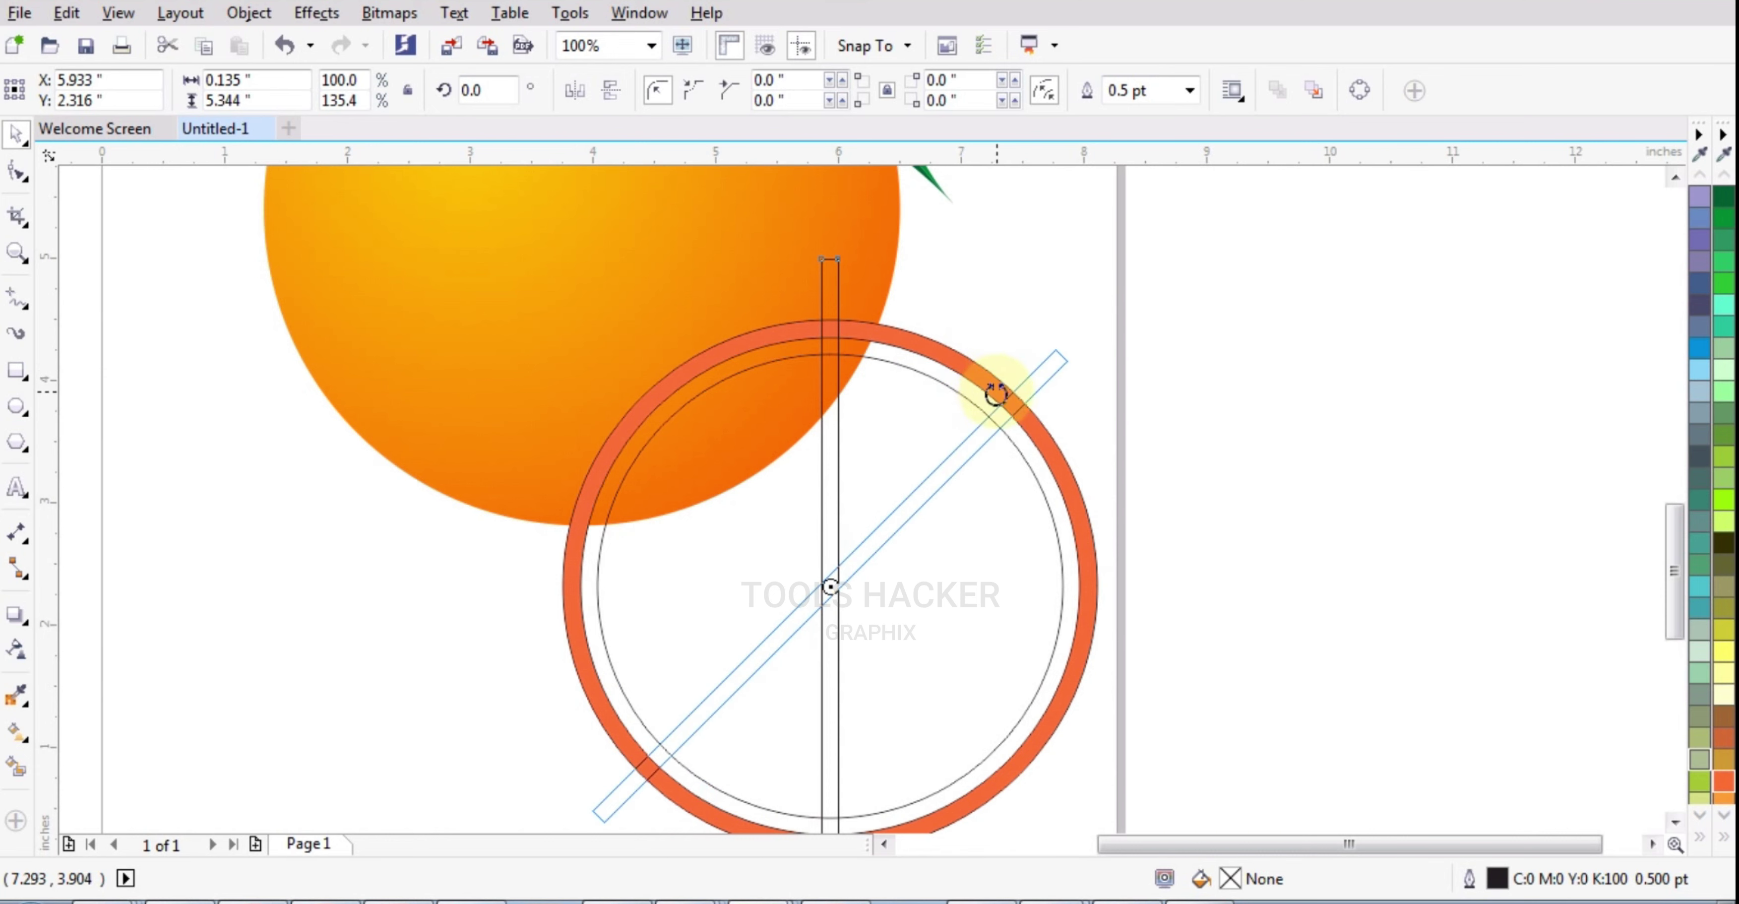
{"action": "key", "text": "ctrl+r"}
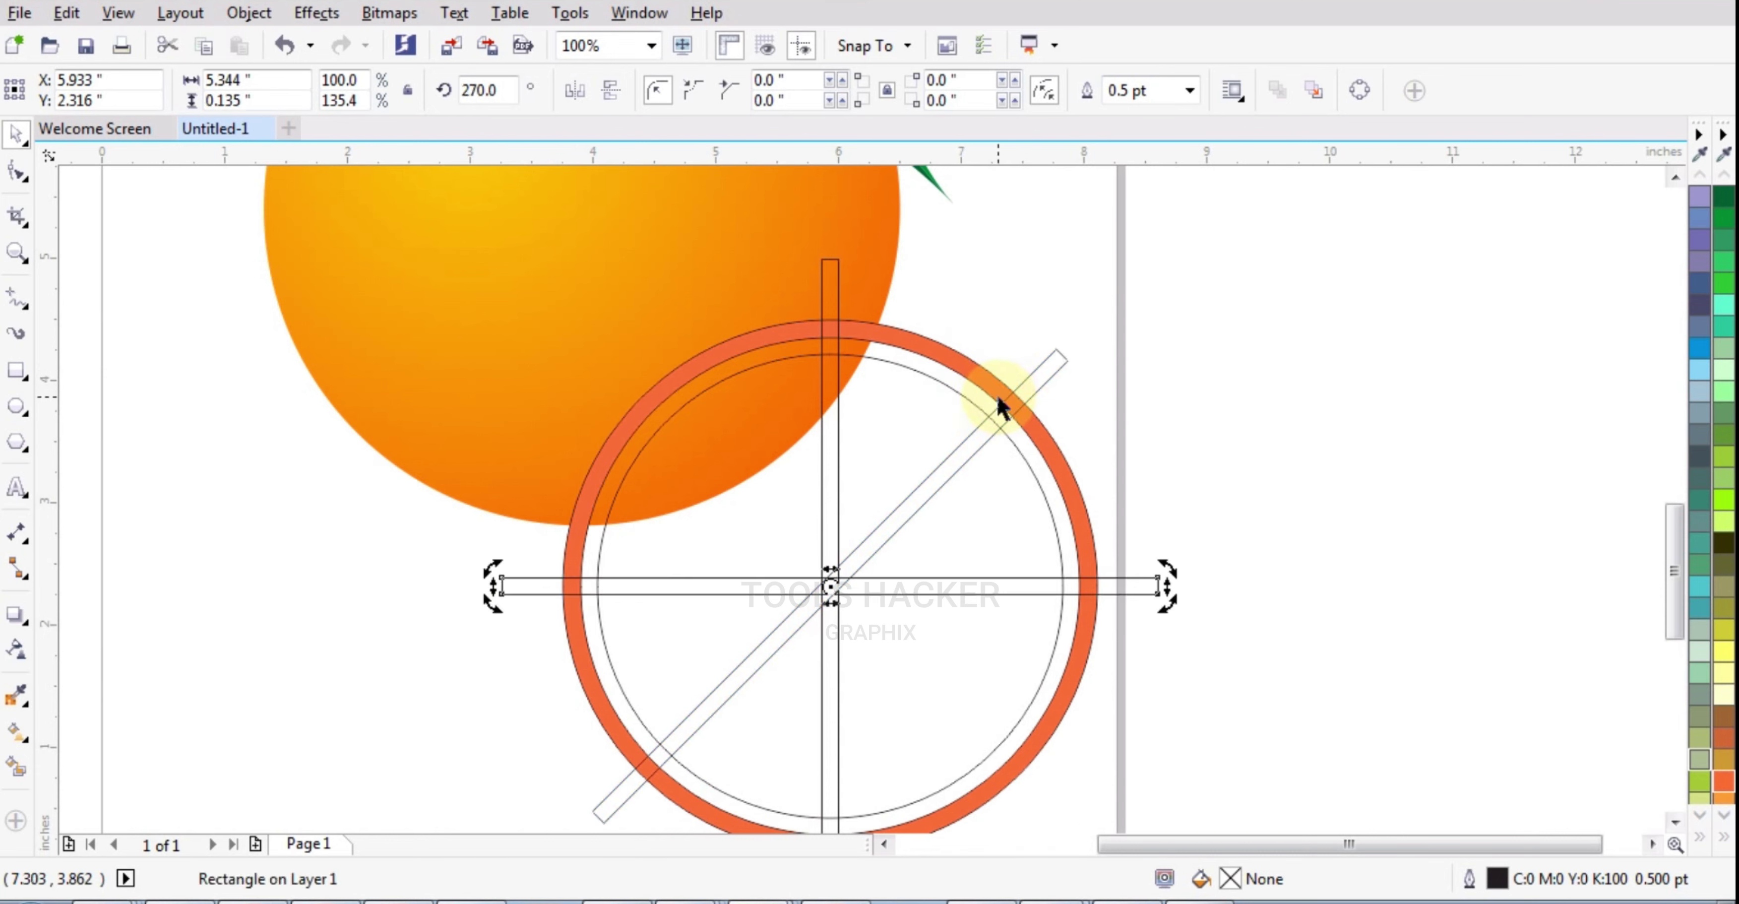
{"action": "key", "text": "ctrl+r"}
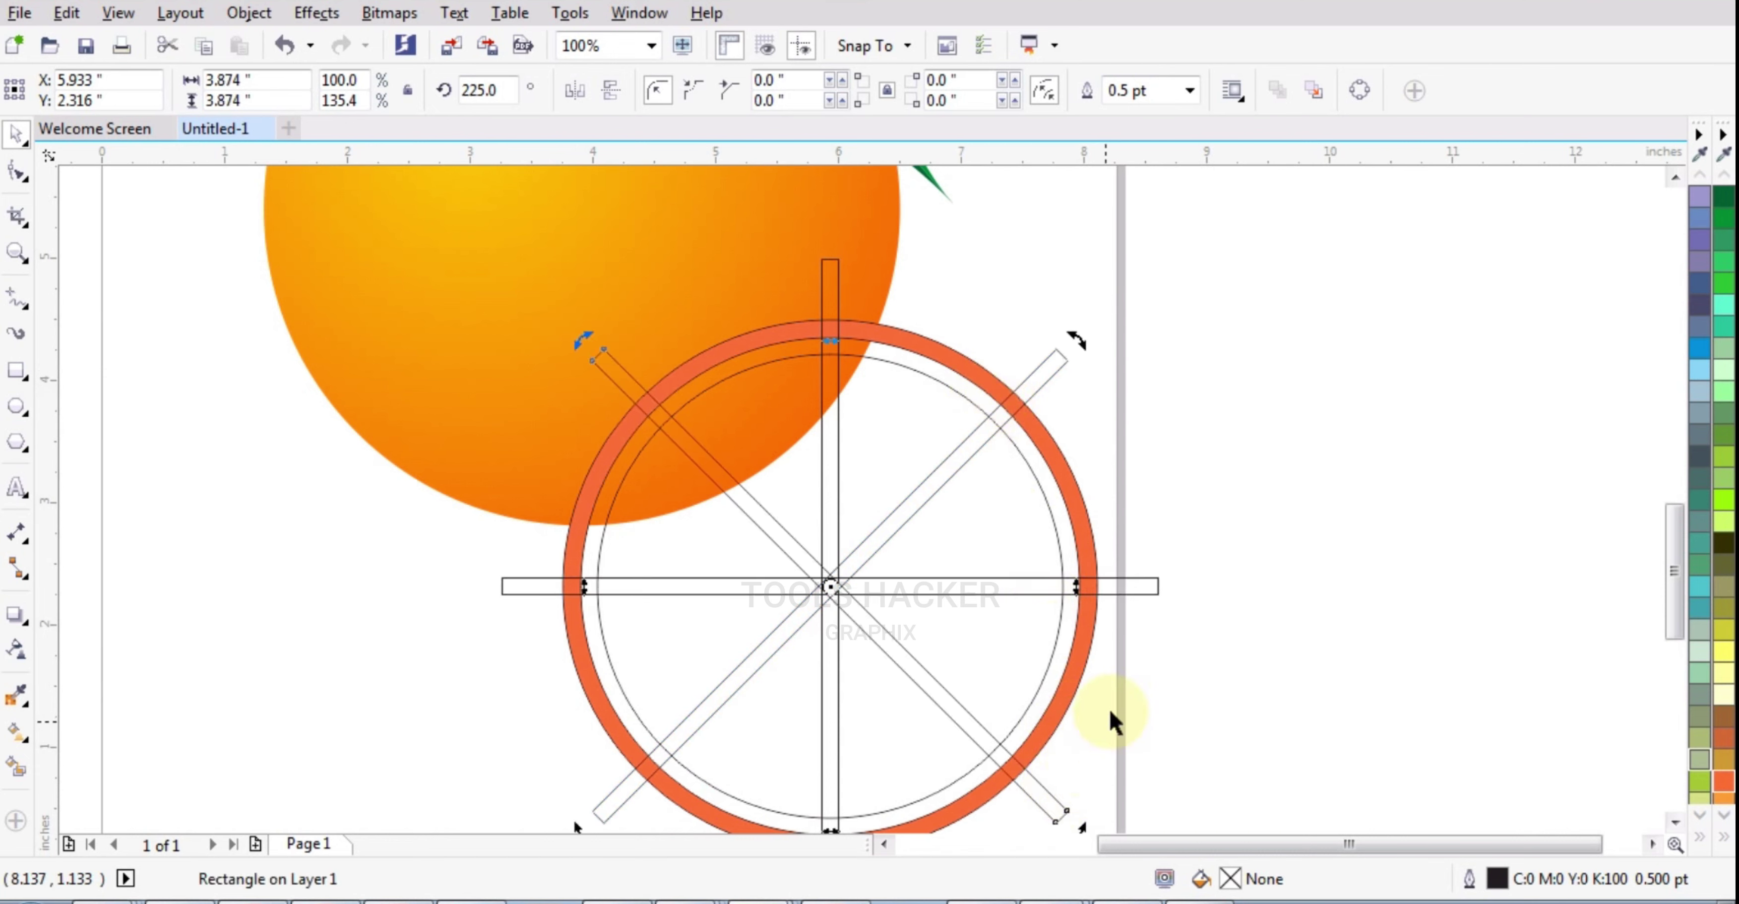
Try trimming the four crossing rectangles against each other, undo it, and group the four rectangles.
{"action": "left_click", "coordinate": [1154, 587], "text": "shift"}
{"action": "left_click", "coordinate": [1051, 369], "text": "shift"}
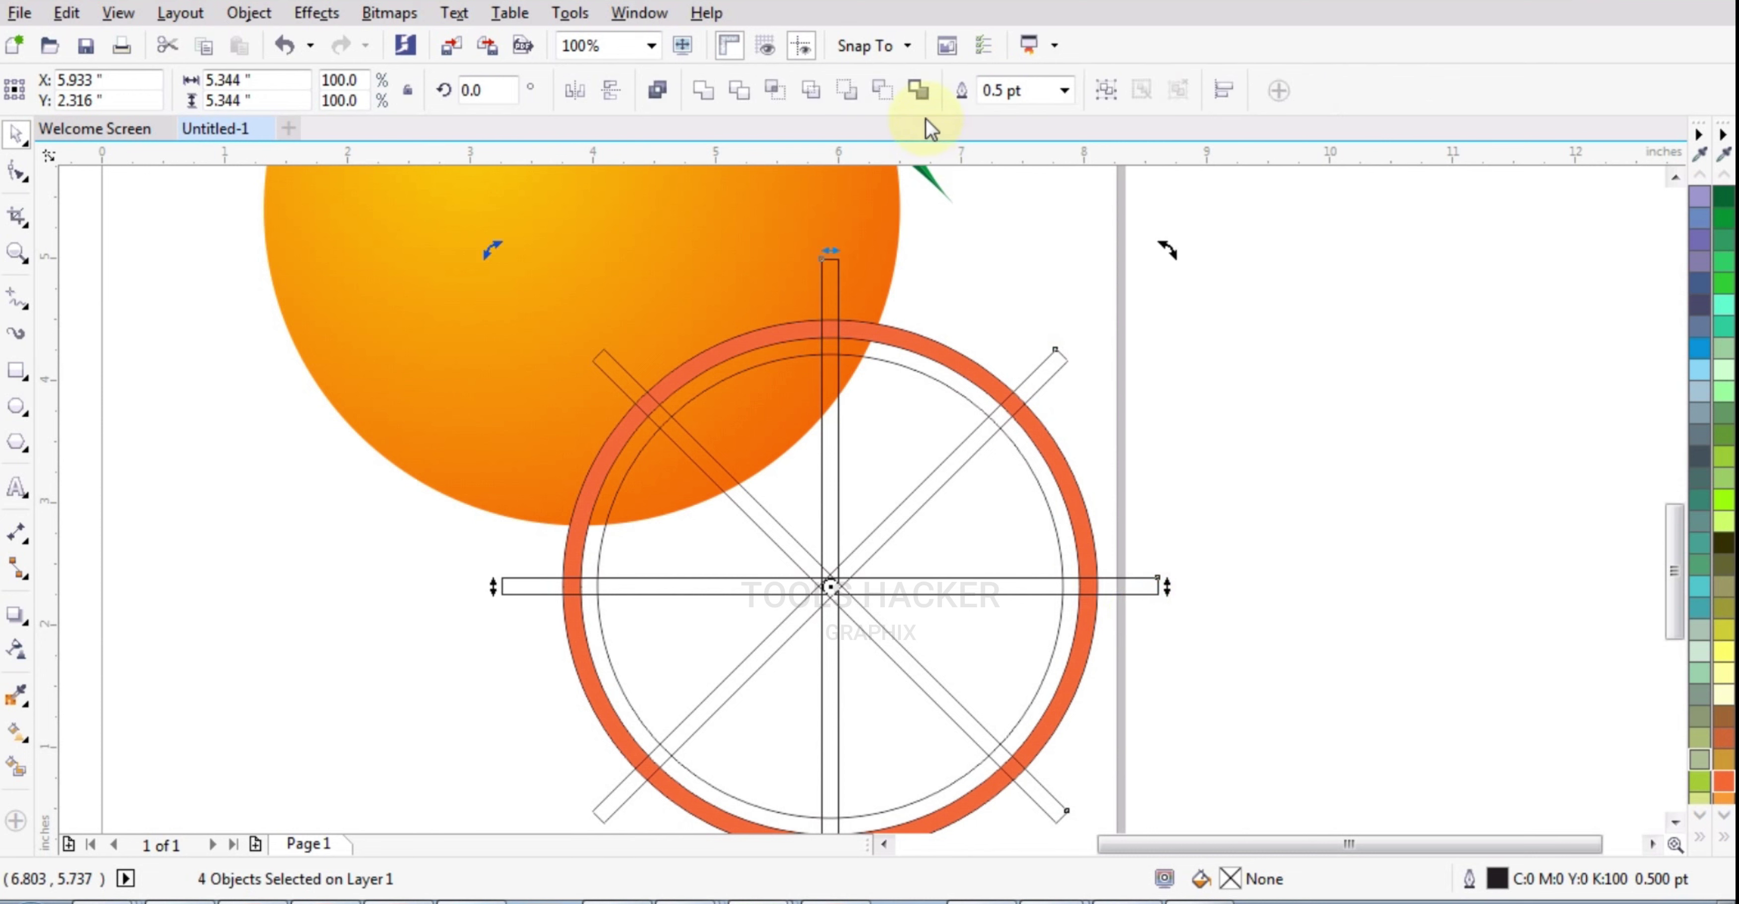
{"action": "left_click", "coordinate": [749, 98]}
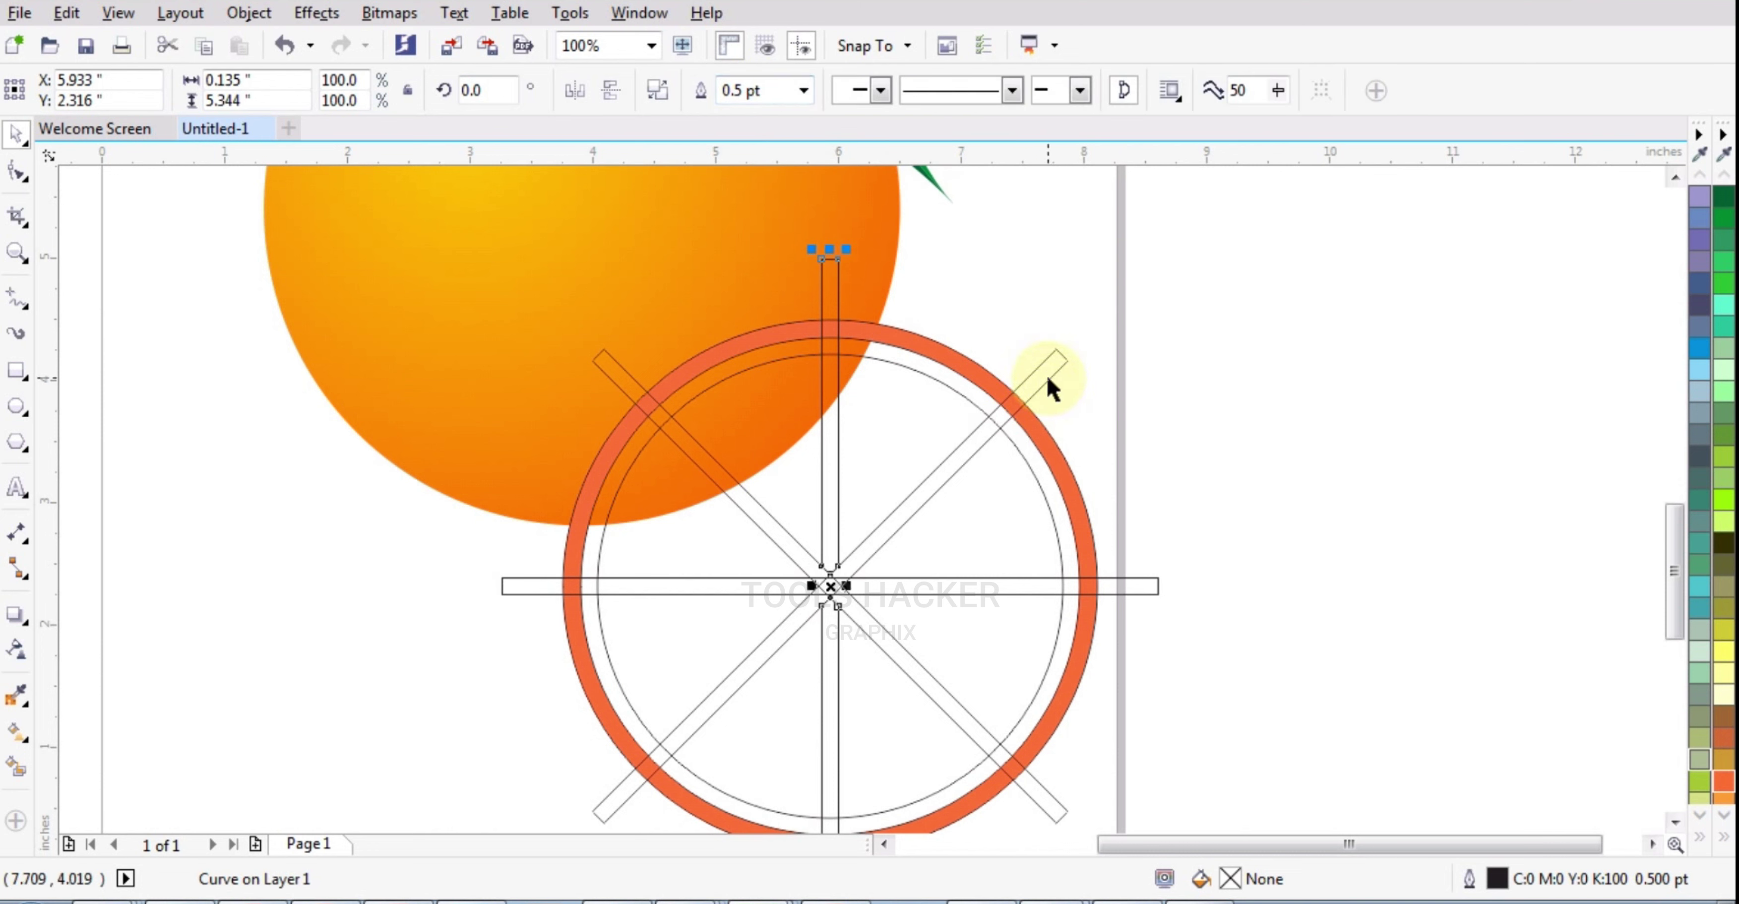
{"action": "key", "text": "ctrl+z"}
{"action": "key", "text": "ctrl+g"}
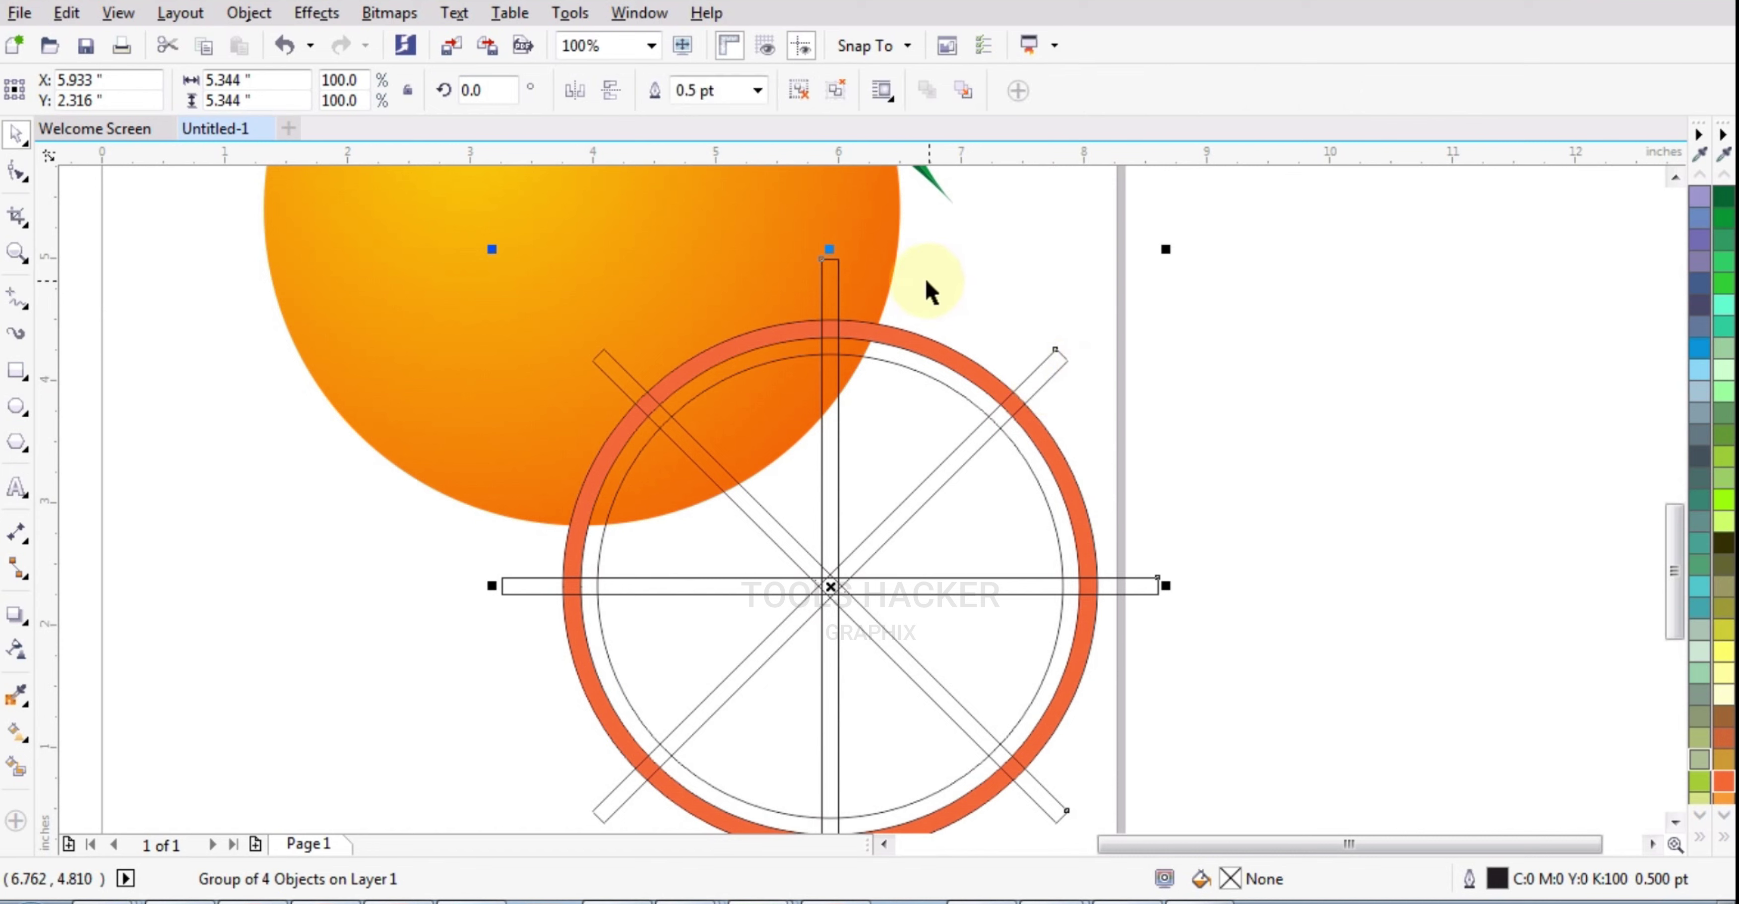
Trim the inner circle with the grouped rectangles to cut it into eight segments, and delete the group.
{"action": "left_click", "coordinate": [728, 388], "text": "shift"}
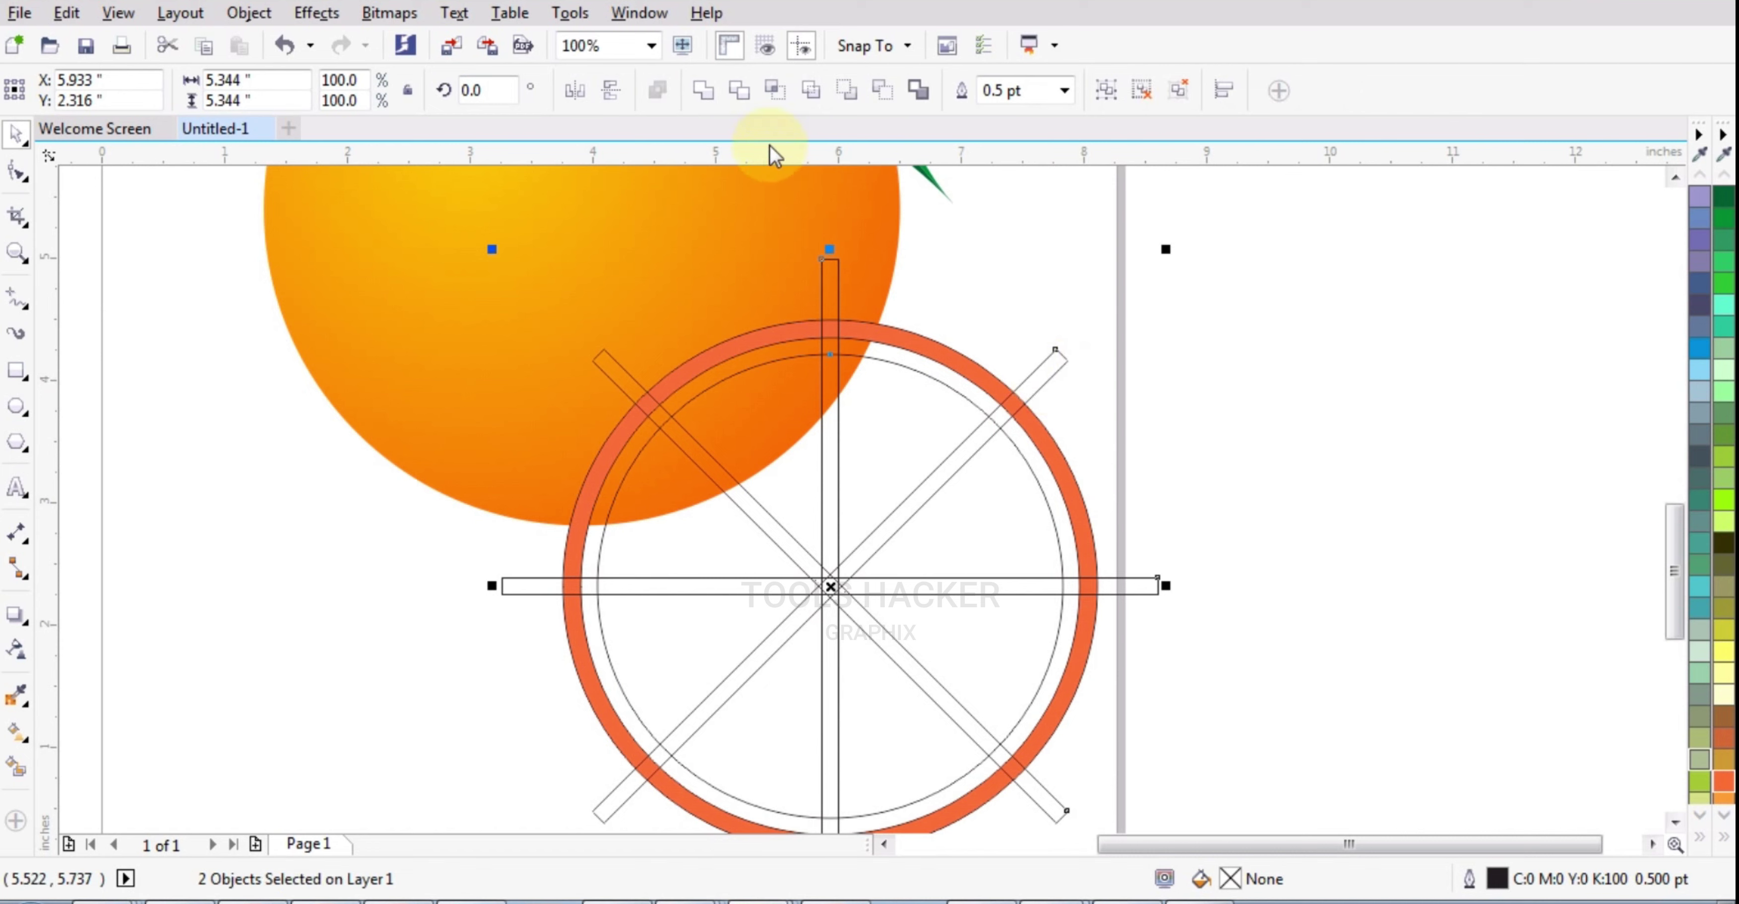
{"action": "left_click", "coordinate": [739, 90]}
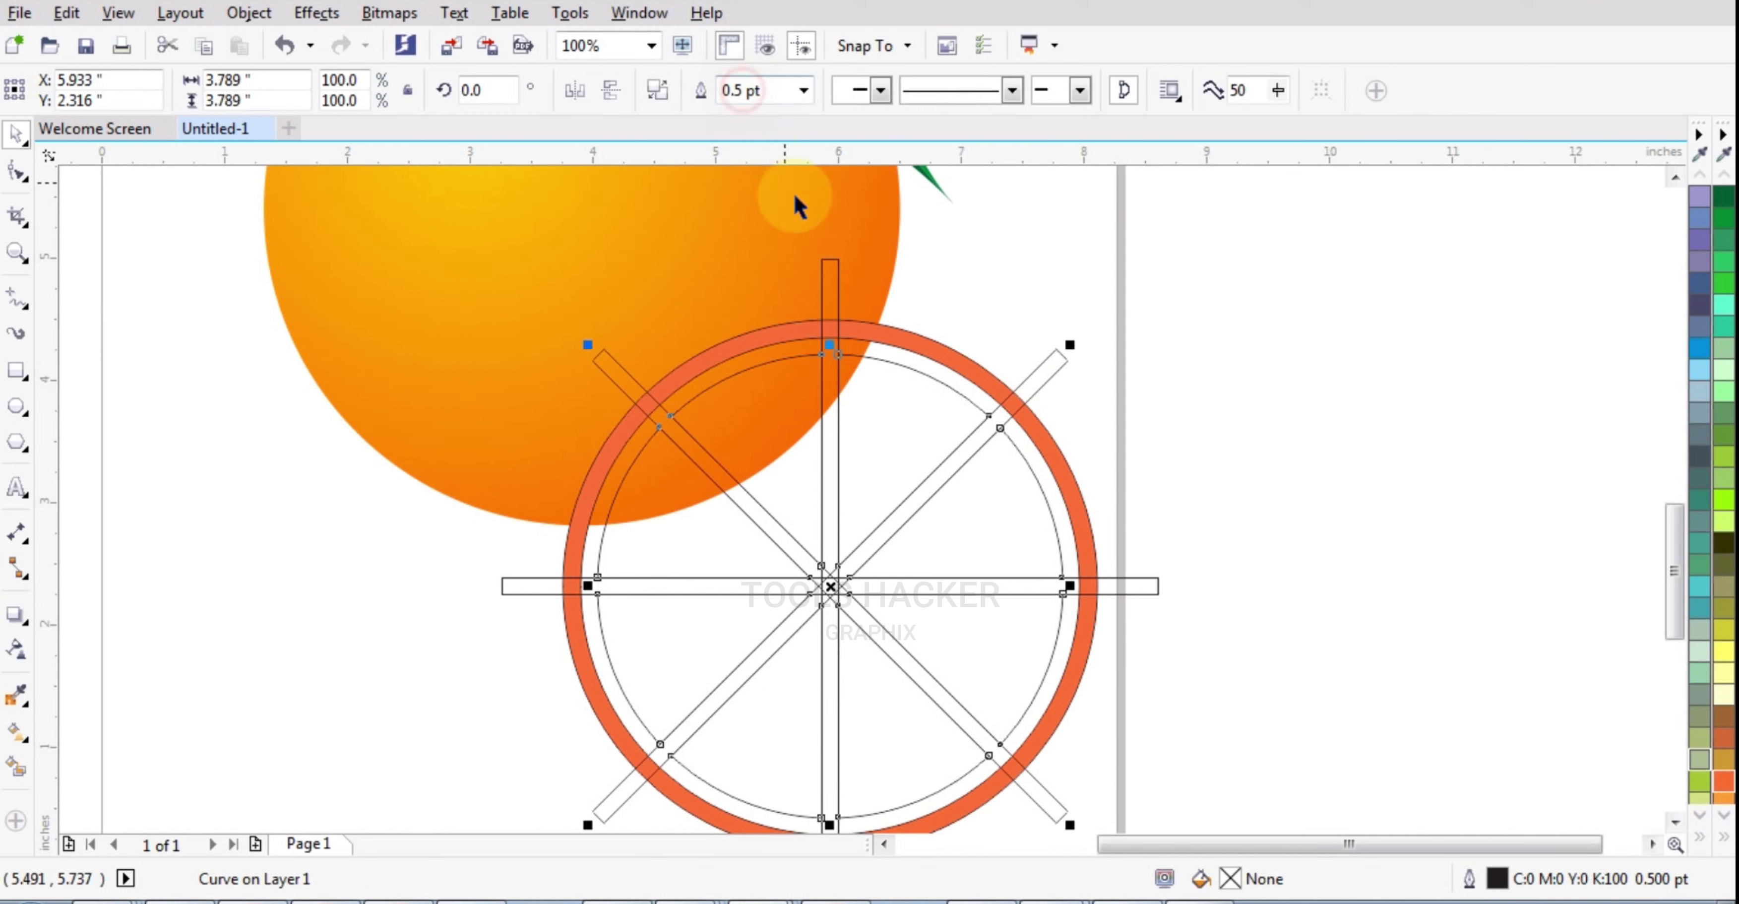
{"action": "left_click", "coordinate": [1058, 376]}
{"action": "key", "text": "Delete"}
Round all corners of the eight slice segments with a 0.16-inch fillet.
{"action": "left_click", "coordinate": [948, 503]}
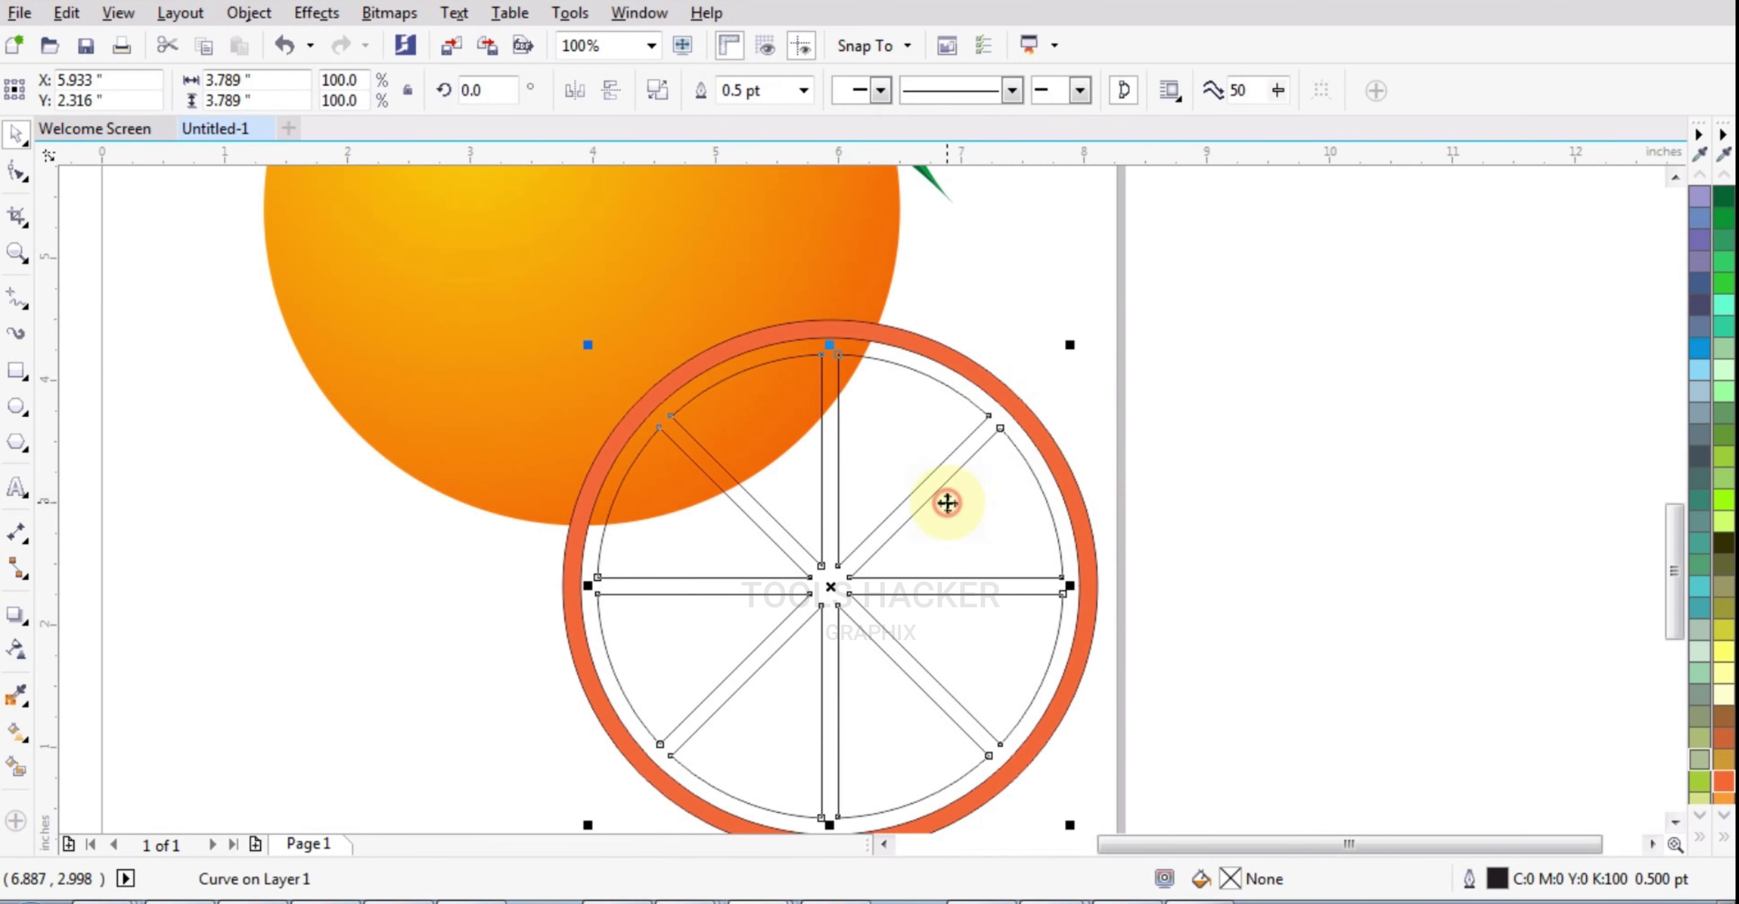
{"action": "left_click", "coordinate": [634, 20]}
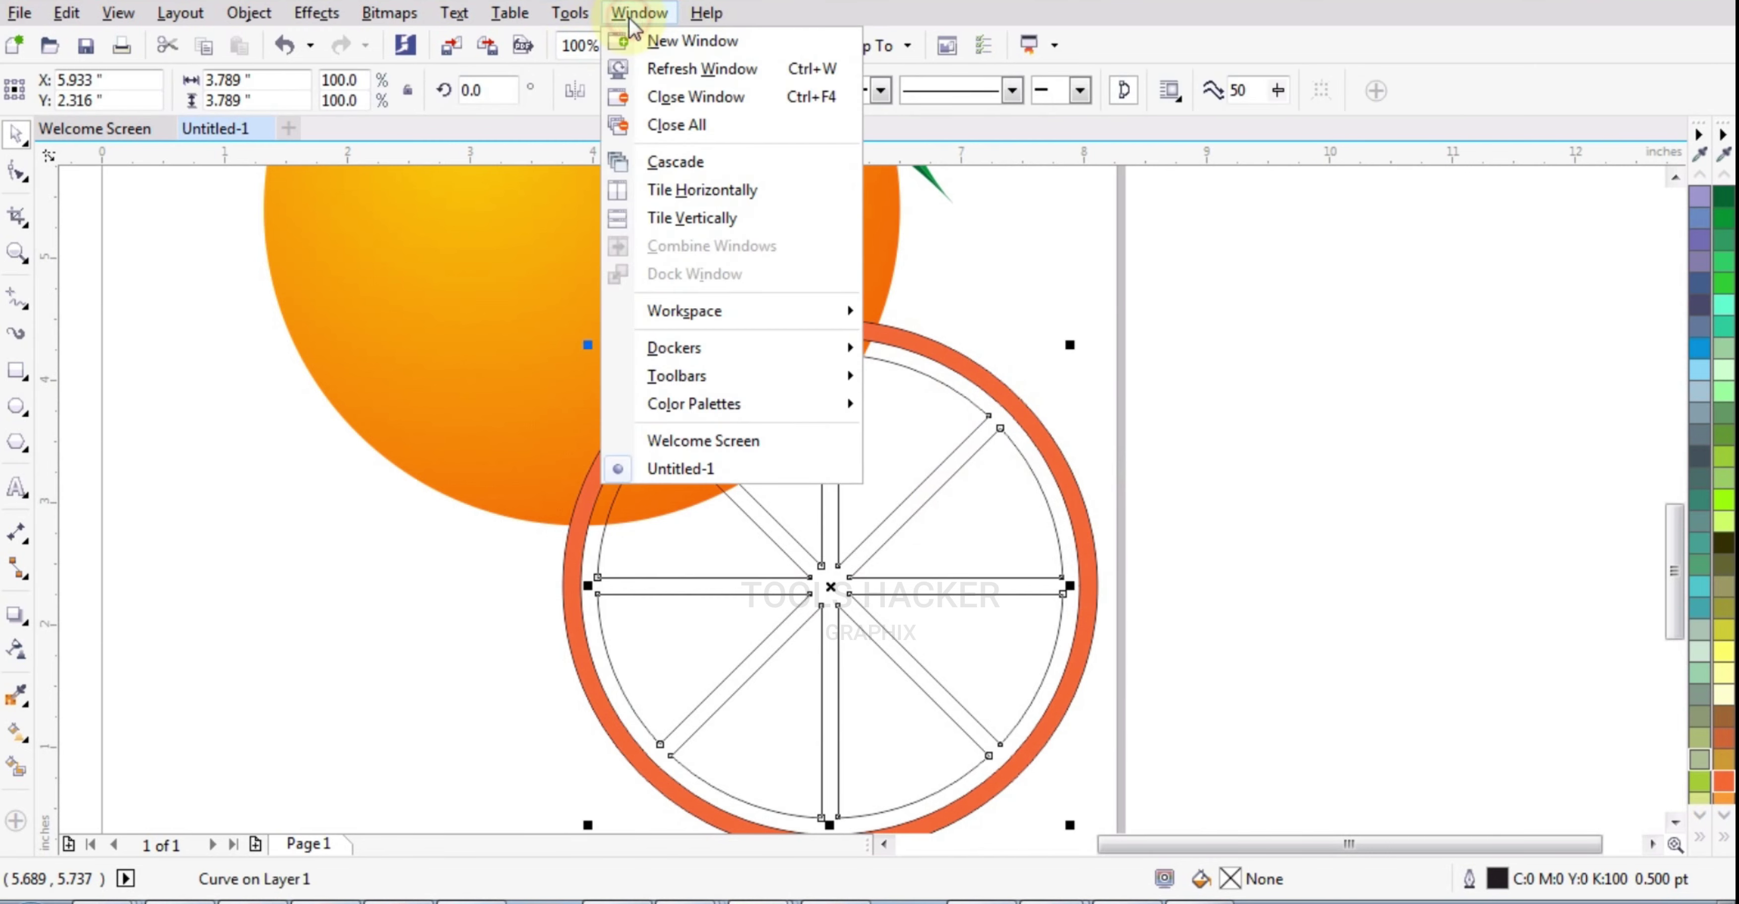
{"action": "mouse_move", "coordinate": [709, 347]}
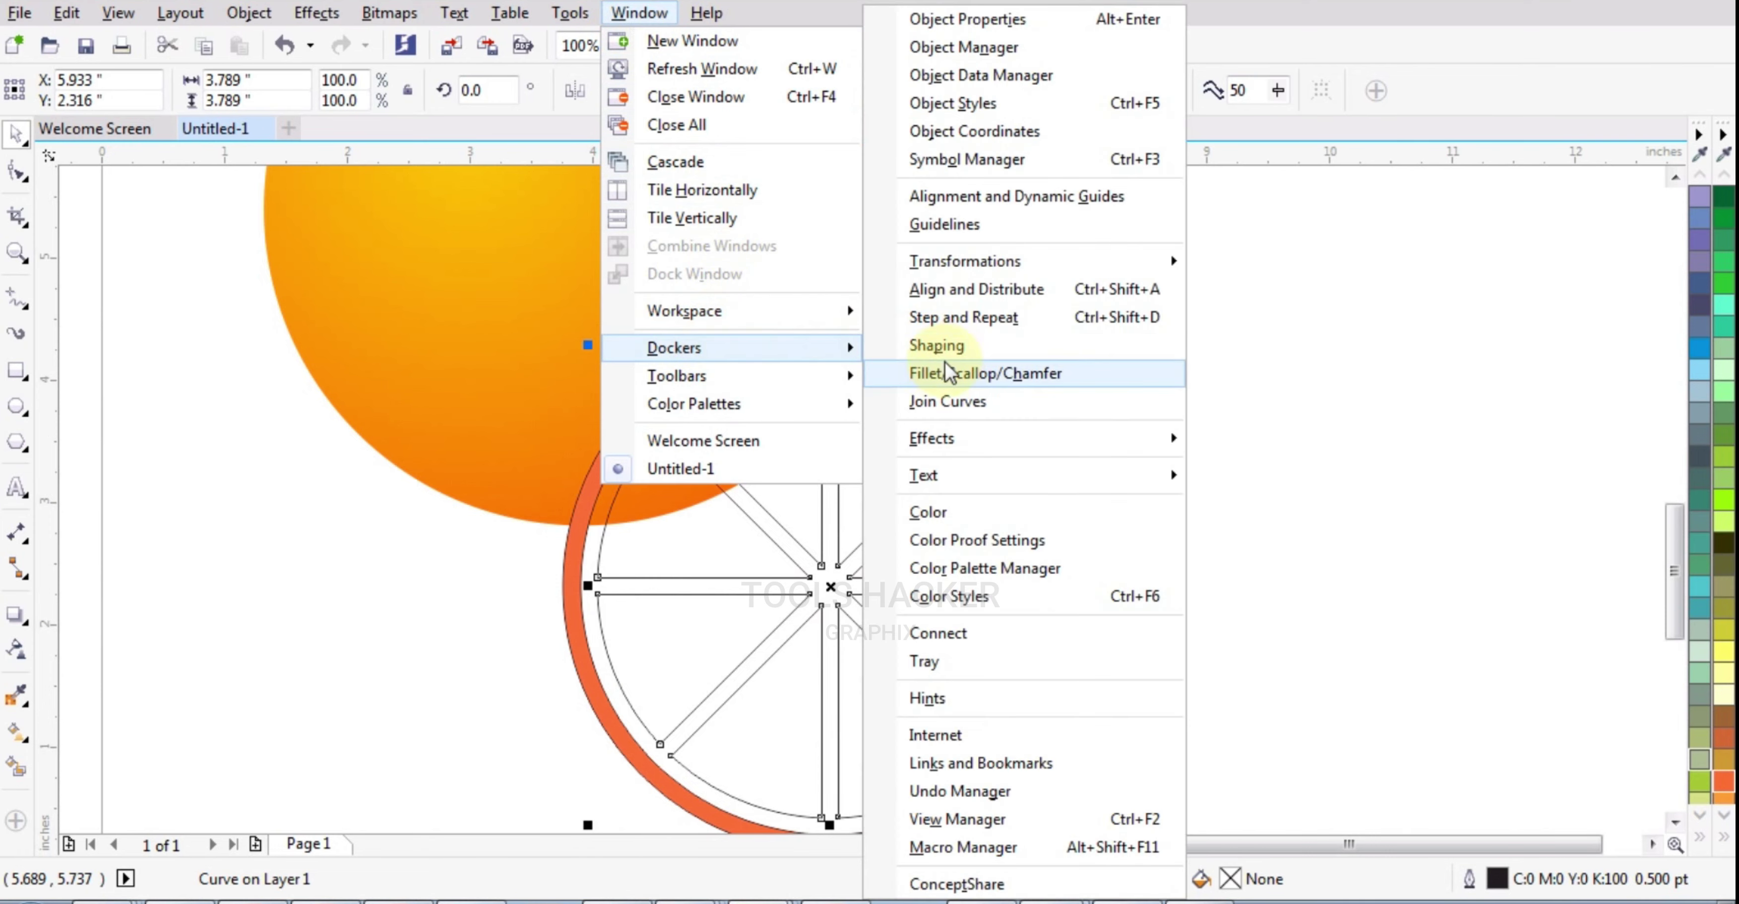
{"action": "left_click", "coordinate": [952, 373]}
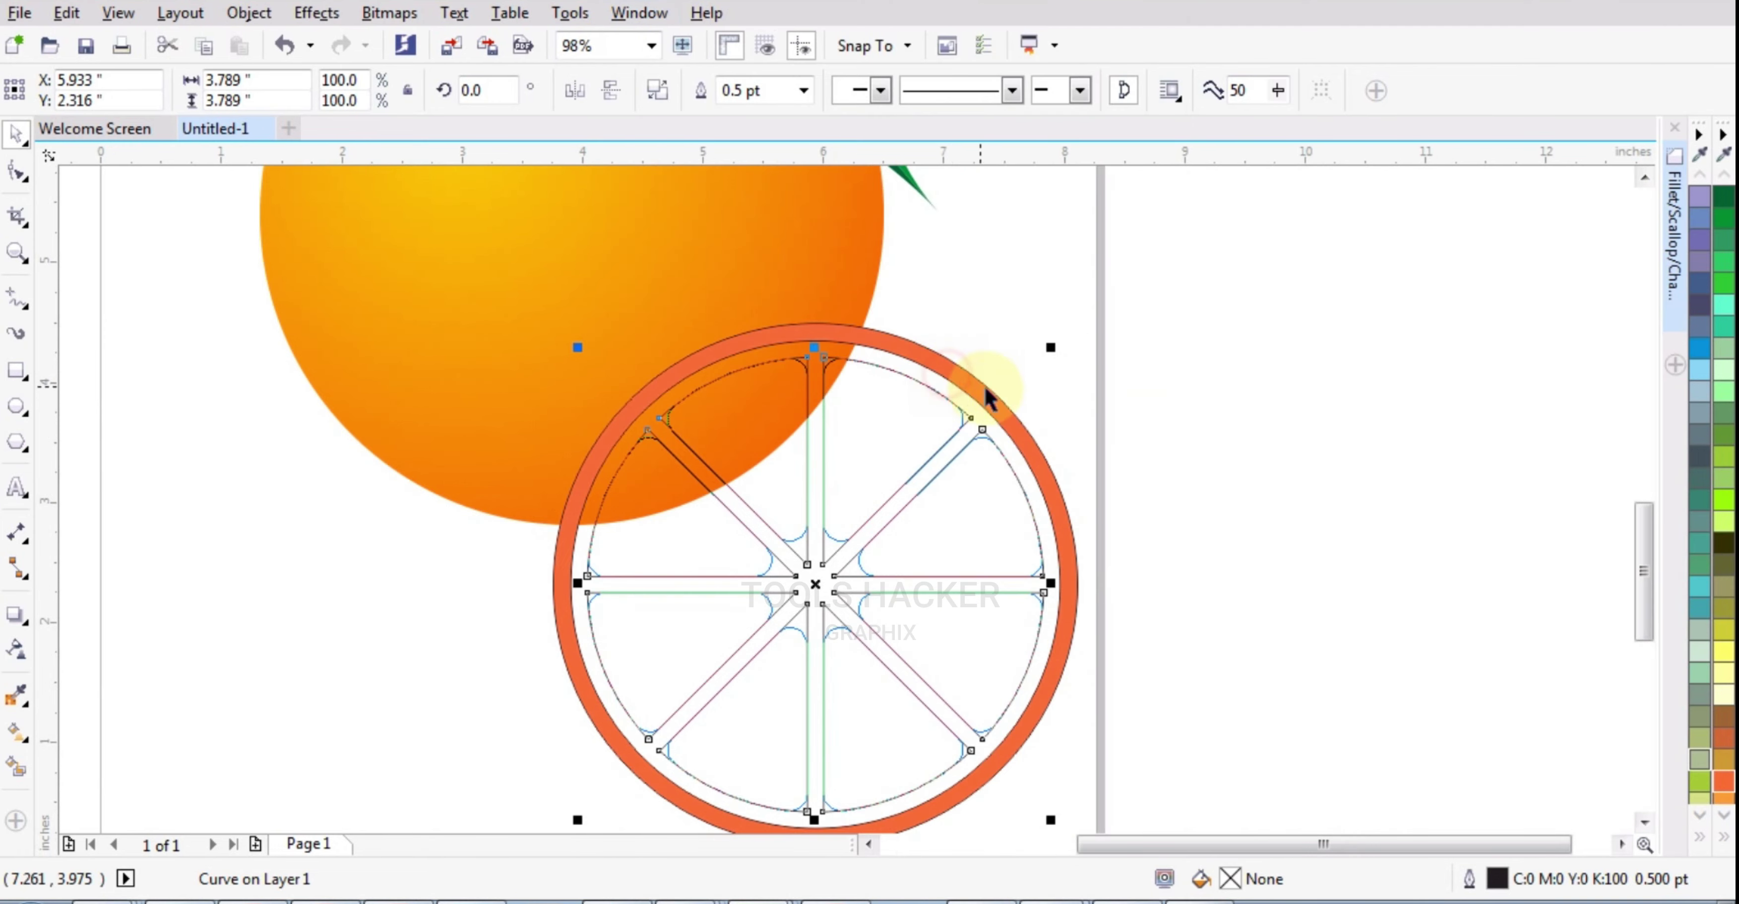
{"action": "left_click", "coordinate": [1668, 283]}
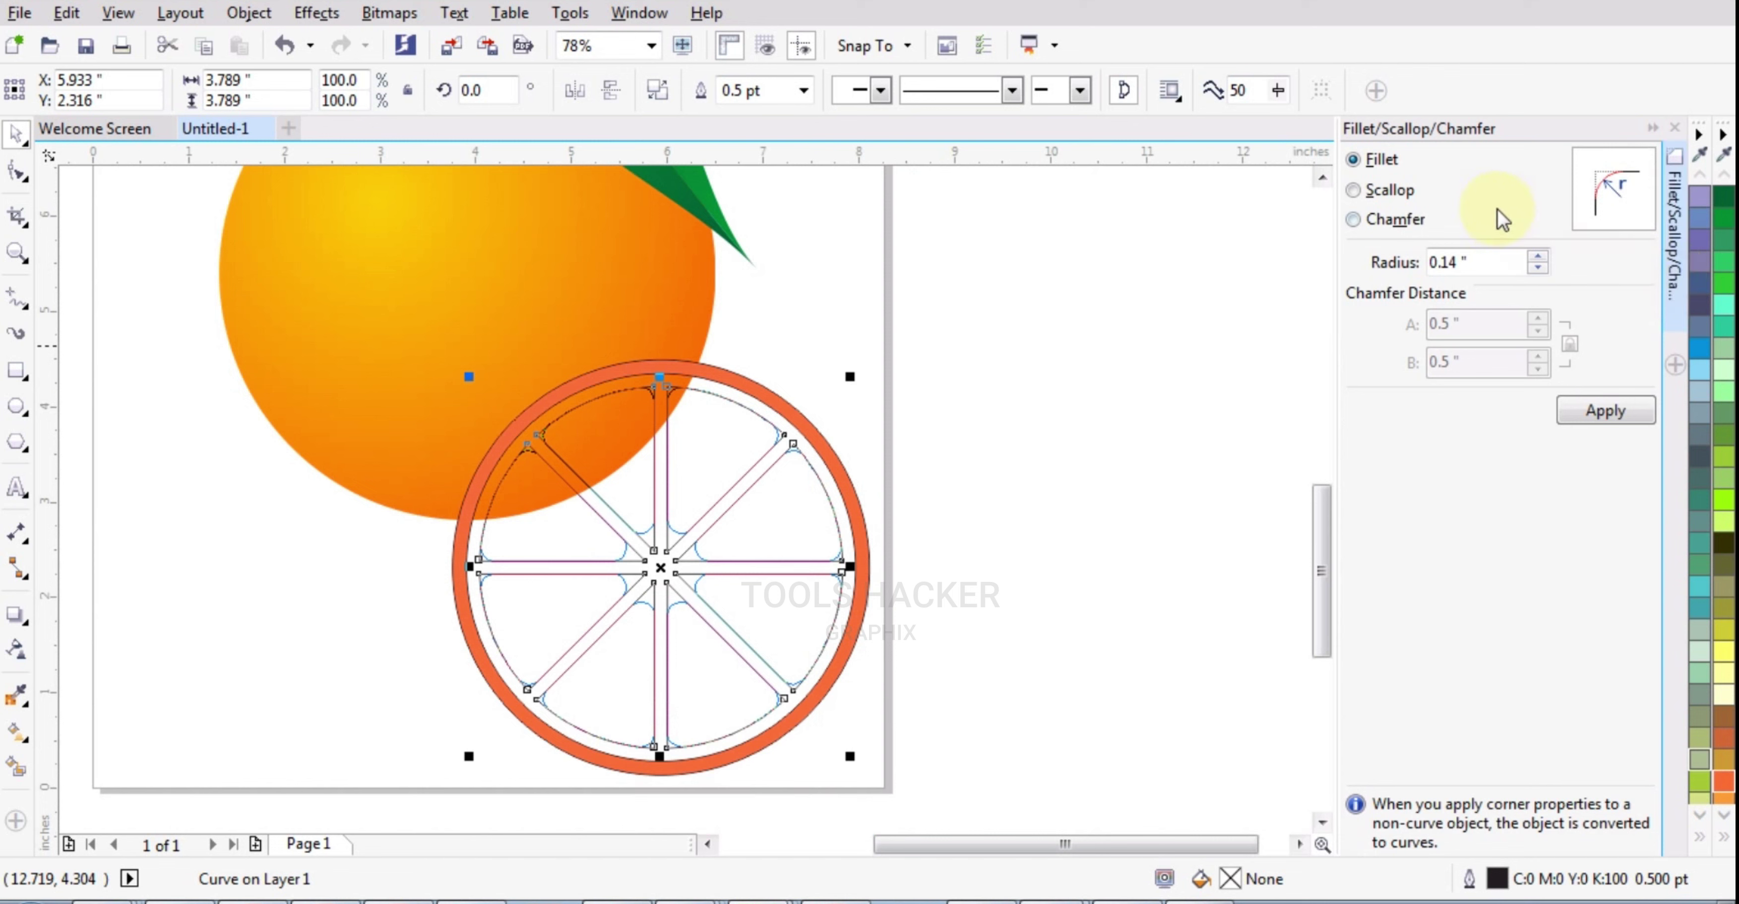
{"action": "left_click", "coordinate": [1537, 271]}
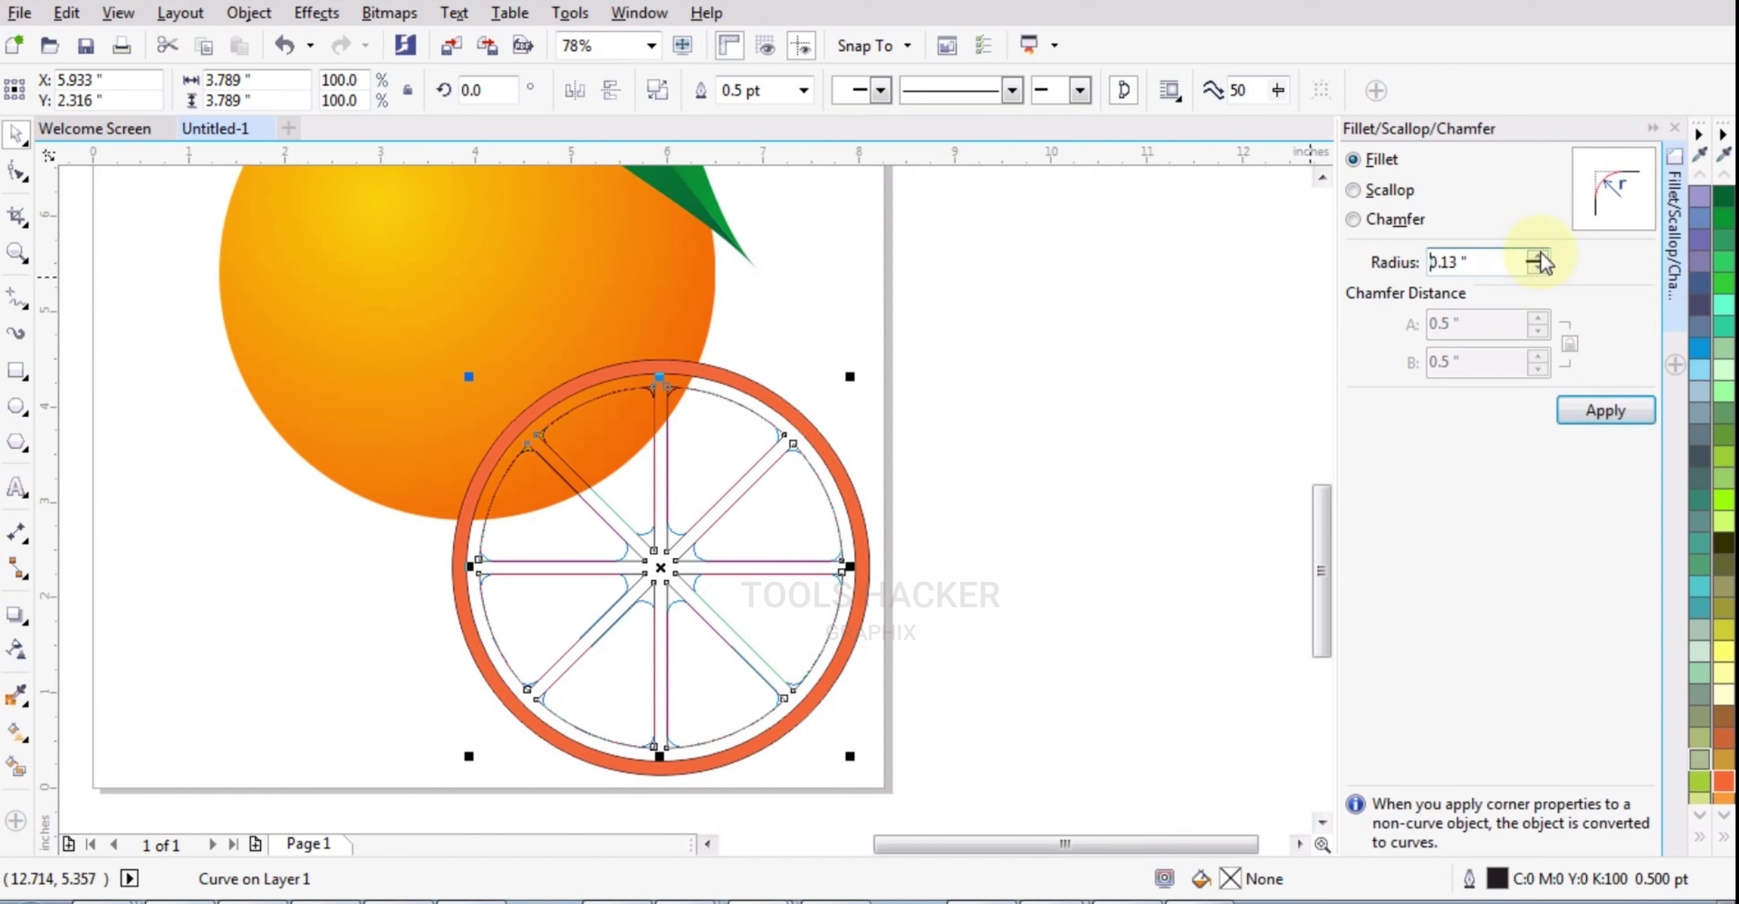
{"action": "left_click", "coordinate": [1539, 255]}
{"action": "left_click", "coordinate": [1539, 254]}
{"action": "left_click", "coordinate": [1539, 255]}
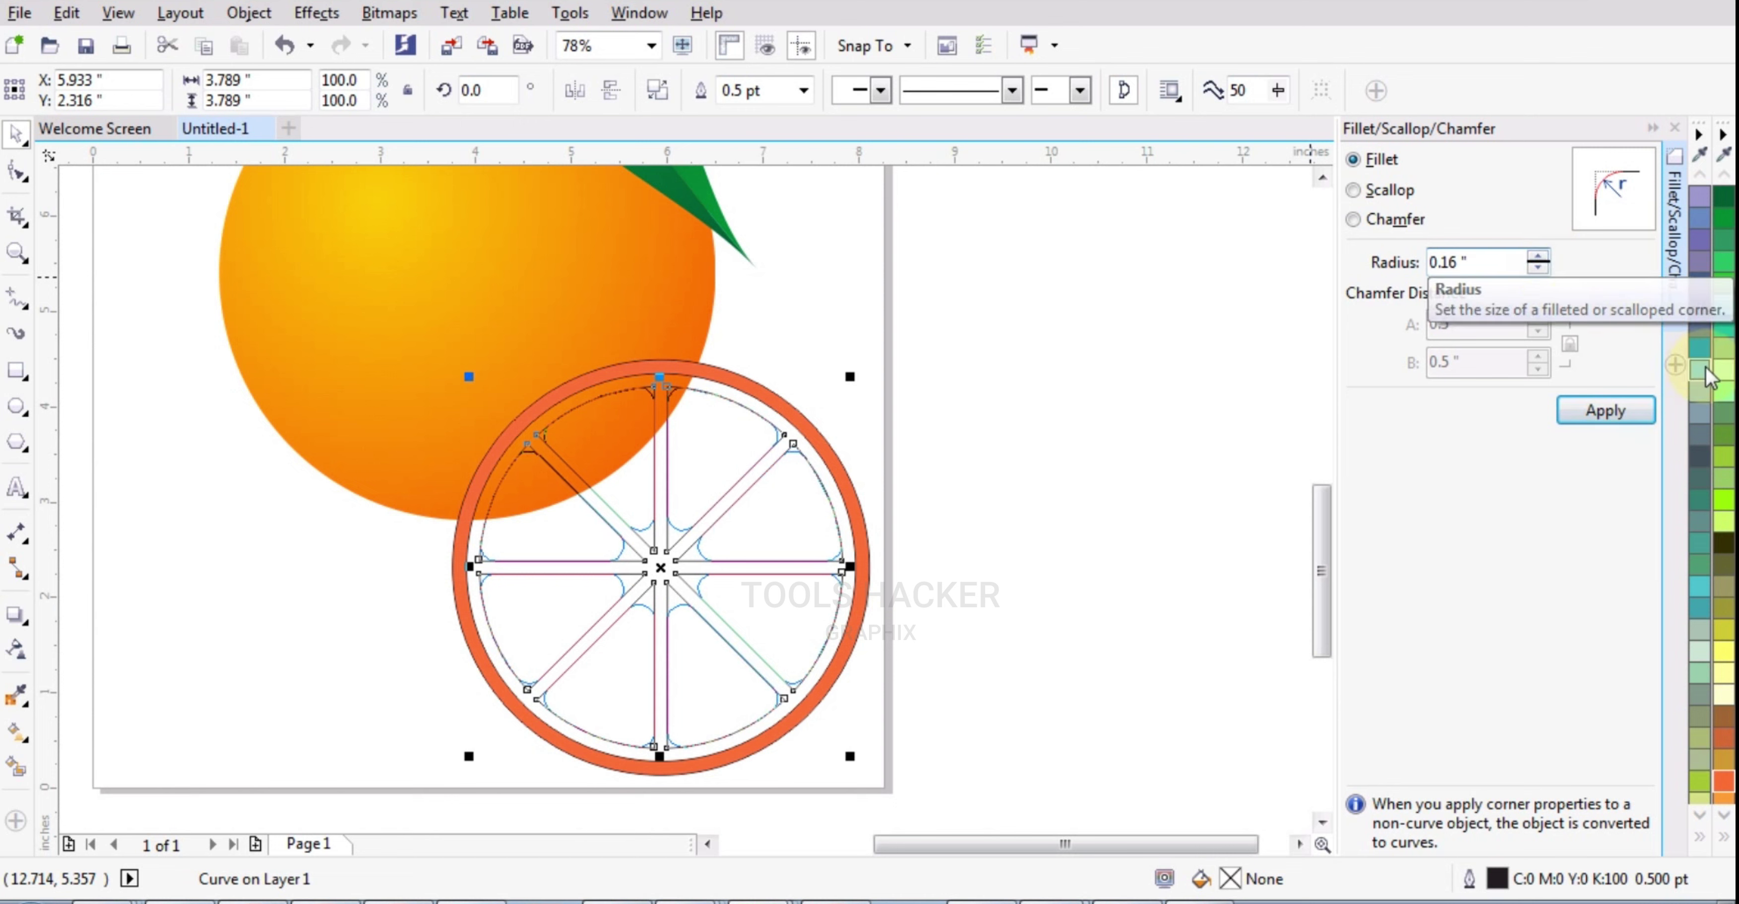
{"action": "left_click", "coordinate": [1605, 409]}
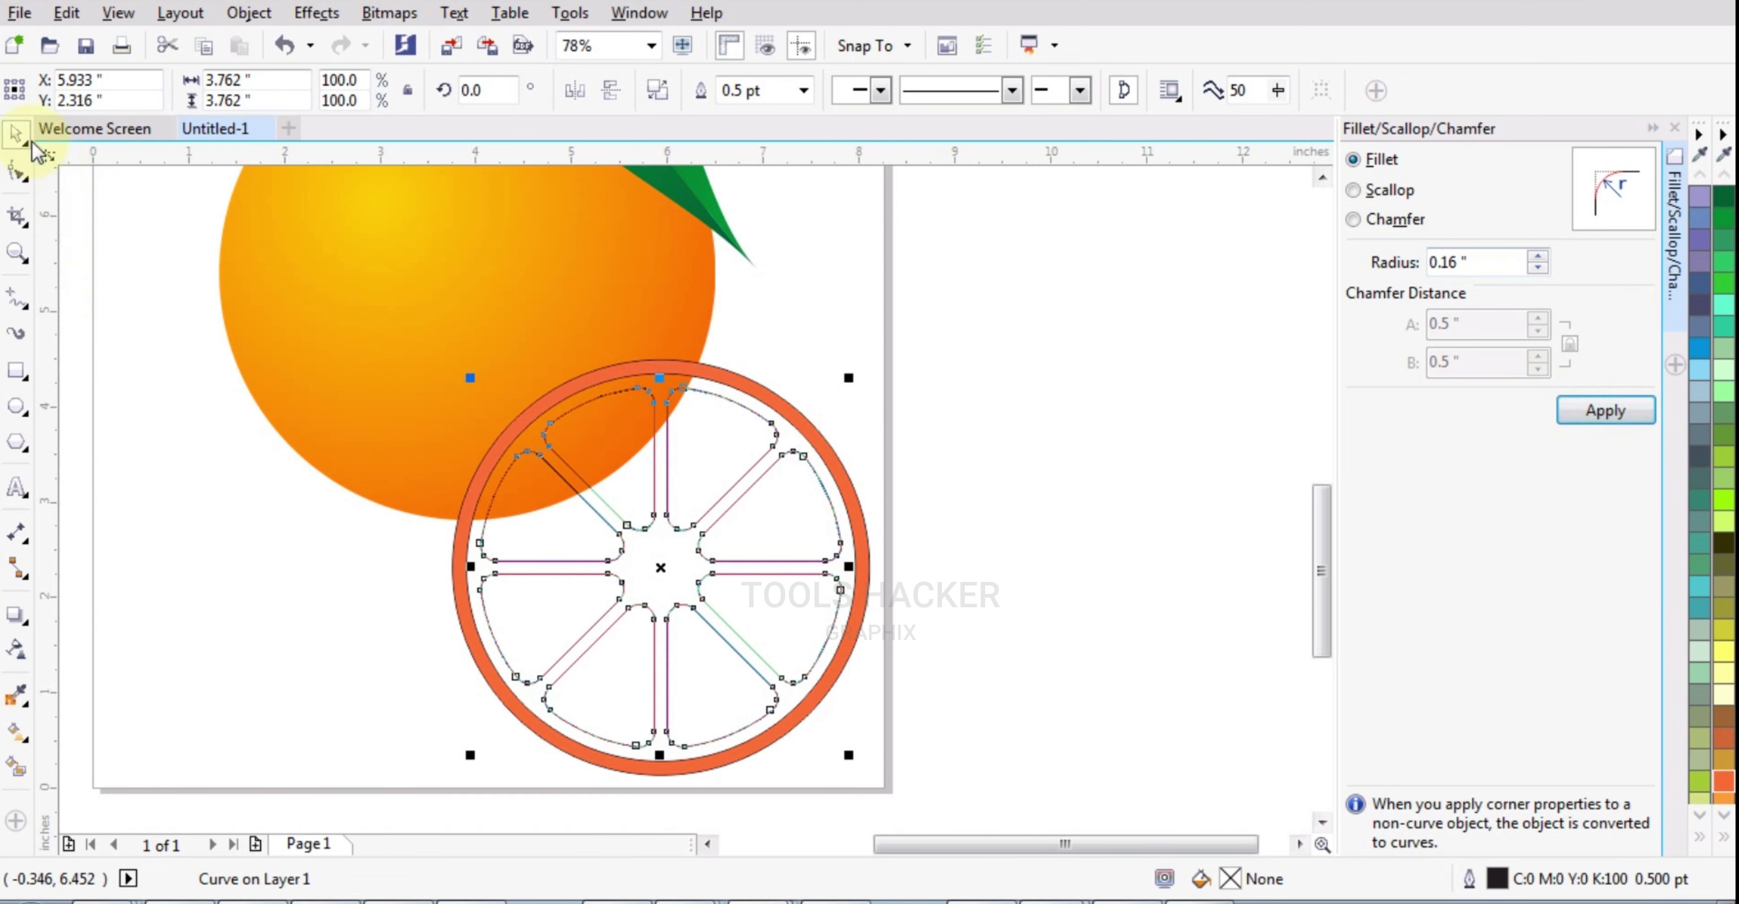
{"action": "left_click", "coordinate": [20, 133]}
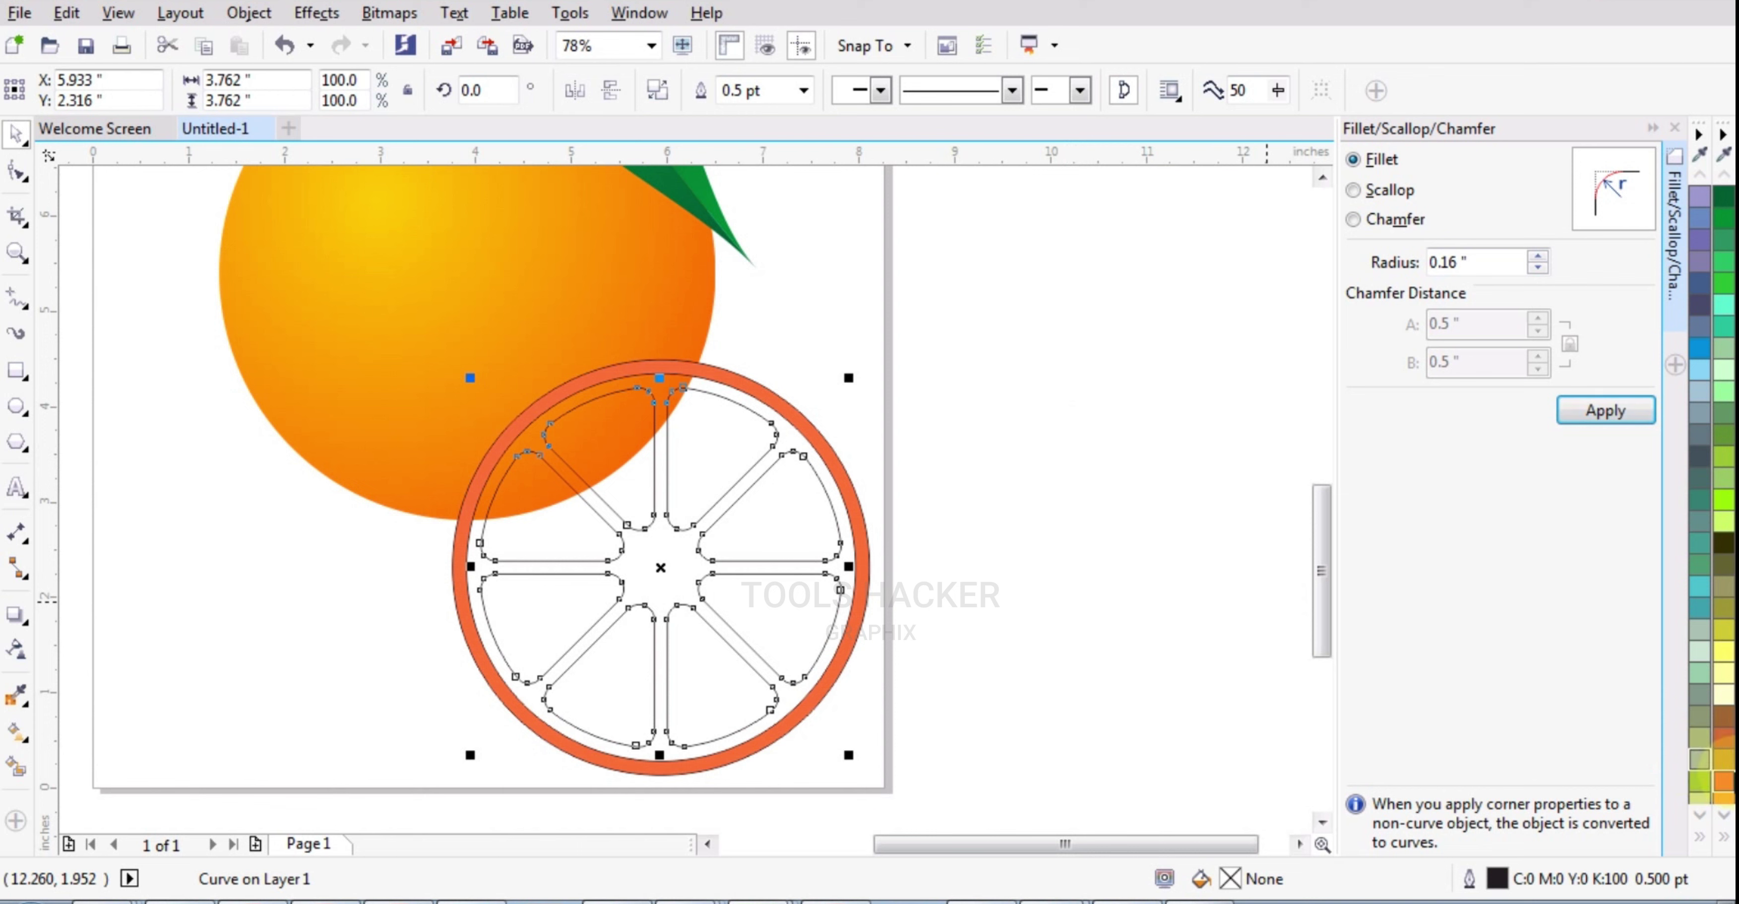
Fill the rounded slice segments with light orange (#FF9933).
{"action": "left_click", "coordinate": [1724, 834]}
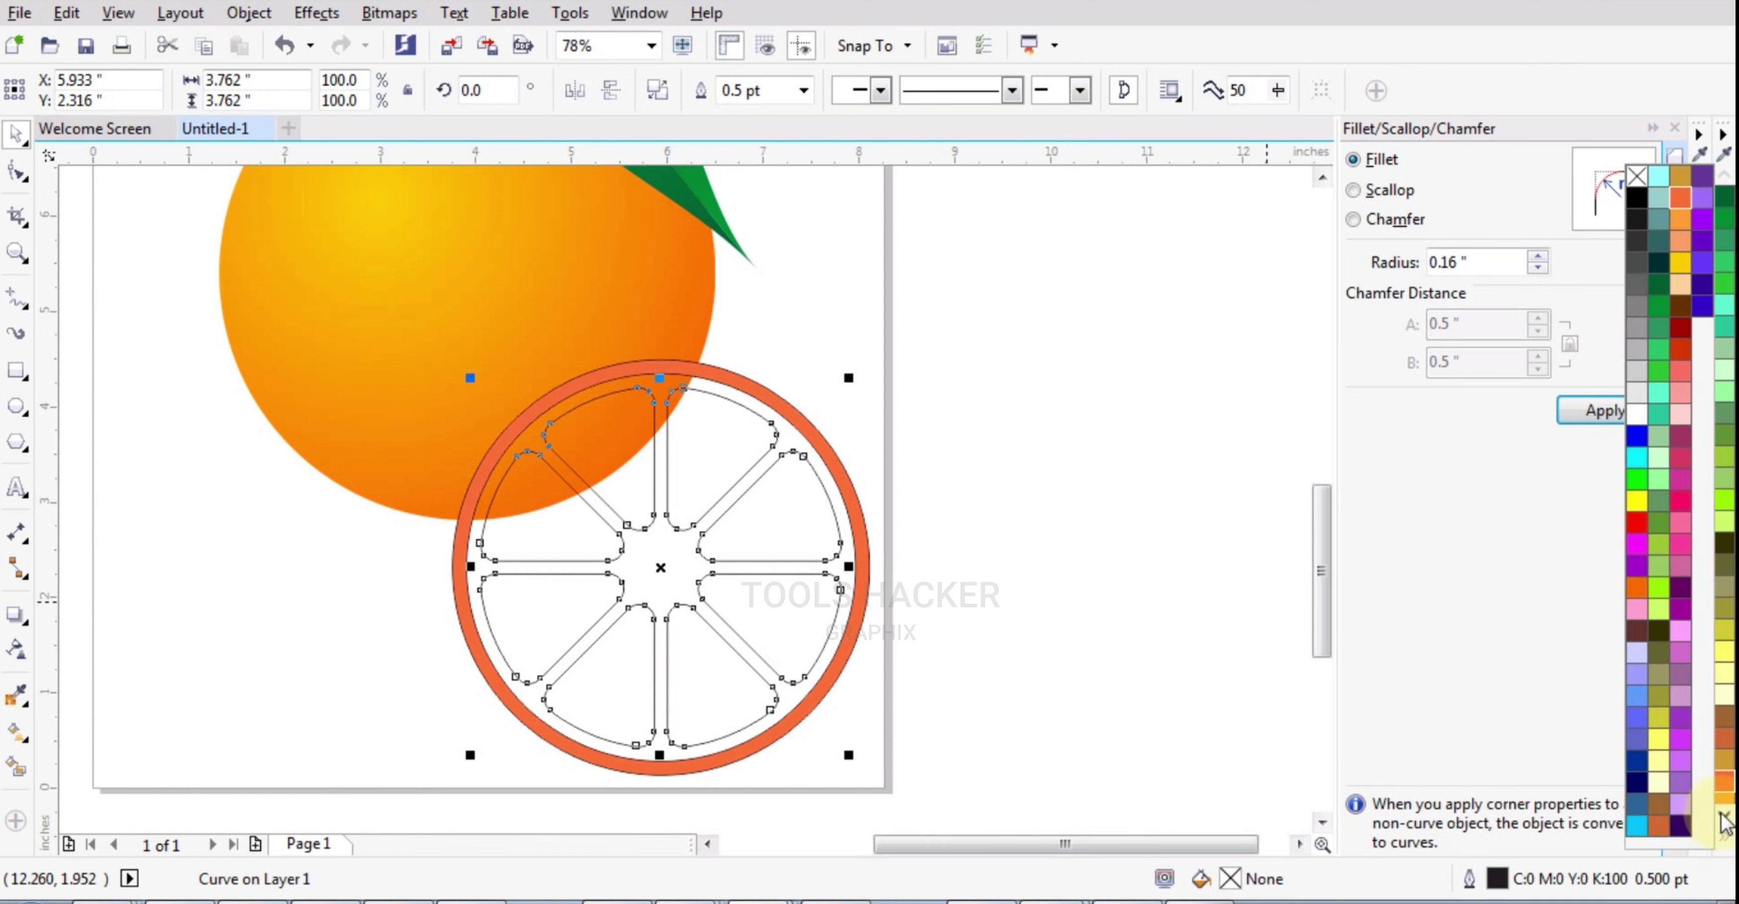
{"action": "left_click", "coordinate": [1723, 801]}
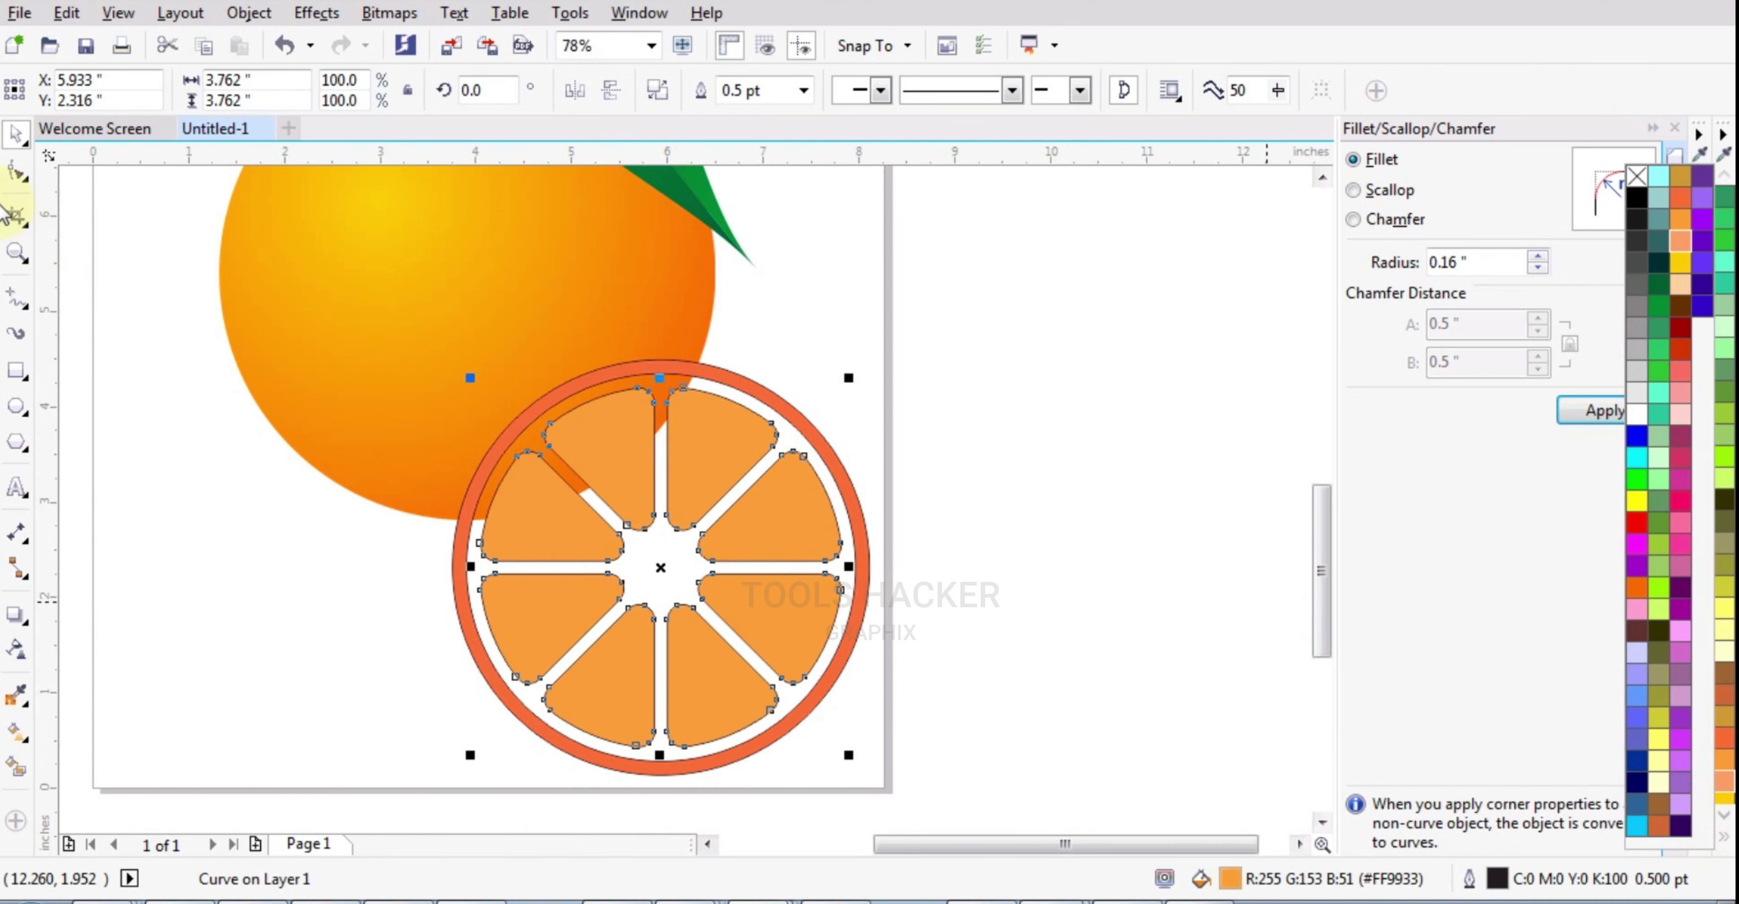
{"action": "left_click", "coordinate": [1005, 370]}
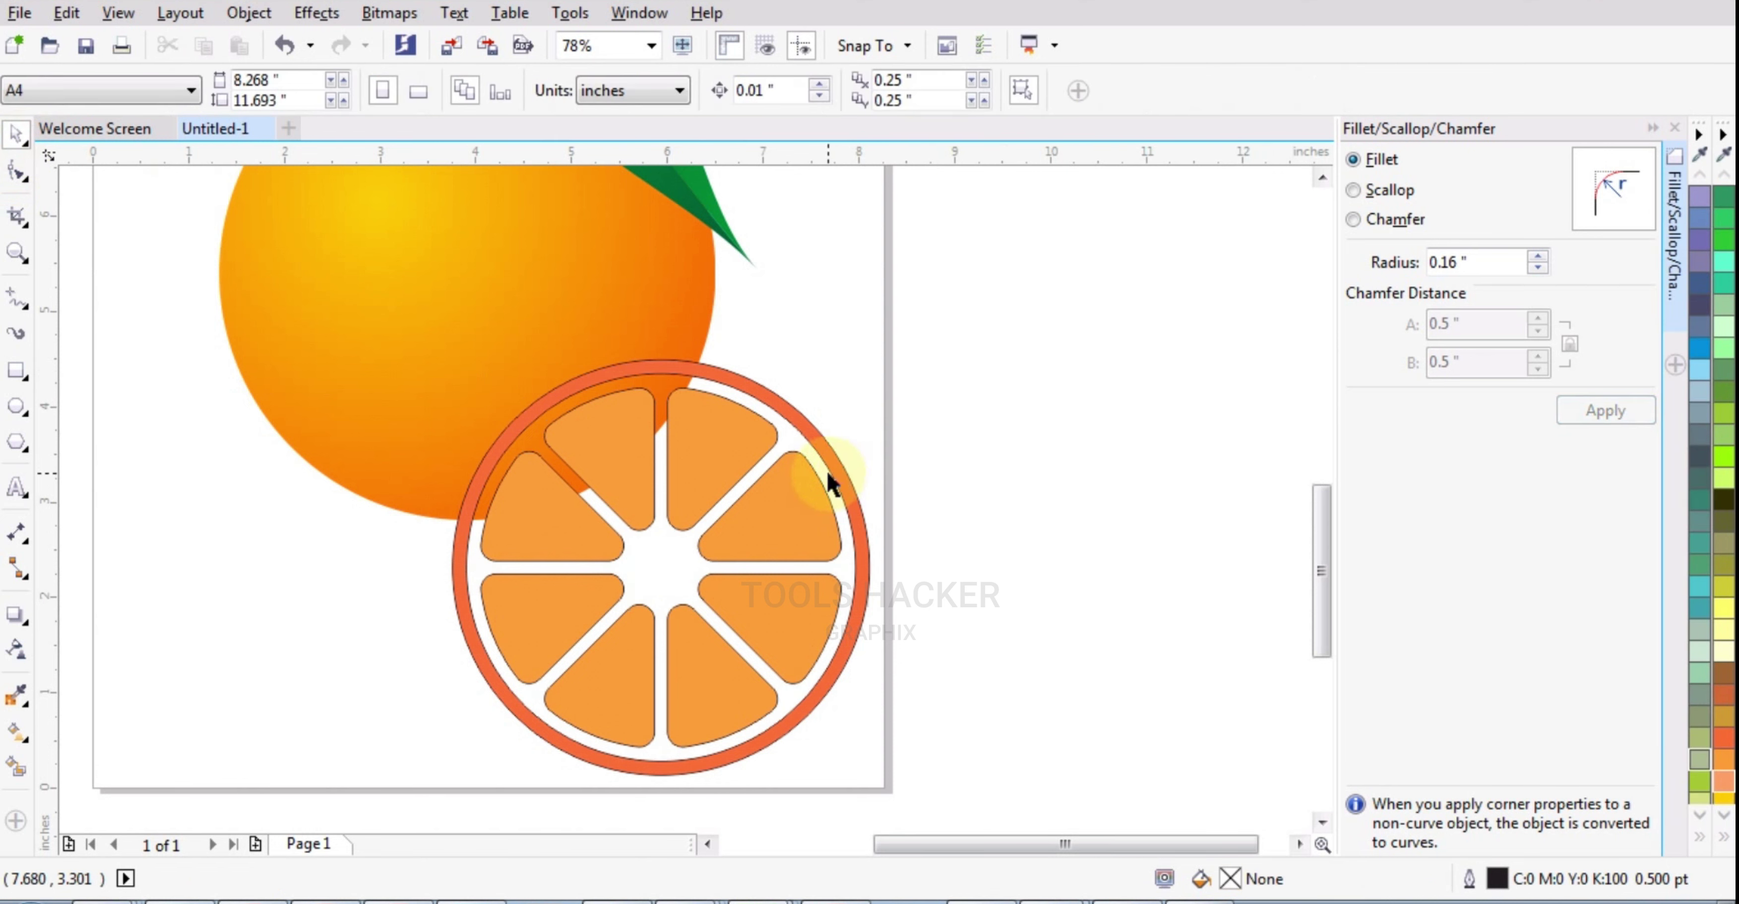
Draw a circle about 3.47 inches in diameter on the empty area beside the slice and page.
{"action": "left_click", "coordinate": [19, 373]}
{"action": "left_click", "coordinate": [18, 405]}
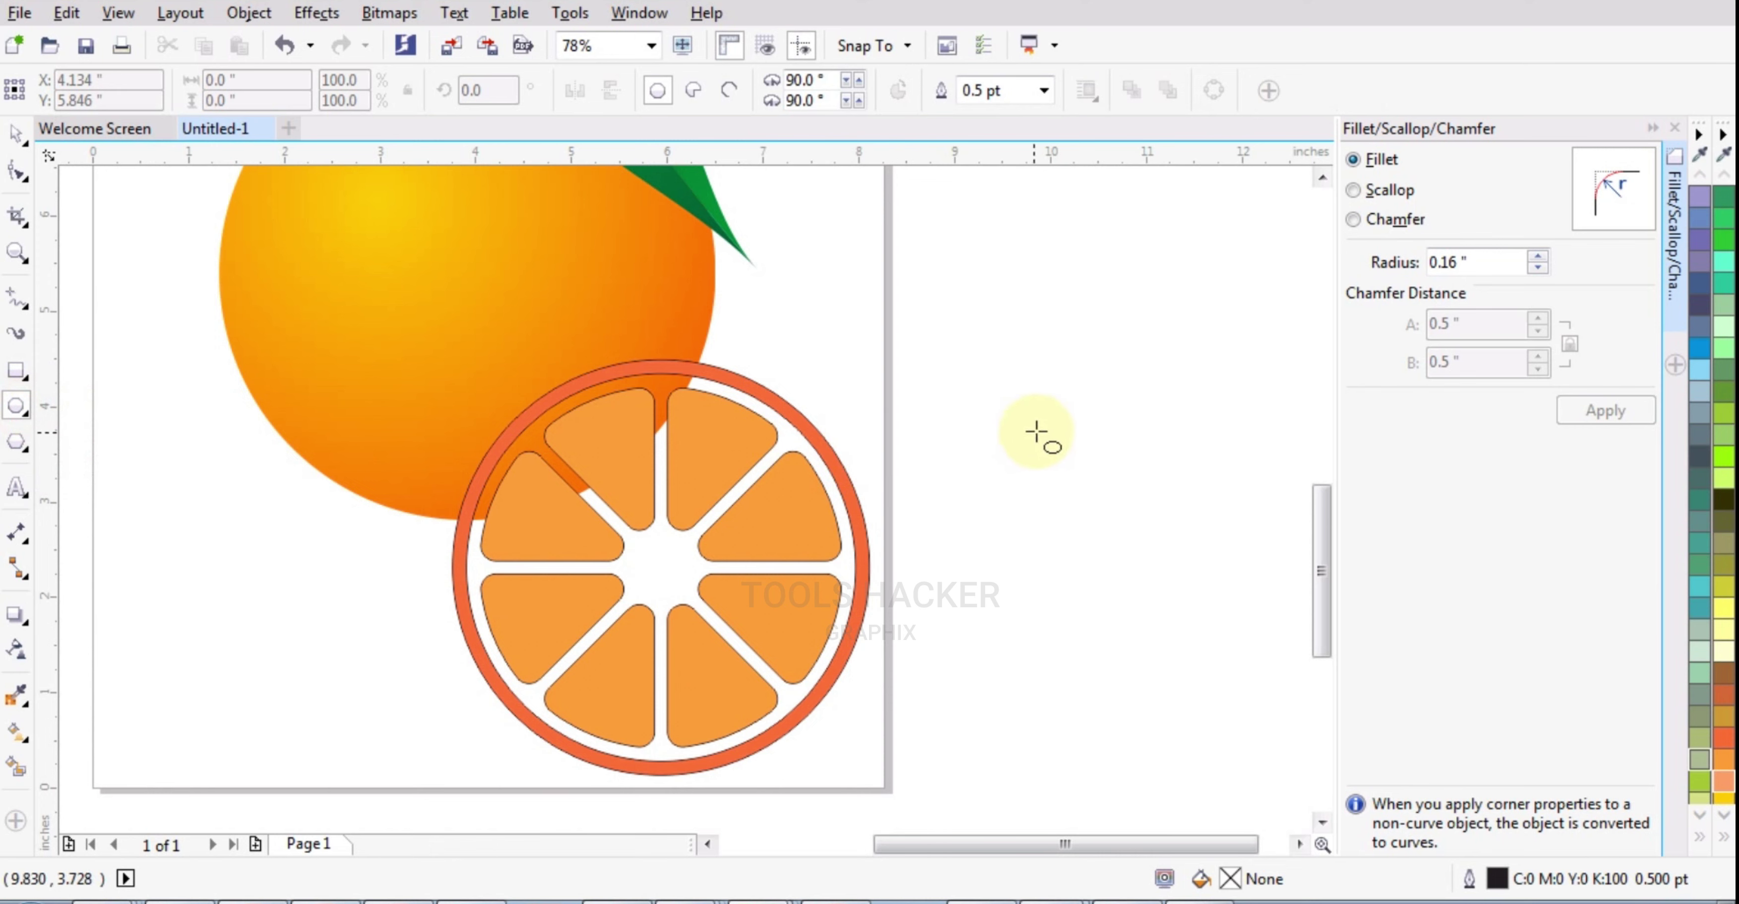
{"action": "left_click_drag", "start_coordinate": [1036, 433], "coordinate": [1213, 601]}
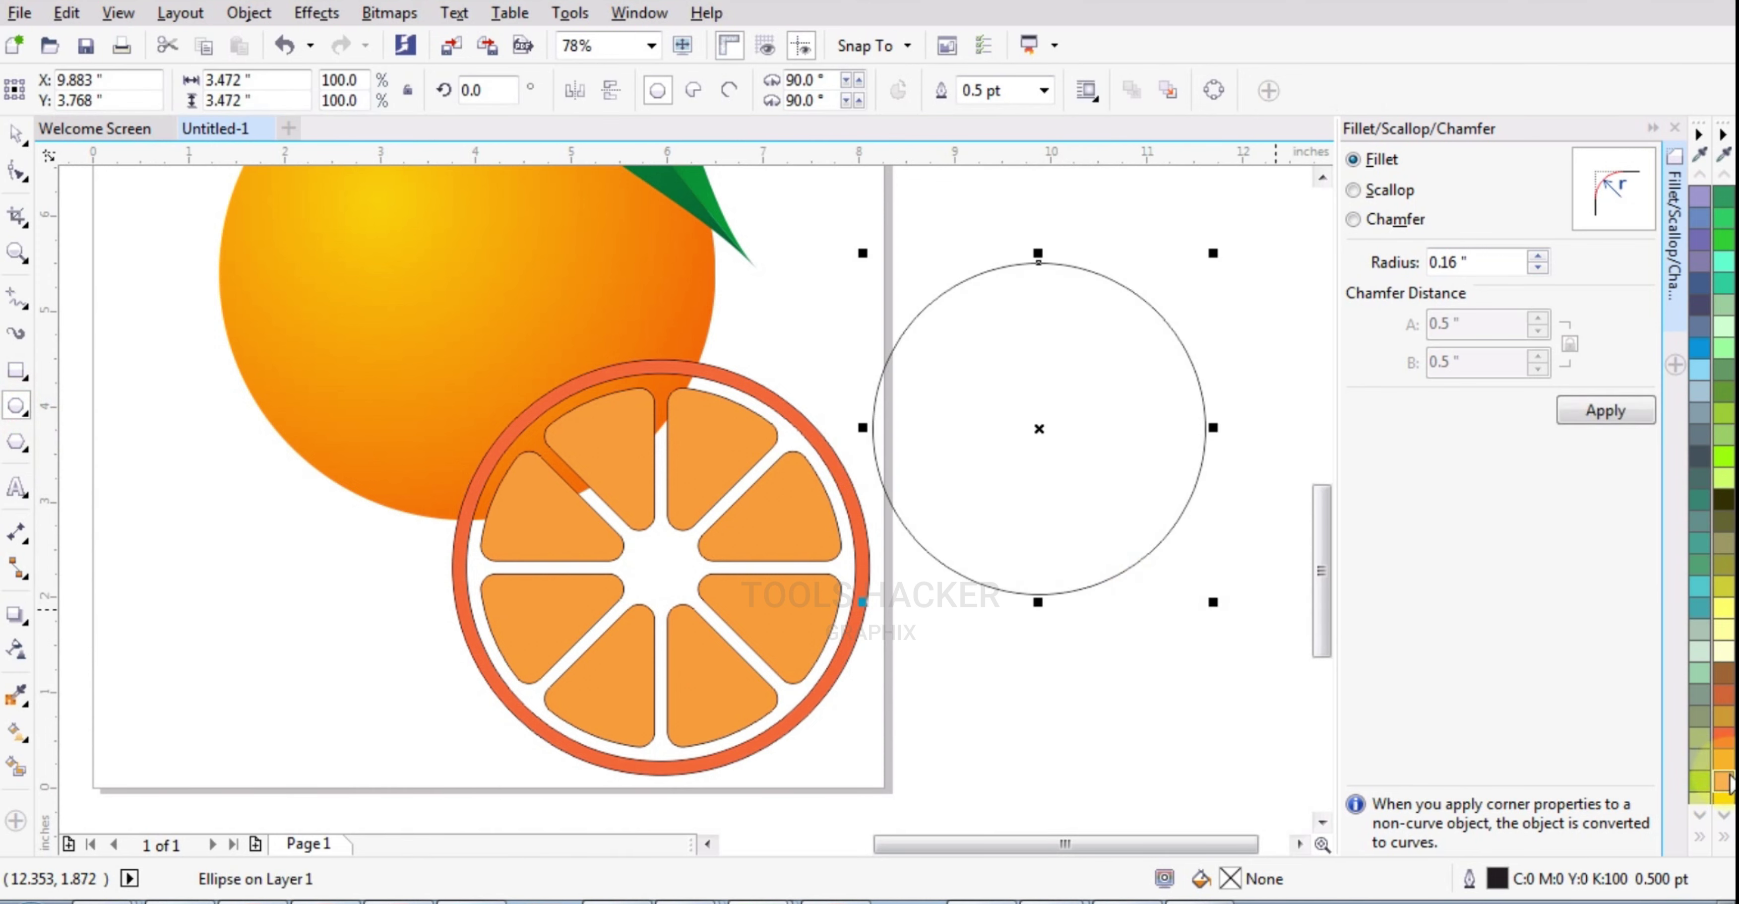
Apply an elliptical fountain fill to the new circle and set its center color to golden yellow.
{"action": "left_click", "coordinate": [20, 737]}
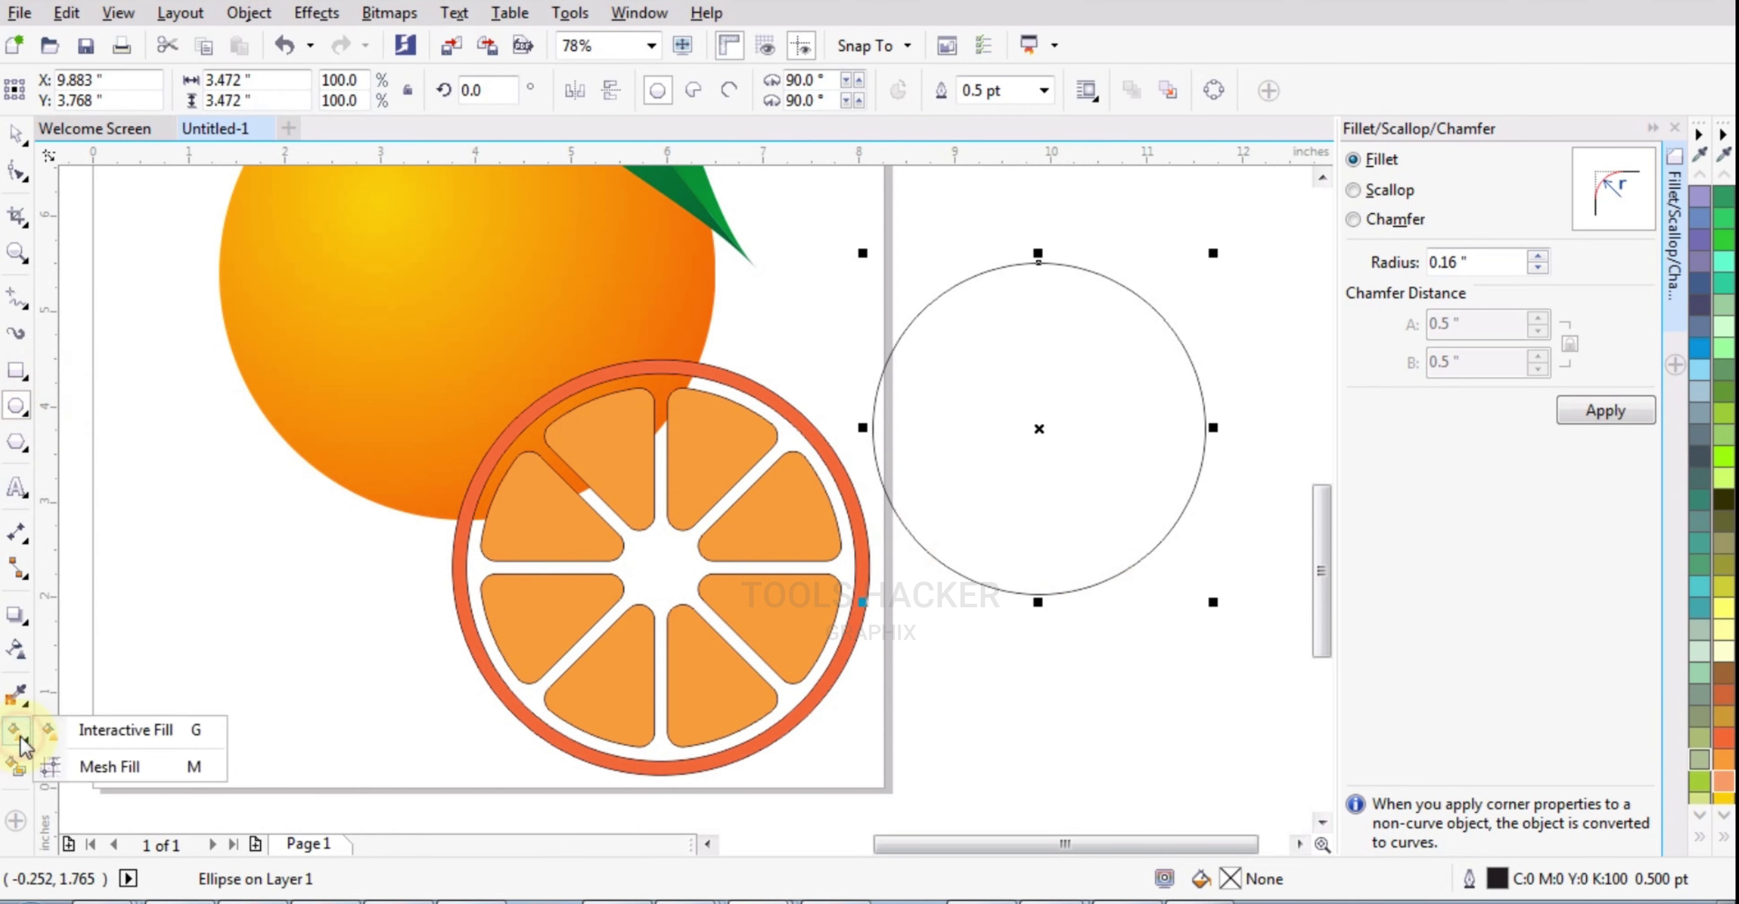
{"action": "left_click", "coordinate": [102, 730]}
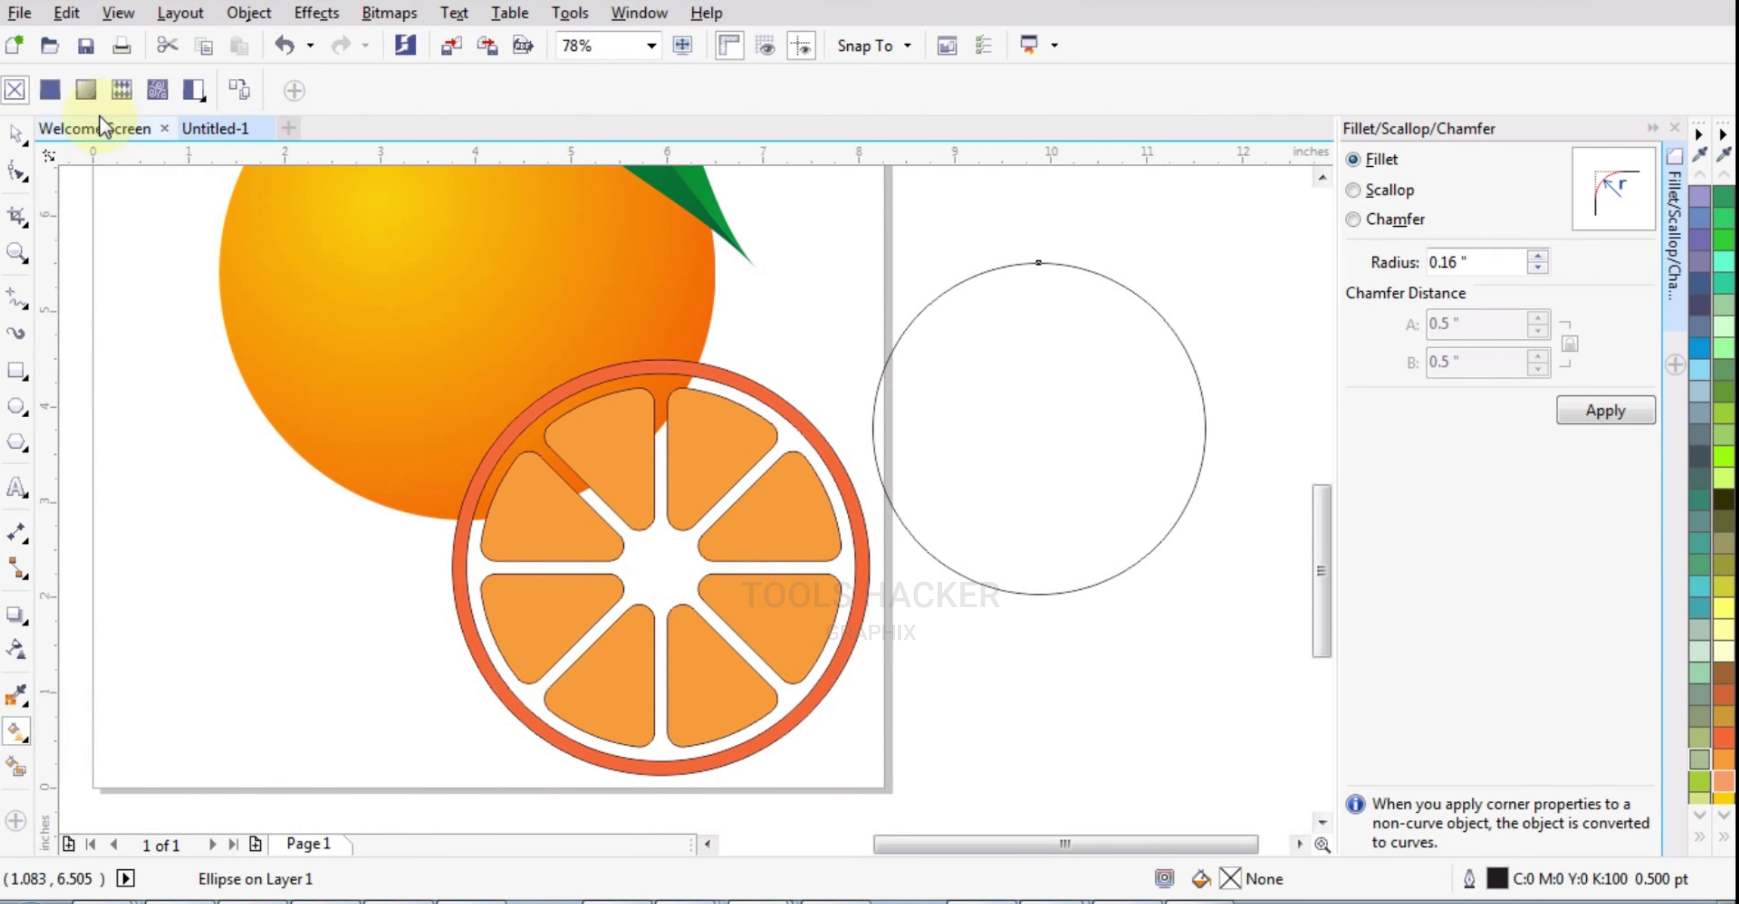
{"action": "left_click", "coordinate": [86, 89]}
{"action": "left_click", "coordinate": [356, 90]}
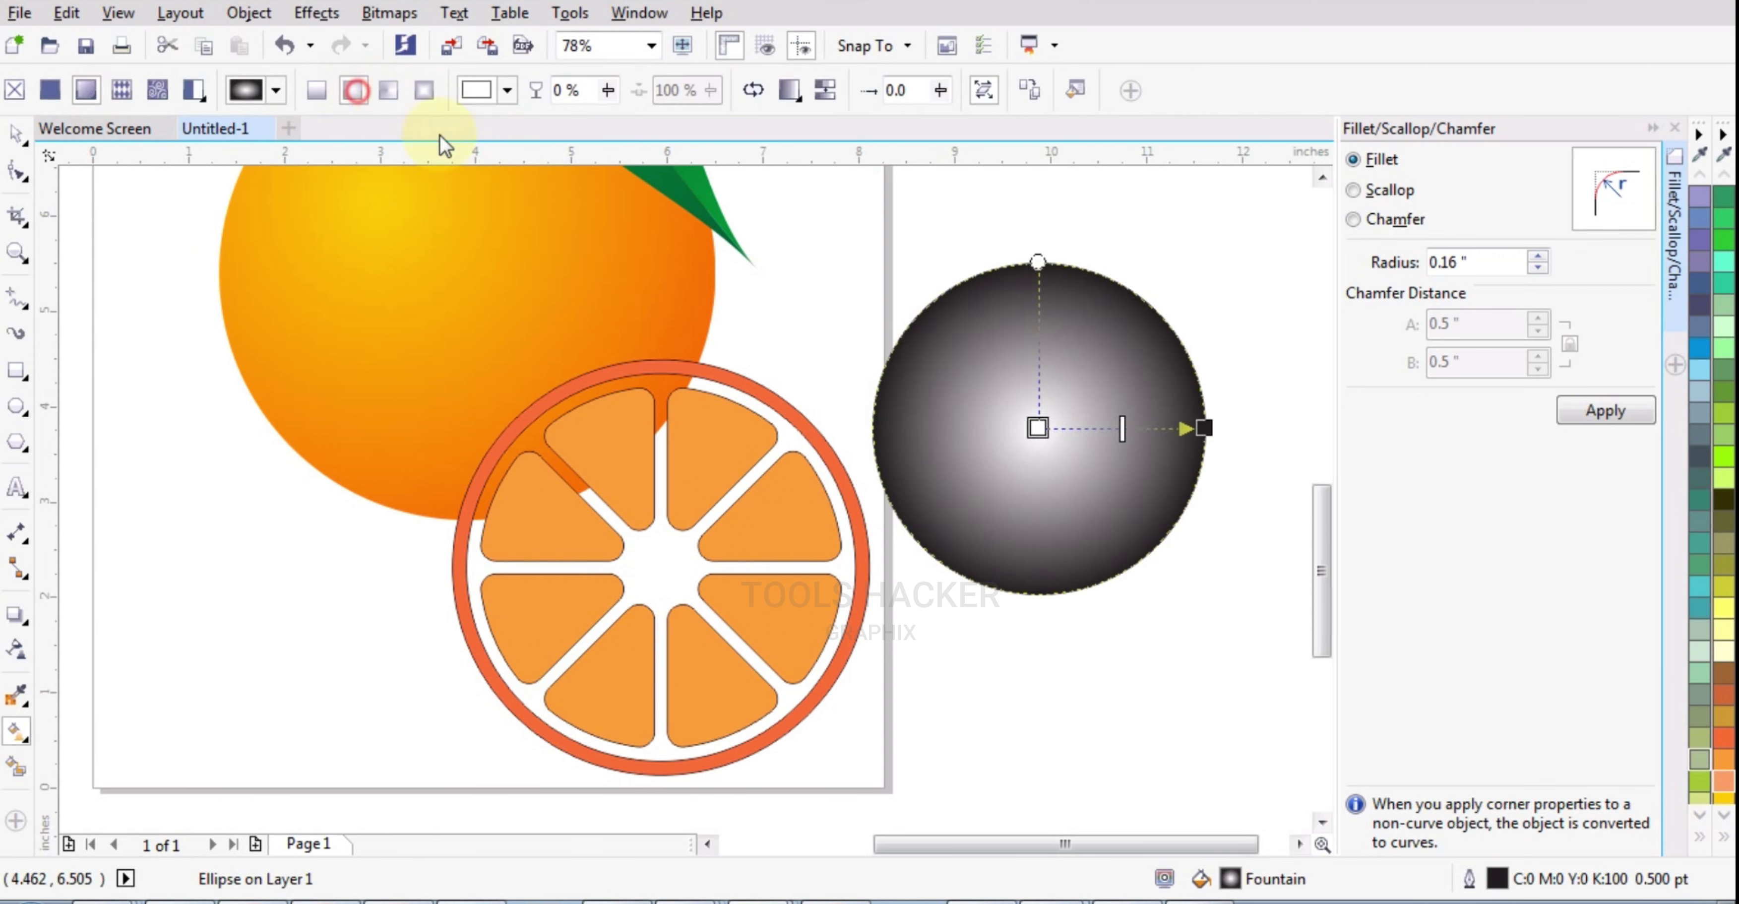
{"action": "left_click", "coordinate": [1037, 427]}
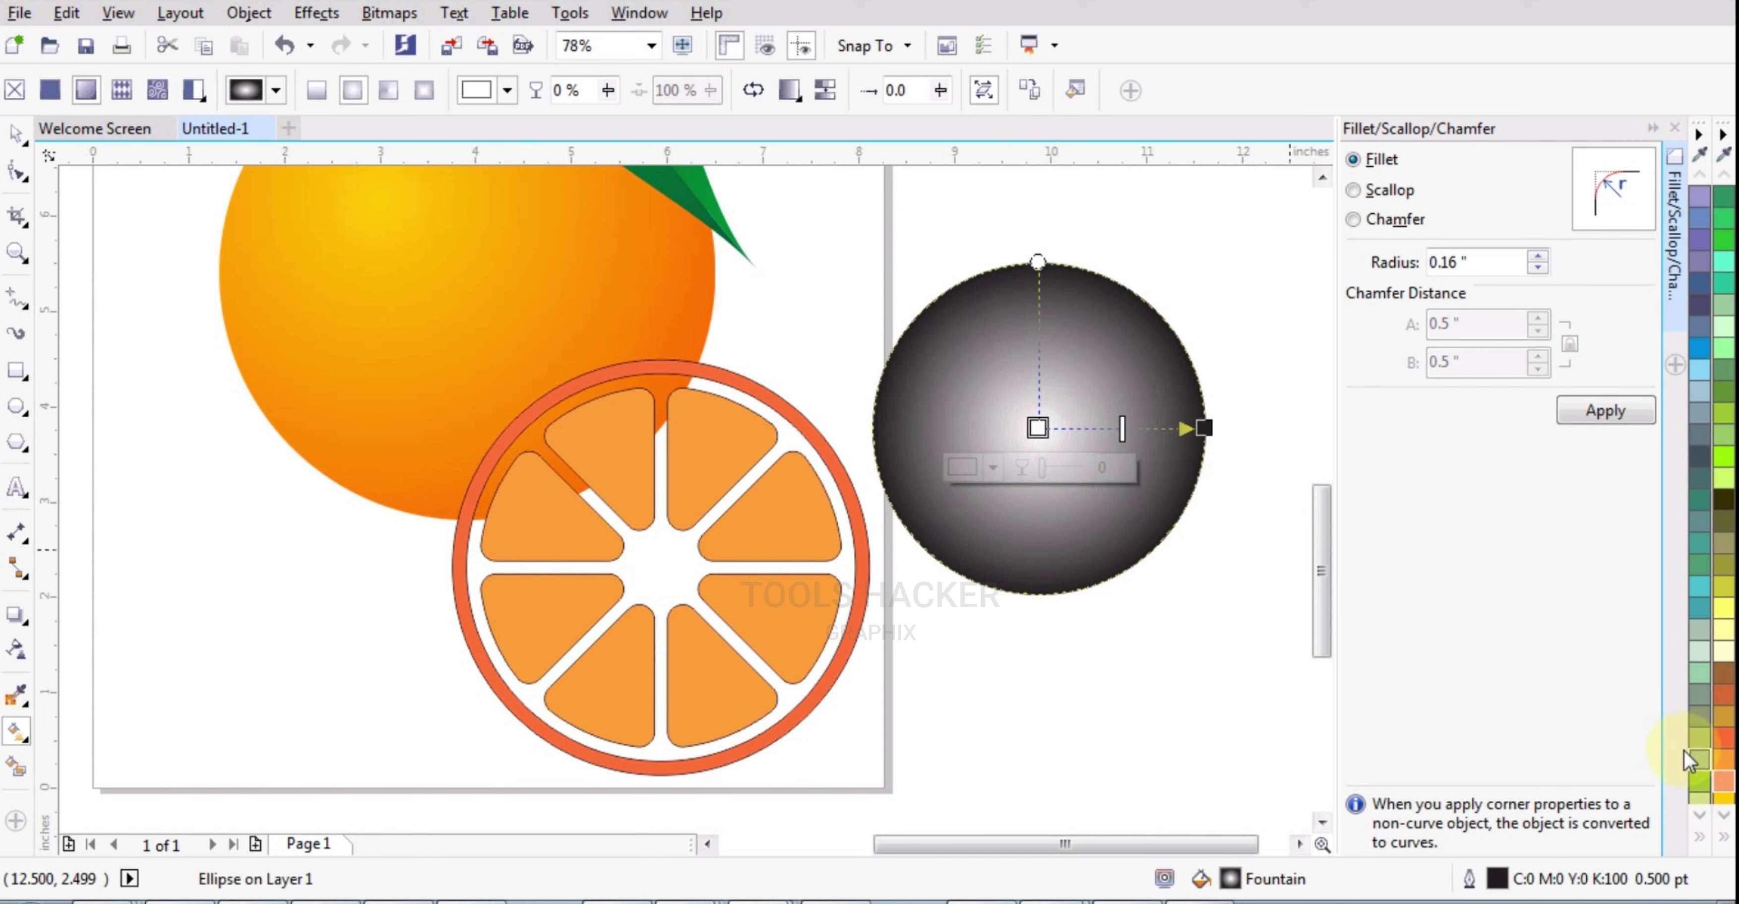
{"action": "left_click", "coordinate": [1725, 763]}
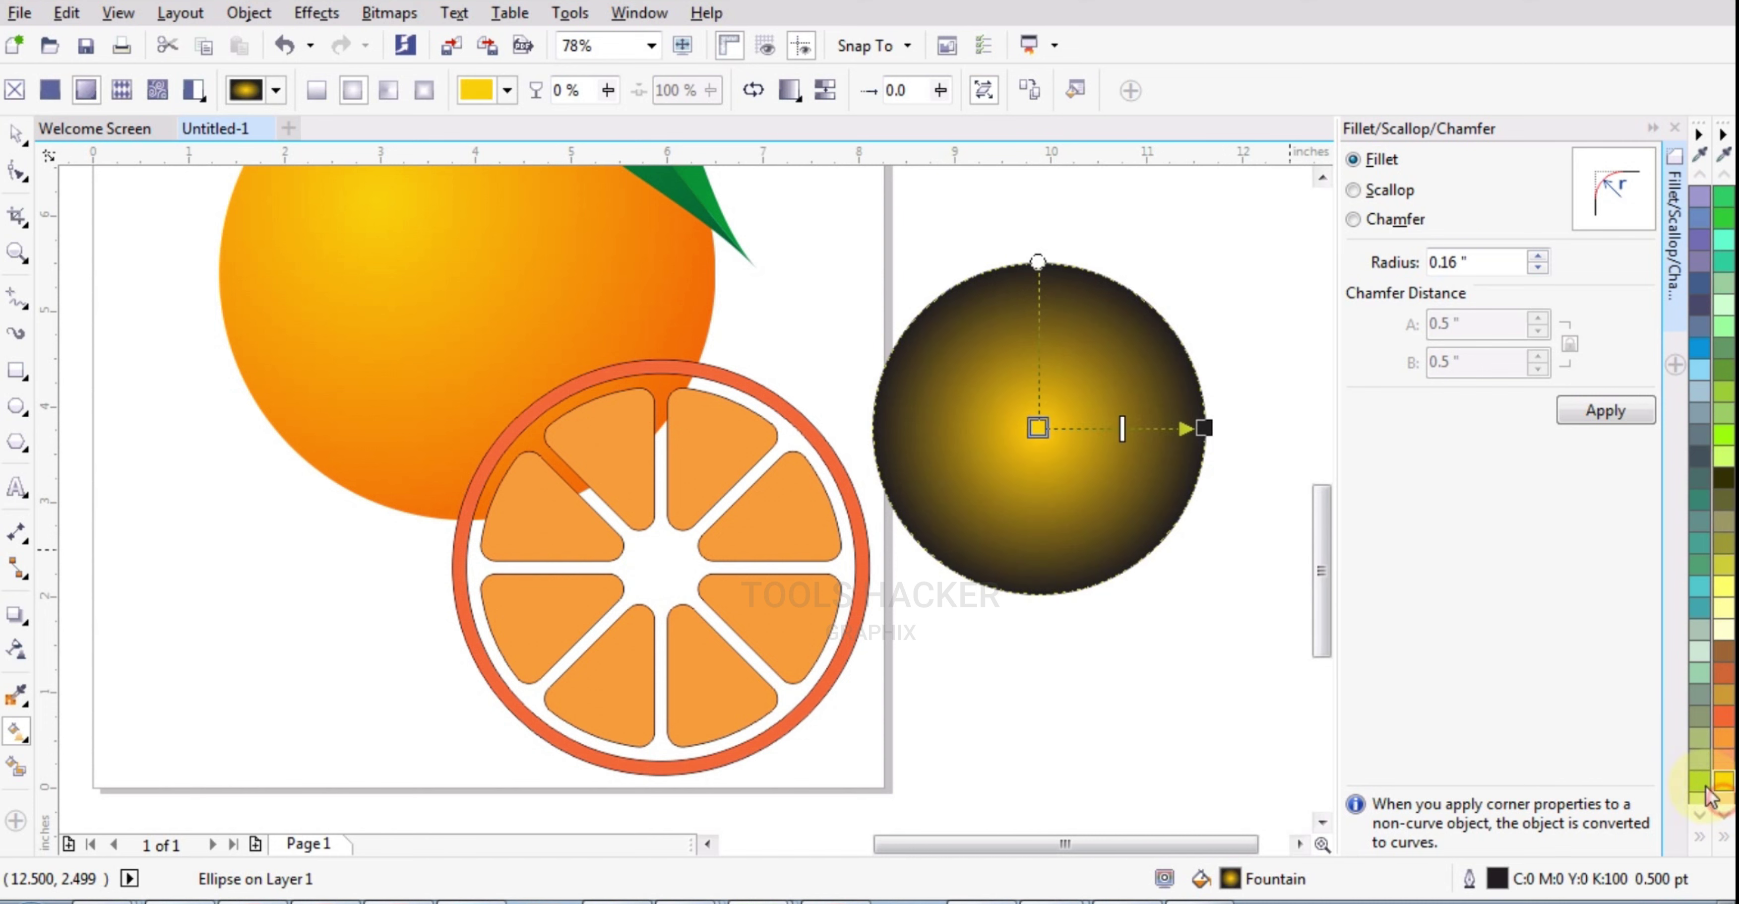
Extend the gradient slightly beyond the circle's edge and set its outer color to light orange.
{"action": "left_click_drag", "start_coordinate": [1725, 763], "coordinate": [1223, 429]}
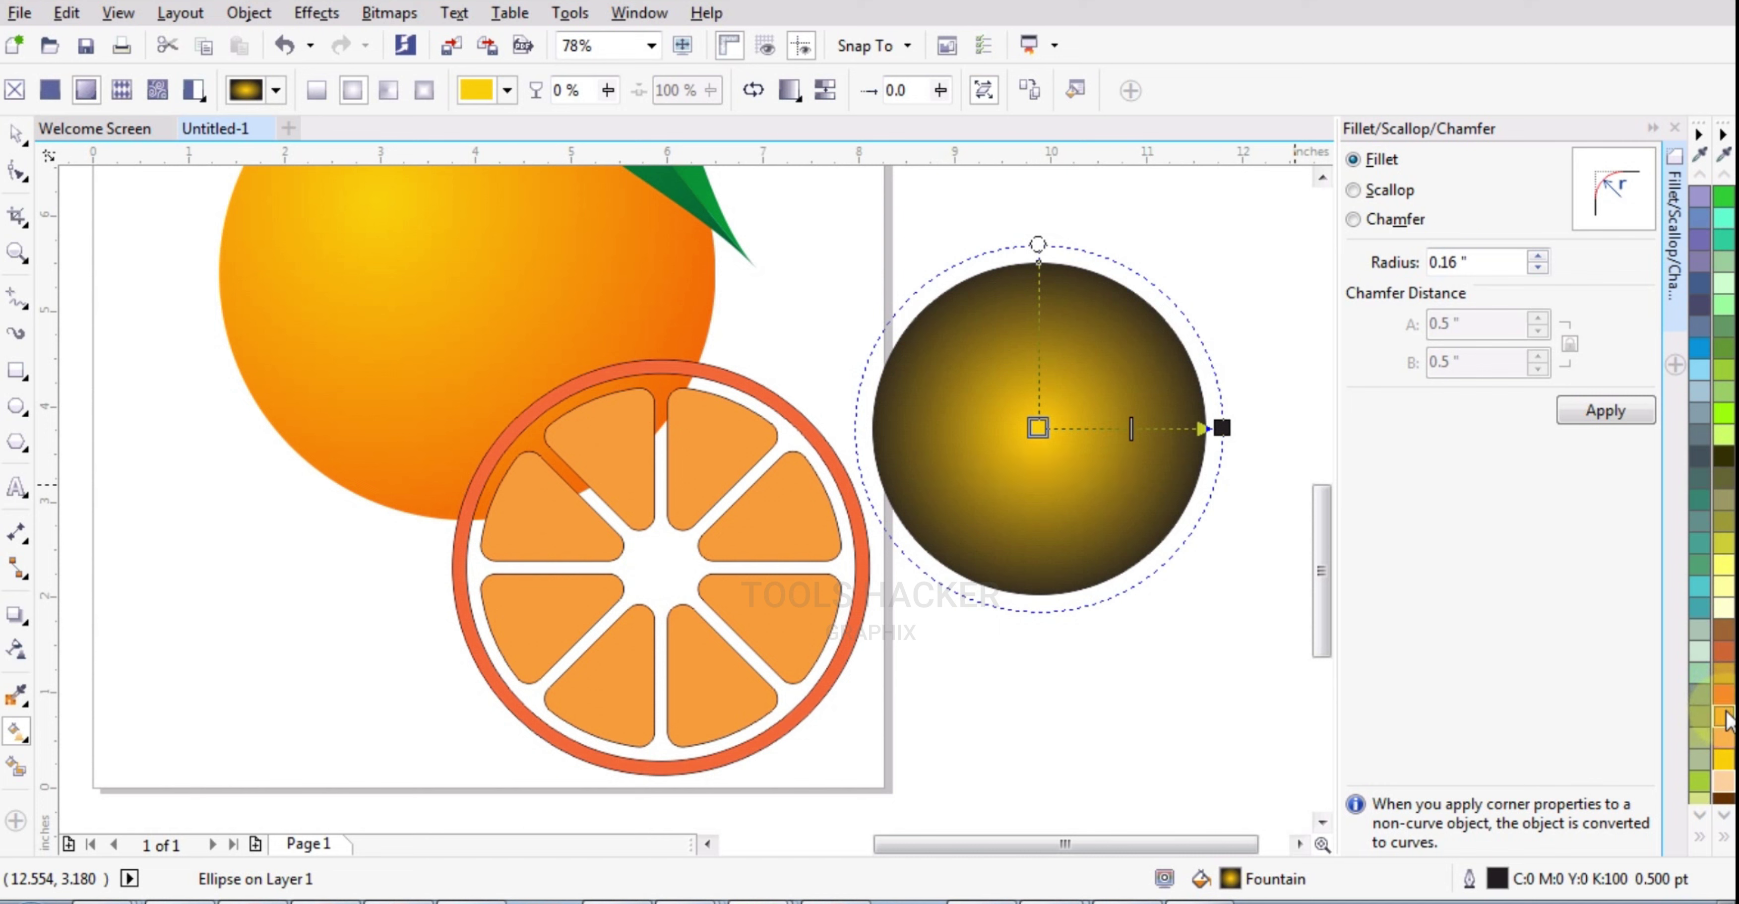
{"action": "left_click", "coordinate": [1725, 719]}
{"action": "key", "text": "ctrl+z"}
{"action": "left_click", "coordinate": [1221, 428]}
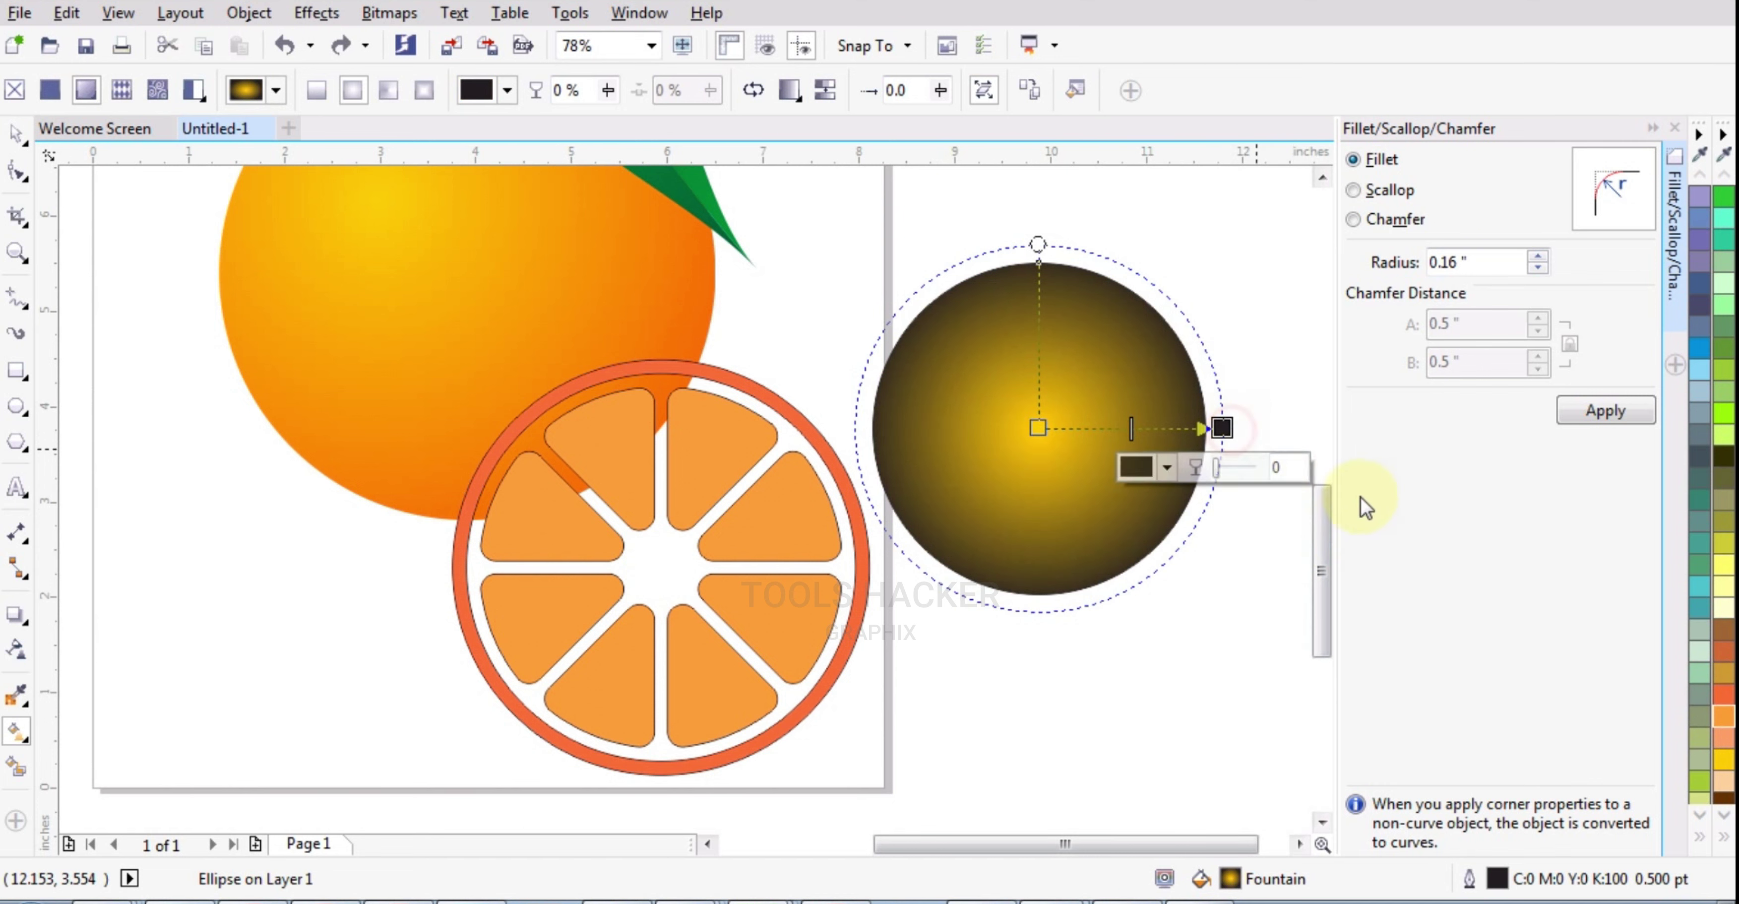
{"action": "left_click", "coordinate": [1724, 717]}
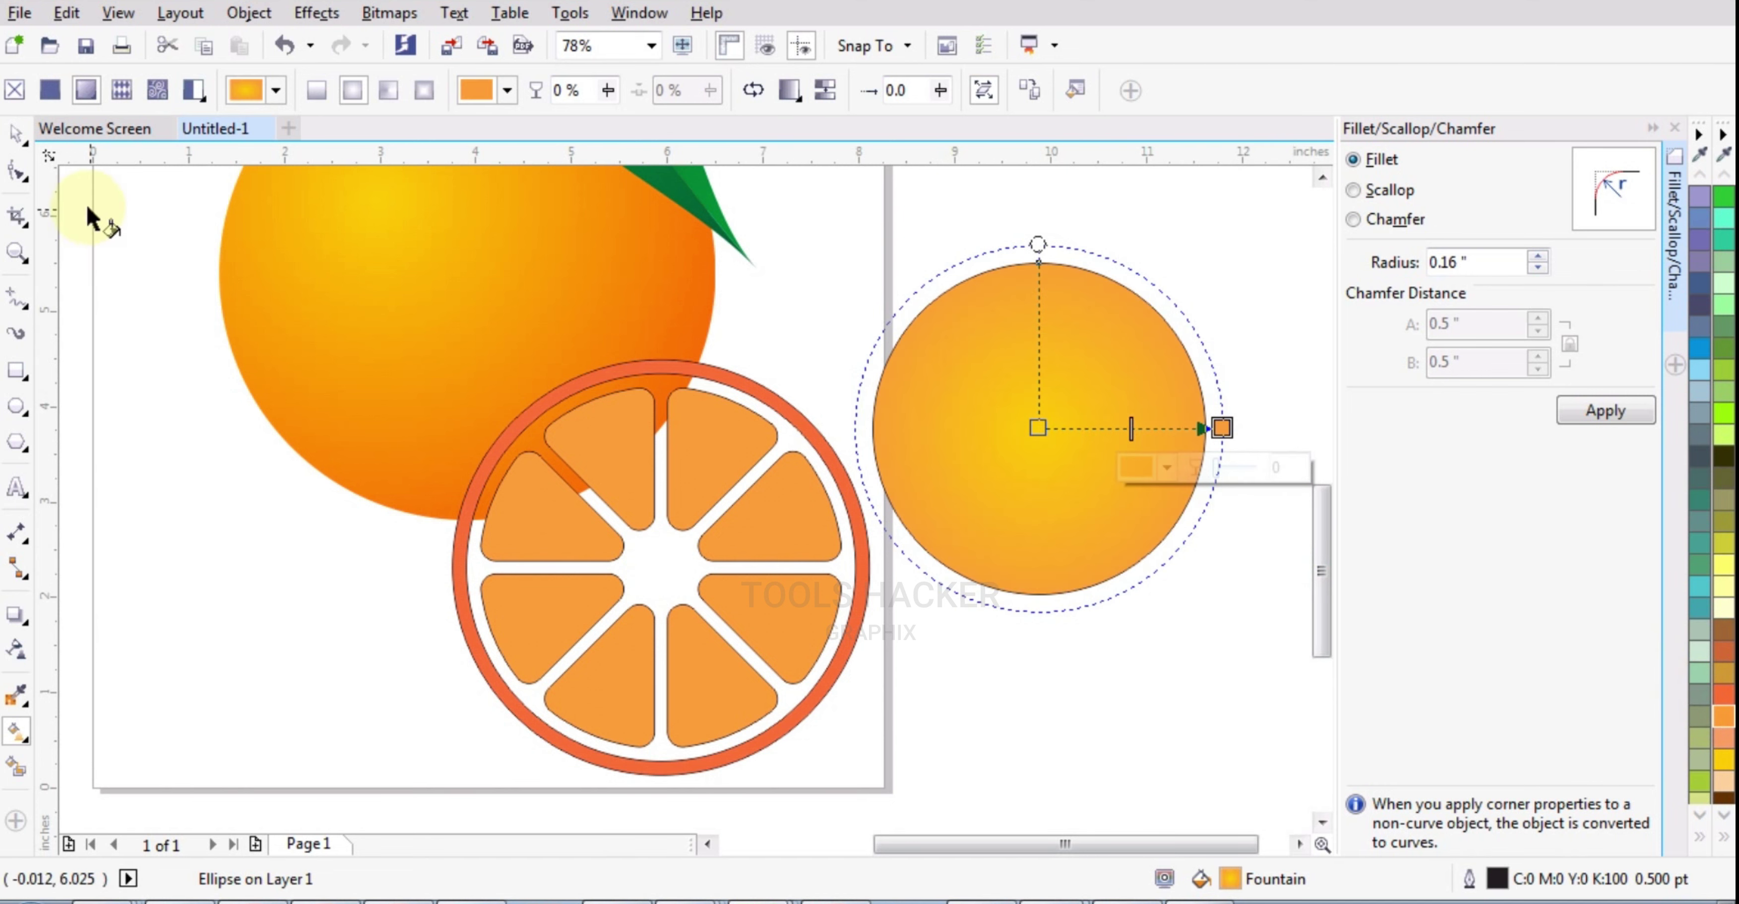
Align the gradient circle's center horizontally and vertically with the orange slice's rind ring.
{"action": "left_click", "coordinate": [16, 133]}
{"action": "left_click", "coordinate": [777, 381], "text": "shift"}
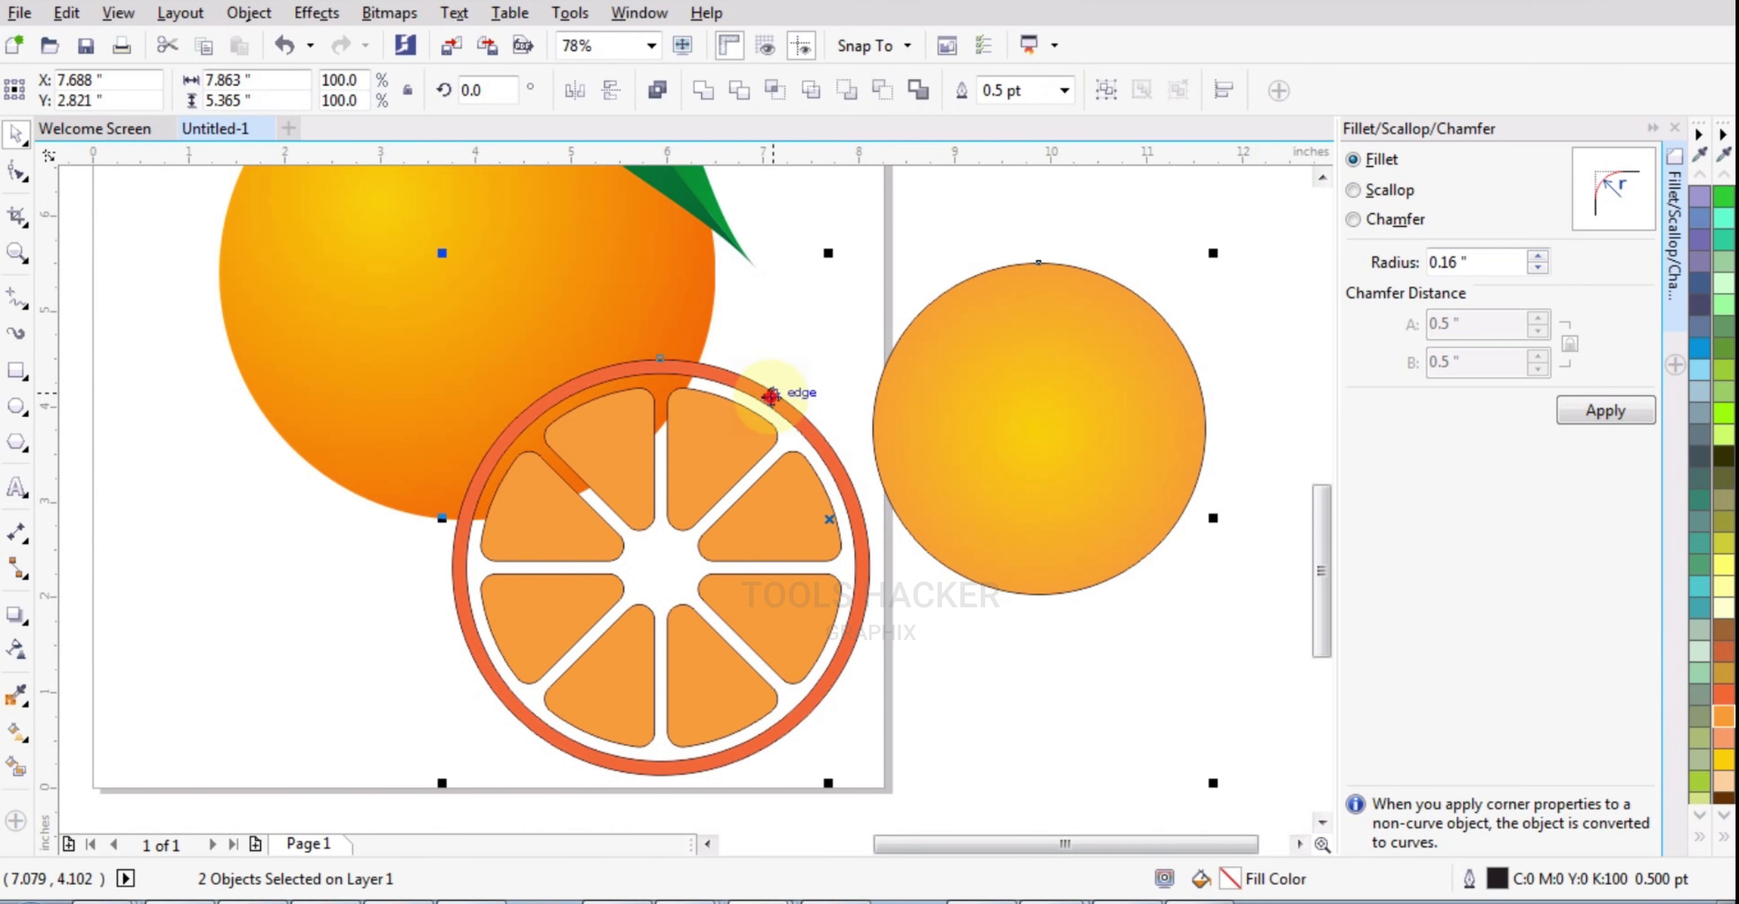
{"action": "key", "text": "c"}
{"action": "key", "text": "e"}
{"action": "left_click", "coordinate": [897, 360]}
Enlarge the gradient circle from its center to about 4.19 inches in diameter and send it behind the slice segments.
{"action": "left_click", "coordinate": [758, 463]}
{"action": "scroll", "coordinate": [763, 452], "scroll_direction": "up", "scroll_amount": 2}
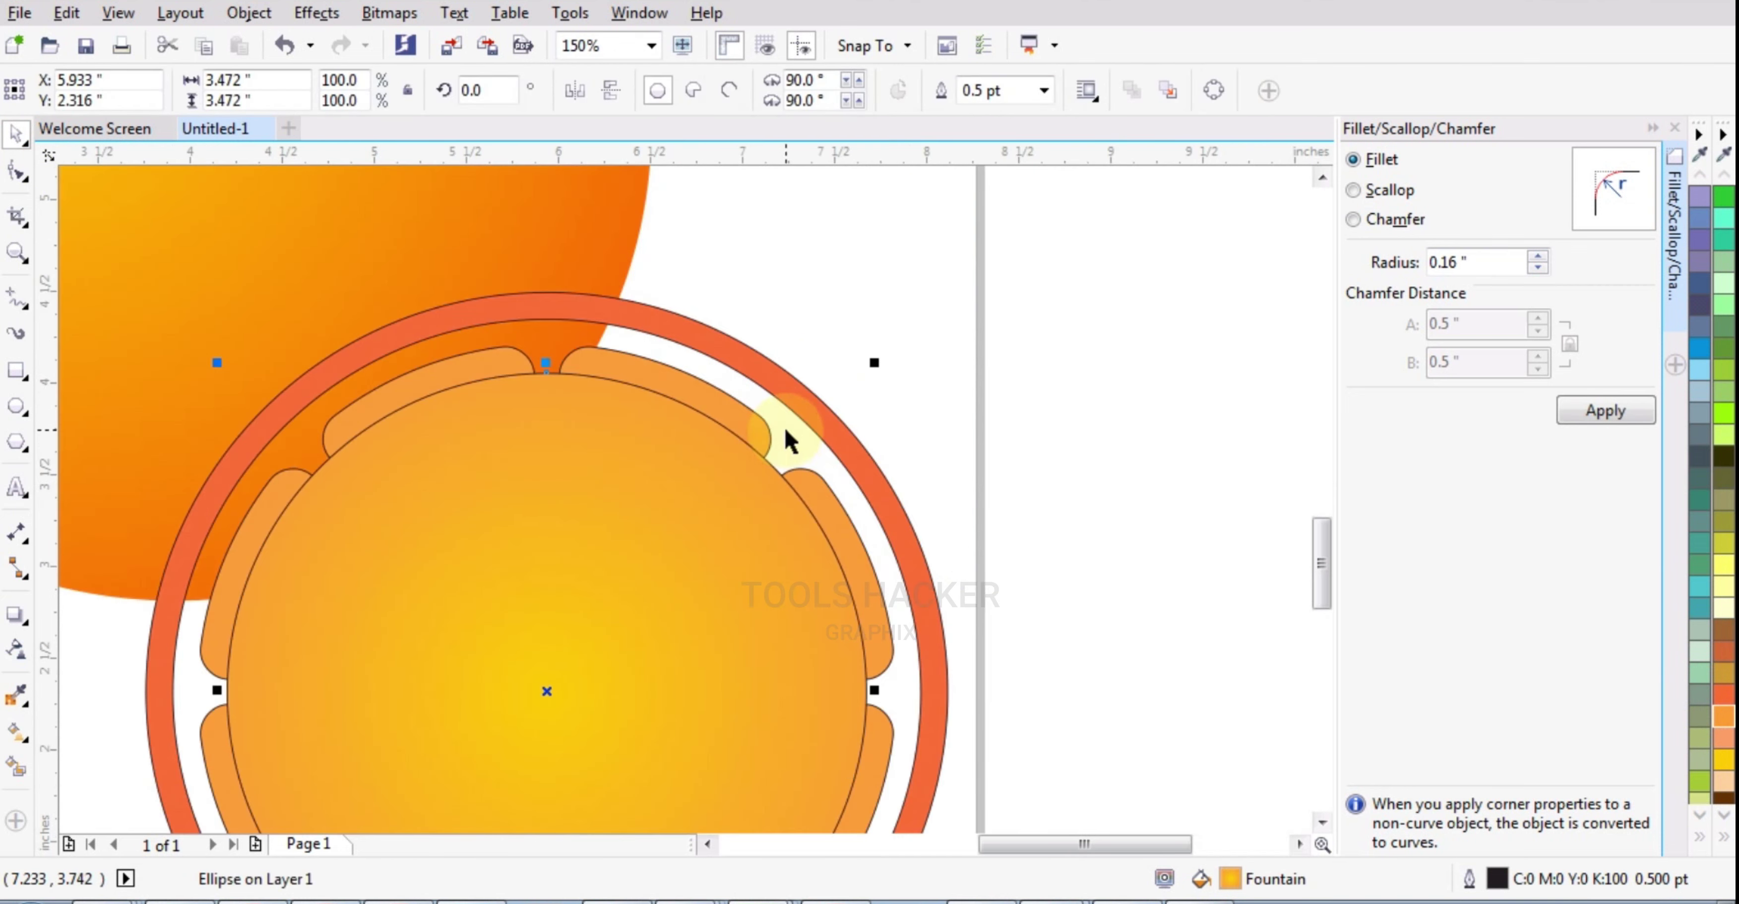
{"action": "left_click_drag", "start_coordinate": [875, 363], "coordinate": [933, 304]}
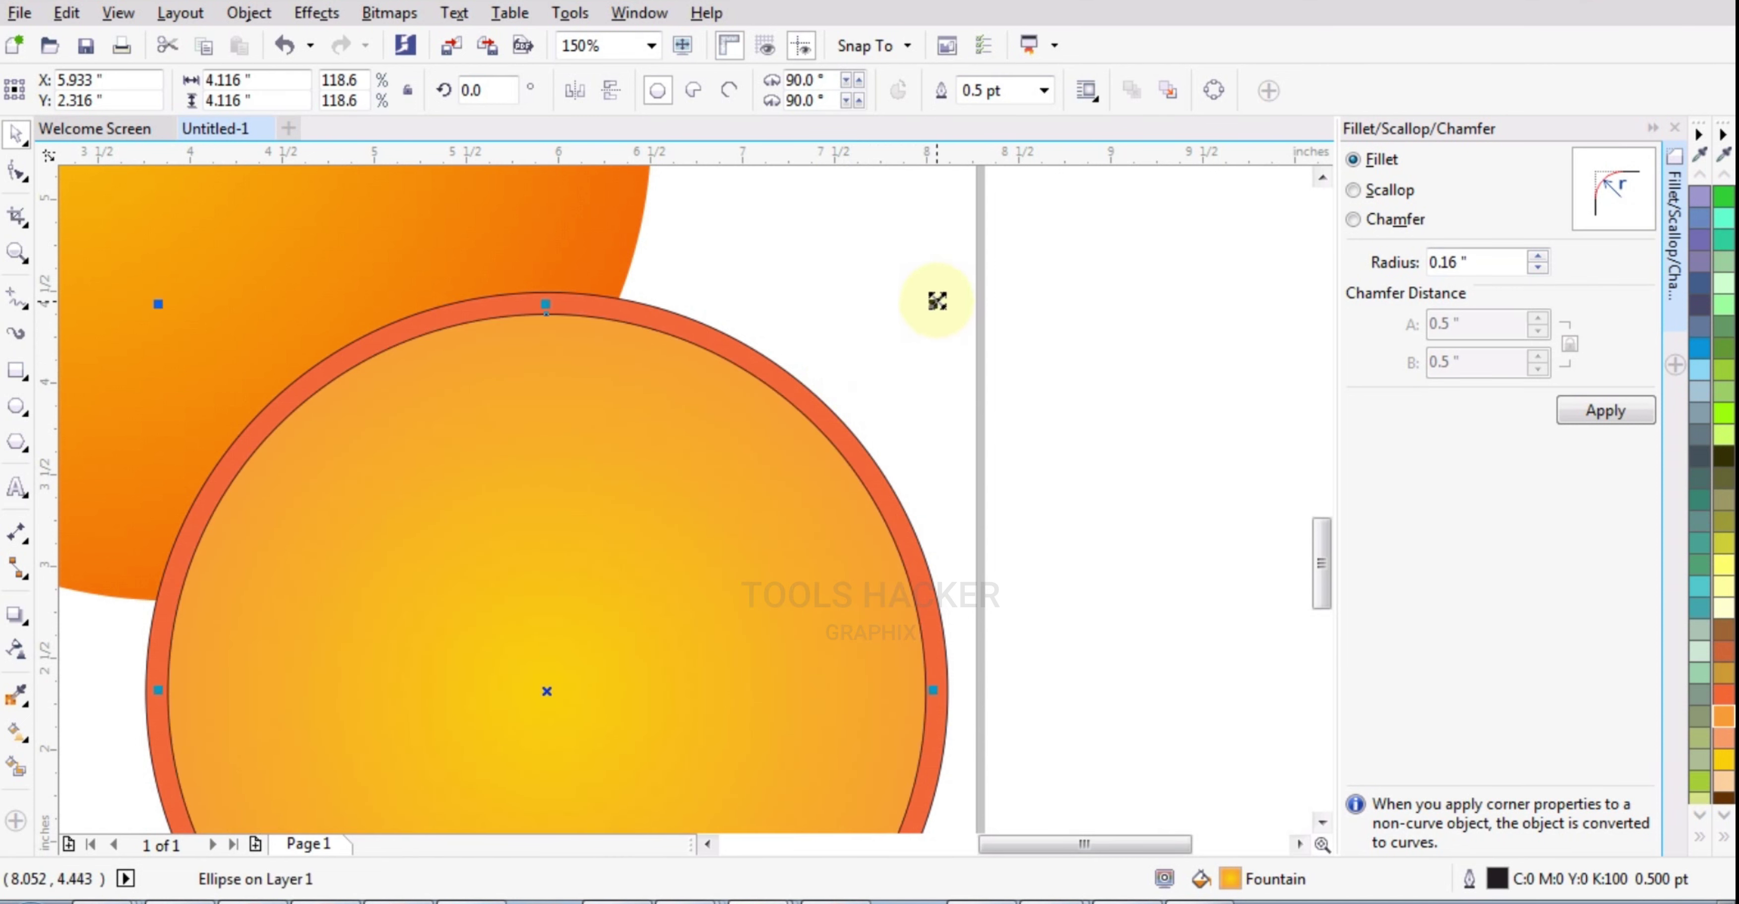
{"action": "left_click_drag", "start_coordinate": [938, 304], "coordinate": [939, 298]}
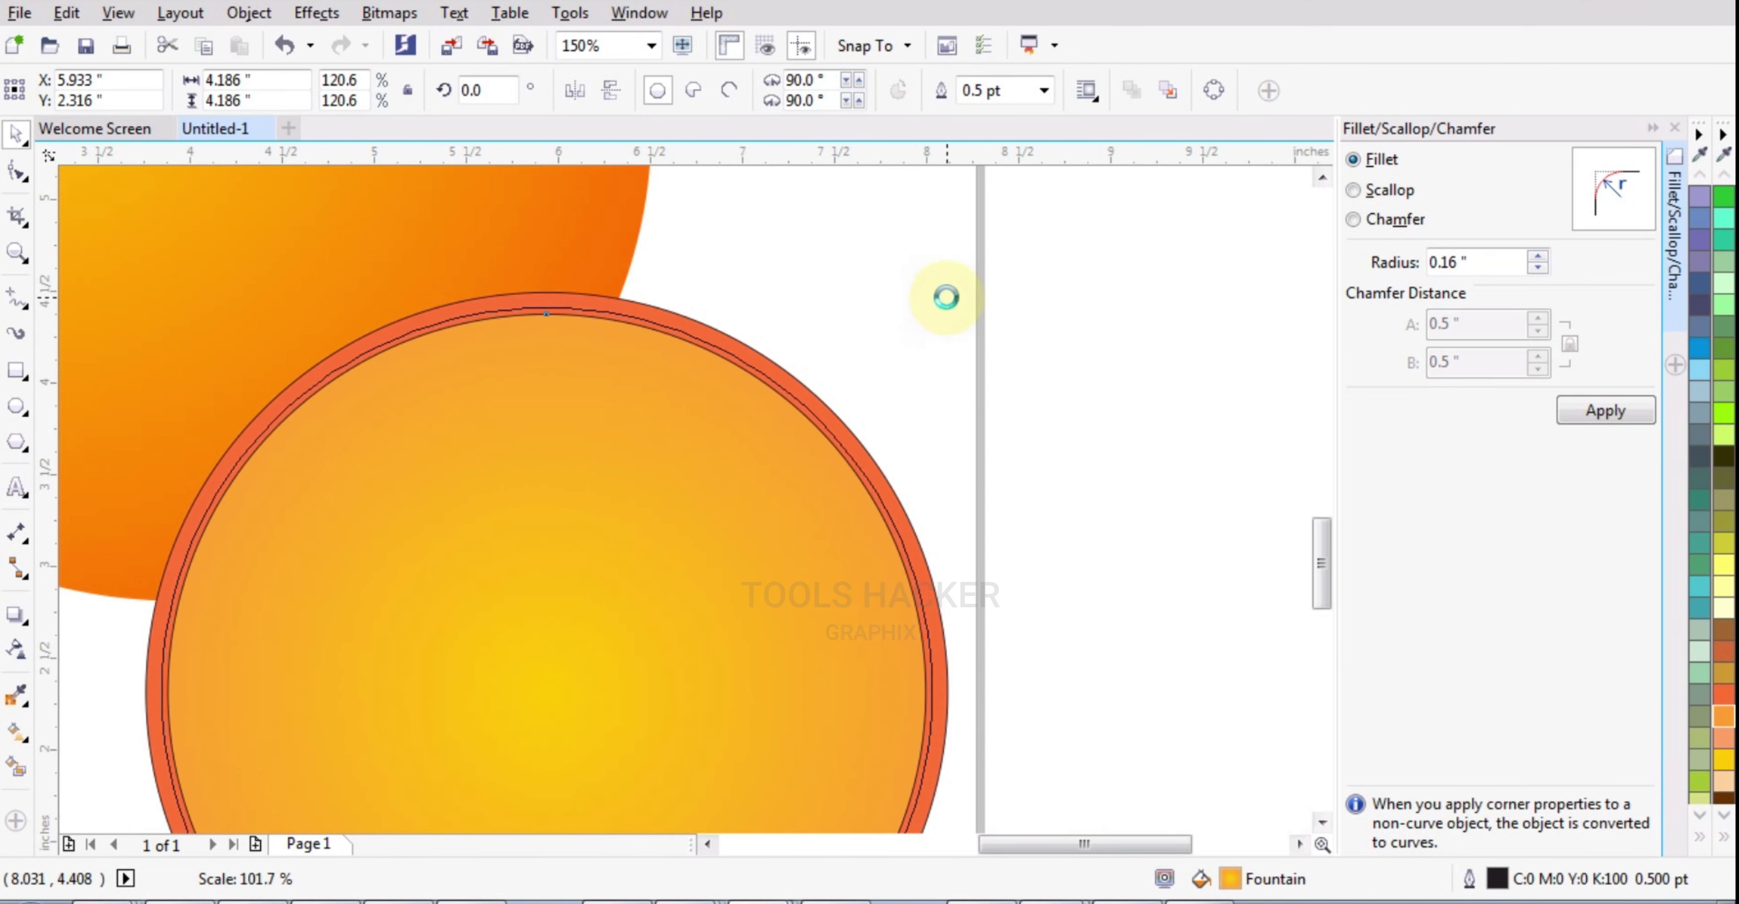
{"action": "key", "text": "shift+Page_Down"}
{"action": "scroll", "coordinate": [998, 449], "scroll_direction": "down", "scroll_amount": 2}
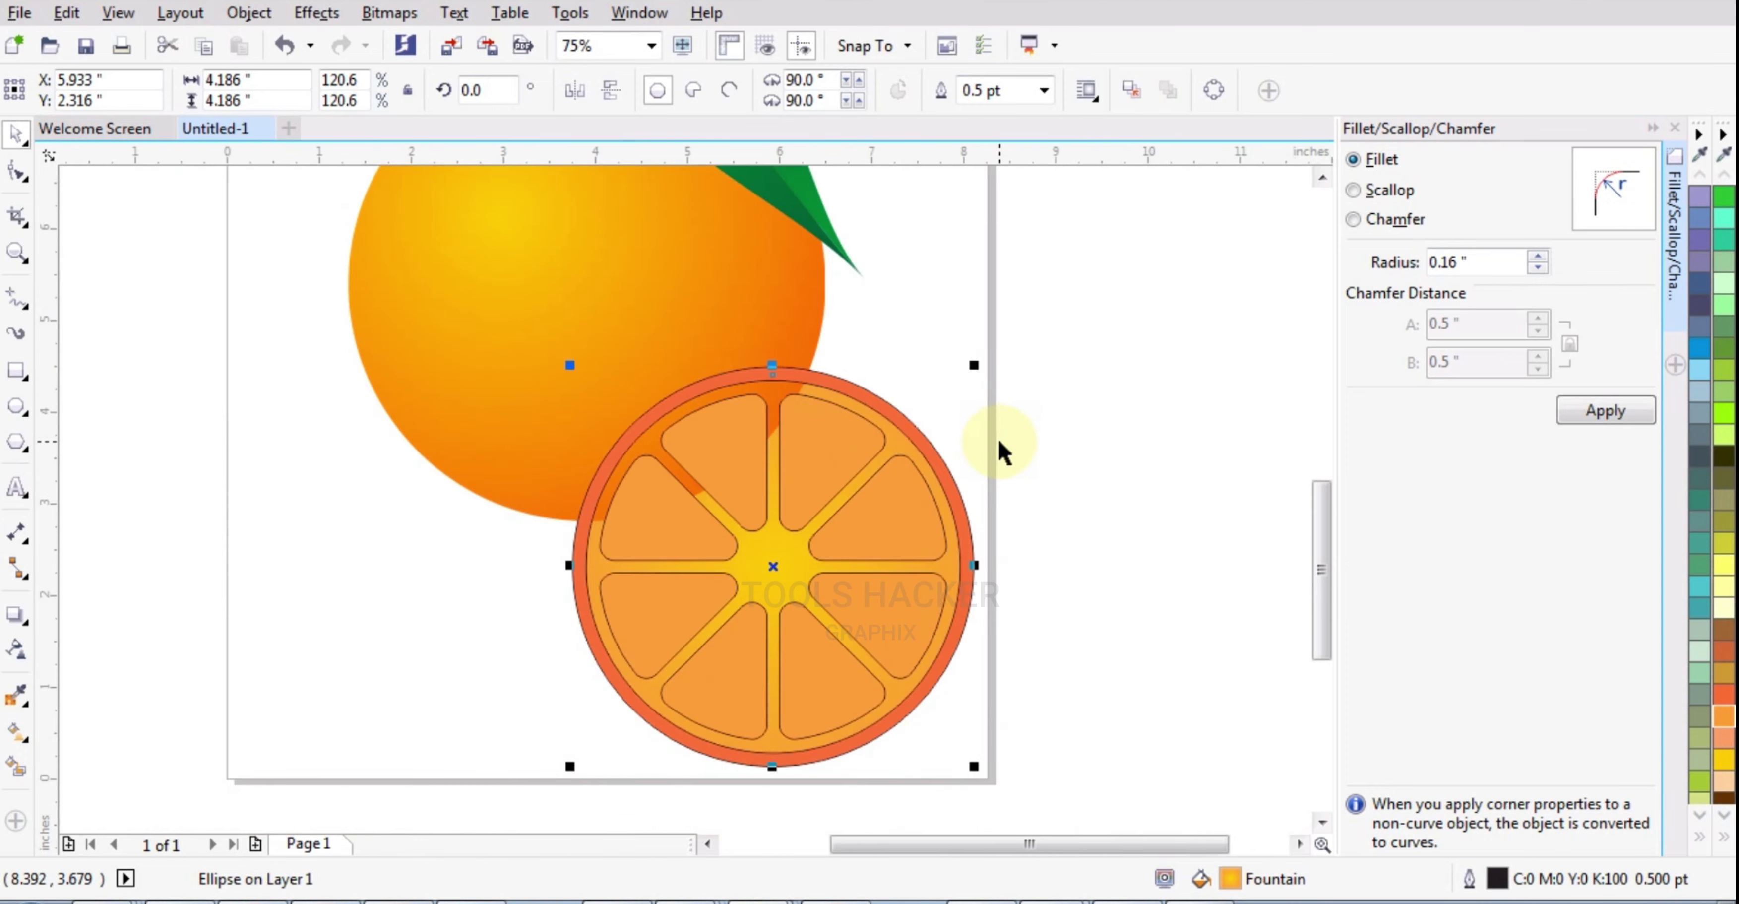
Remove the outlines from all parts of the slice: the segments, the gradient circle and the rind ring.
{"action": "left_click", "coordinate": [1019, 444]}
{"action": "left_click_drag", "start_coordinate": [1066, 331], "coordinate": [506, 761]}
{"action": "left_click", "coordinate": [1721, 843]}
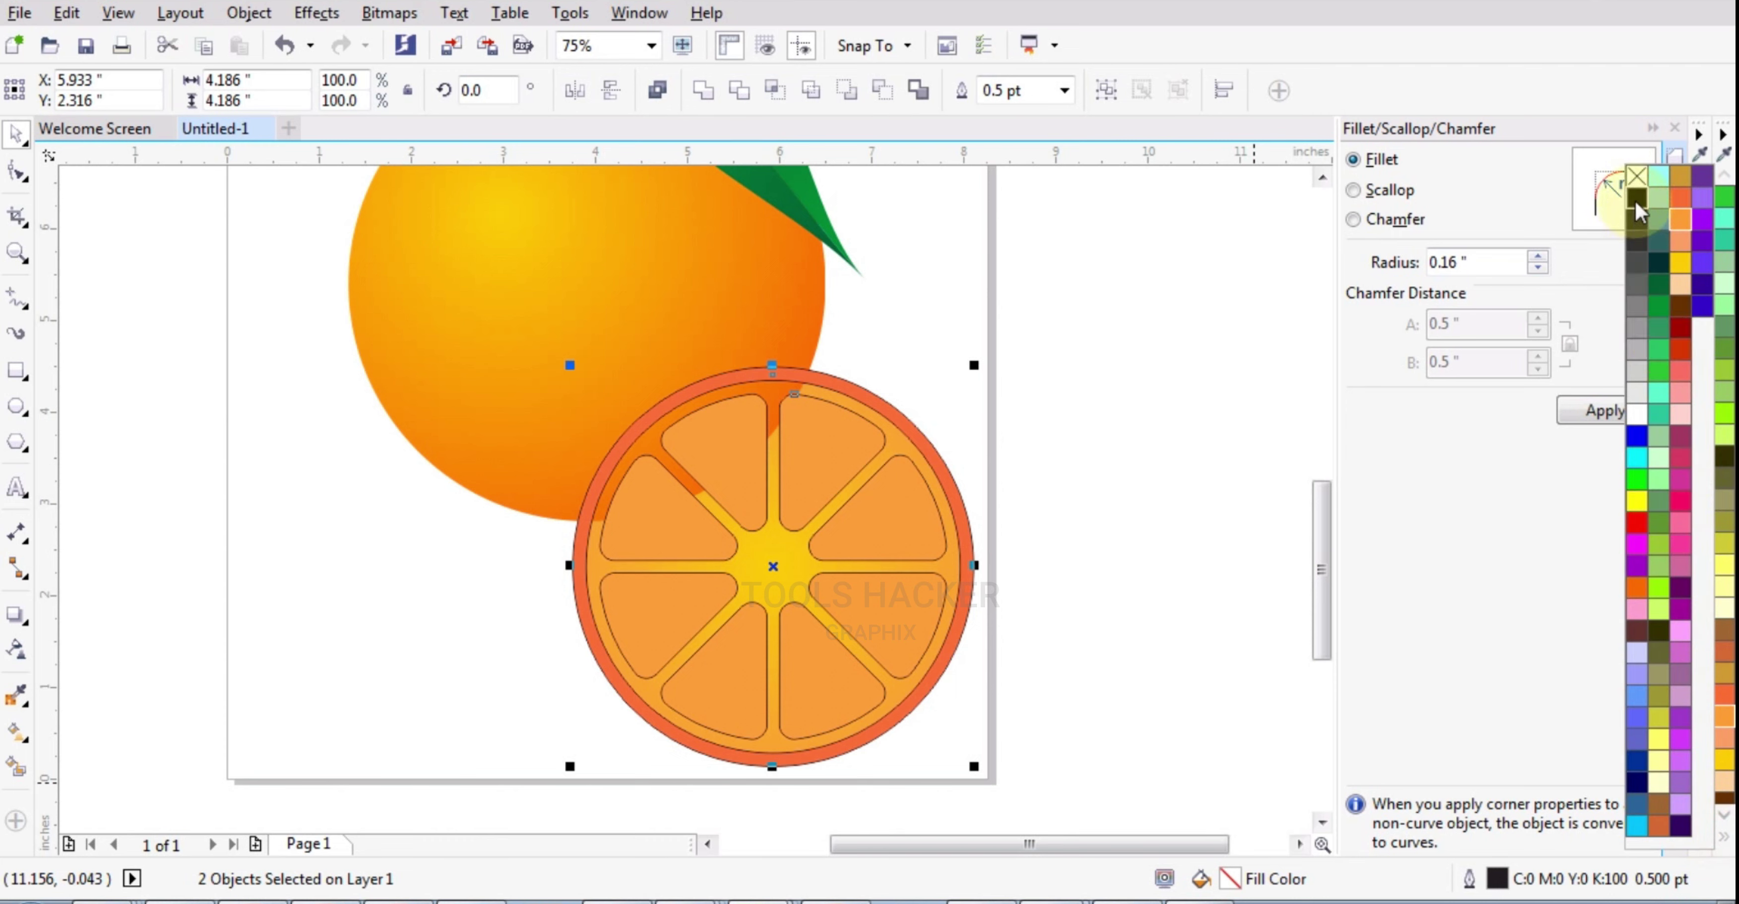
{"action": "right_click", "coordinate": [1638, 177]}
{"action": "left_click", "coordinate": [1053, 465]}
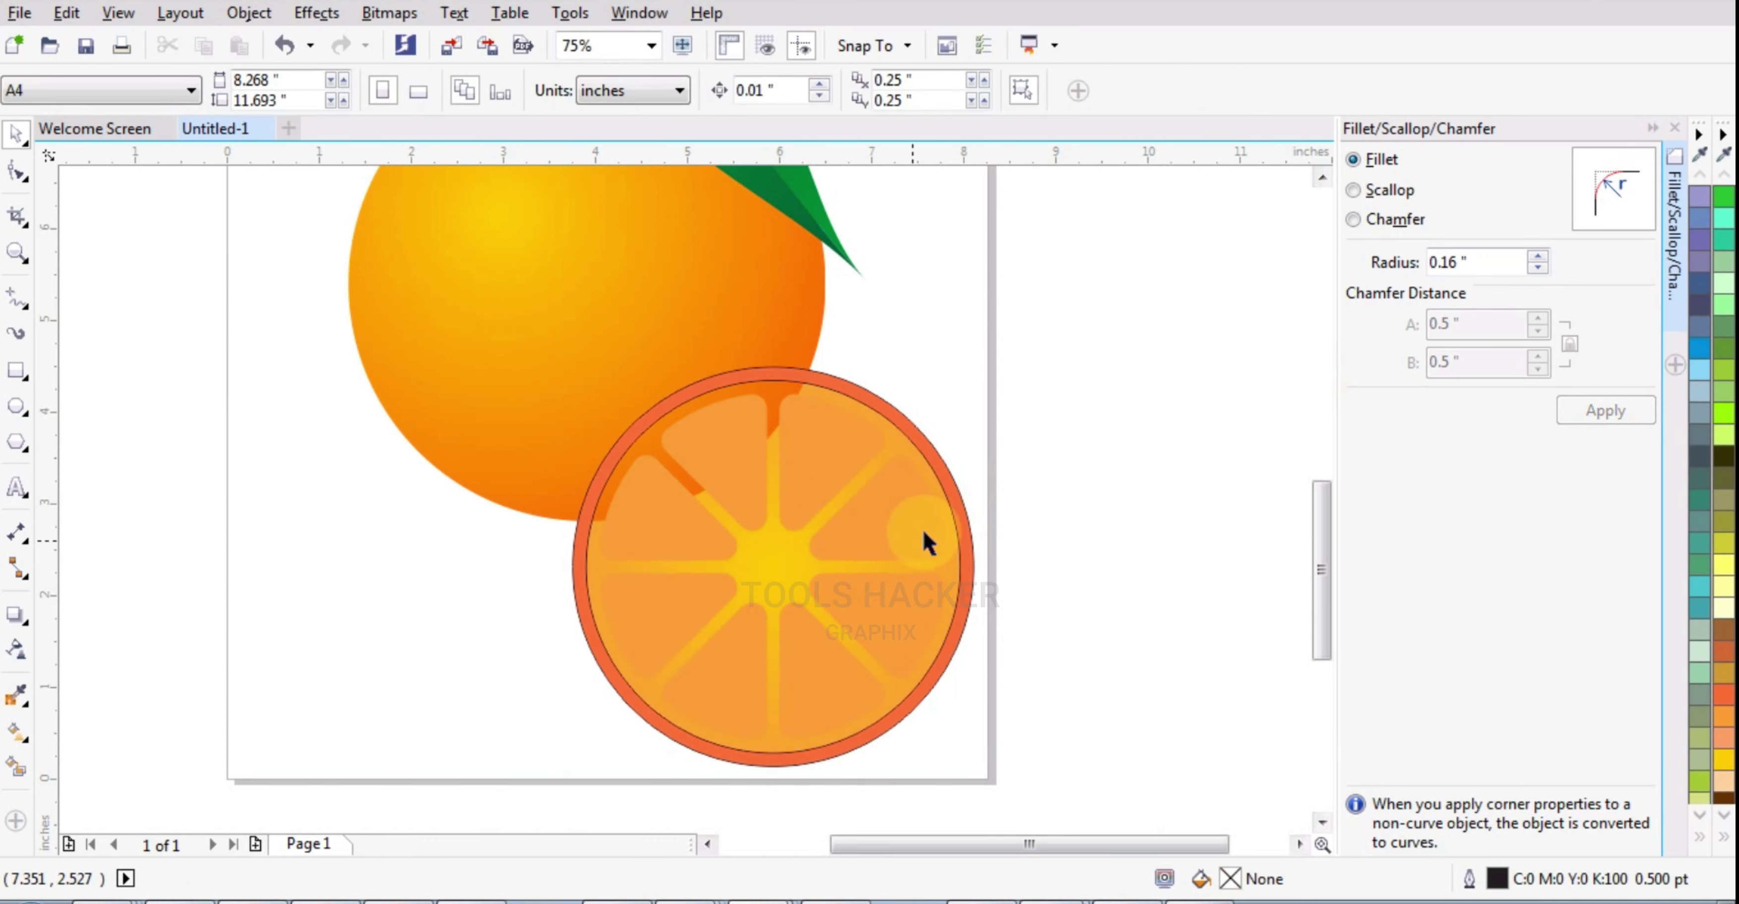
{"action": "left_click_drag", "start_coordinate": [1102, 304], "coordinate": [447, 764]}
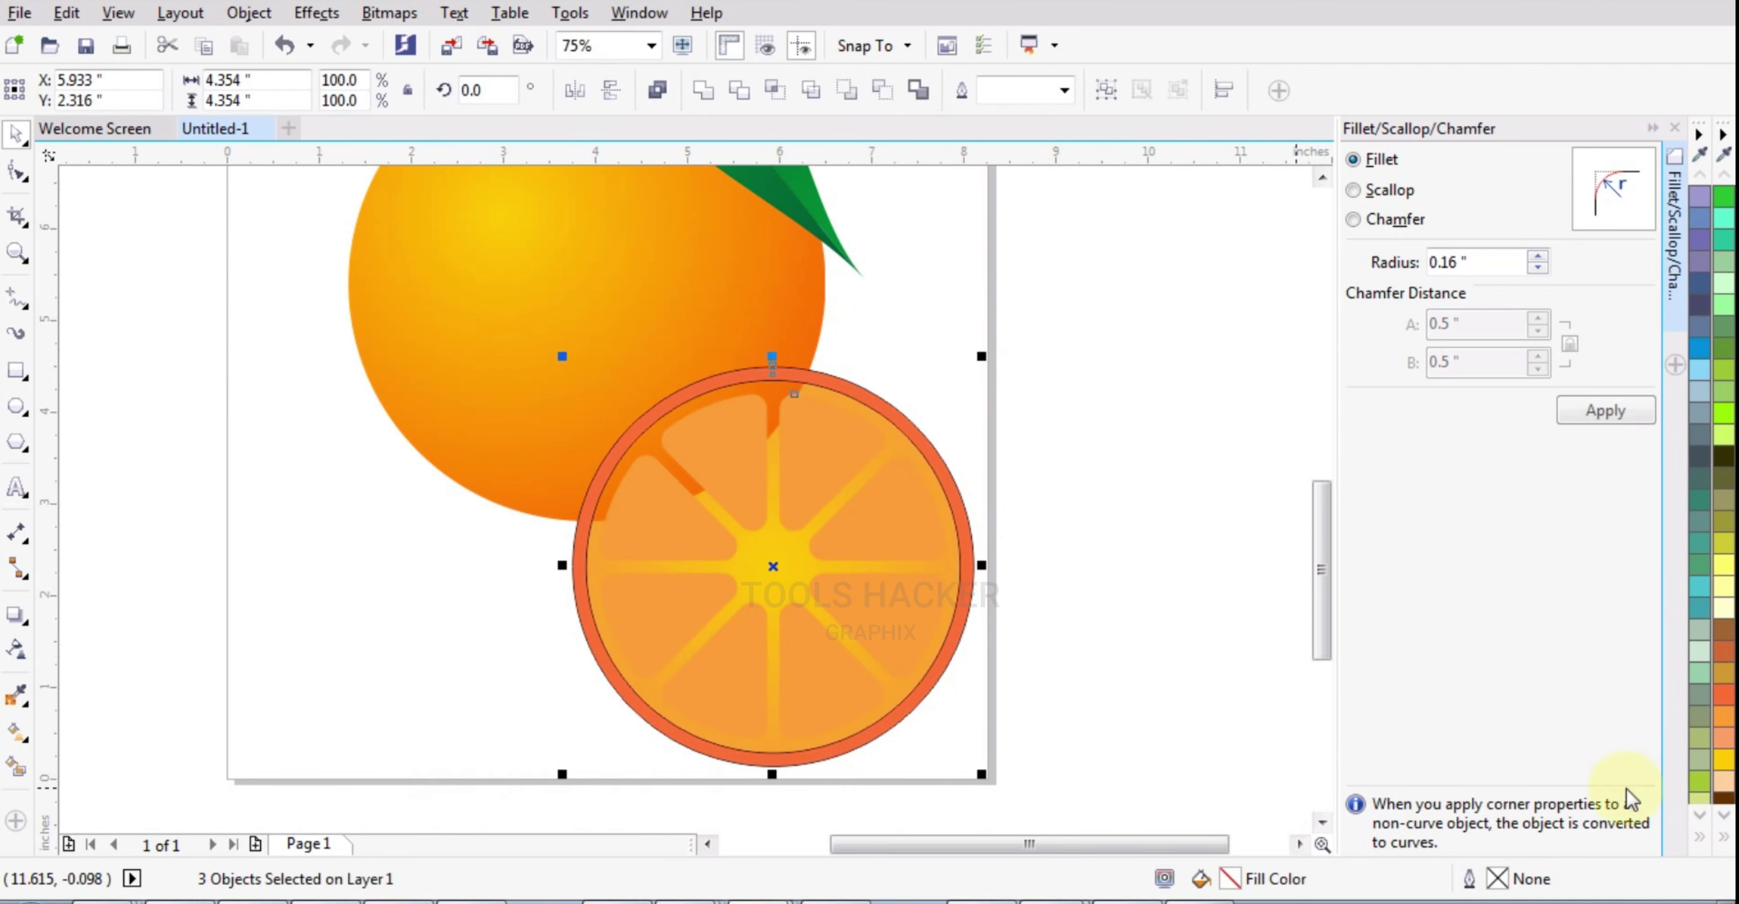
{"action": "left_click", "coordinate": [1720, 844]}
{"action": "right_click", "coordinate": [1636, 178]}
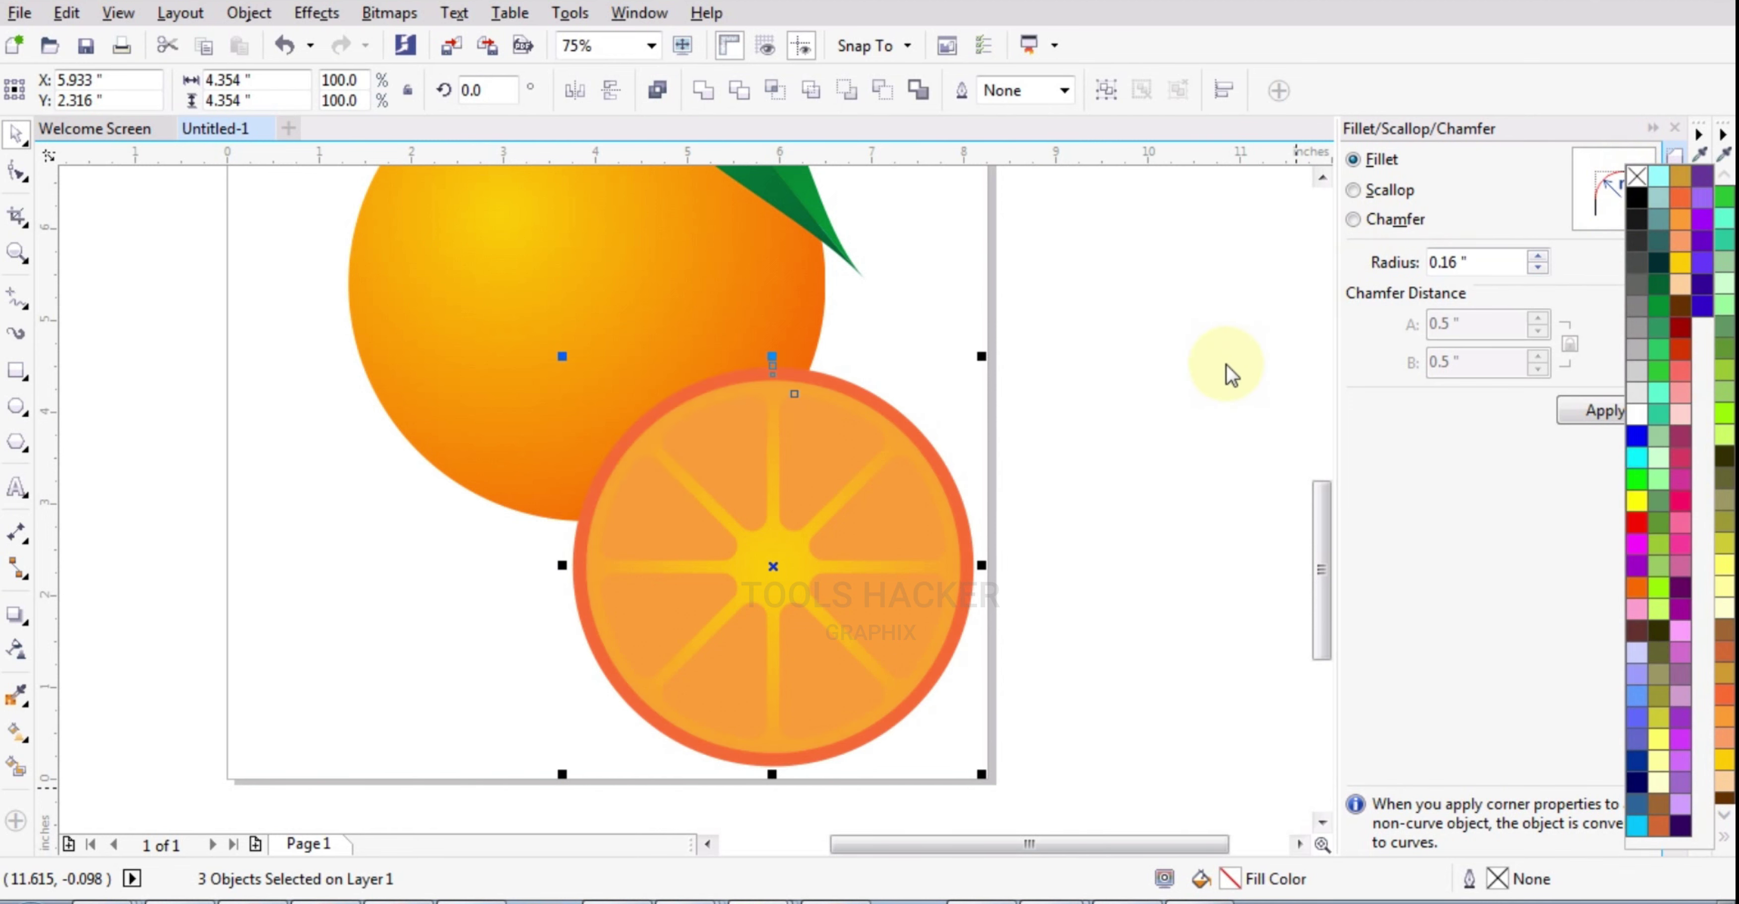
Group the slice's parts and fill the inner circle behind the segments with golden yellow (#FFCC00).
{"action": "key", "text": "ctrl+g"}
{"action": "left_click", "coordinate": [1151, 395]}
{"action": "scroll", "coordinate": [807, 469], "scroll_direction": "up", "scroll_amount": 2}
{"action": "left_click", "coordinate": [807, 621], "text": "ctrl"}
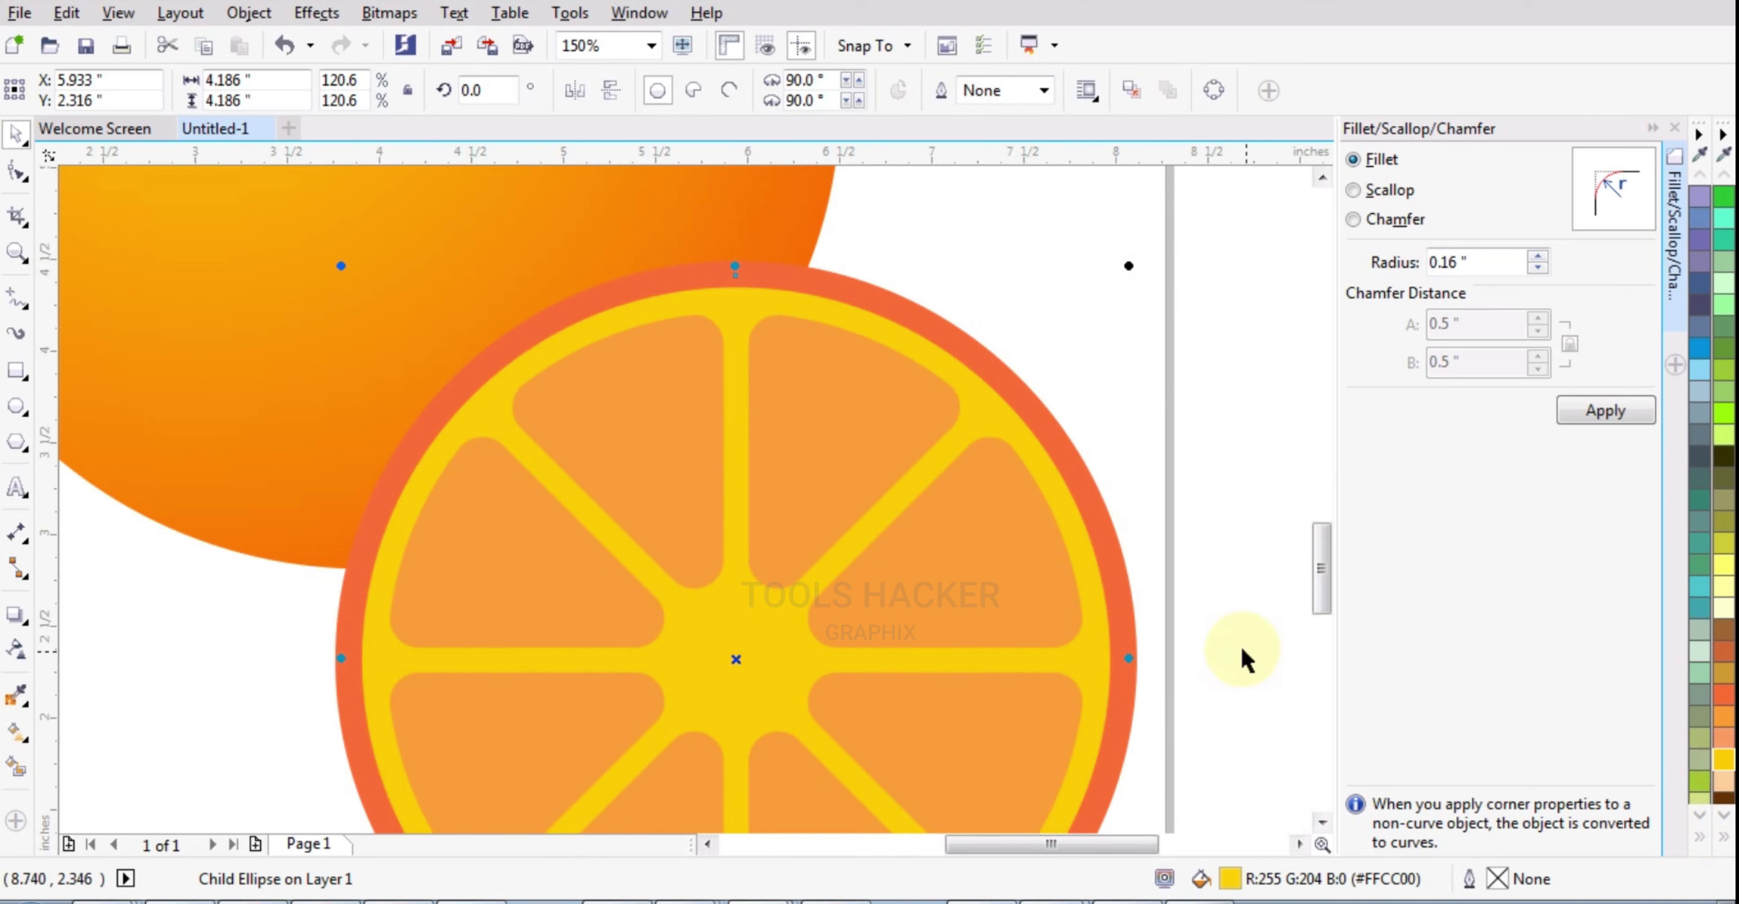
{"action": "scroll", "coordinate": [1145, 575], "scroll_direction": "down", "scroll_amount": 3}
{"action": "left_click", "coordinate": [1204, 510]}
Move the grouped slice up over the lower part of the orange, centered at about X 4.72, Y 4.12 inches.
{"action": "left_click_drag", "start_coordinate": [871, 688], "coordinate": [872, 688]}
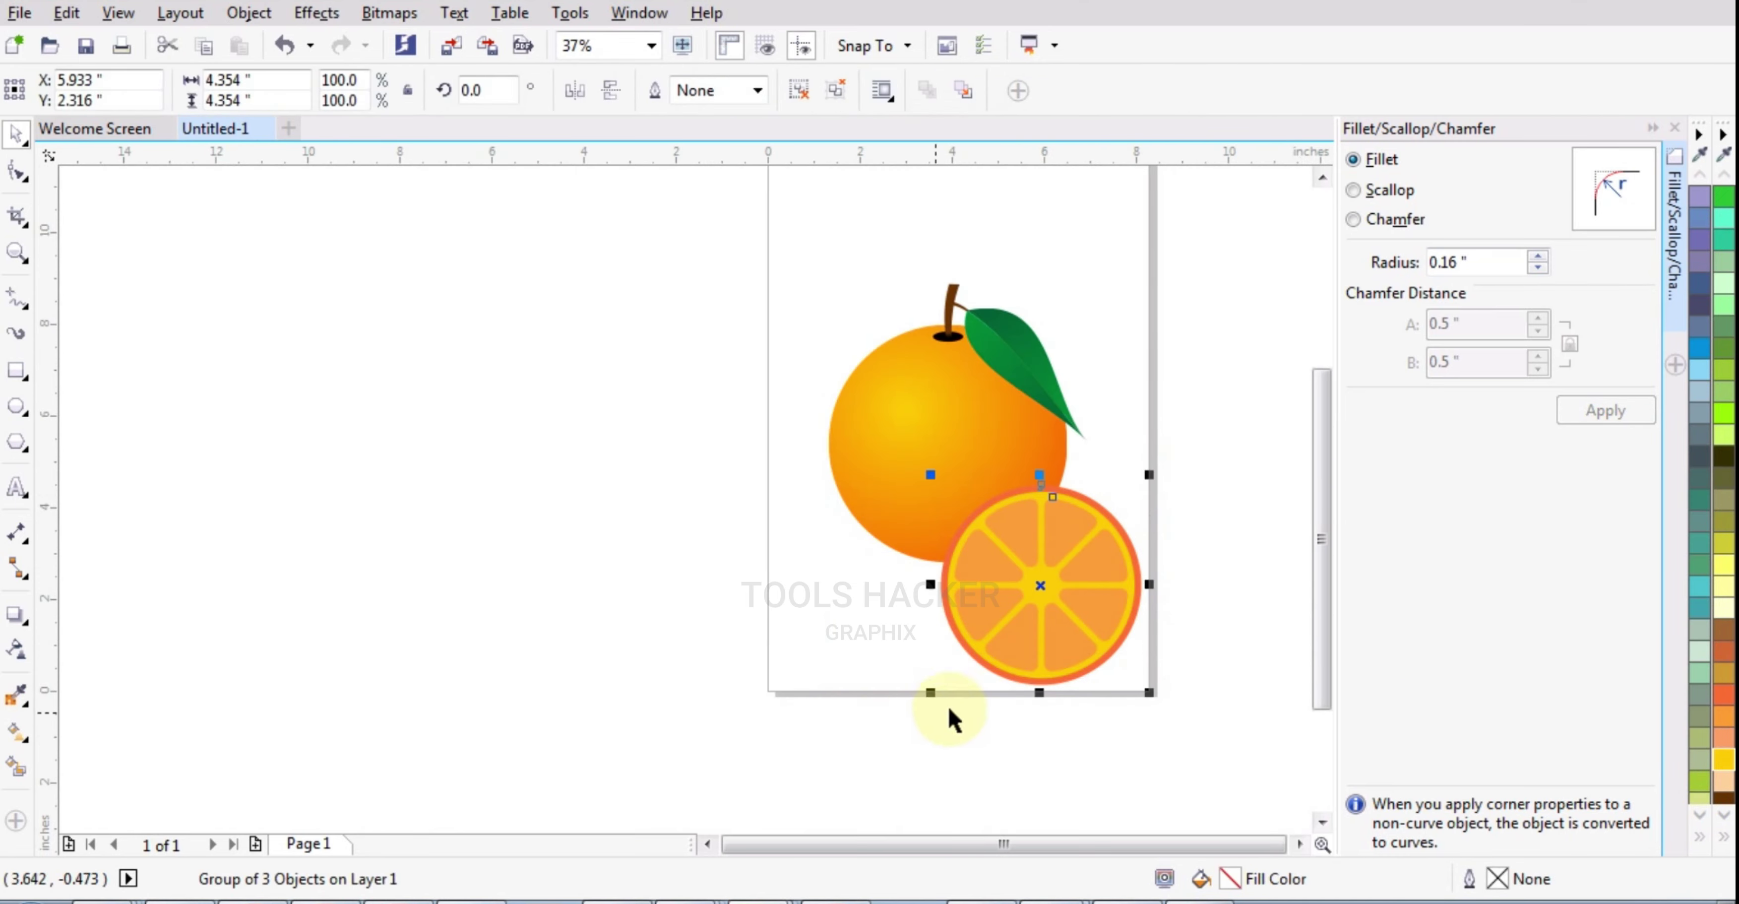
{"action": "left_click_drag", "start_coordinate": [1137, 635], "coordinate": [1016, 517]}
{"action": "scroll", "coordinate": [1033, 545], "scroll_direction": "up", "scroll_amount": 2}
{"action": "scroll", "coordinate": [1087, 555], "scroll_direction": "down", "scroll_amount": 2}
{"action": "left_click", "coordinate": [1153, 473]}
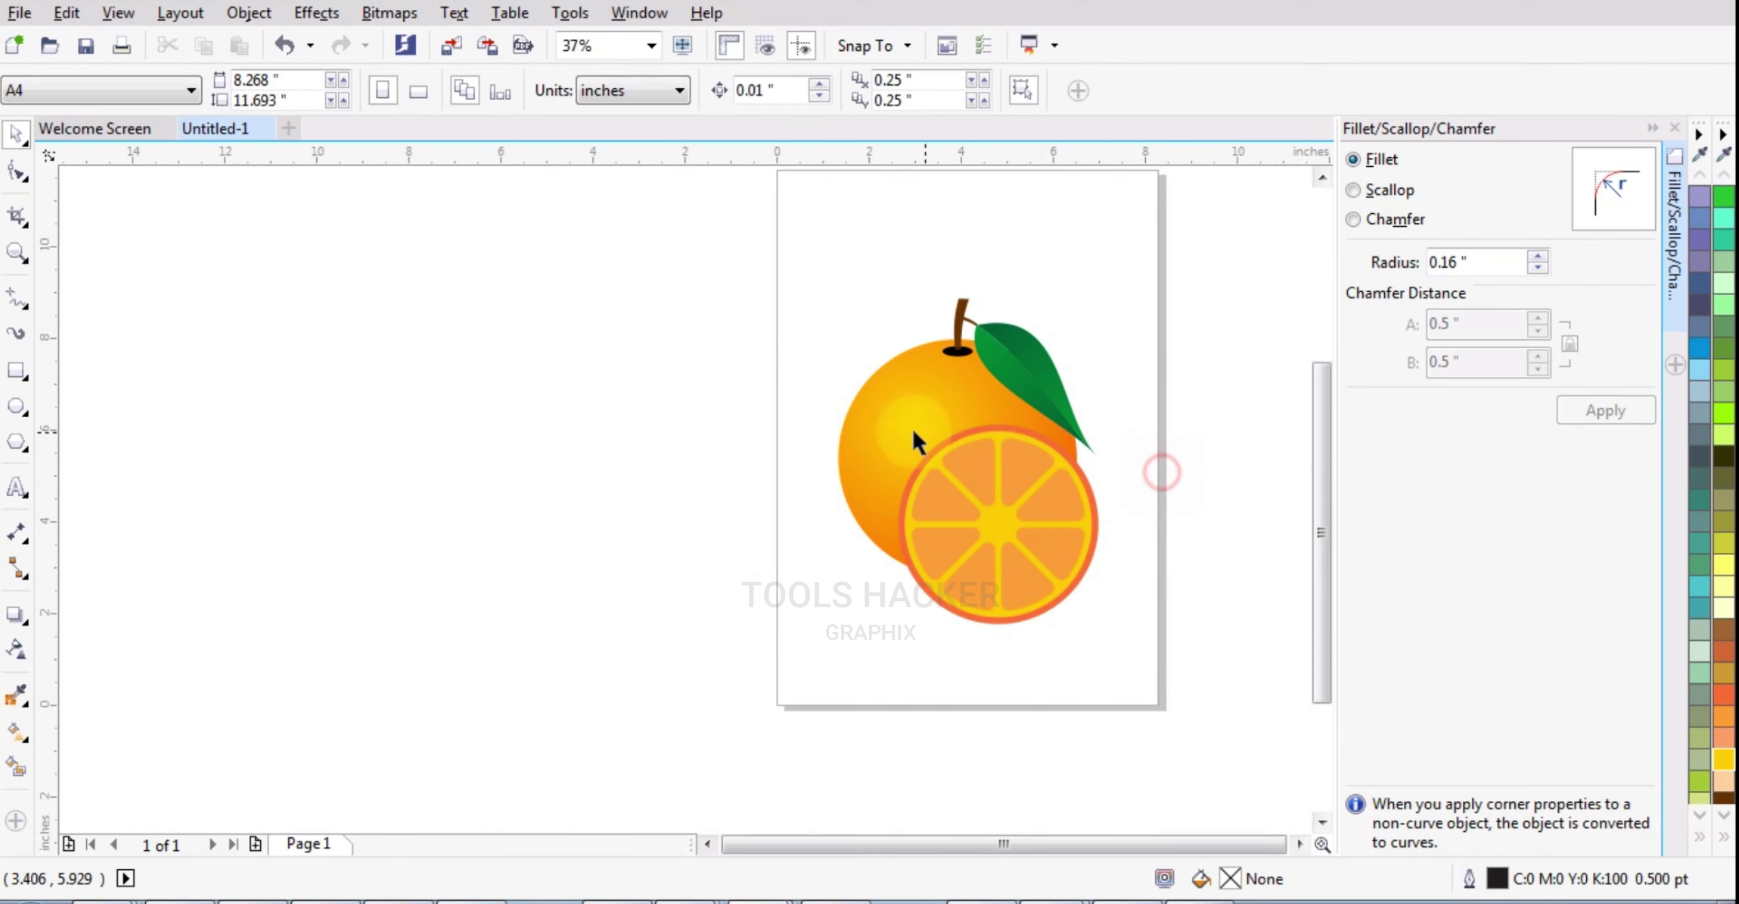
{"action": "scroll", "coordinate": [931, 452], "scroll_direction": "up", "scroll_amount": 2}
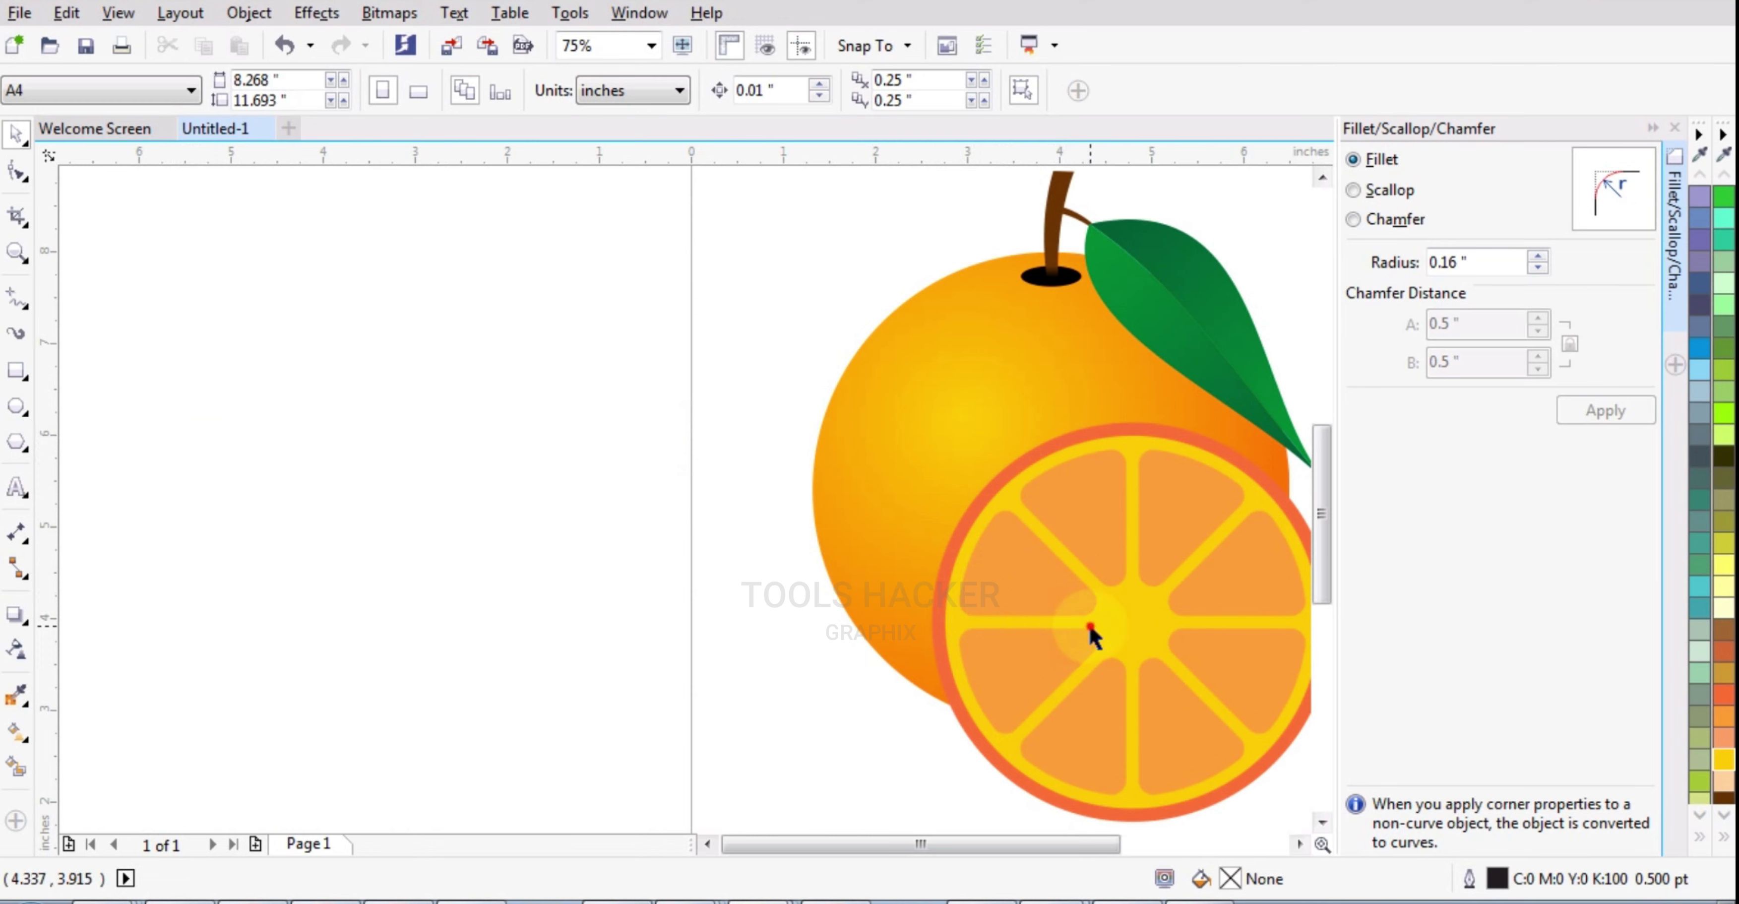
{"action": "left_click_drag", "start_coordinate": [1090, 627], "coordinate": [1082, 620]}
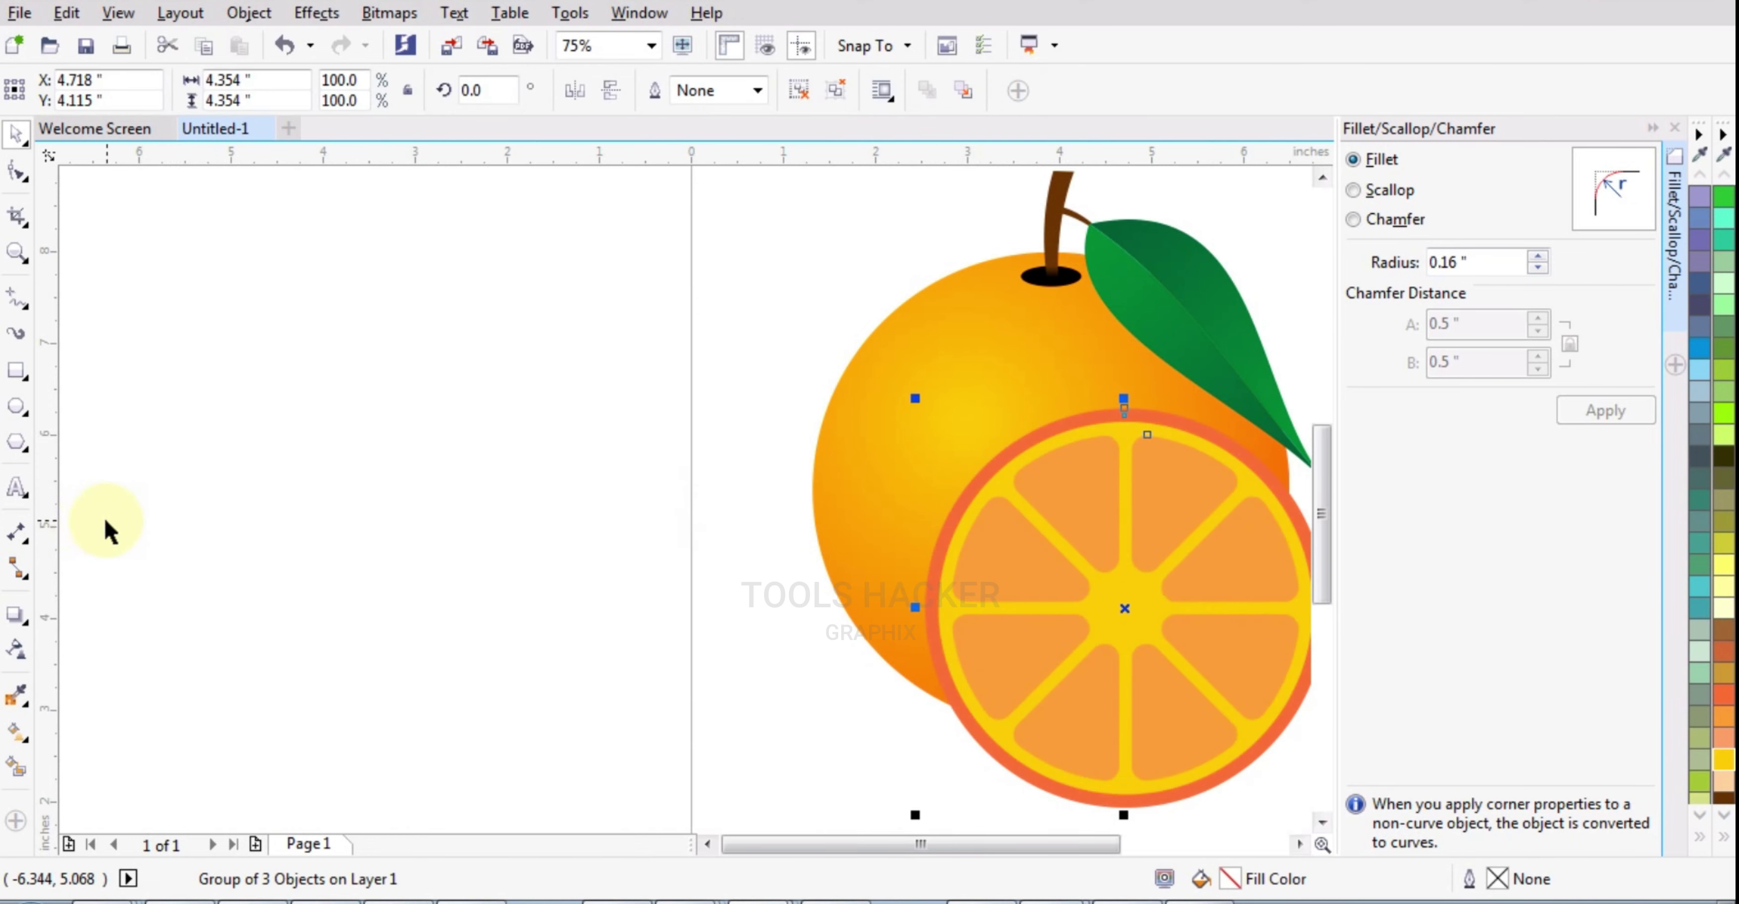
Draw a highlight circle about 0.36 inches in diameter on the orange's upper body, filled white with no outline.
{"action": "left_click", "coordinate": [16, 407]}
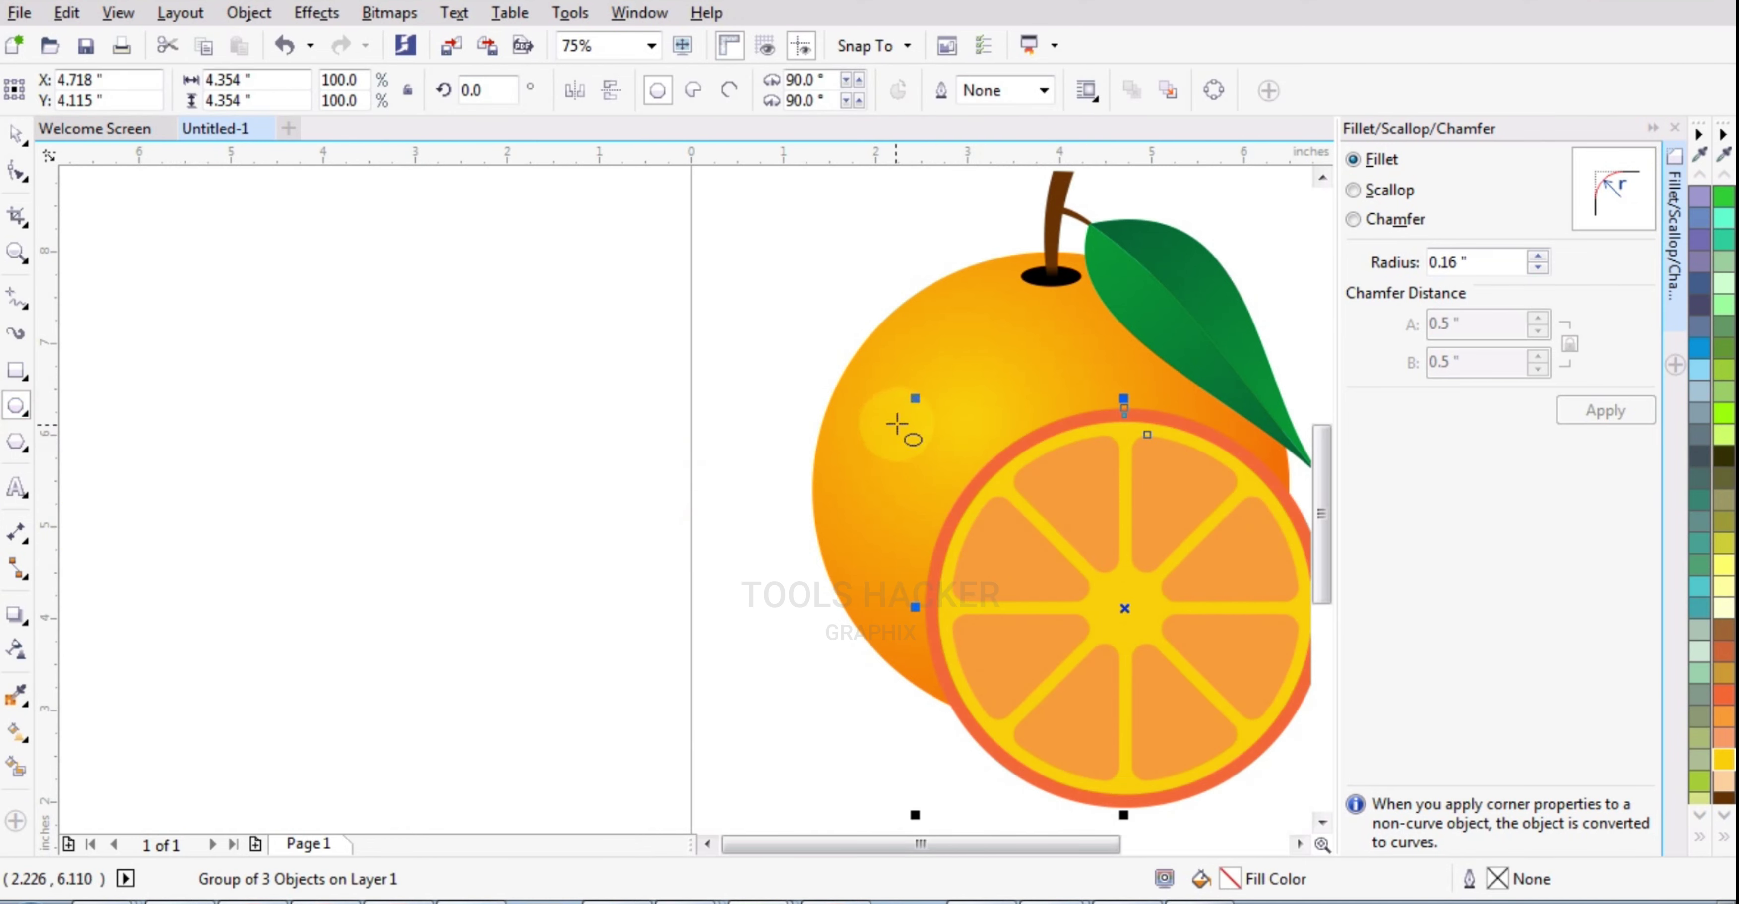
{"action": "left_click_drag", "start_coordinate": [936, 400], "coordinate": [950, 423]}
{"action": "left_click", "coordinate": [1715, 836]}
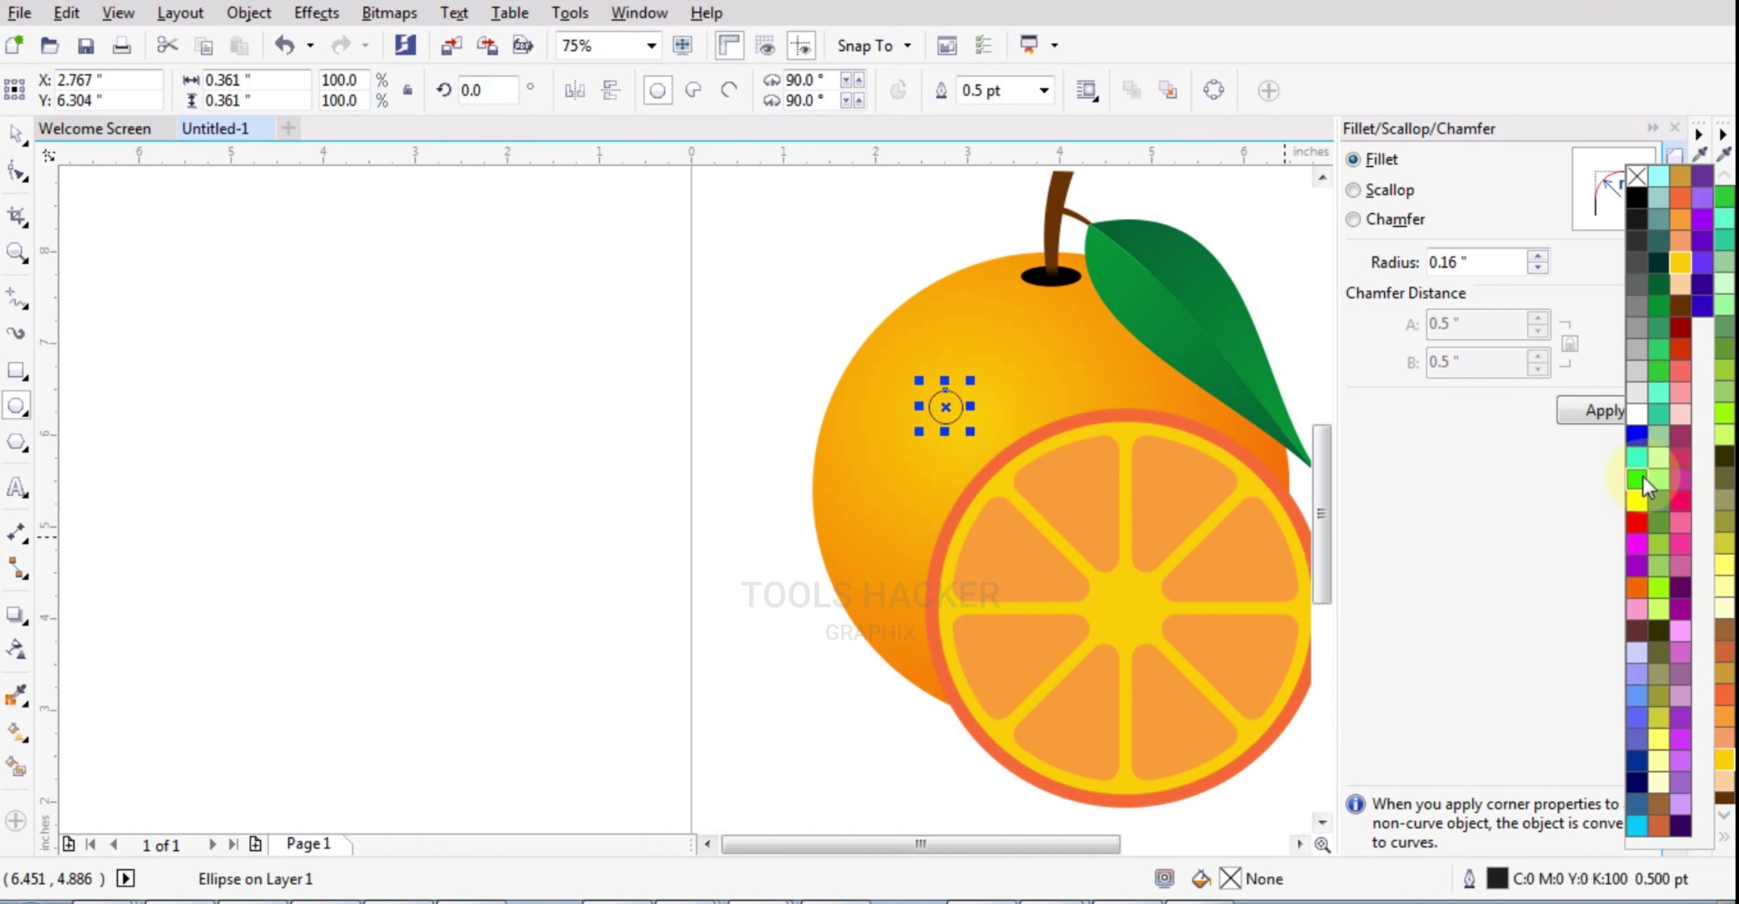
{"action": "left_click", "coordinate": [1636, 416]}
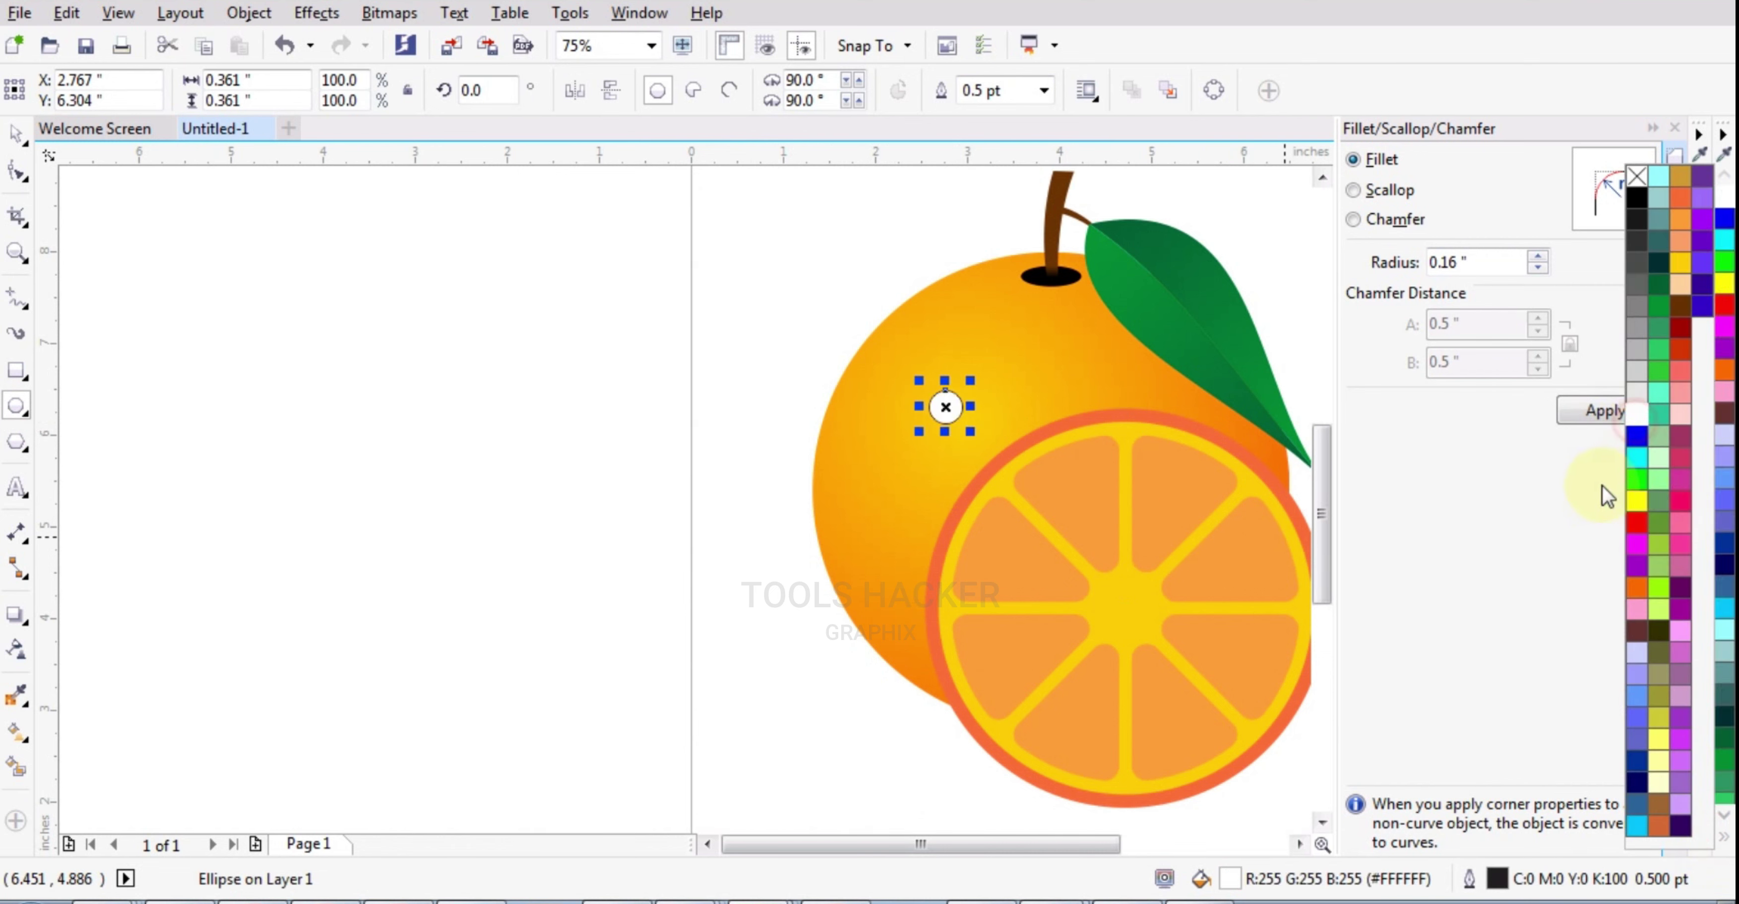
{"action": "right_click", "coordinate": [1637, 177]}
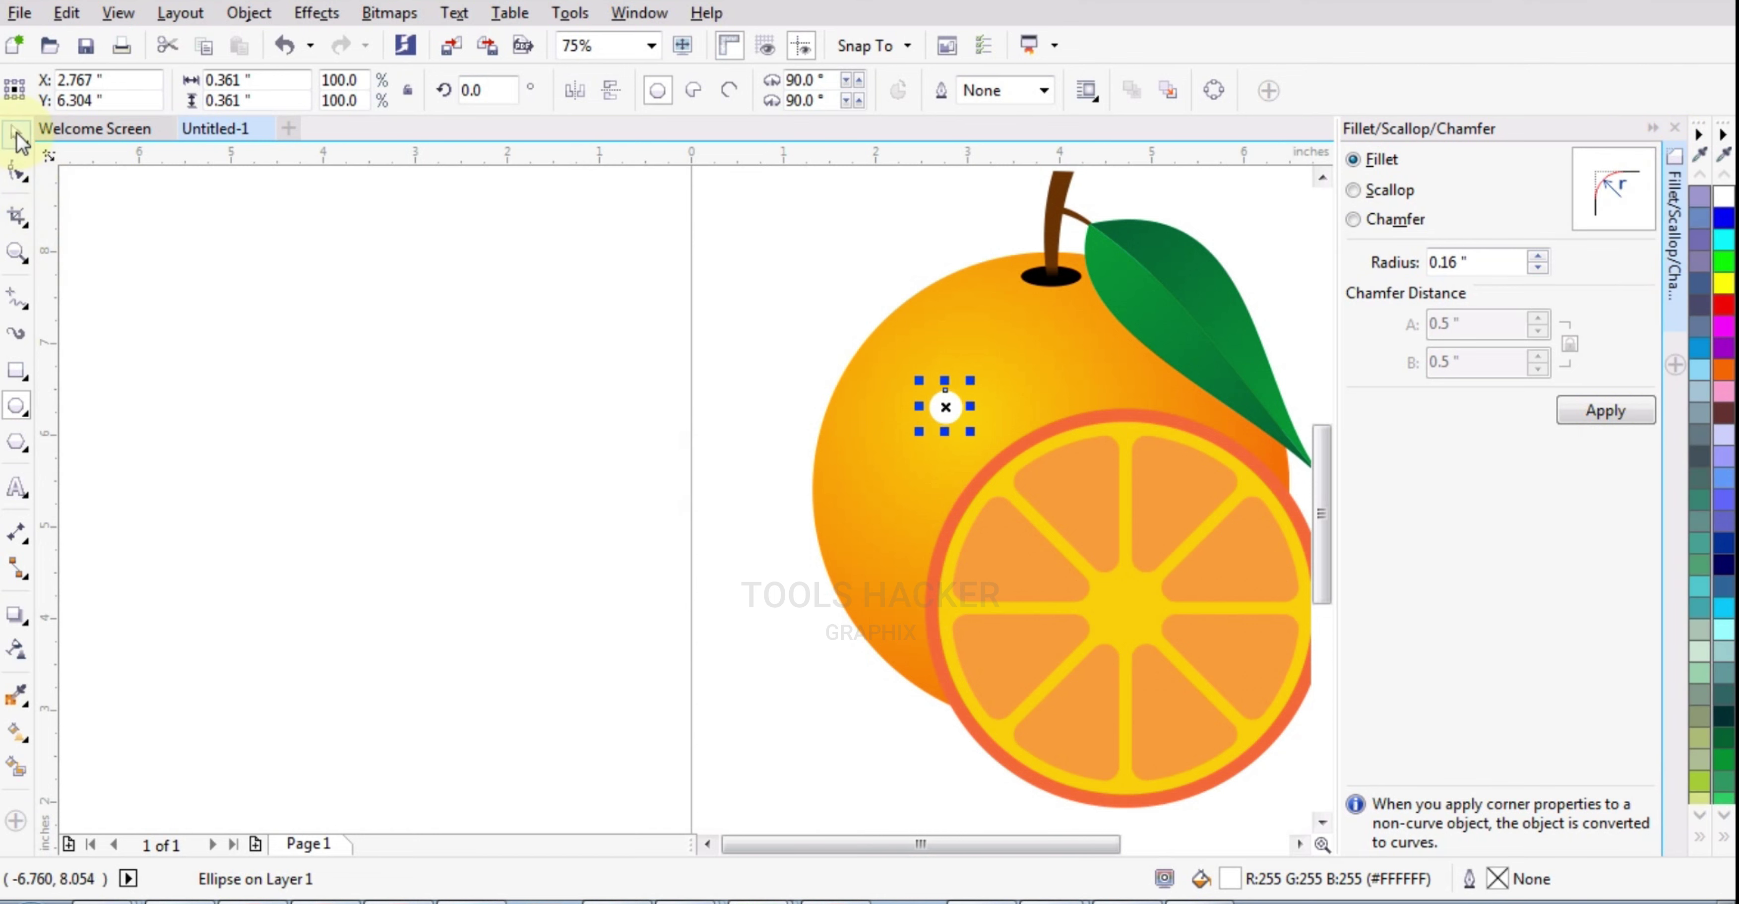
{"action": "left_click", "coordinate": [113, 186]}
{"action": "scroll", "coordinate": [546, 422], "scroll_direction": "down", "scroll_amount": 2}
{"action": "left_click", "coordinate": [1016, 448]}
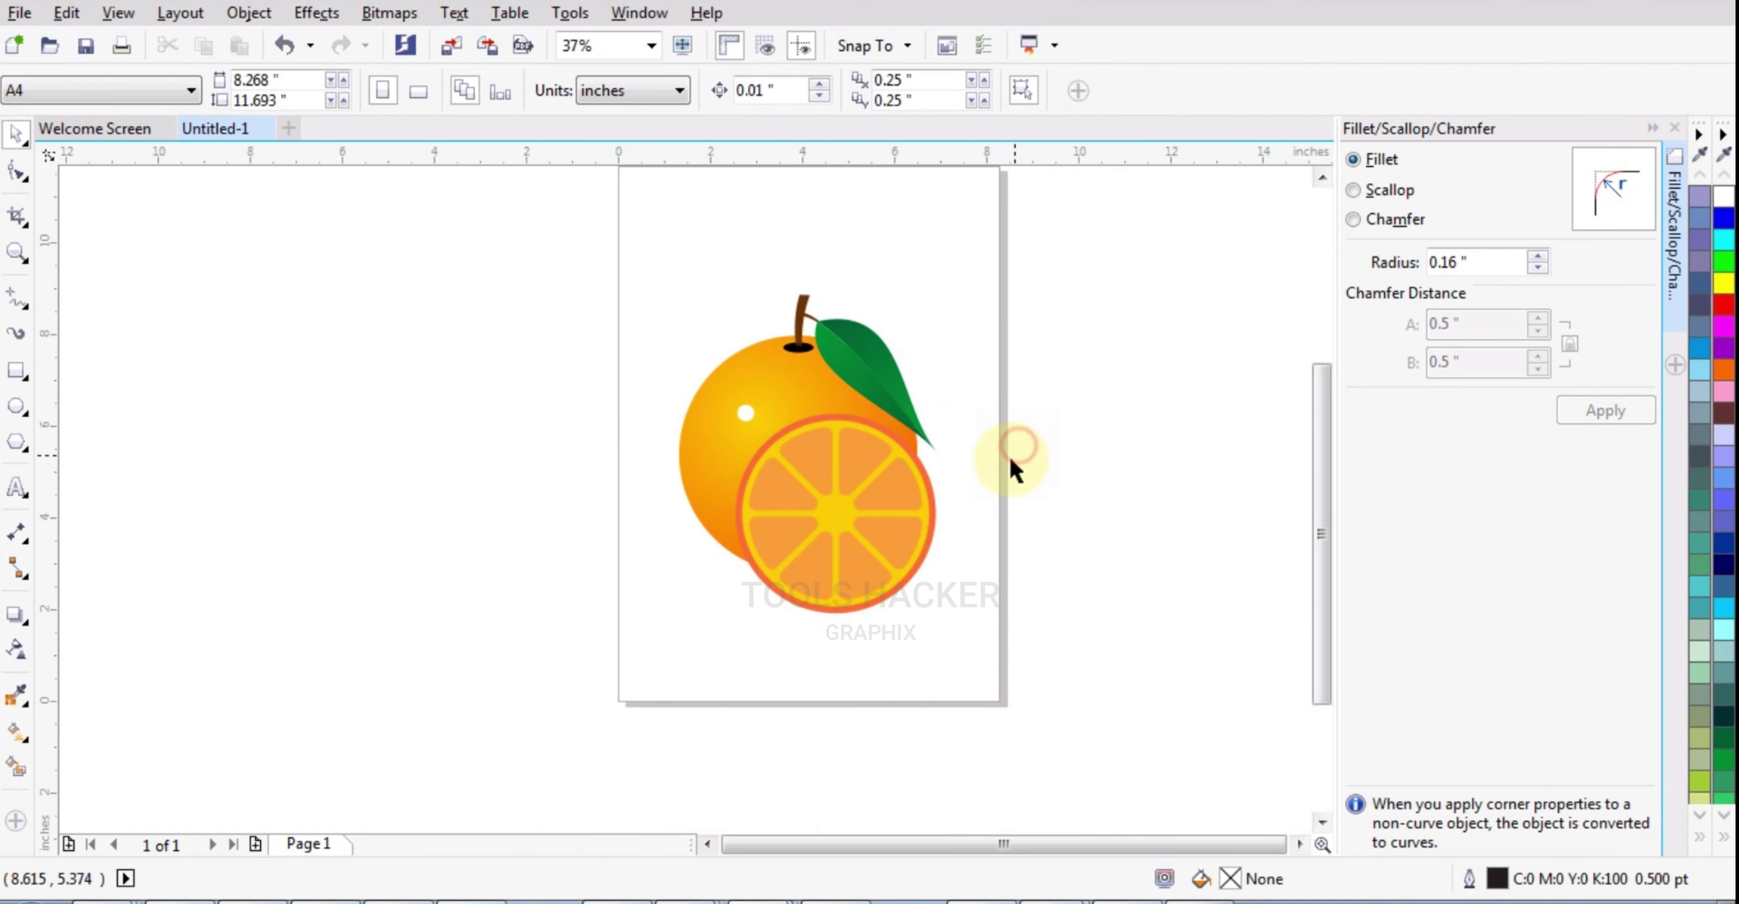
Add a drop shadow to the slice group, cast from its bottom edge to just above its upper rim at about 95°.
{"action": "left_click", "coordinate": [853, 545]}
{"action": "scroll", "coordinate": [877, 512], "scroll_direction": "up", "scroll_amount": 2}
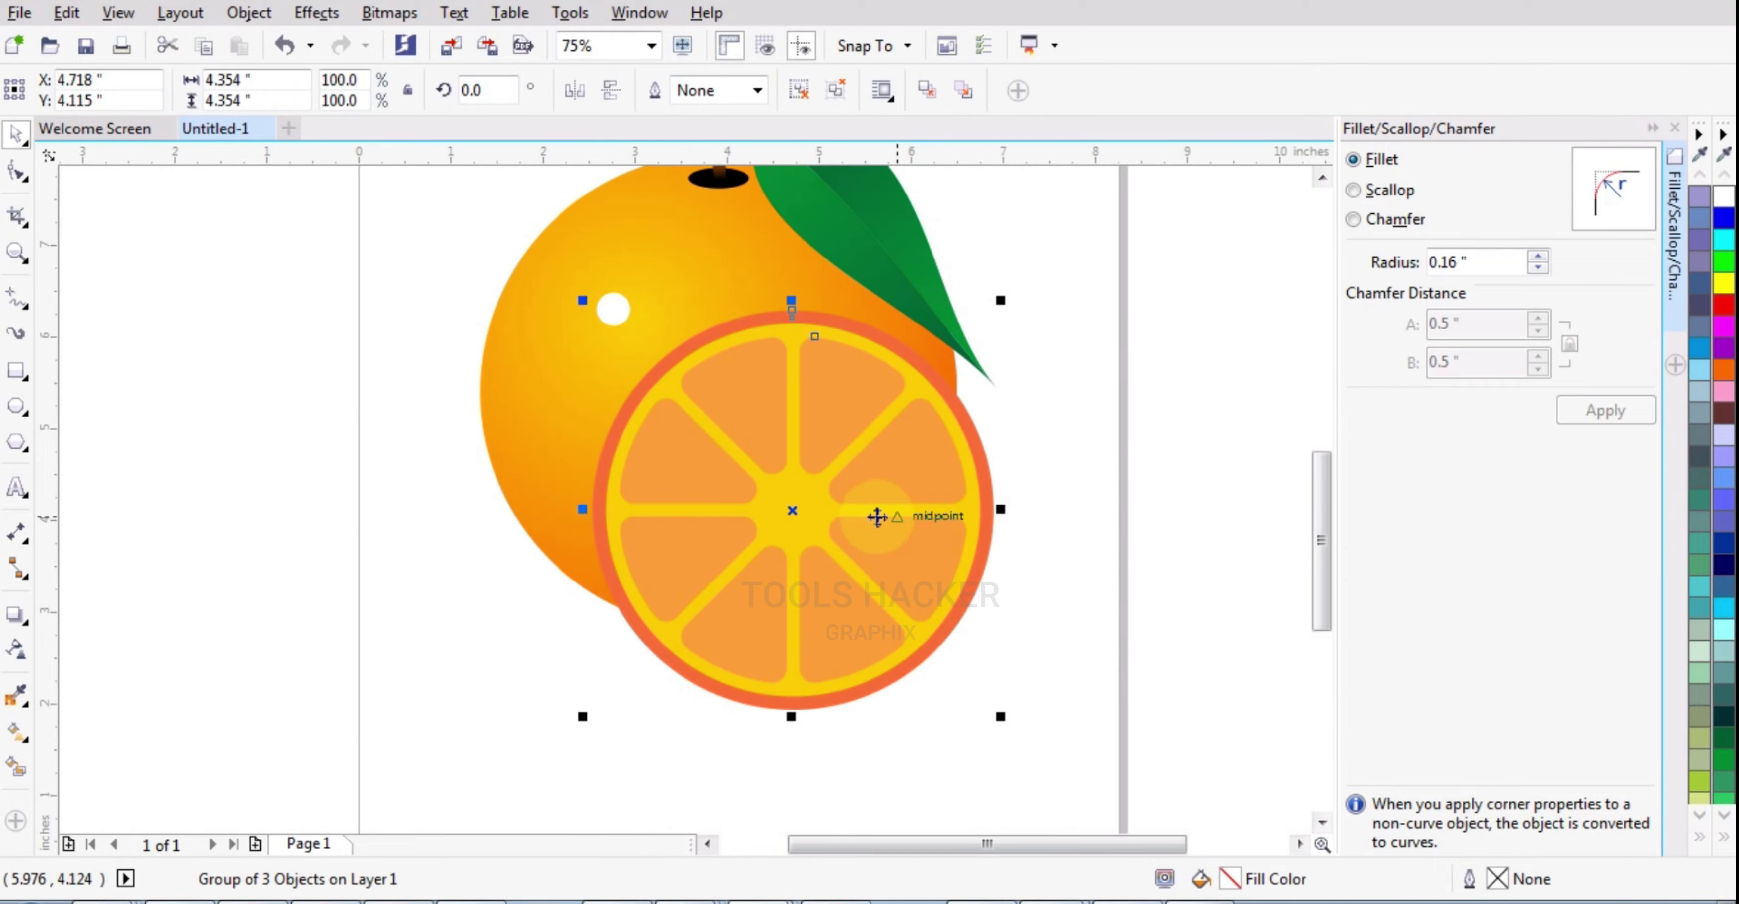
{"action": "left_click", "coordinate": [12, 616]}
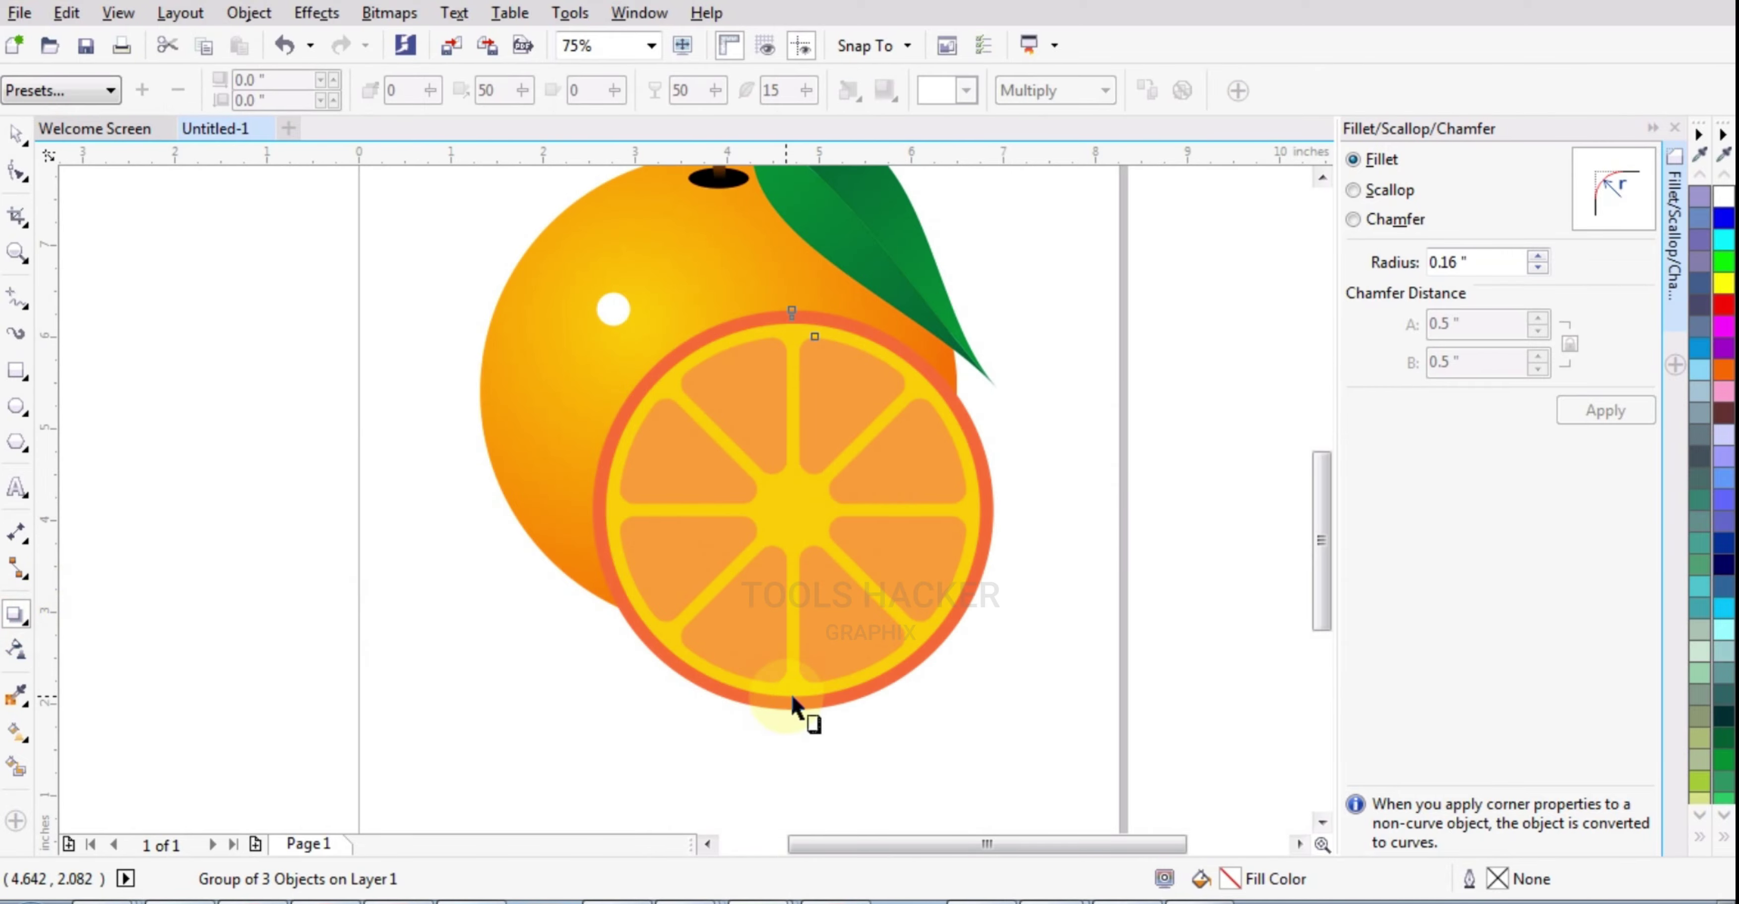
{"action": "left_click_drag", "start_coordinate": [793, 703], "coordinate": [741, 316]}
{"action": "left_click_drag", "start_coordinate": [759, 308], "coordinate": [761, 309]}
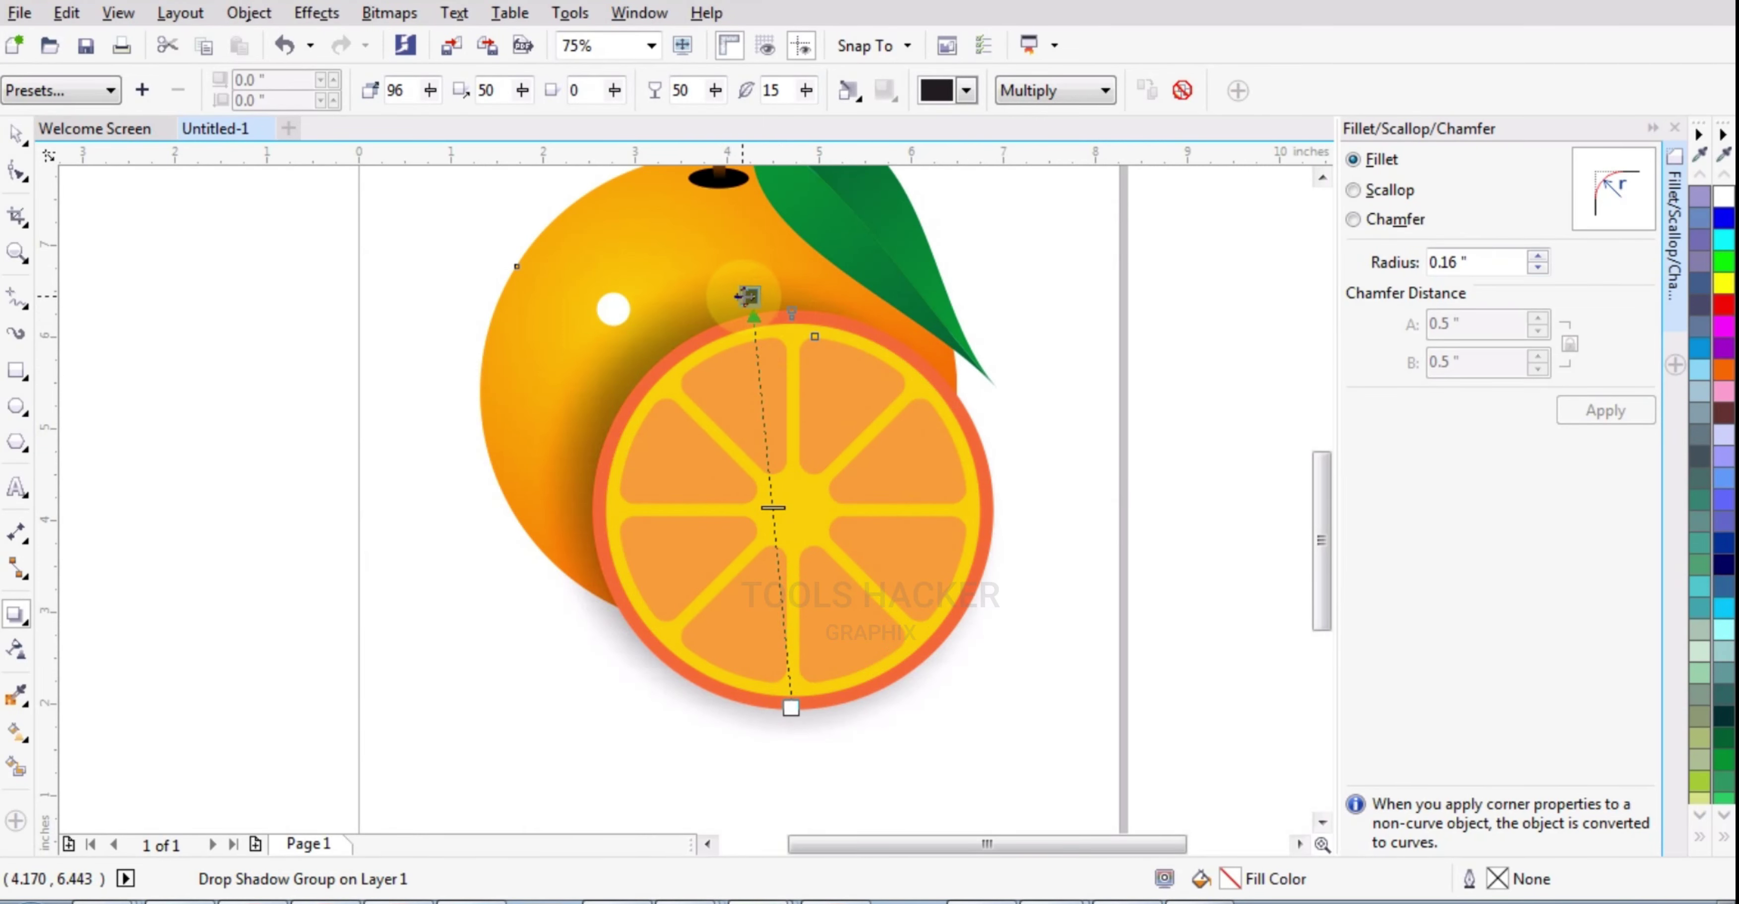
{"action": "left_click_drag", "start_coordinate": [750, 295], "coordinate": [750, 297]}
{"action": "scroll", "coordinate": [1043, 487], "scroll_direction": "down", "scroll_amount": 2}
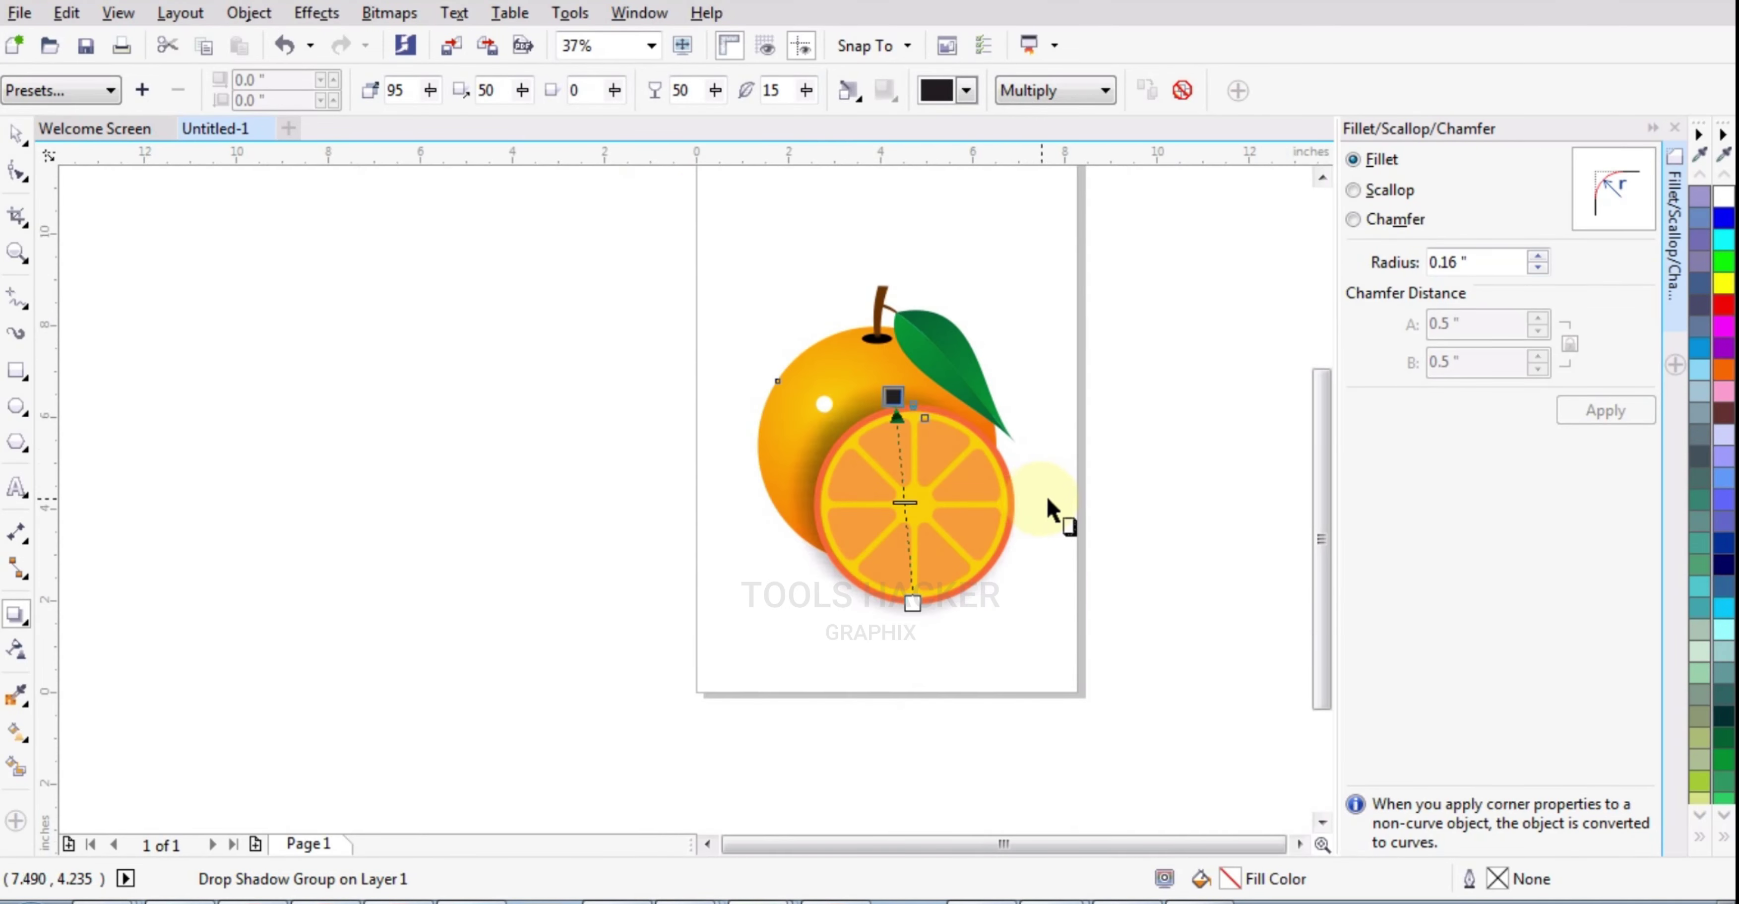
{"action": "left_click", "coordinate": [392, 407]}
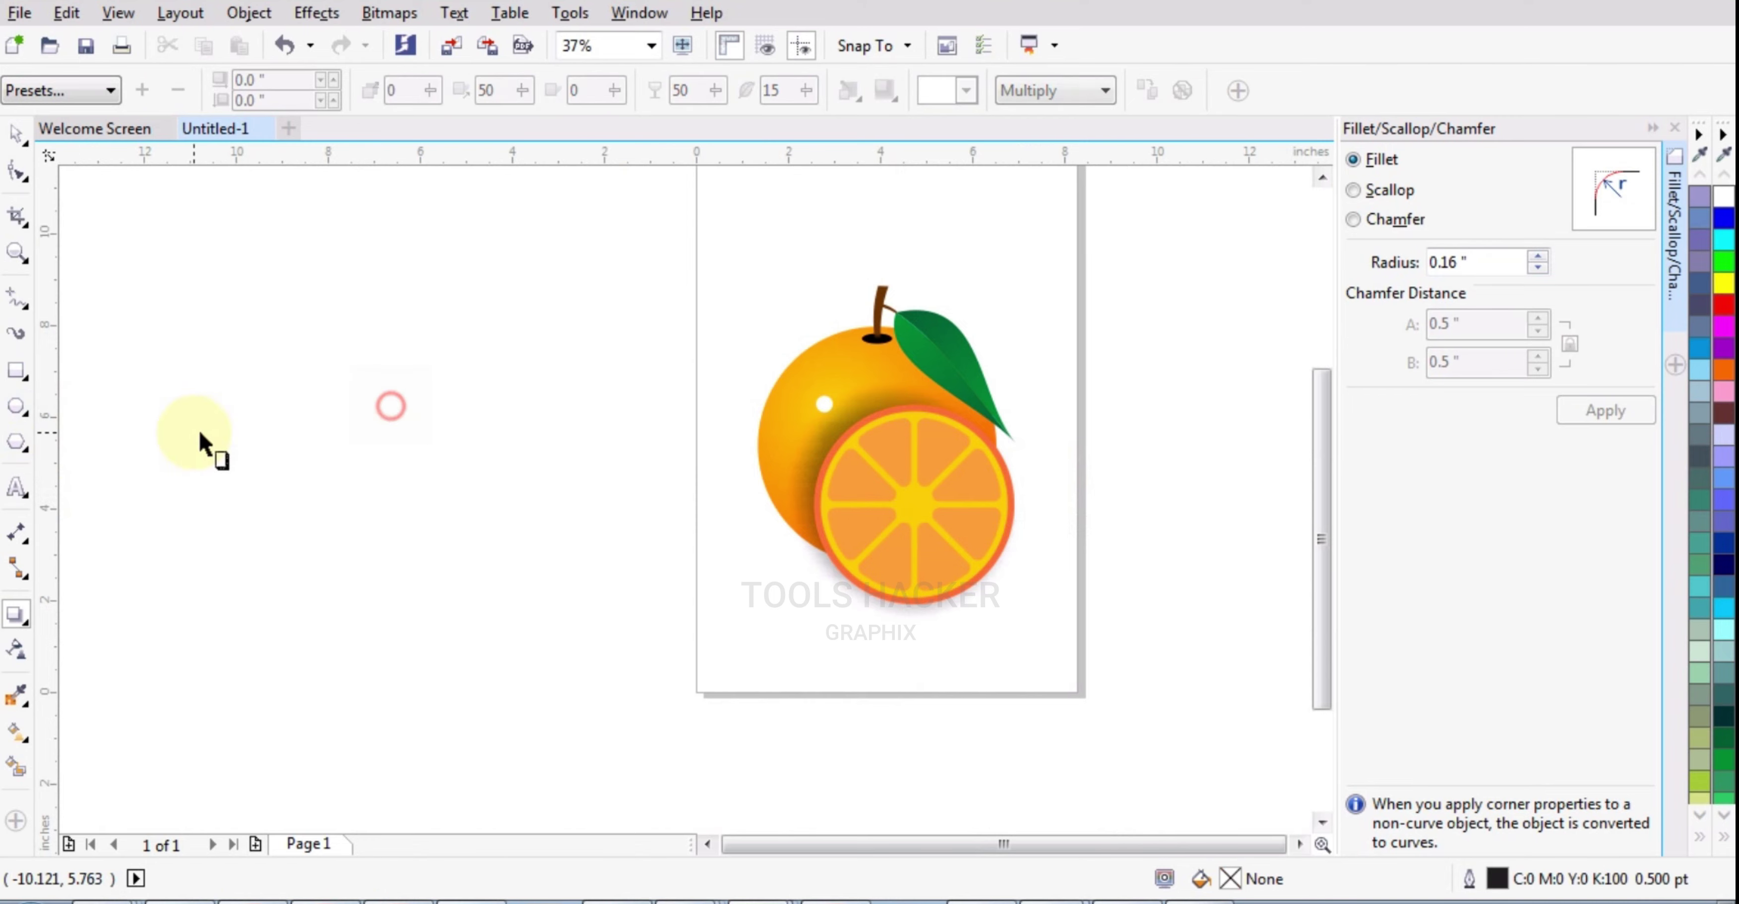
Draw an ellipse about 6.96 by 2.94 inches over the base of the fruit and fill it black with no outline.
{"action": "left_click", "coordinate": [16, 405]}
{"action": "mouse_move", "coordinate": [703, 478]}
{"action": "left_mouse_down"}
{"action": "mouse_move", "coordinate": [1040, 570]}
{"action": "mouse_move", "coordinate": [1039, 628]}
{"action": "left_mouse_up"}
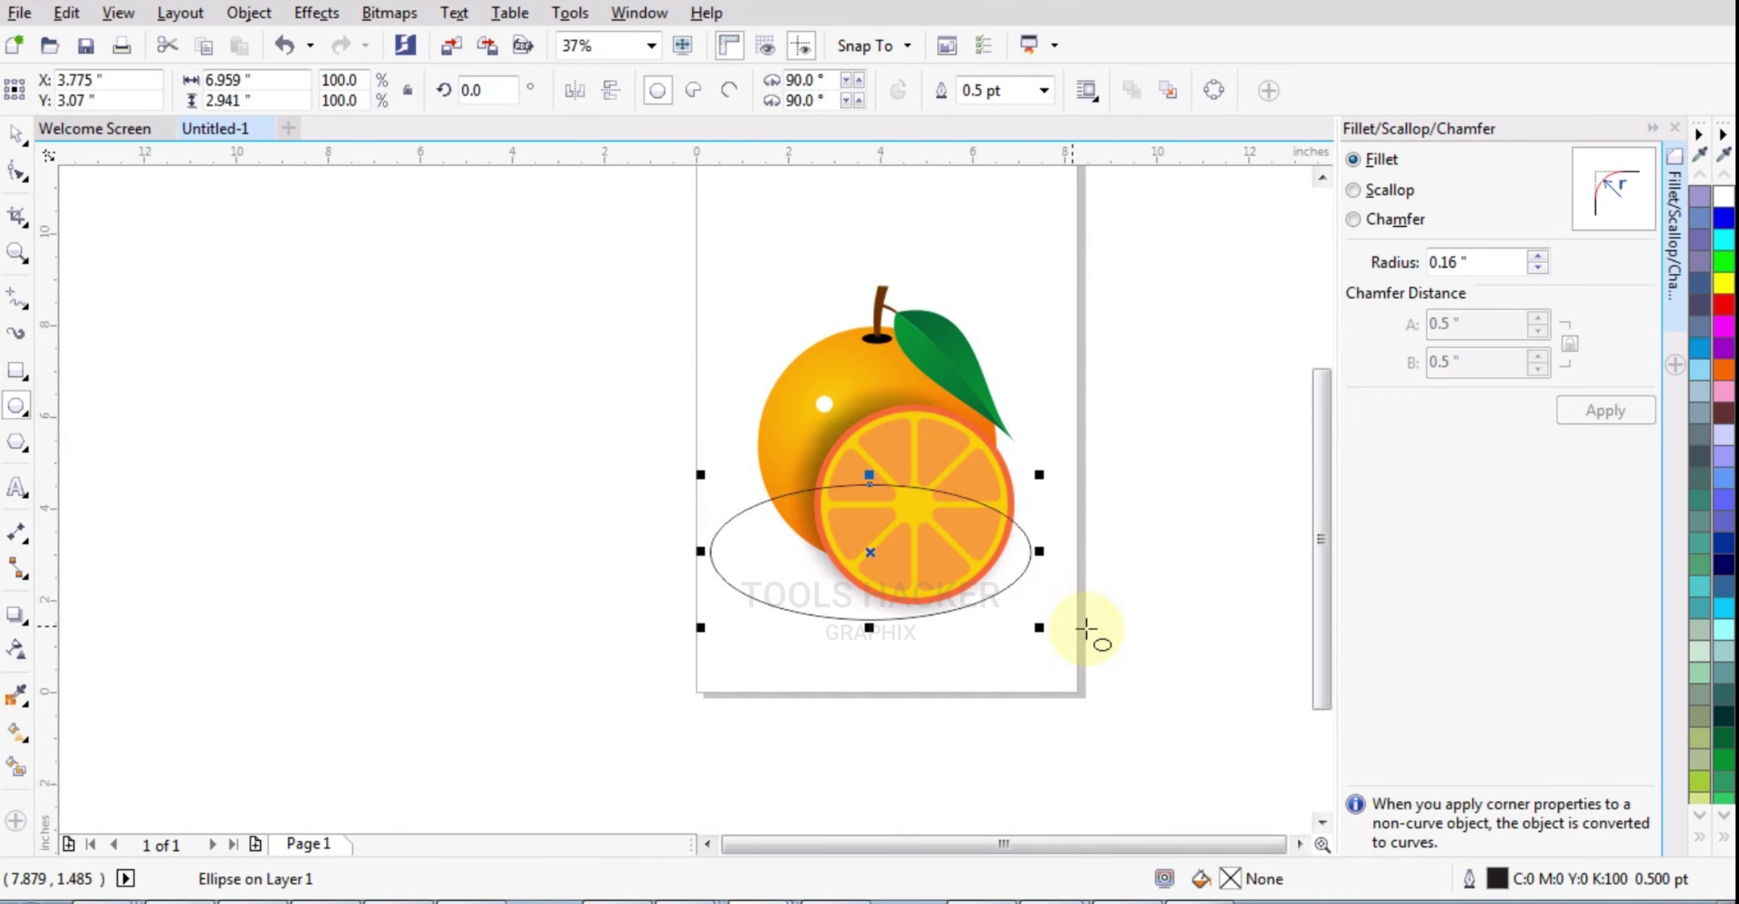
{"action": "left_click", "coordinate": [1720, 838]}
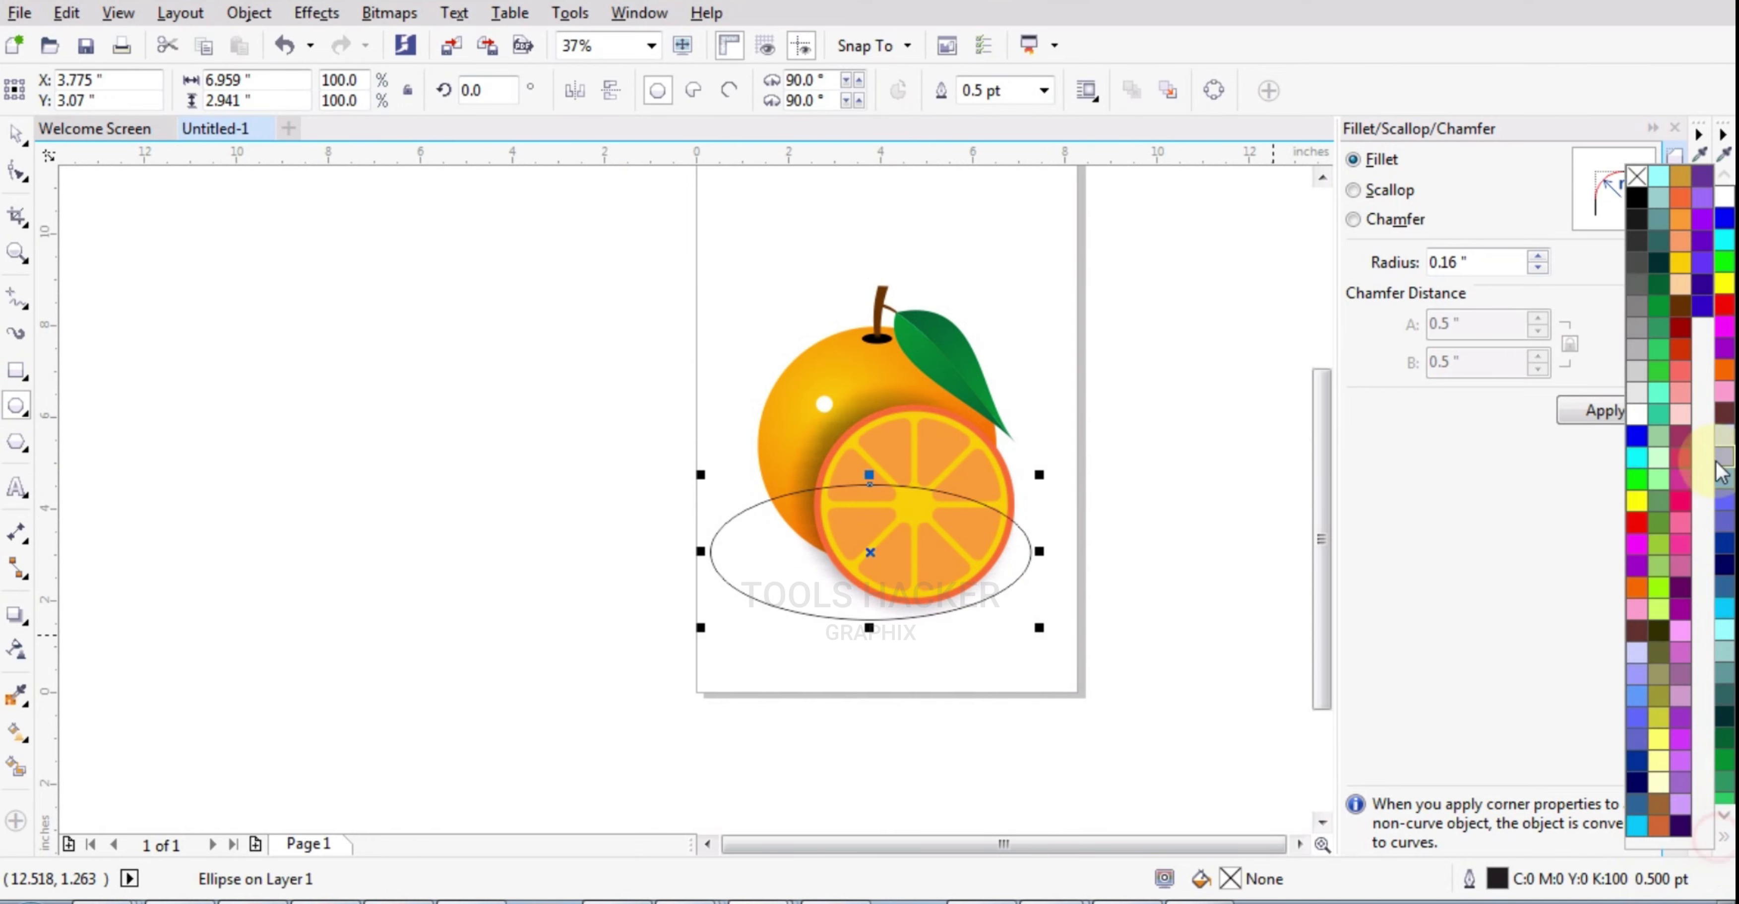
{"action": "left_click", "coordinate": [1634, 210]}
{"action": "right_click", "coordinate": [1636, 176]}
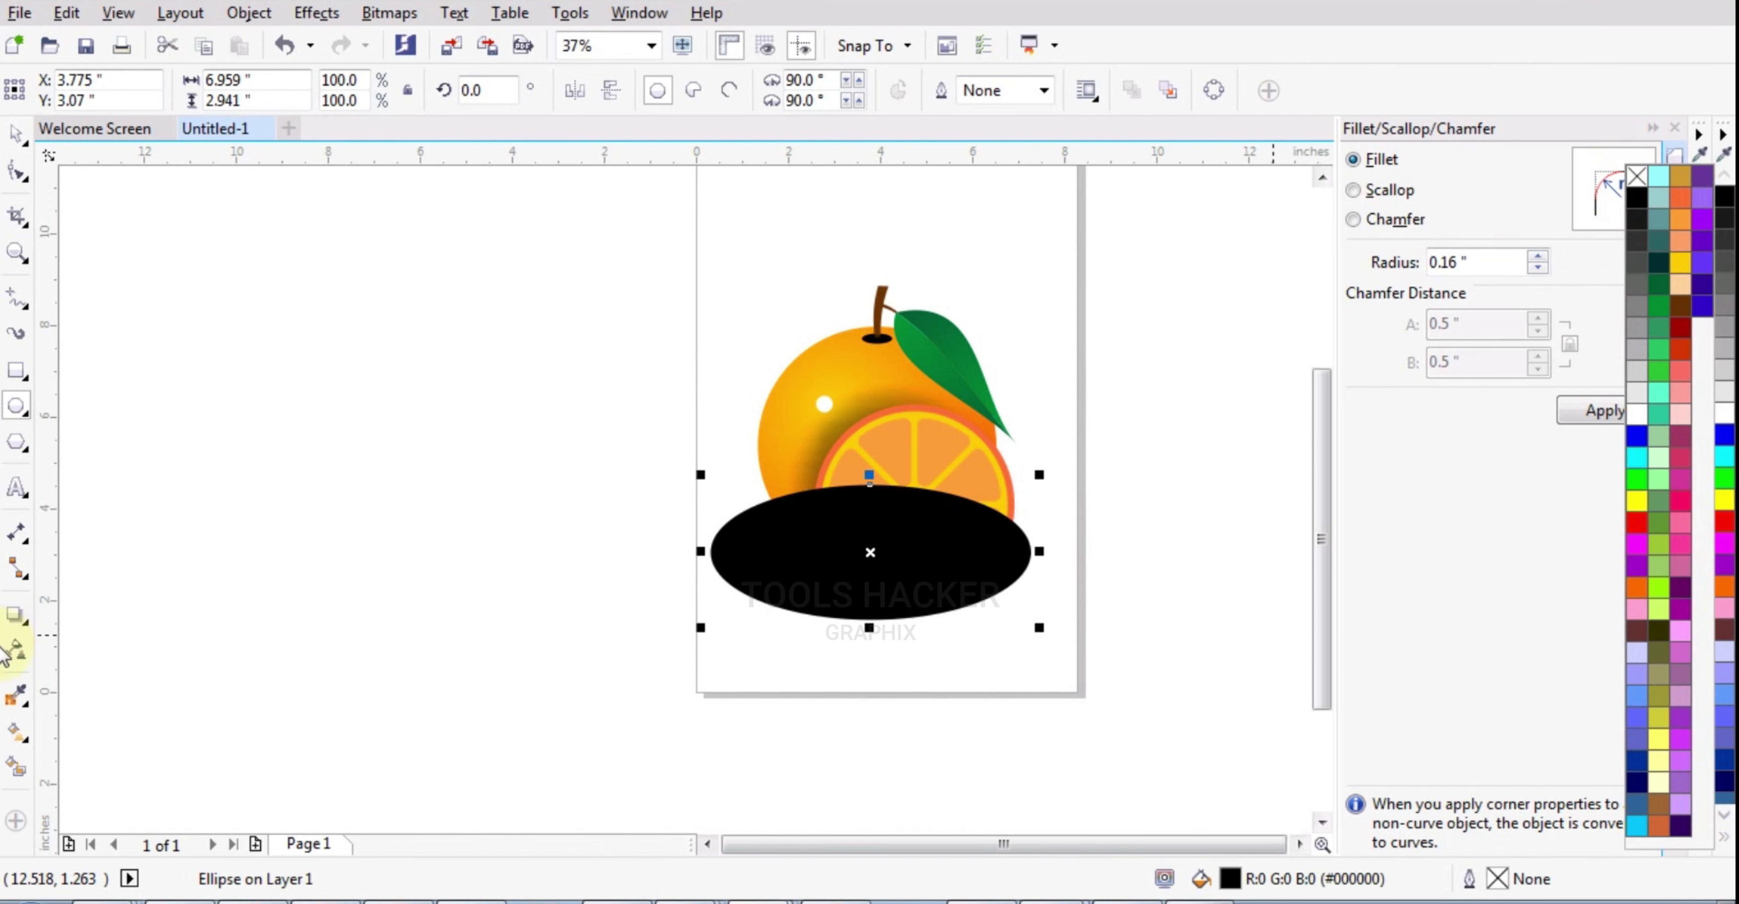
Apply an elliptical fountain transparency to the black ellipse so it fades out toward its edges.
{"action": "left_click", "coordinate": [16, 649]}
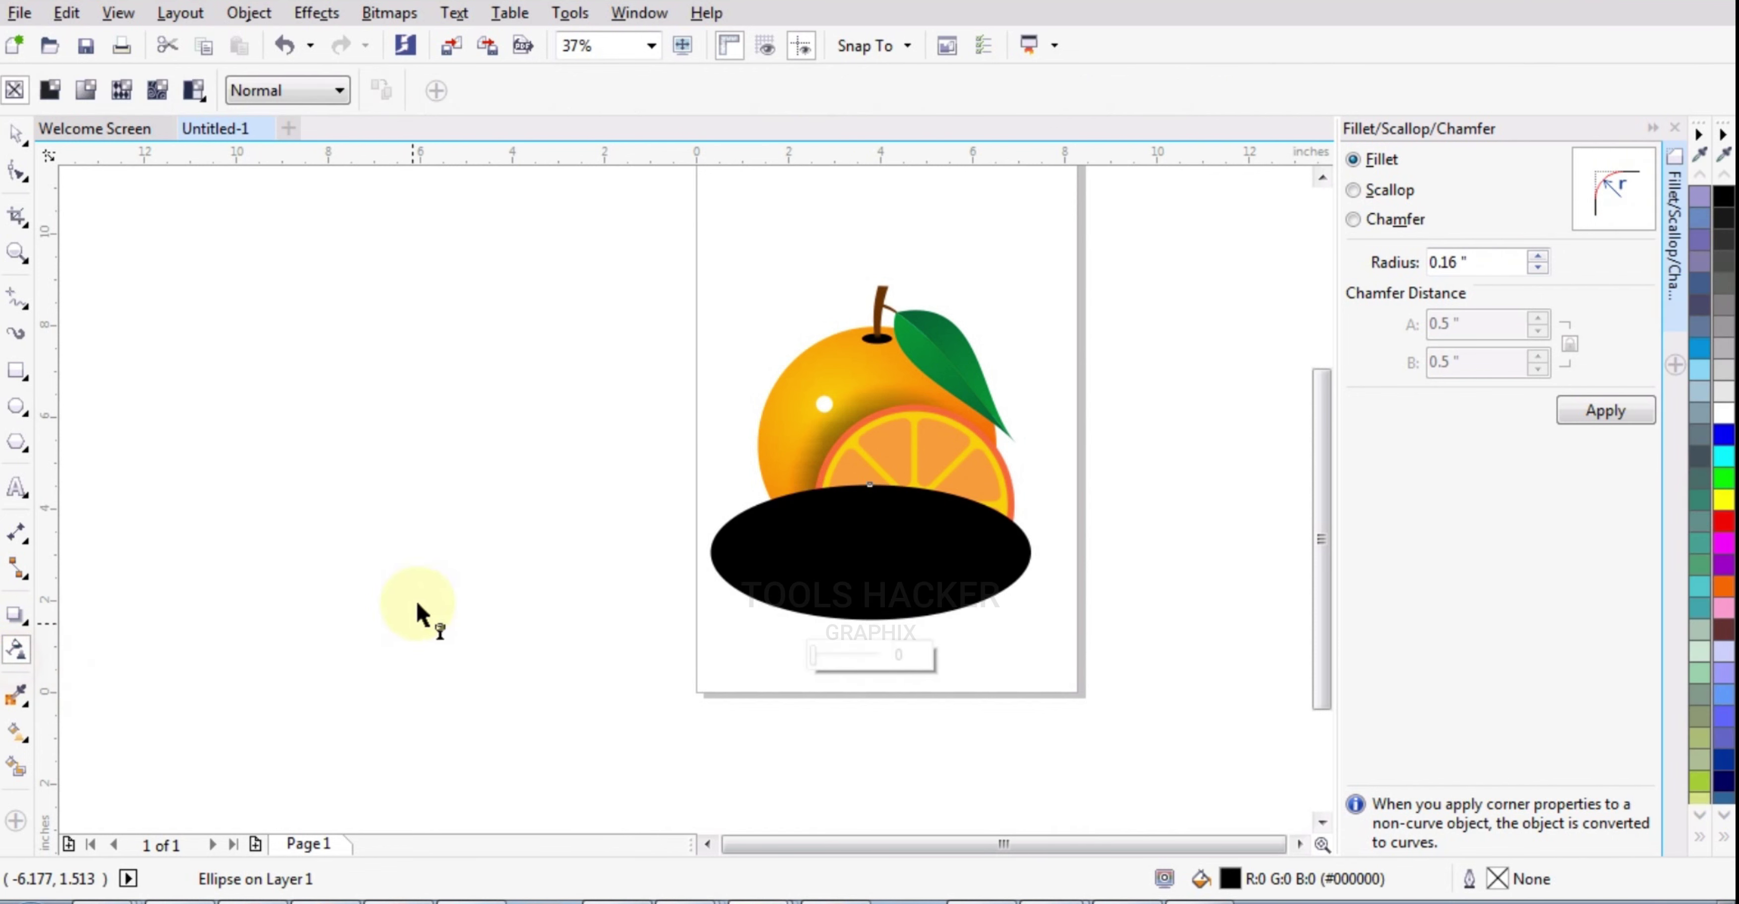
{"action": "left_click", "coordinate": [86, 90]}
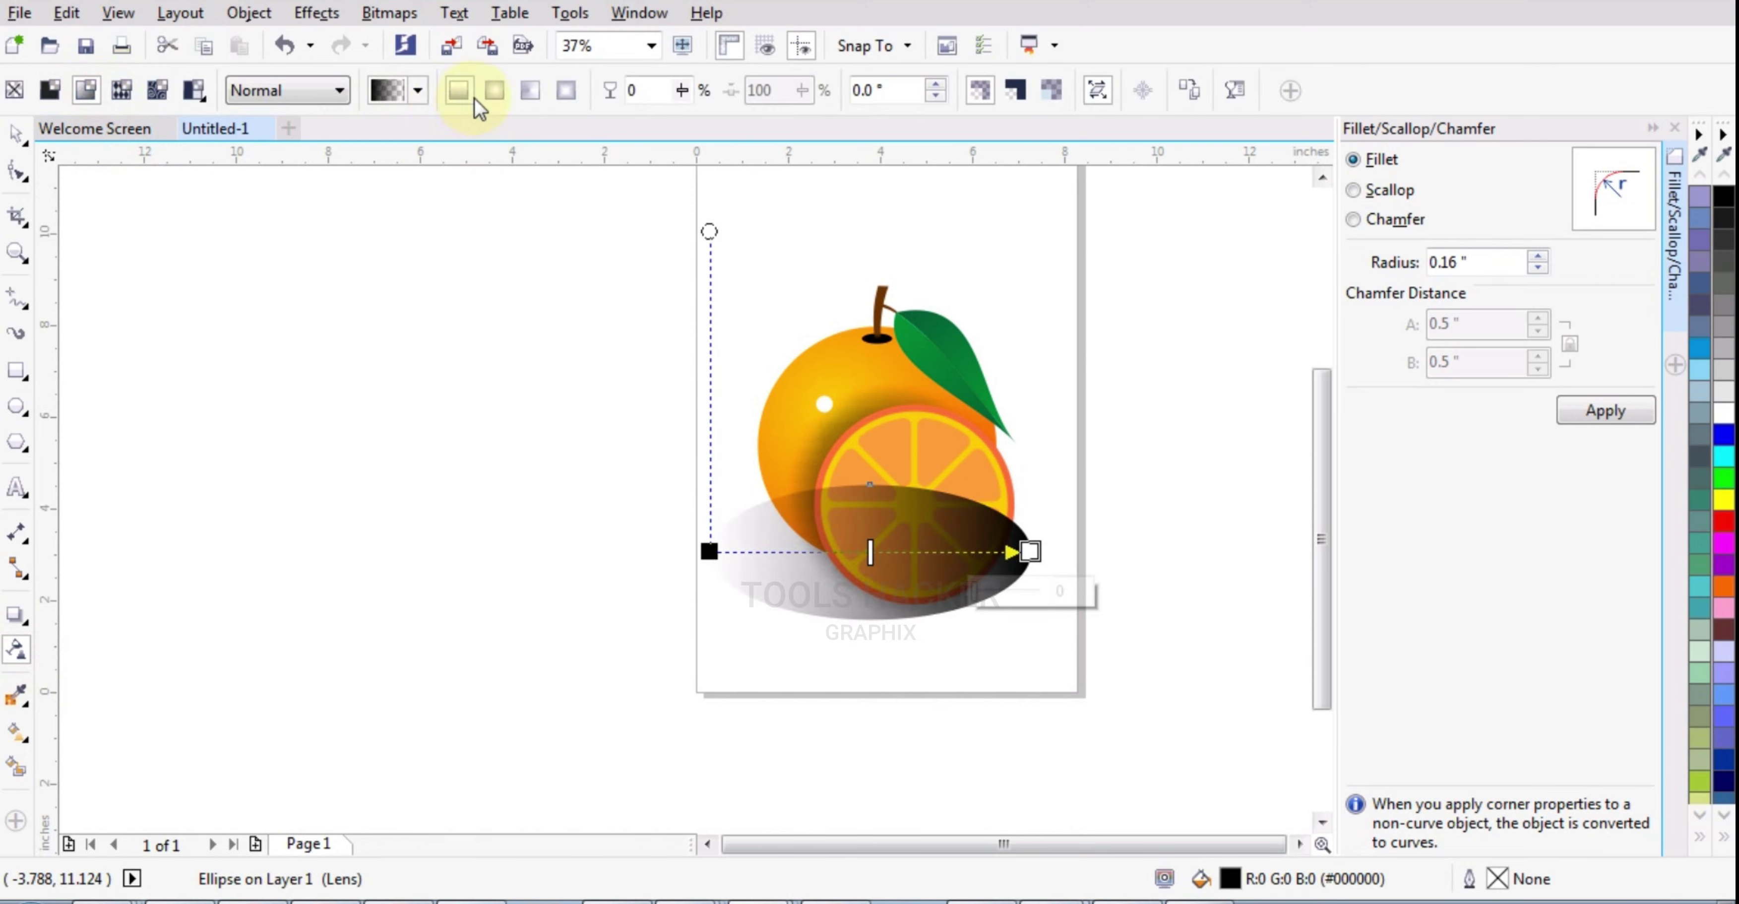
{"action": "left_click", "coordinate": [494, 89]}
{"action": "left_click", "coordinate": [17, 138]}
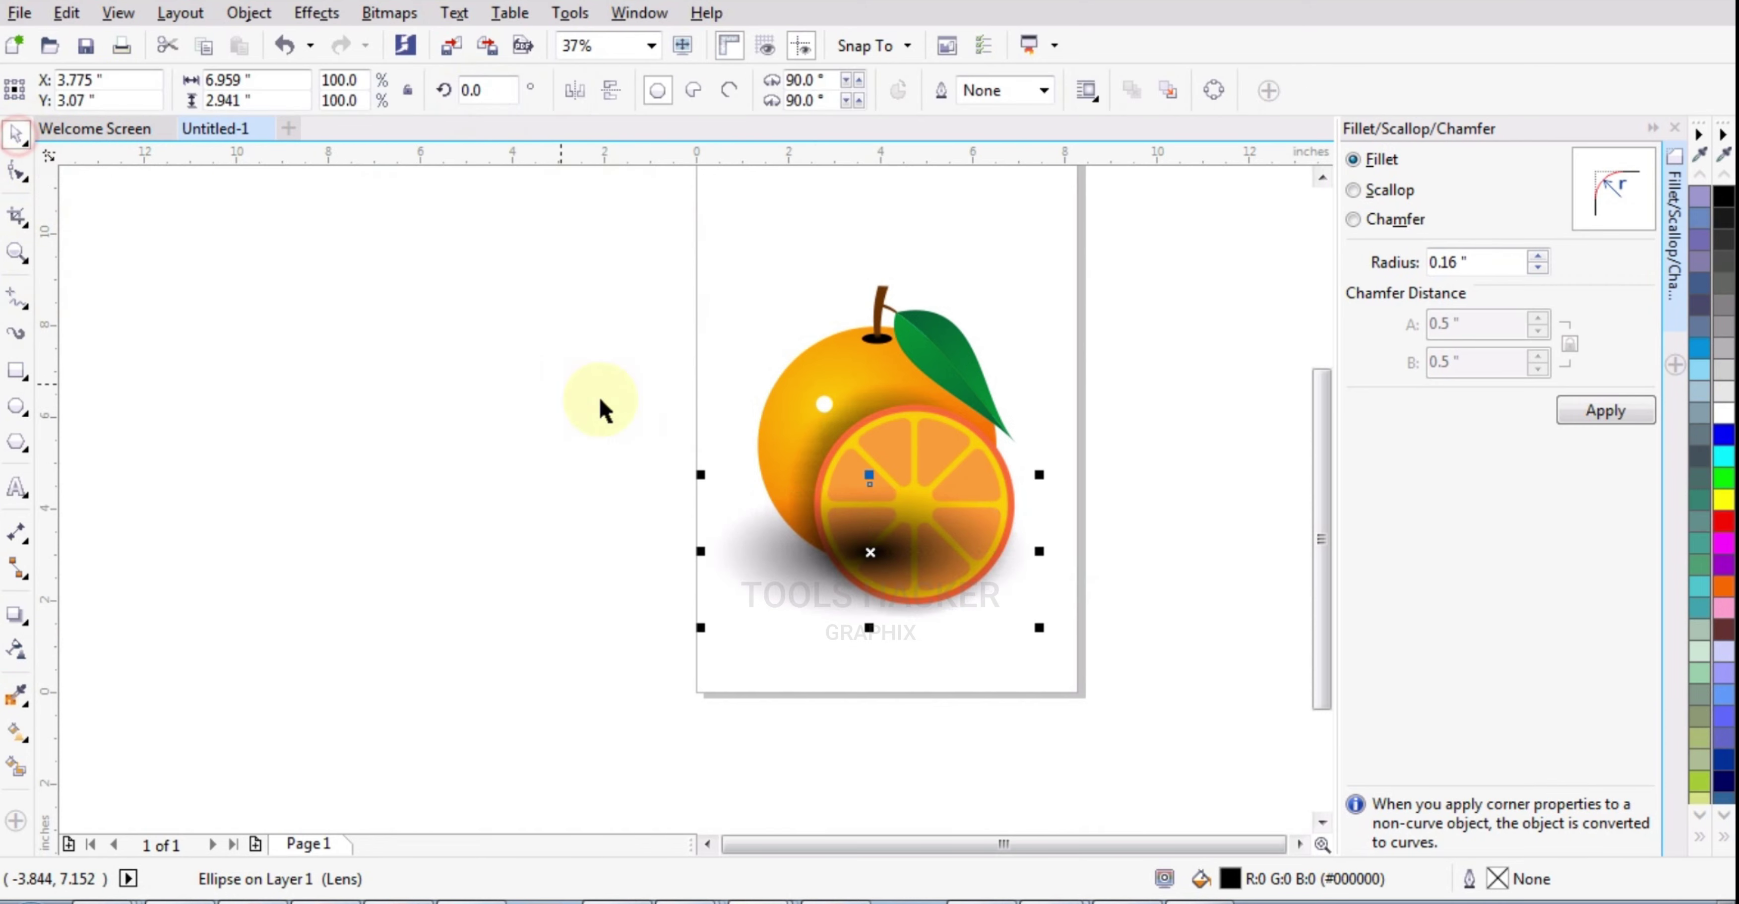
Place the shadow ellipse behind the fruit at about X 4.16, Y 2.82 inches and enlarge it to about 7.49 by 3.16 inches.
{"action": "left_click", "coordinate": [1109, 566]}
{"action": "left_click_drag", "start_coordinate": [767, 565], "coordinate": [787, 579]}
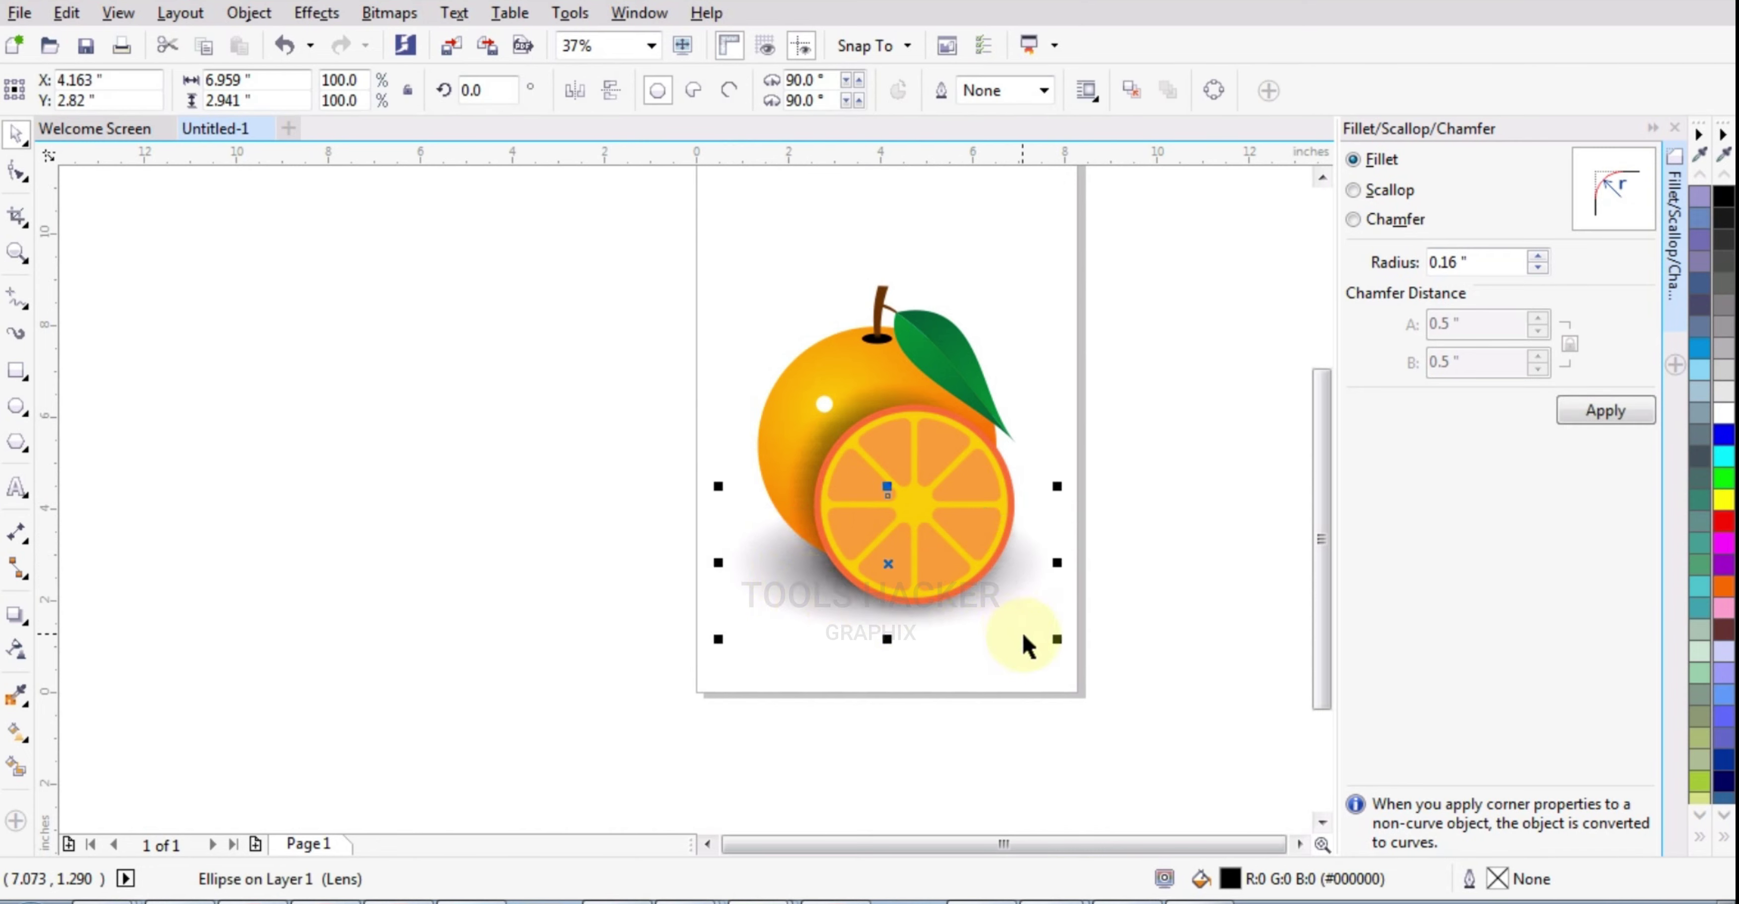
{"action": "left_click_drag", "start_coordinate": [1055, 644], "coordinate": [1067, 650]}
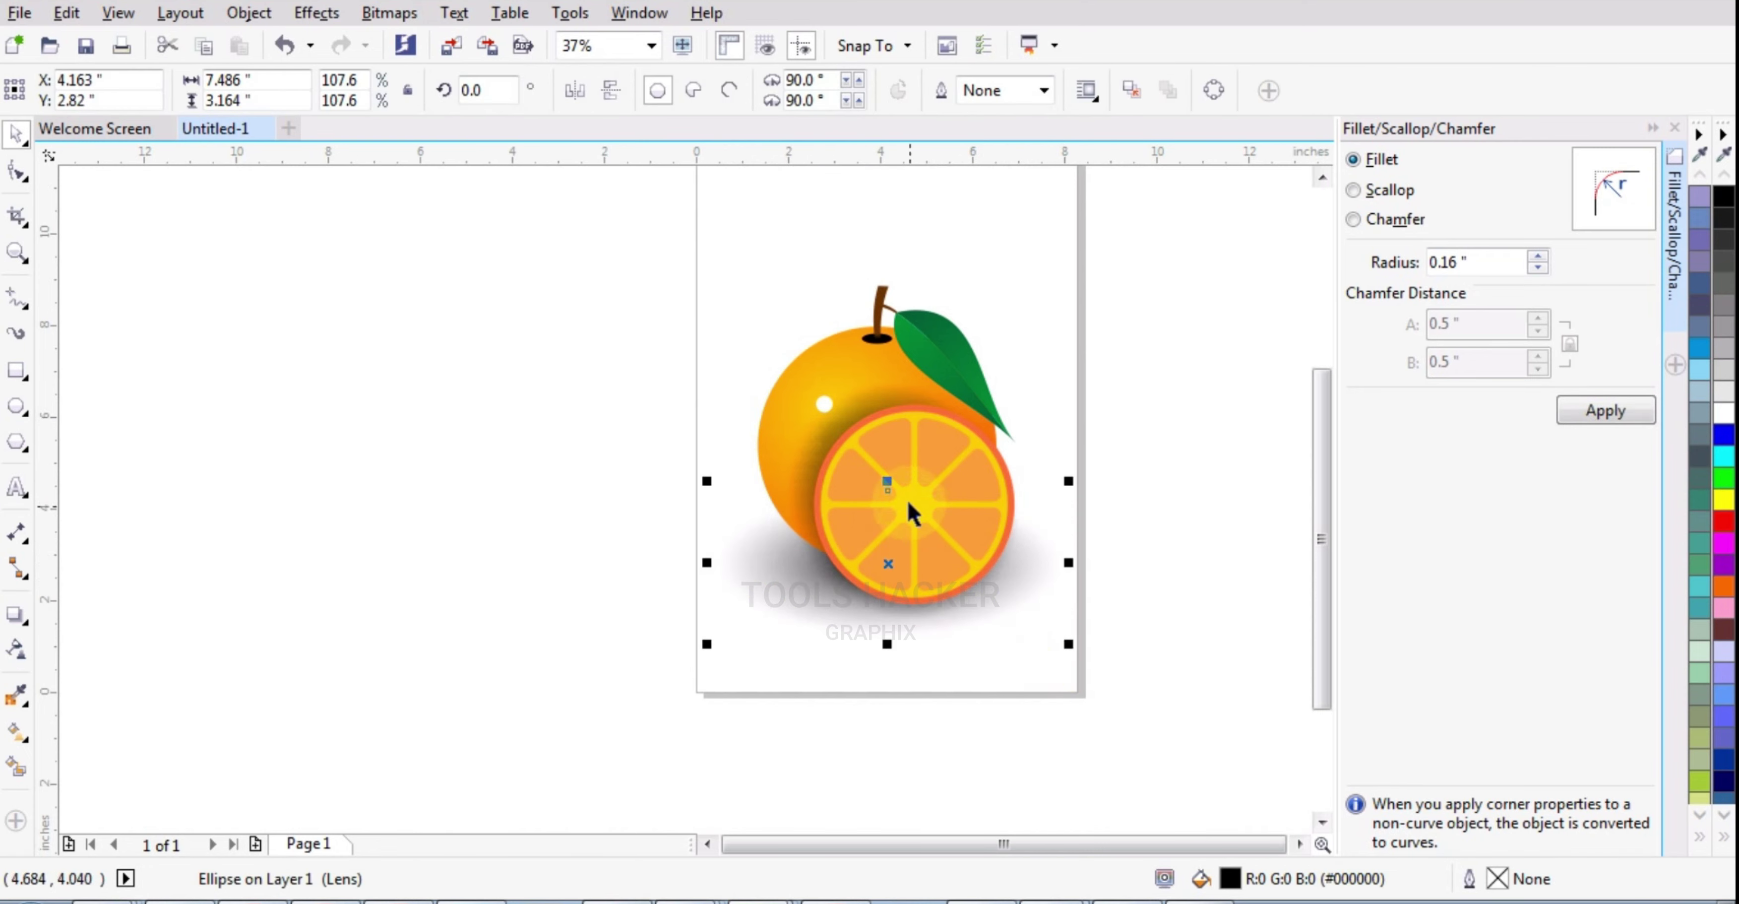
{"action": "left_click", "coordinate": [1159, 568]}
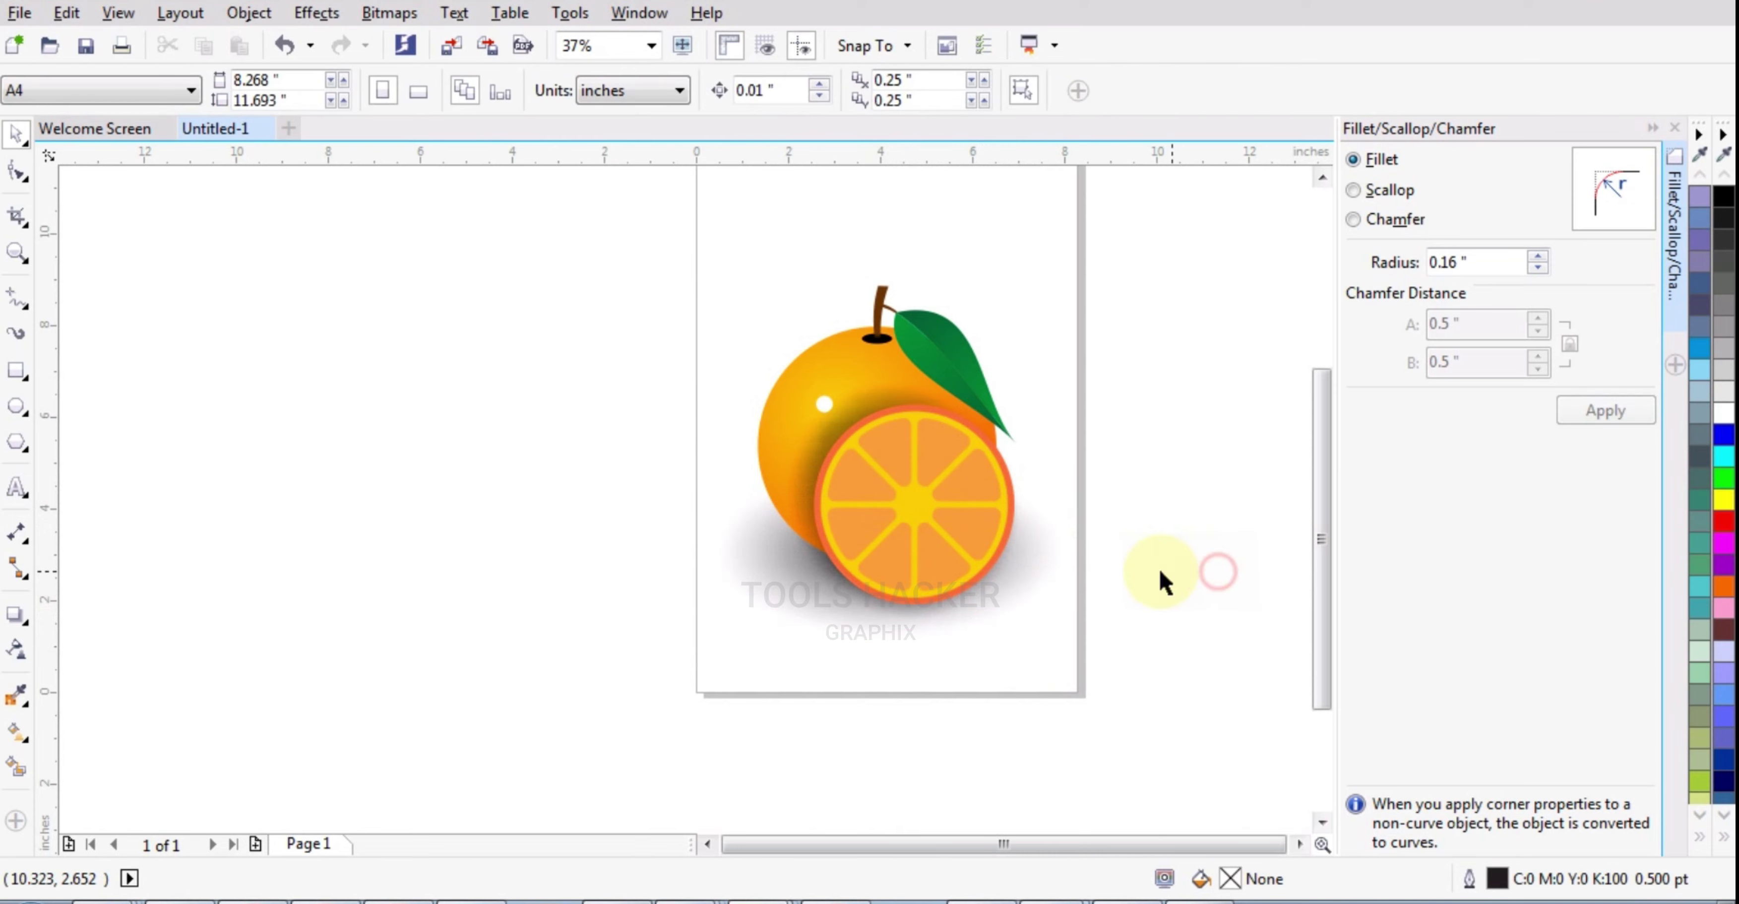
Group the whole orange artwork with its shadow and center the group on the page.
{"action": "scroll", "coordinate": [1073, 579], "scroll_direction": "down", "scroll_amount": 2}
{"action": "left_click_drag", "start_coordinate": [1165, 295], "coordinate": [793, 618]}
{"action": "scroll", "coordinate": [746, 573], "scroll_direction": "down", "scroll_amount": 2}
{"action": "key", "text": "ctrl+g"}
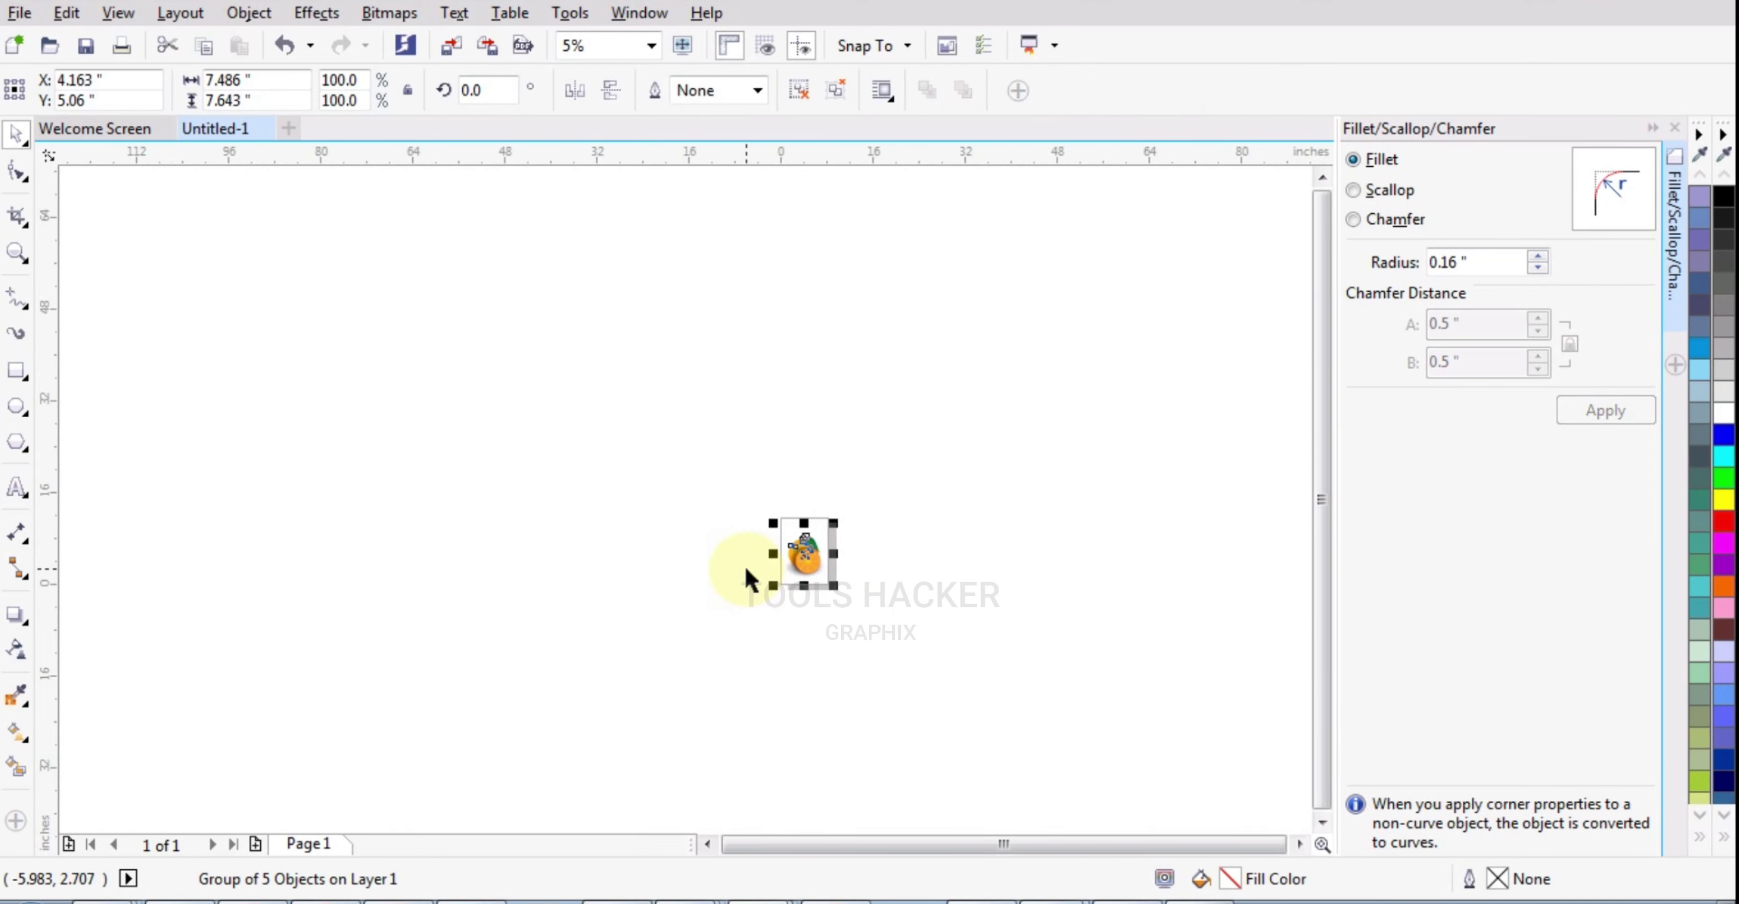
{"action": "scroll", "coordinate": [840, 532], "scroll_direction": "up", "scroll_amount": 2}
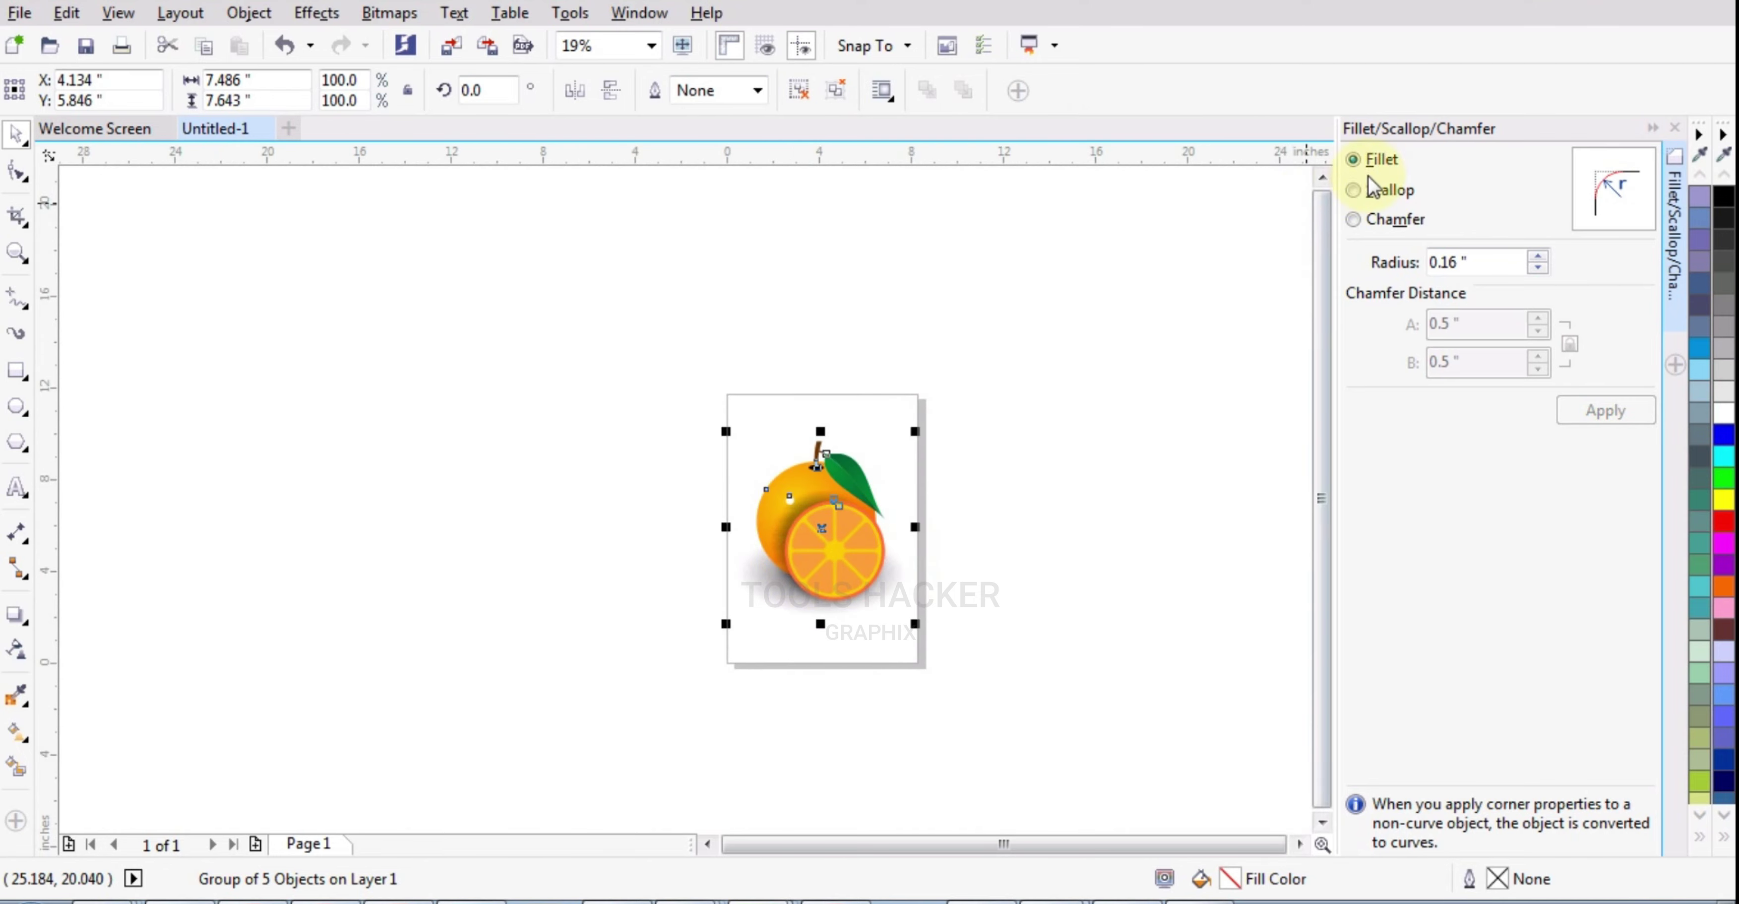
Collapse the Fillet/Scallop/Chamfer docker and magnify the page to examine the complete orange illustration.
{"action": "left_click", "coordinate": [1648, 130]}
{"action": "left_click", "coordinate": [165, 280]}
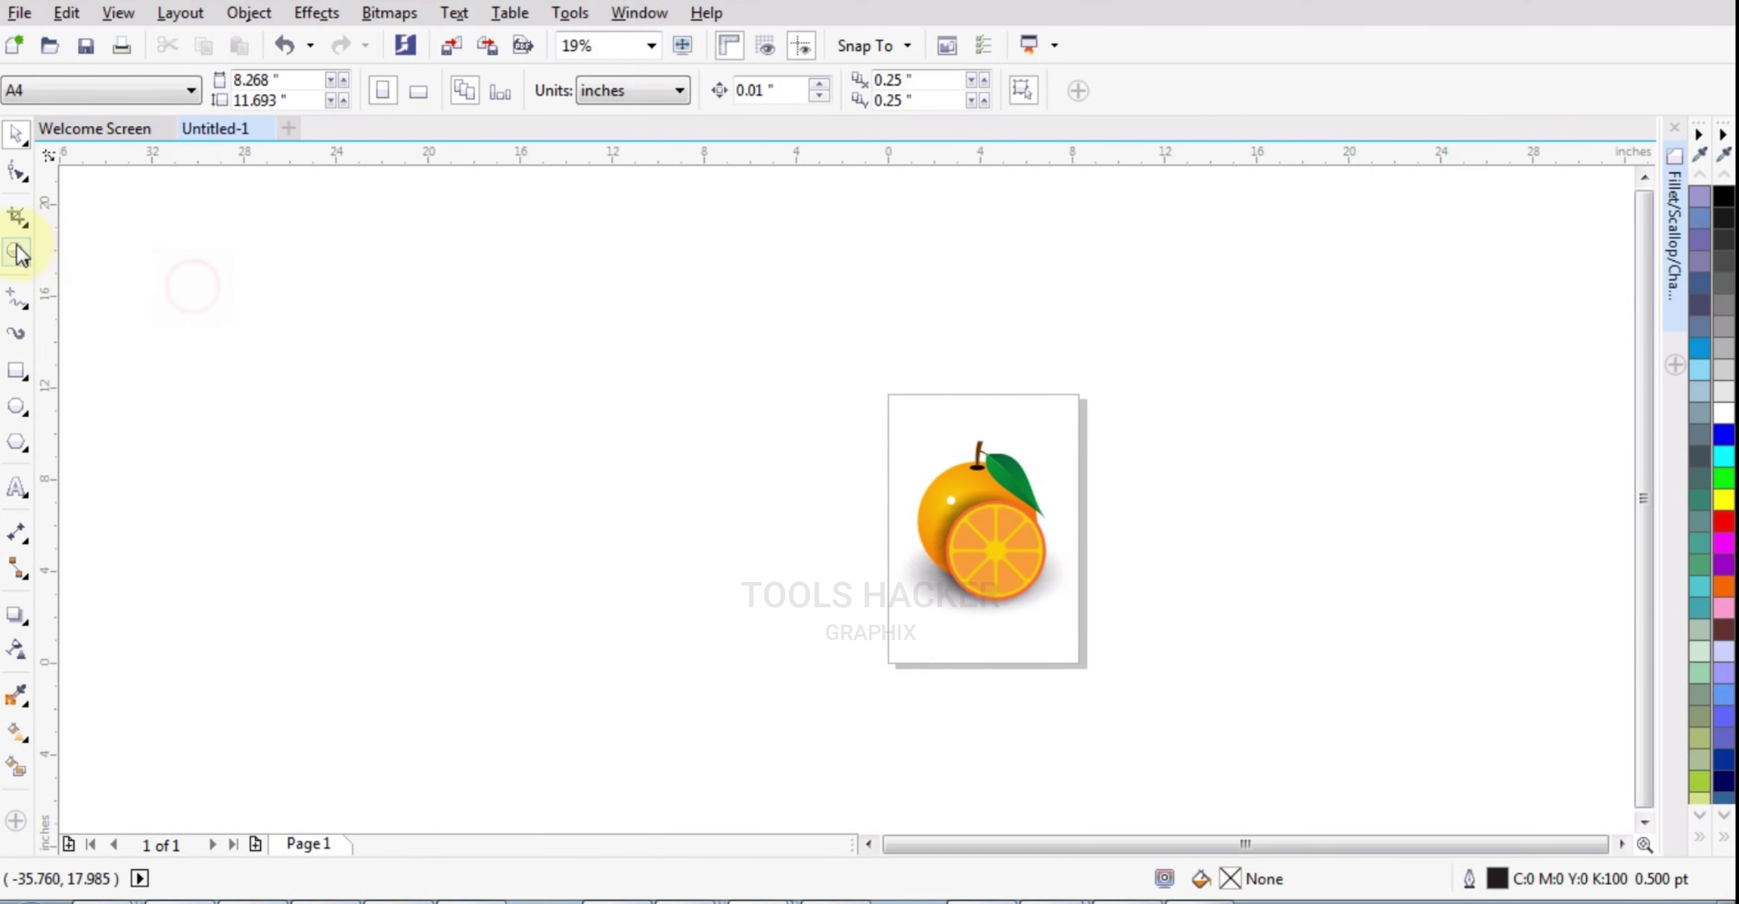
{"action": "left_click", "coordinate": [16, 252]}
{"action": "left_click_drag", "start_coordinate": [878, 384], "coordinate": [1086, 670]}
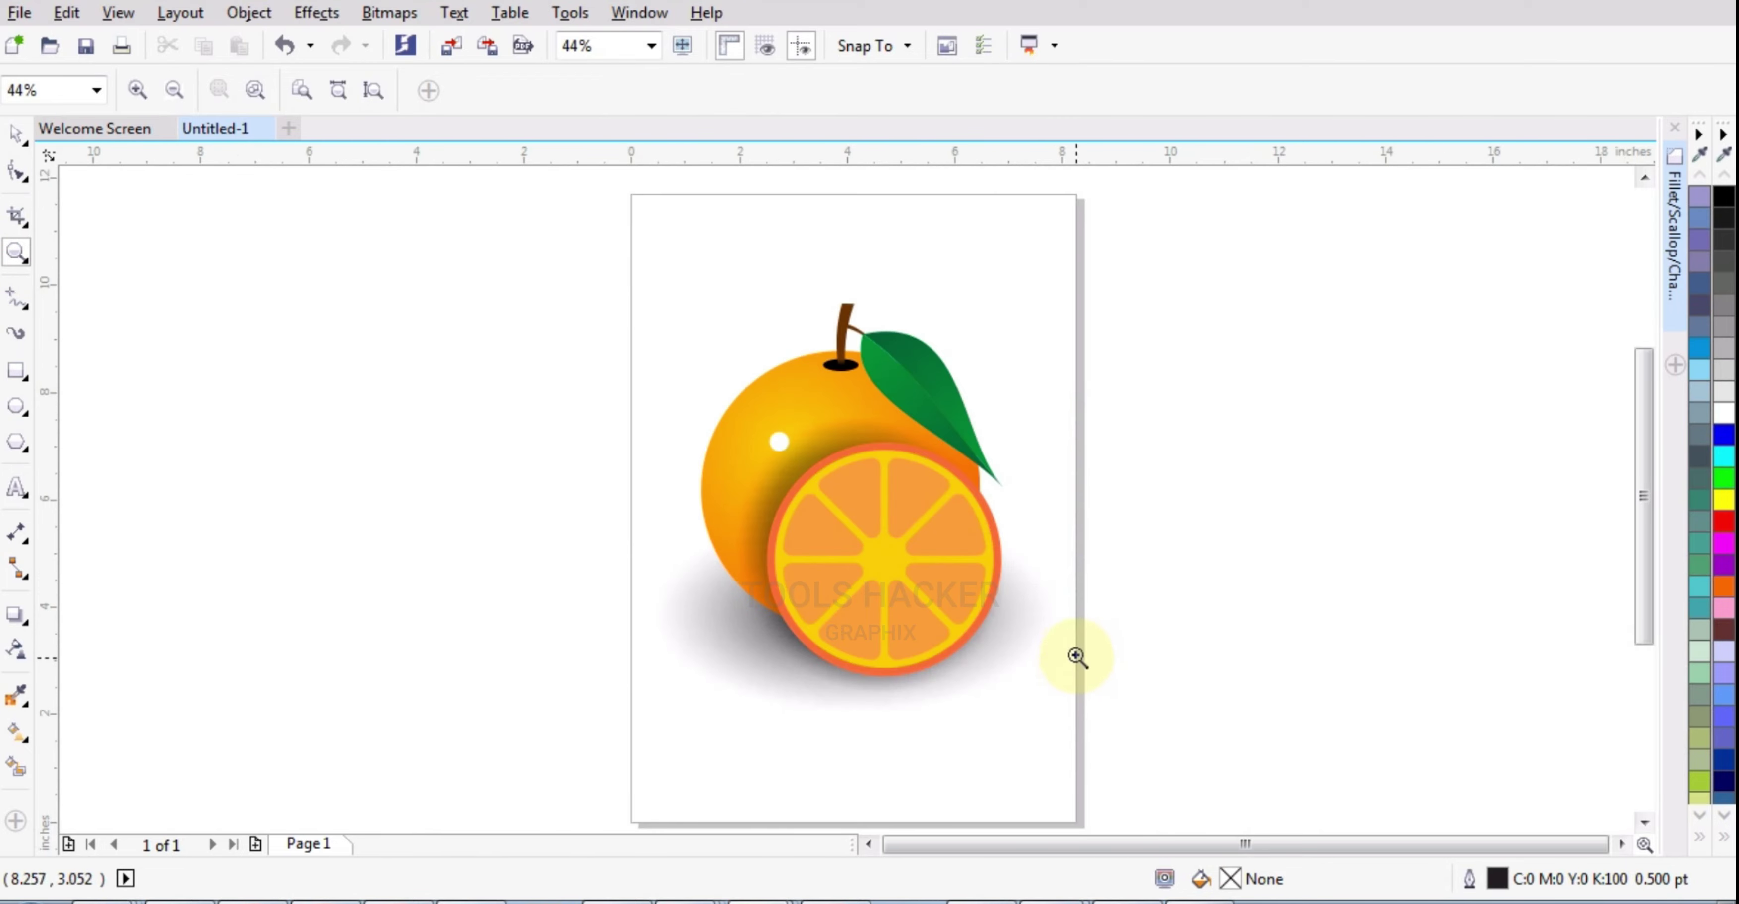